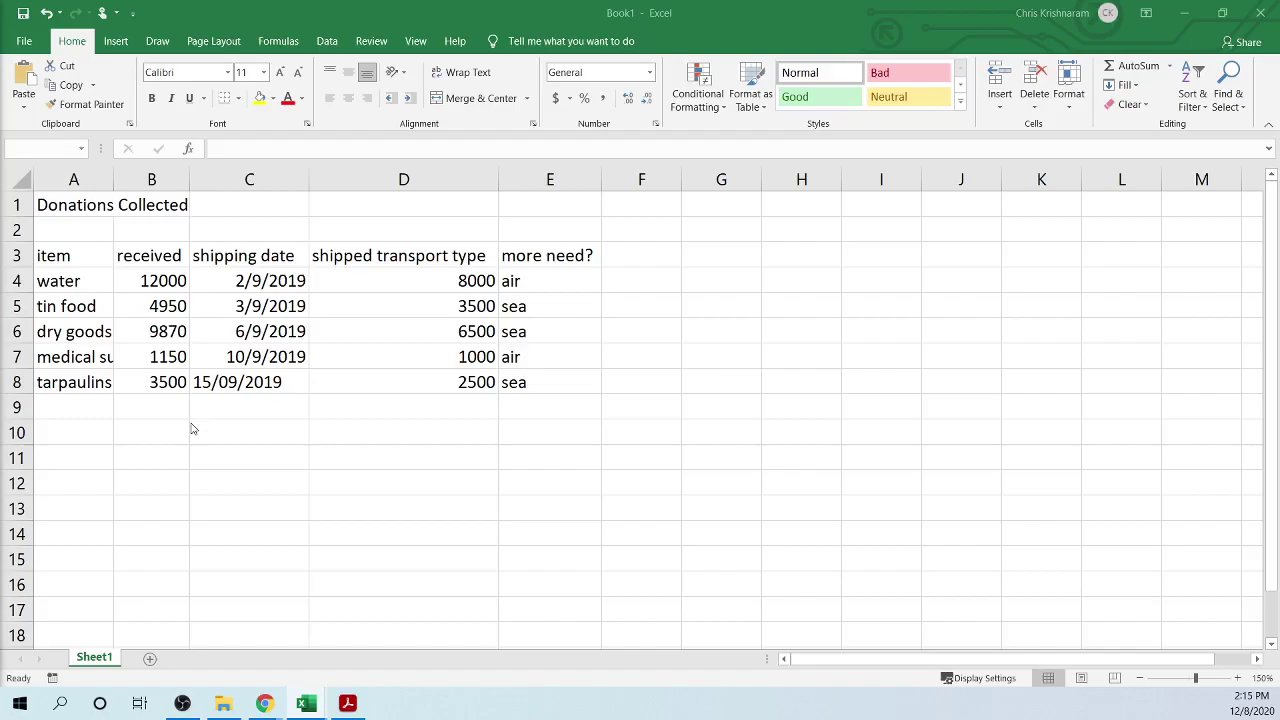
- Inspect columns A to E one by one and the header text in cell D3
click(76, 180)
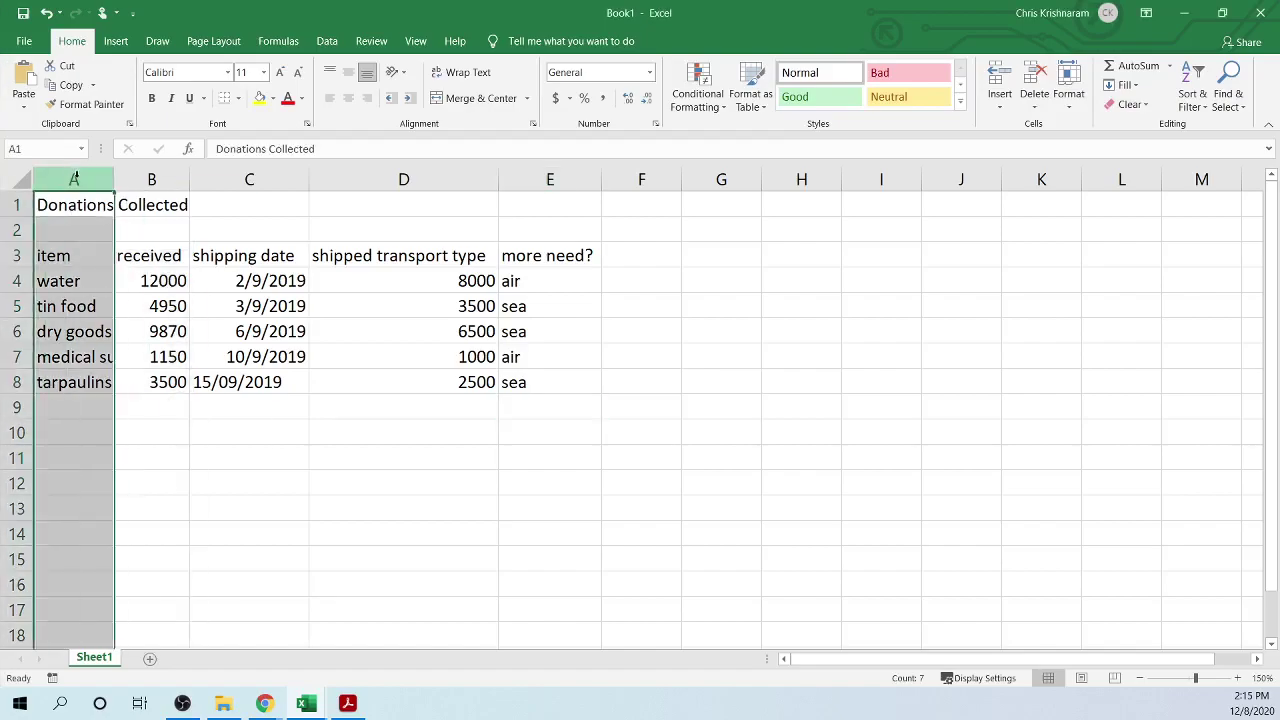
click(151, 180)
click(249, 180)
click(403, 180)
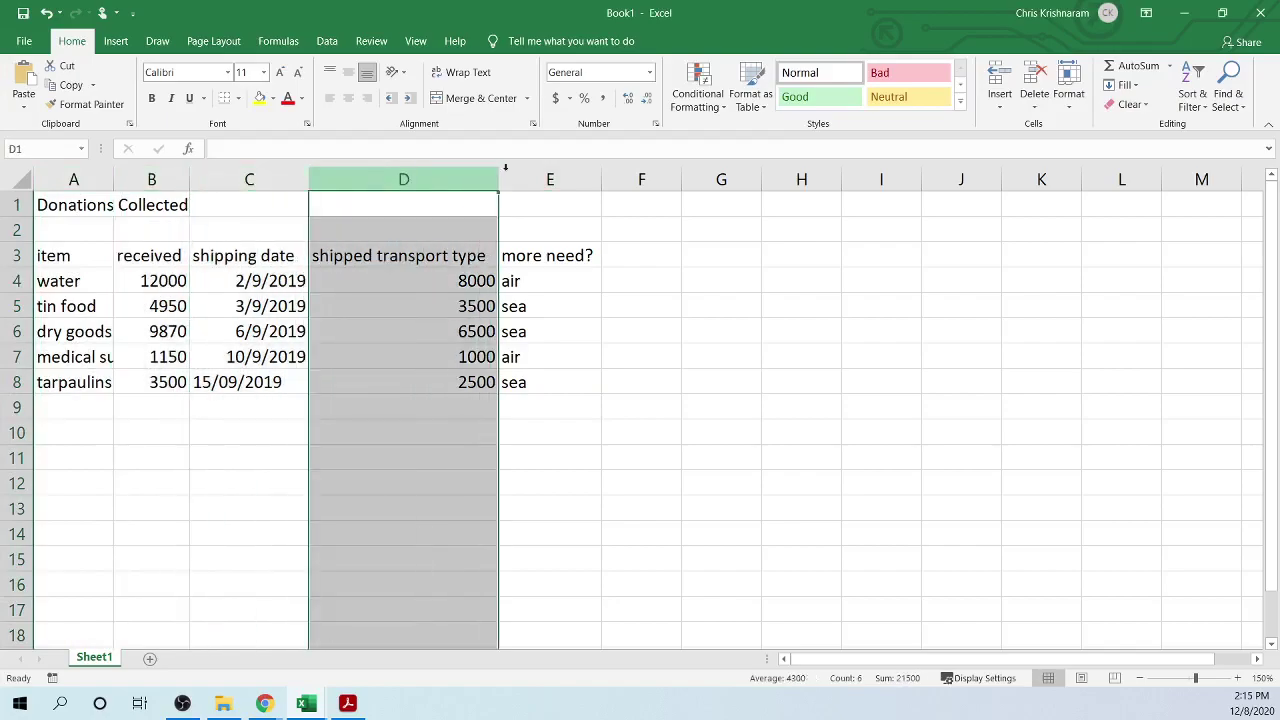
click(526, 176)
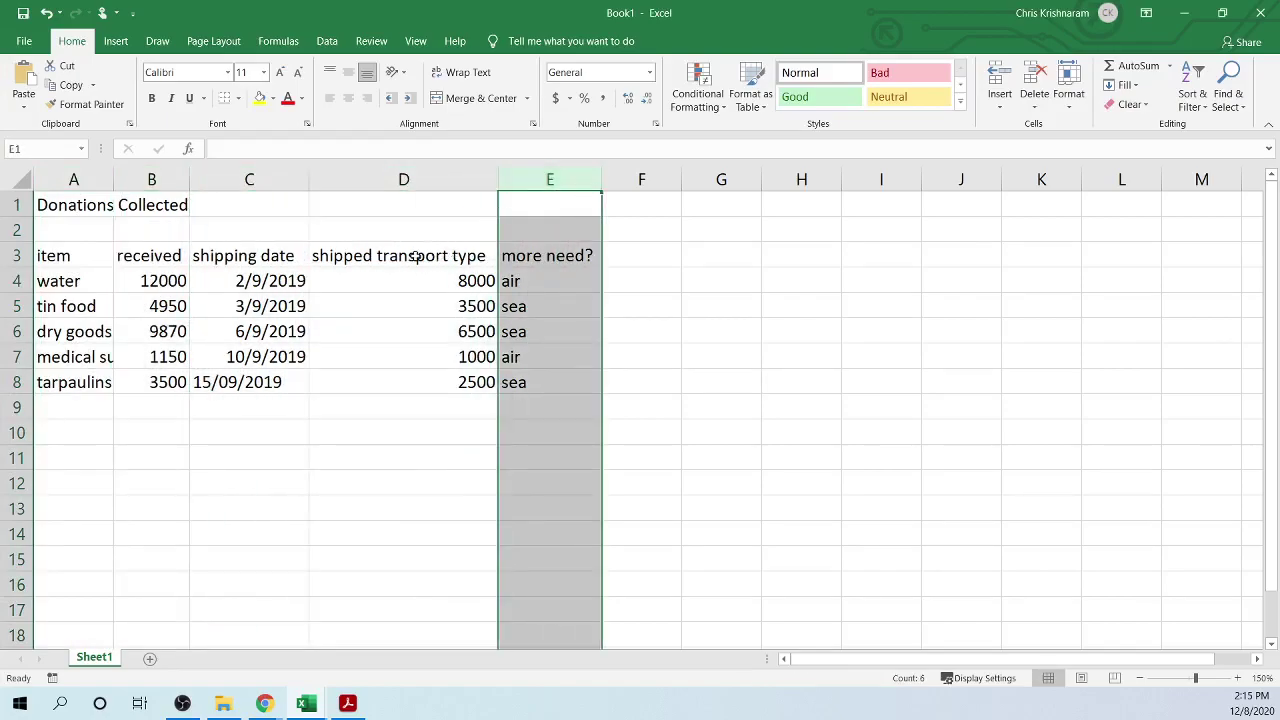
click(427, 257)
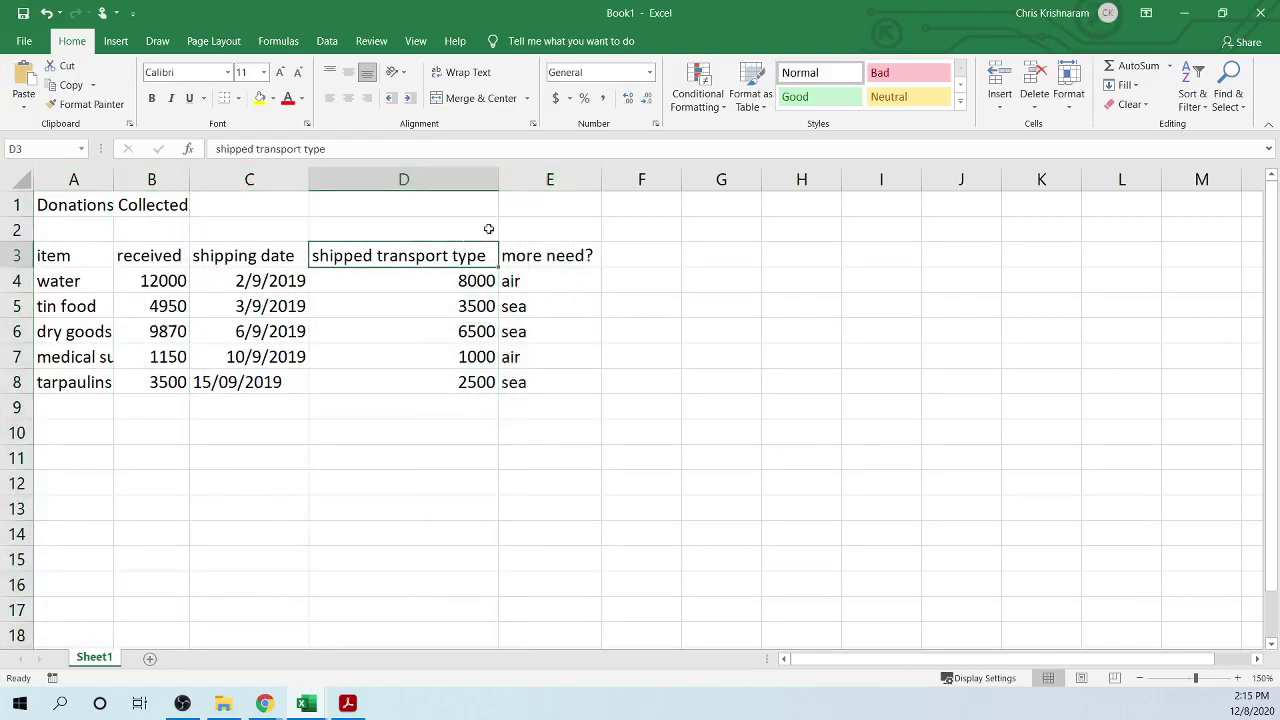
click(403, 178)
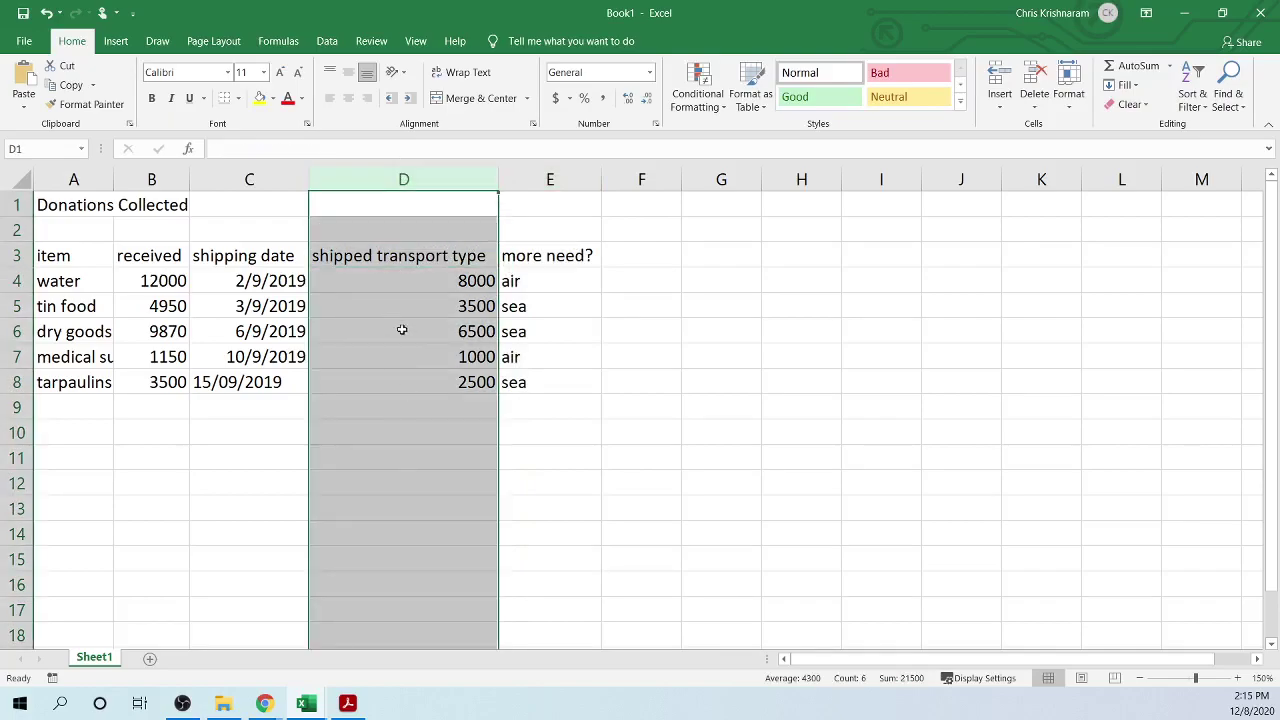
click(428, 252)
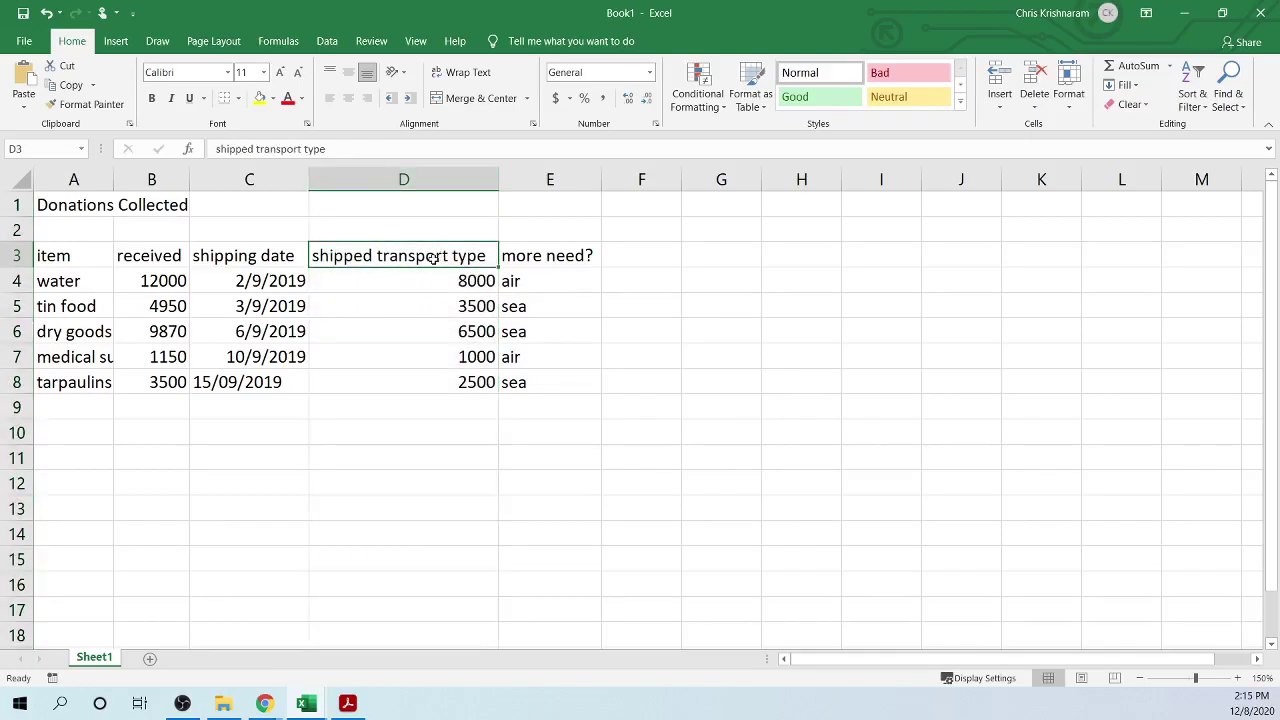
- Widen column D far beyond its header text, and AutoFit it back to its contents
drag(494, 180, 809, 181)
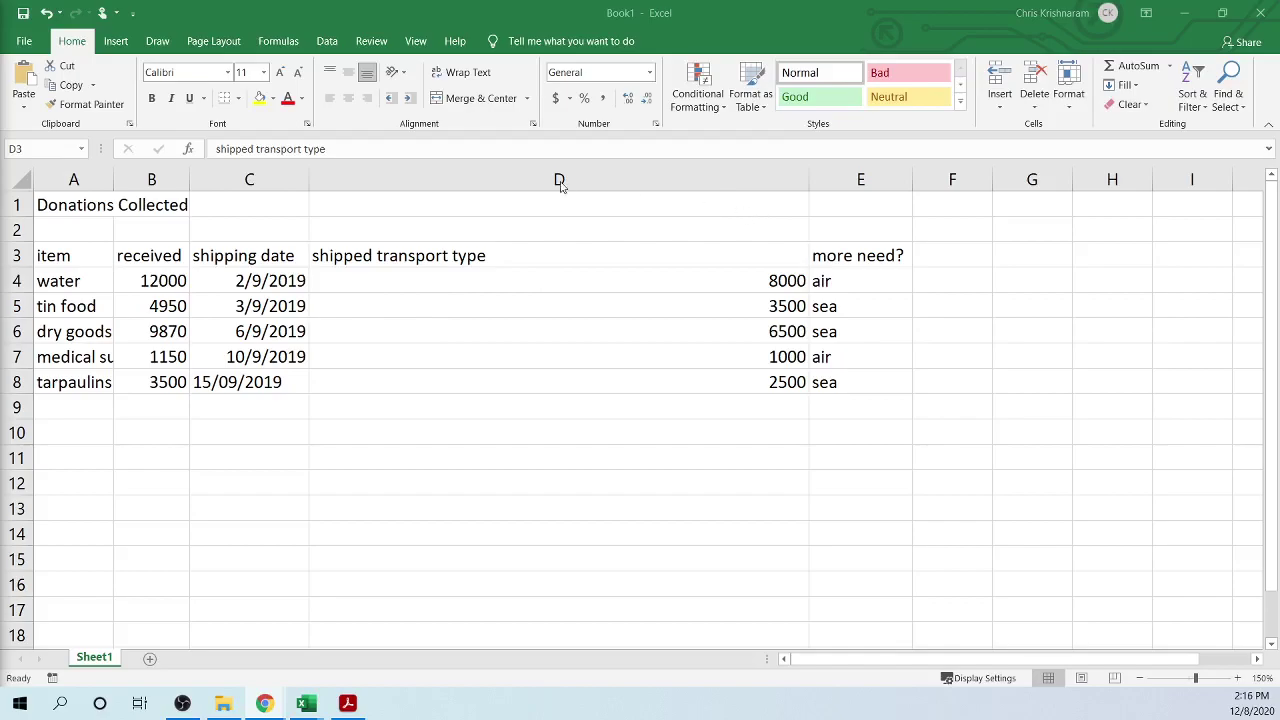
click(810, 179)
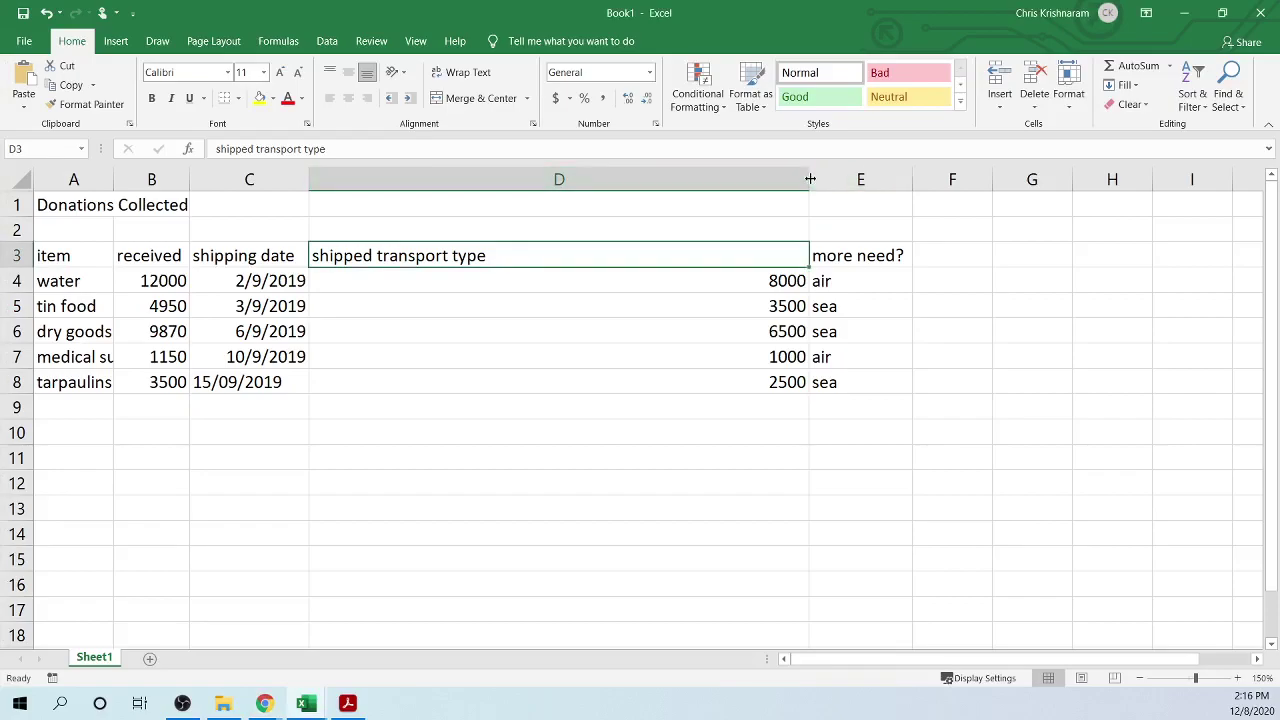
double_click(810, 179)
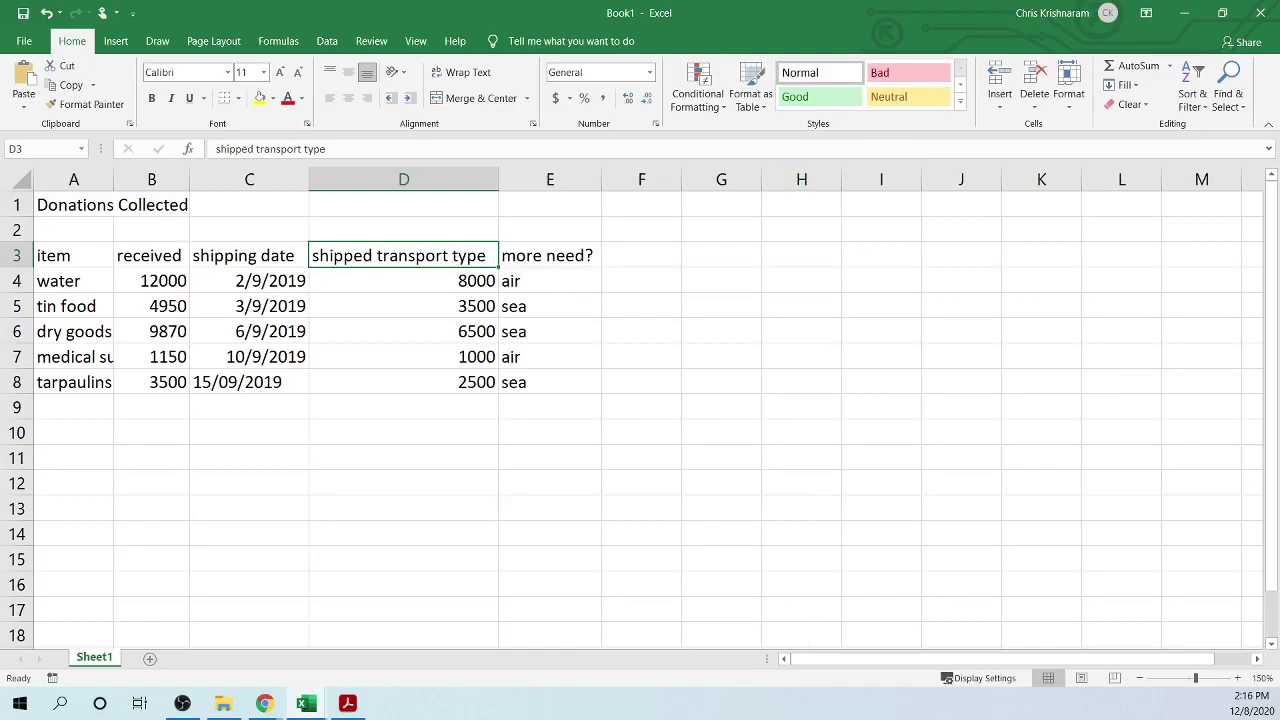
- Widen column D to 37.43, and shrink it back to the width of its header
scroll(640, 400, down, 1)
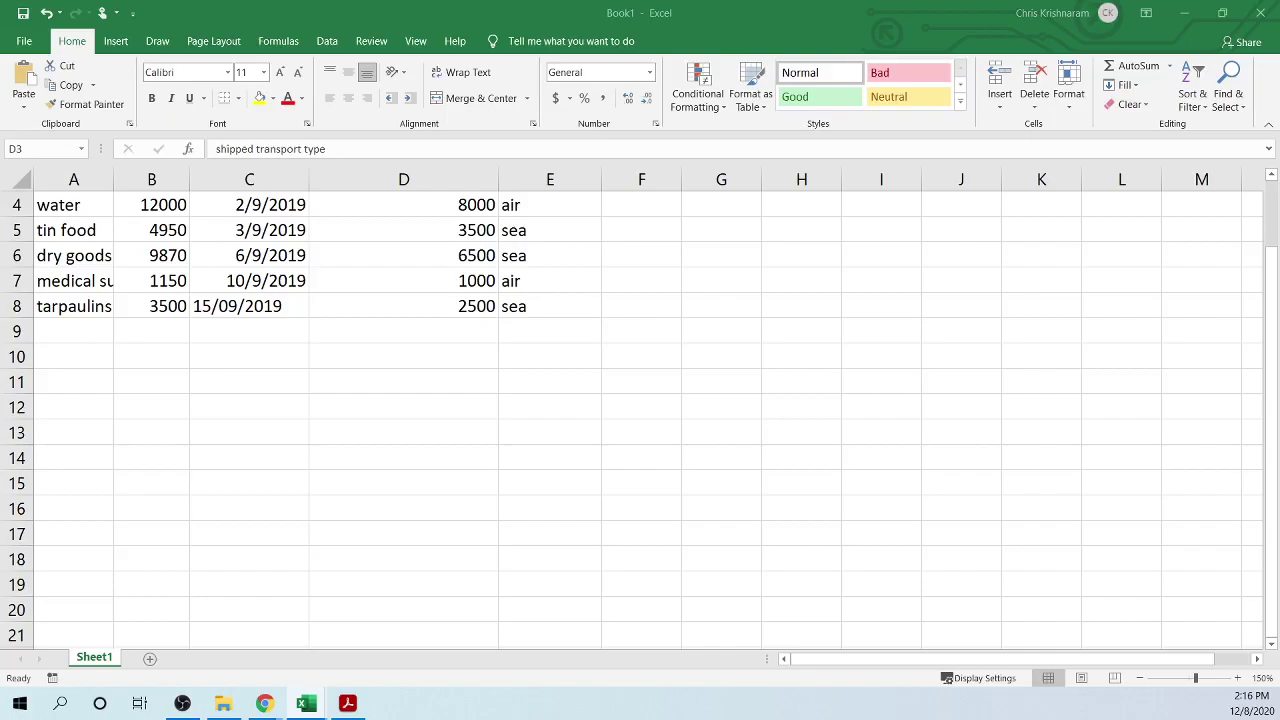
scroll(405, 440, up, 1)
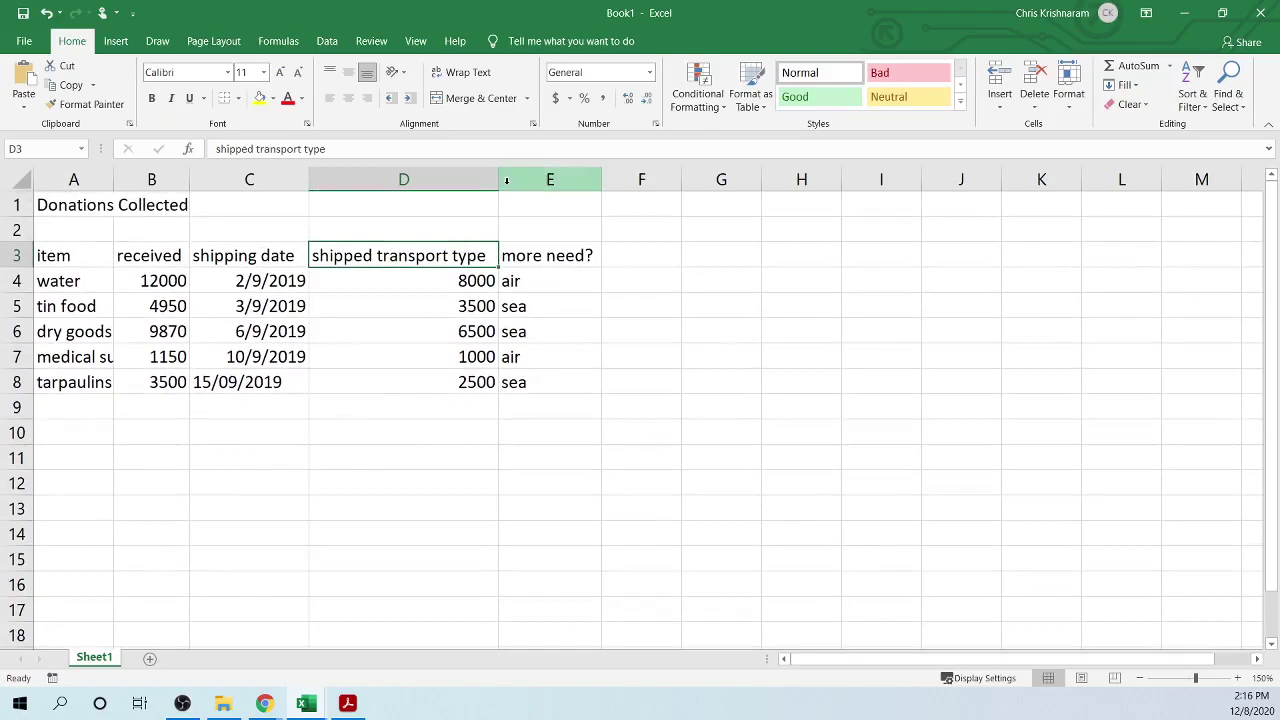
drag(499, 180, 643, 180)
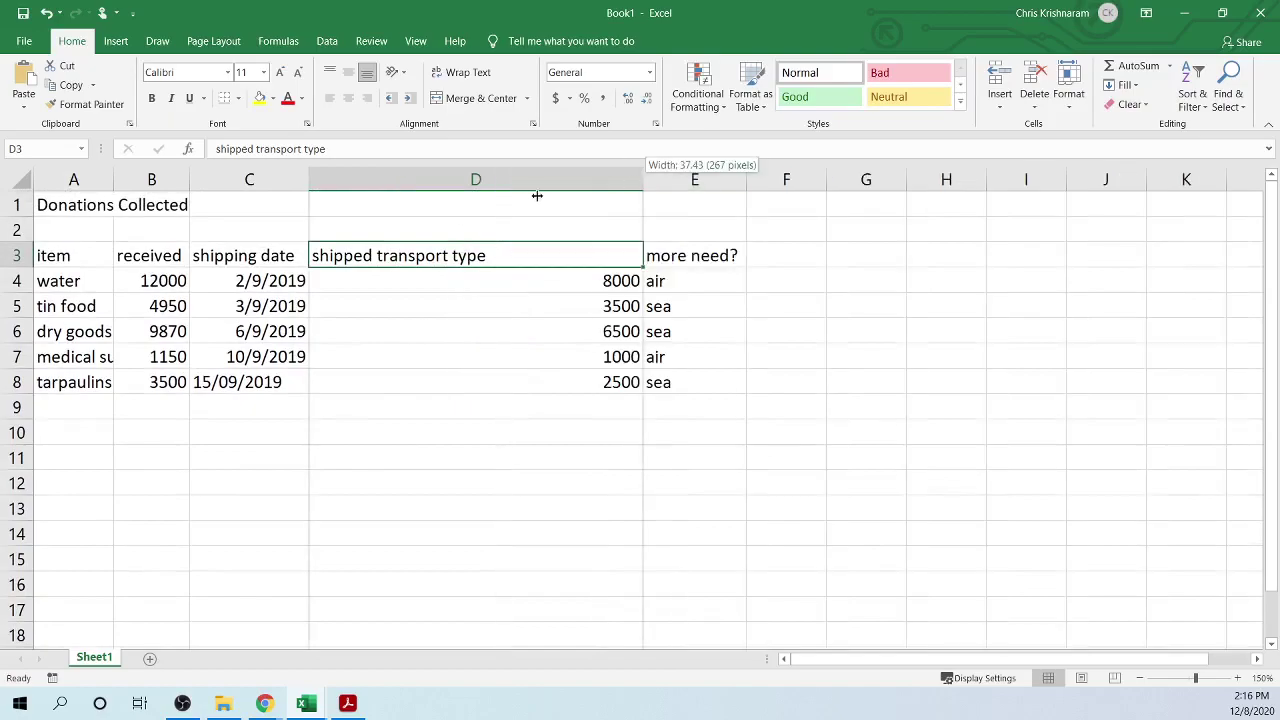
drag(537, 196, 494, 180)
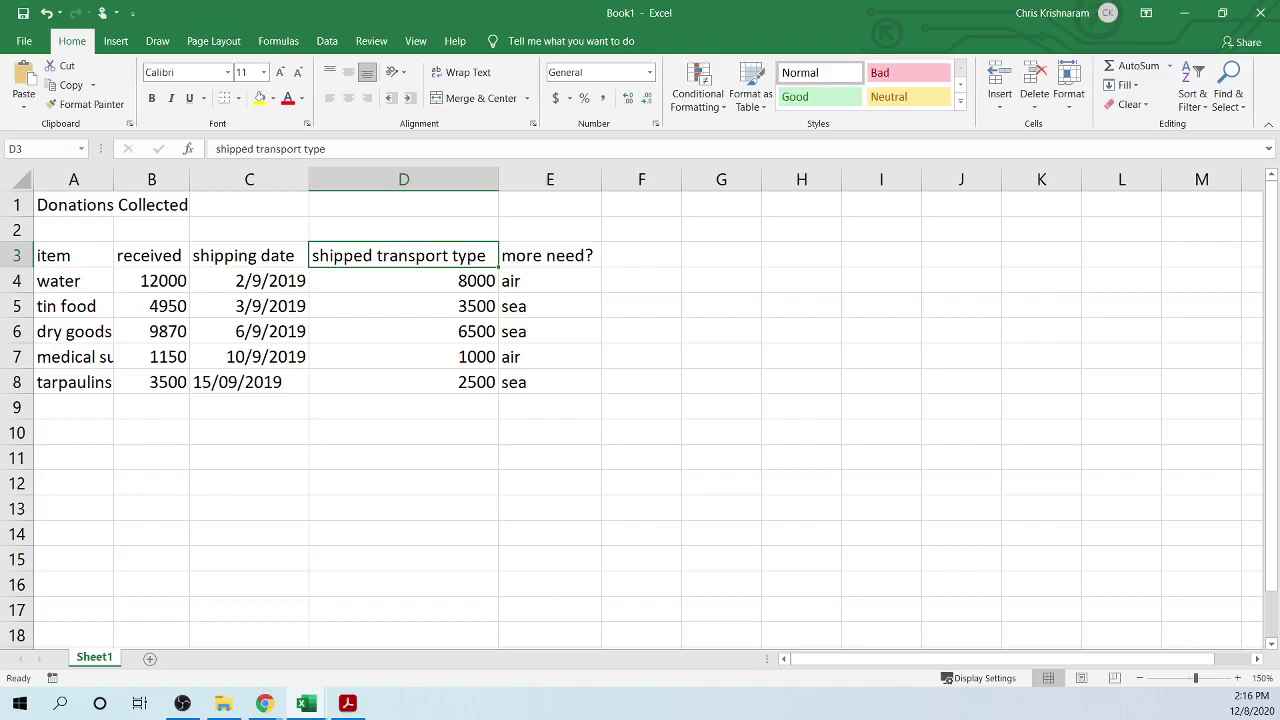
click(484, 477)
click(415, 257)
click(445, 290)
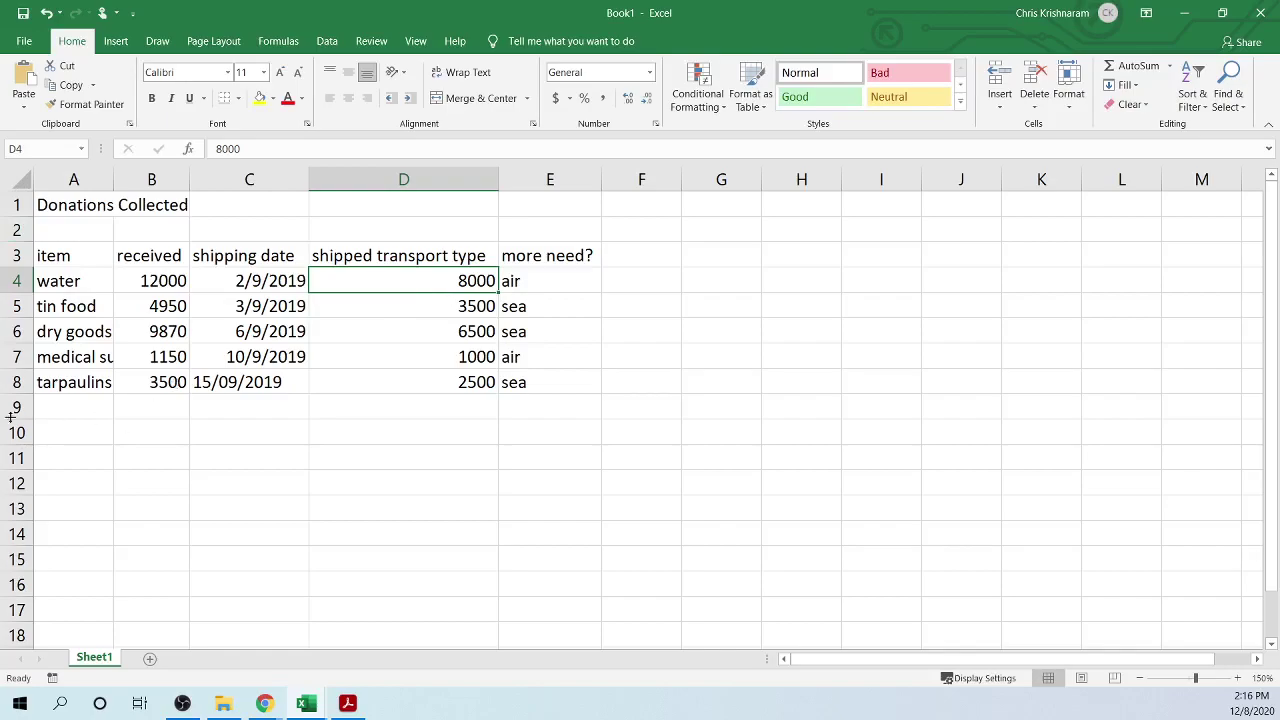
click(392, 488)
click(389, 507)
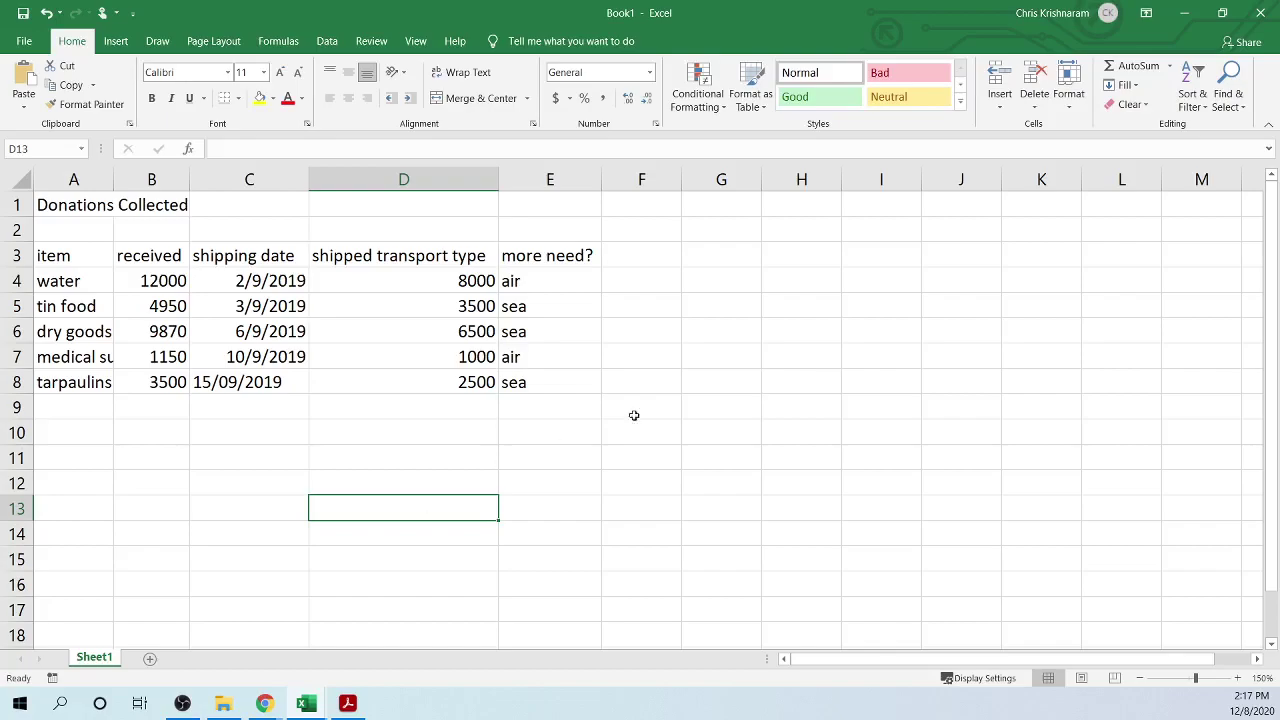
- Enter 12 in cell F4
click(661, 272)
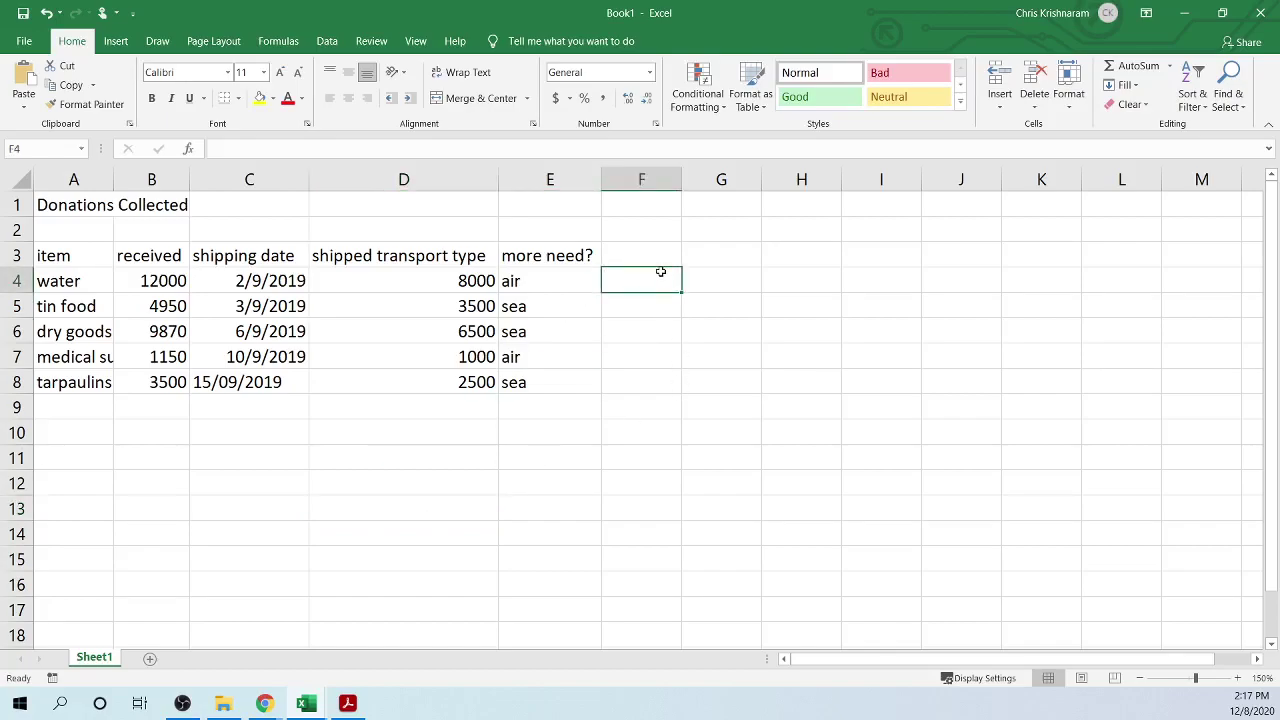
text(12)
key(Return)
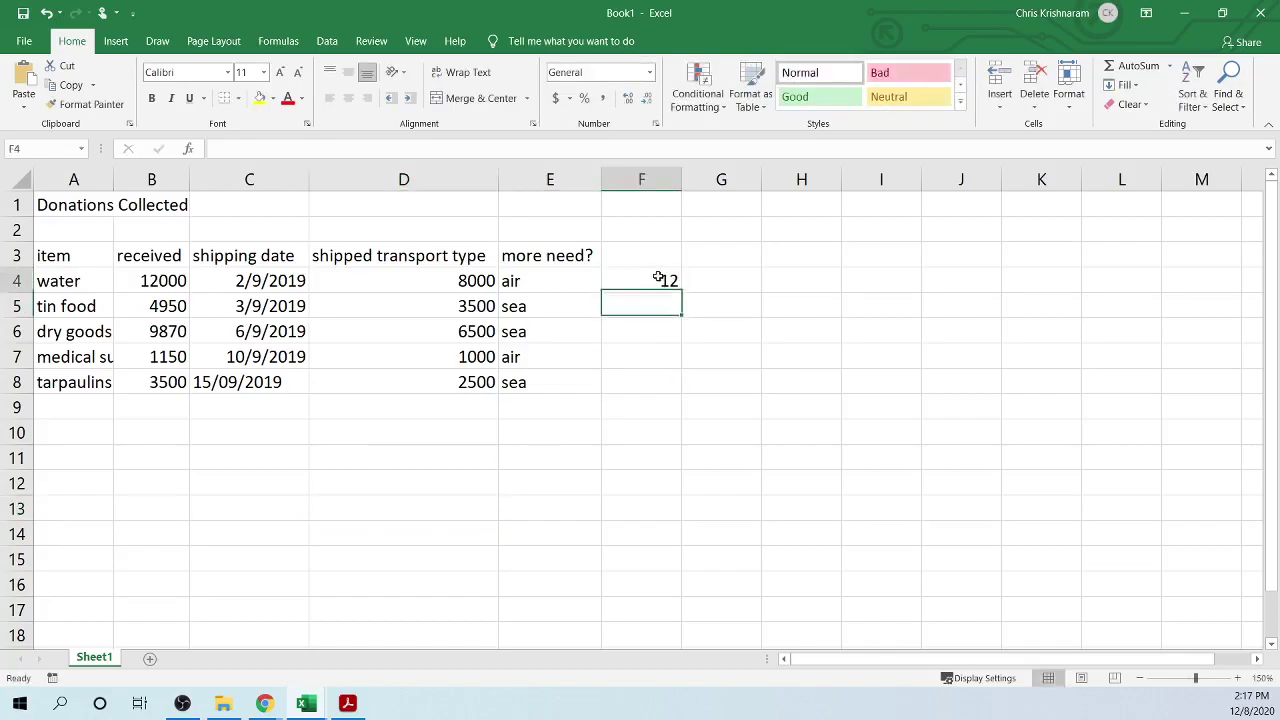
- Copy the value in F4 down to F13 with AutoFill, and undo the fill
drag(658, 277, 666, 510)
click(657, 277)
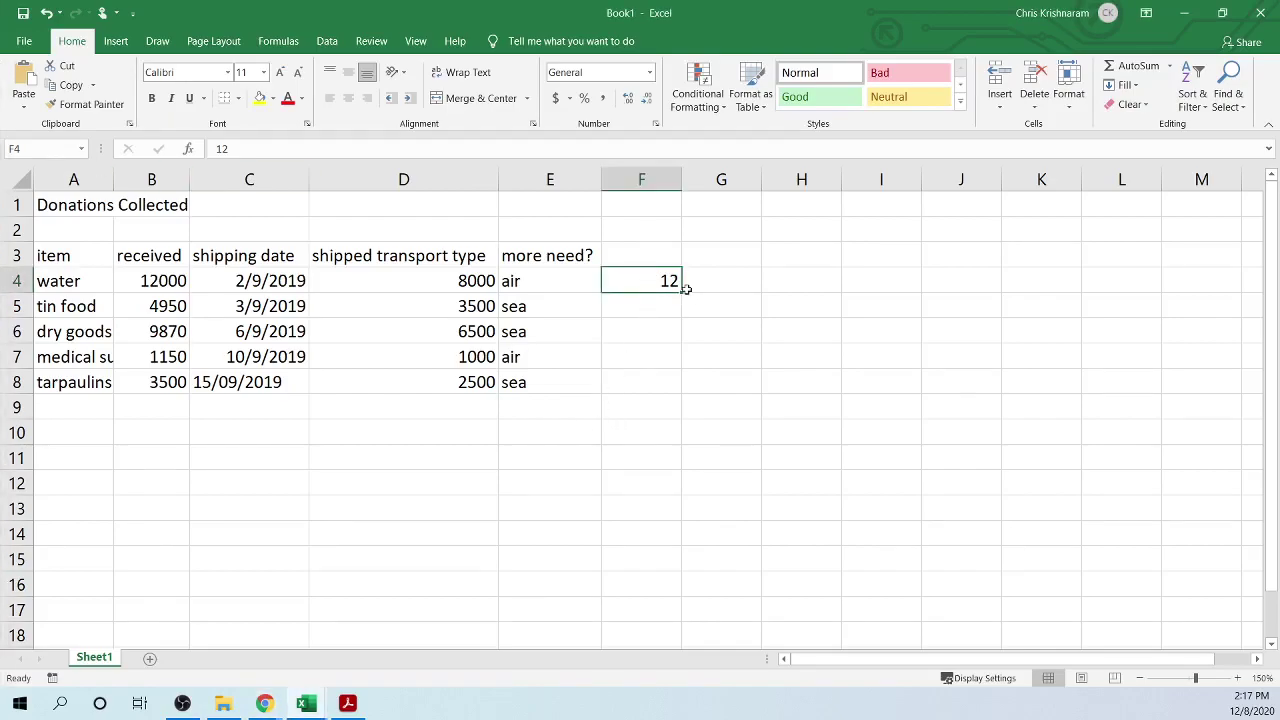
drag(682, 294, 682, 522)
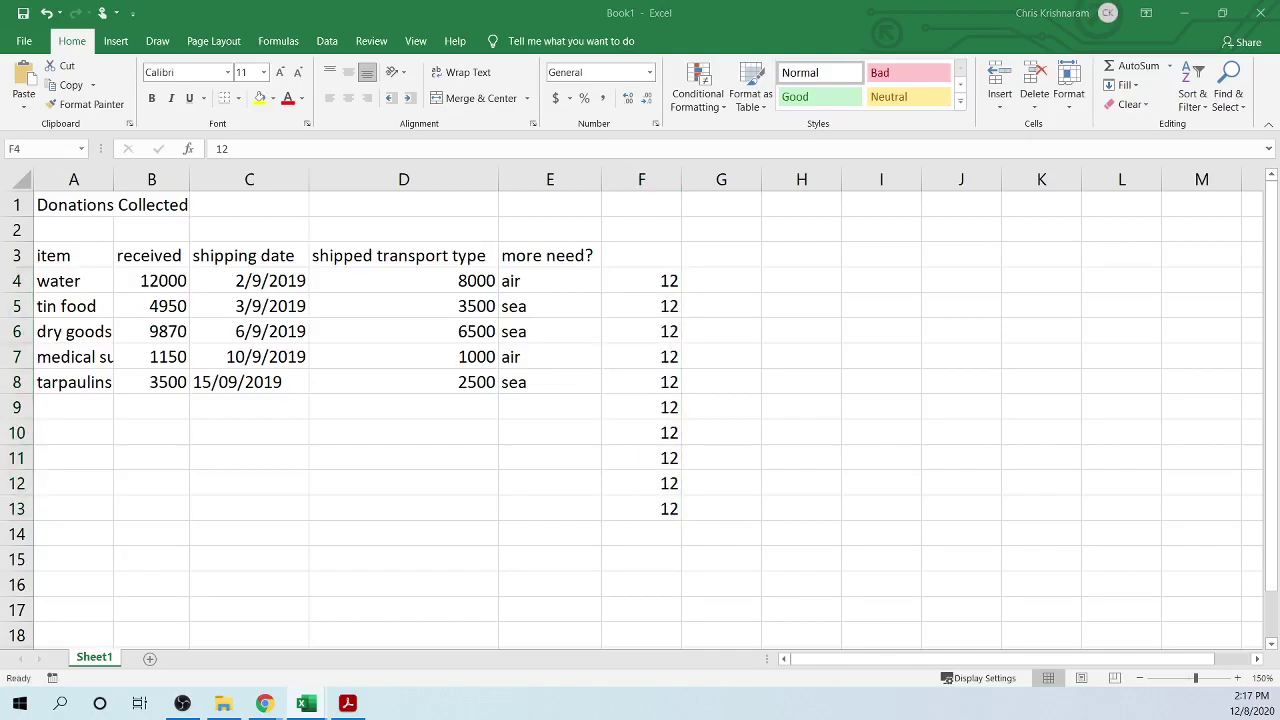
drag(678, 285, 670, 508)
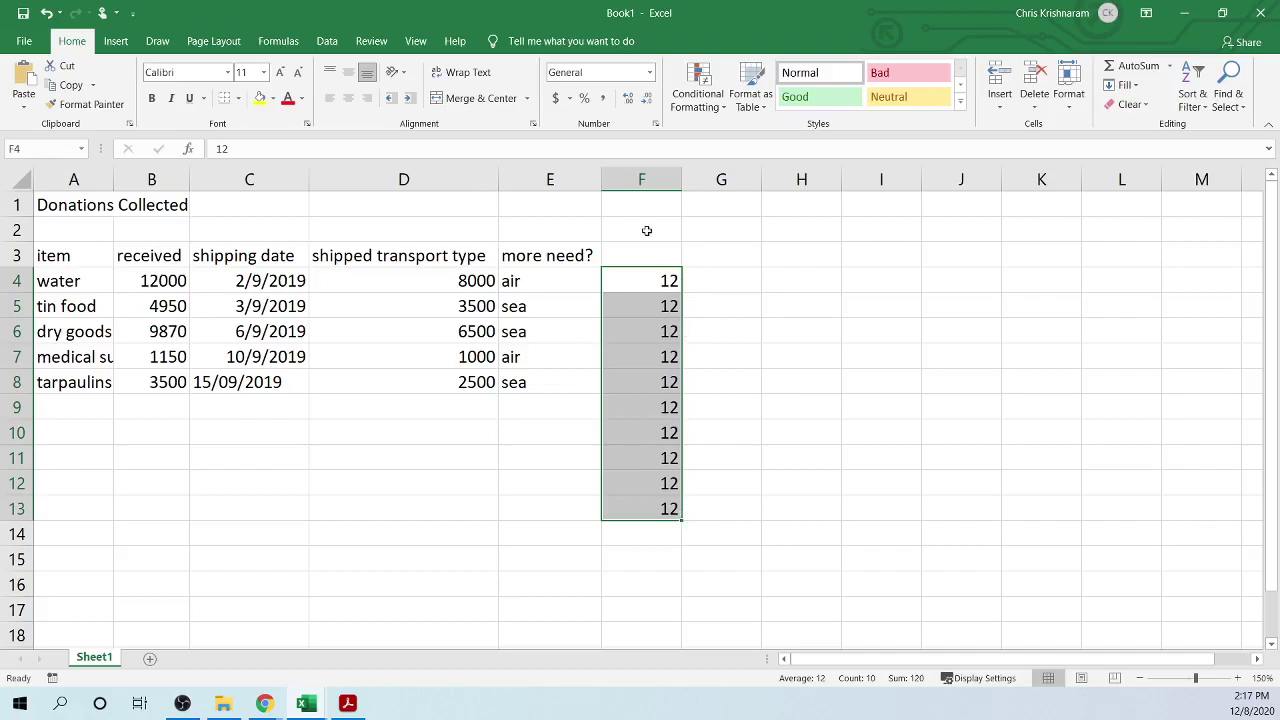
mouse_move(678, 522)
click(693, 533)
click(626, 506)
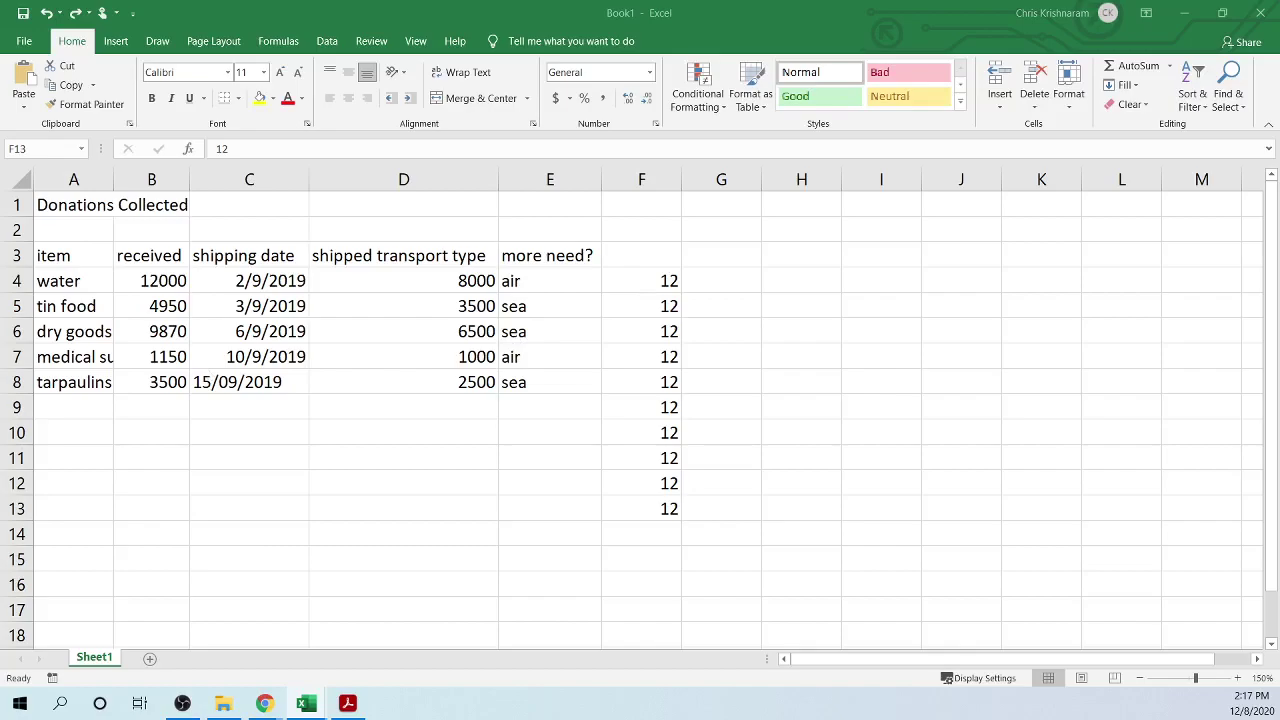
key(ctrl+z)
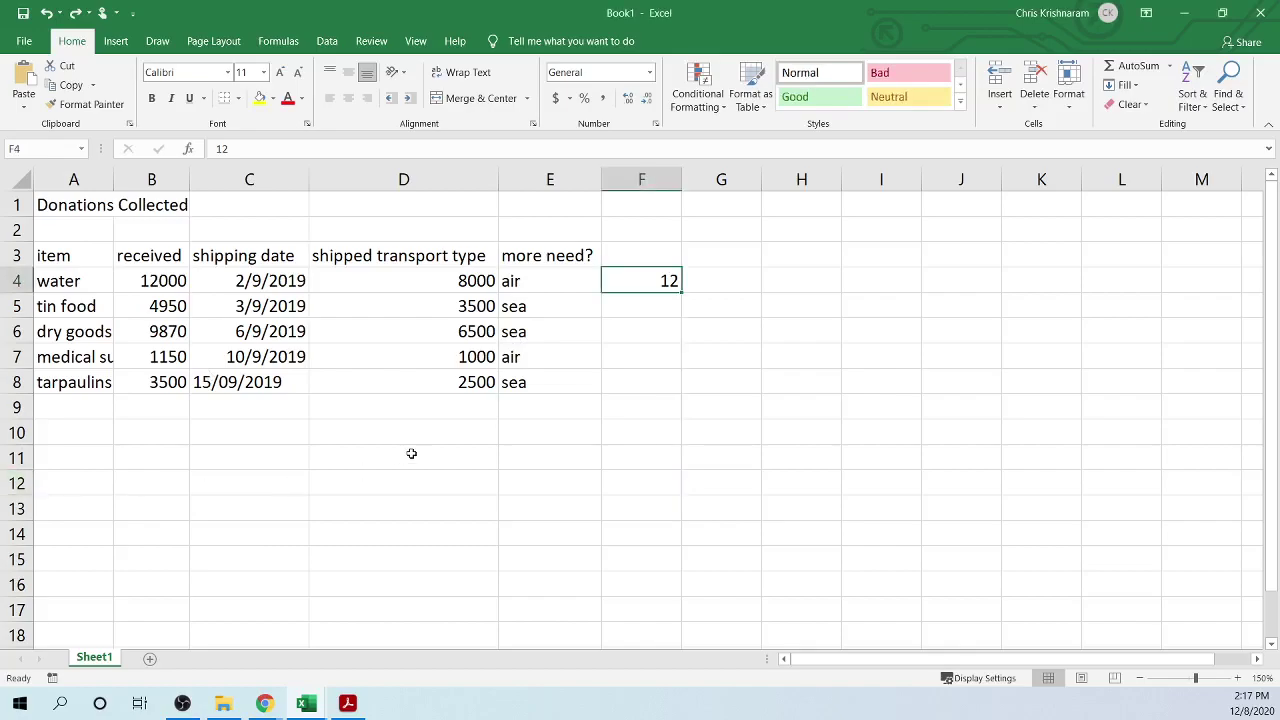
- AutoFill from F4 down to F11 using the Fill Series option
drag(684, 294, 683, 462)
click(697, 477)
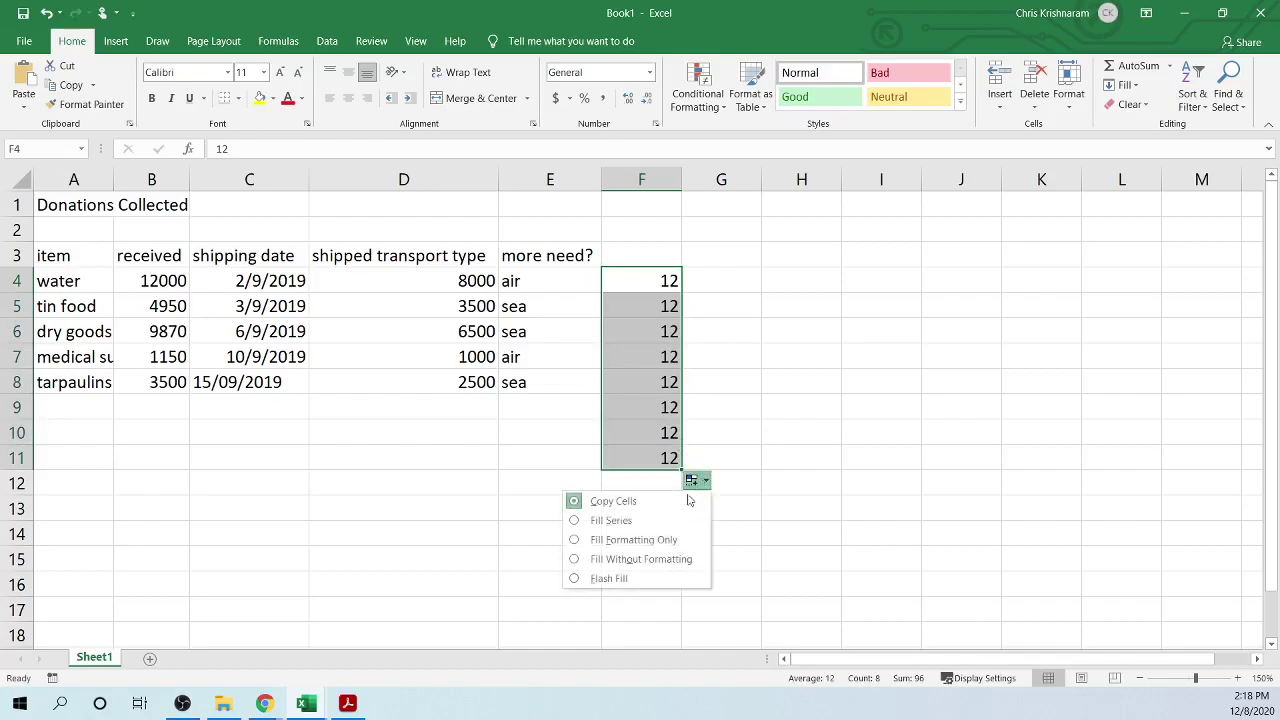
click(620, 520)
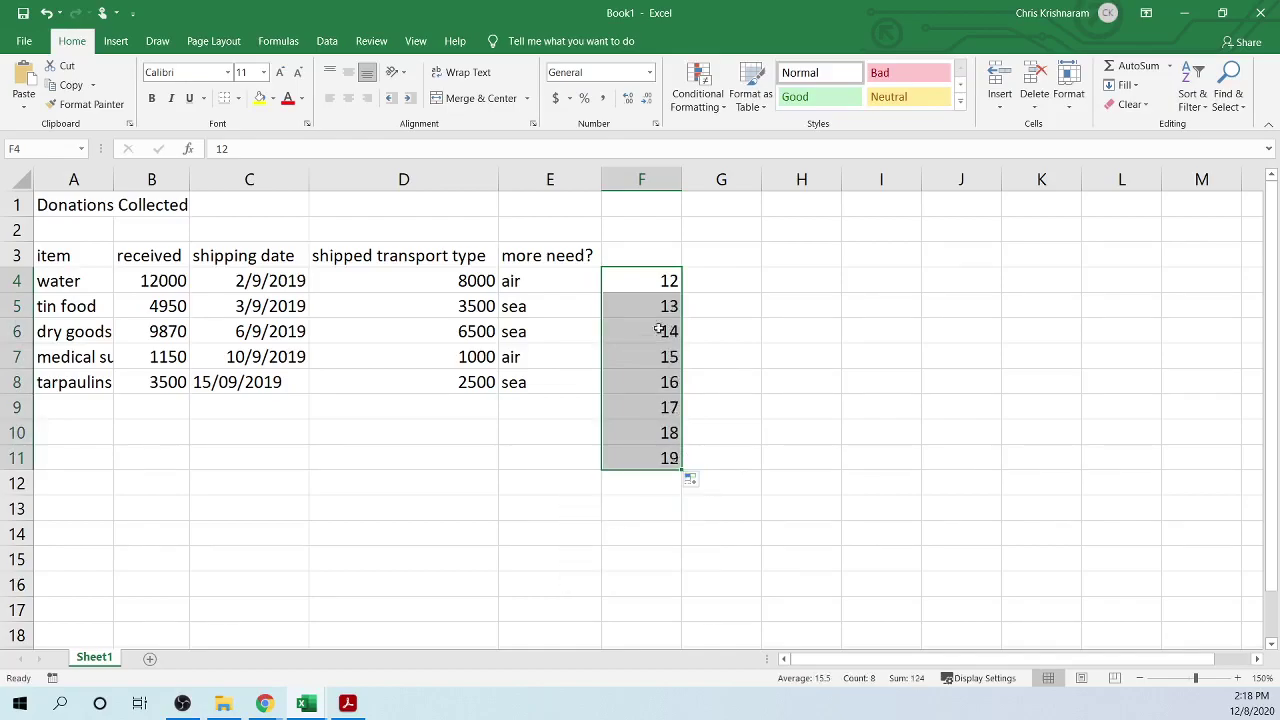
click(664, 438)
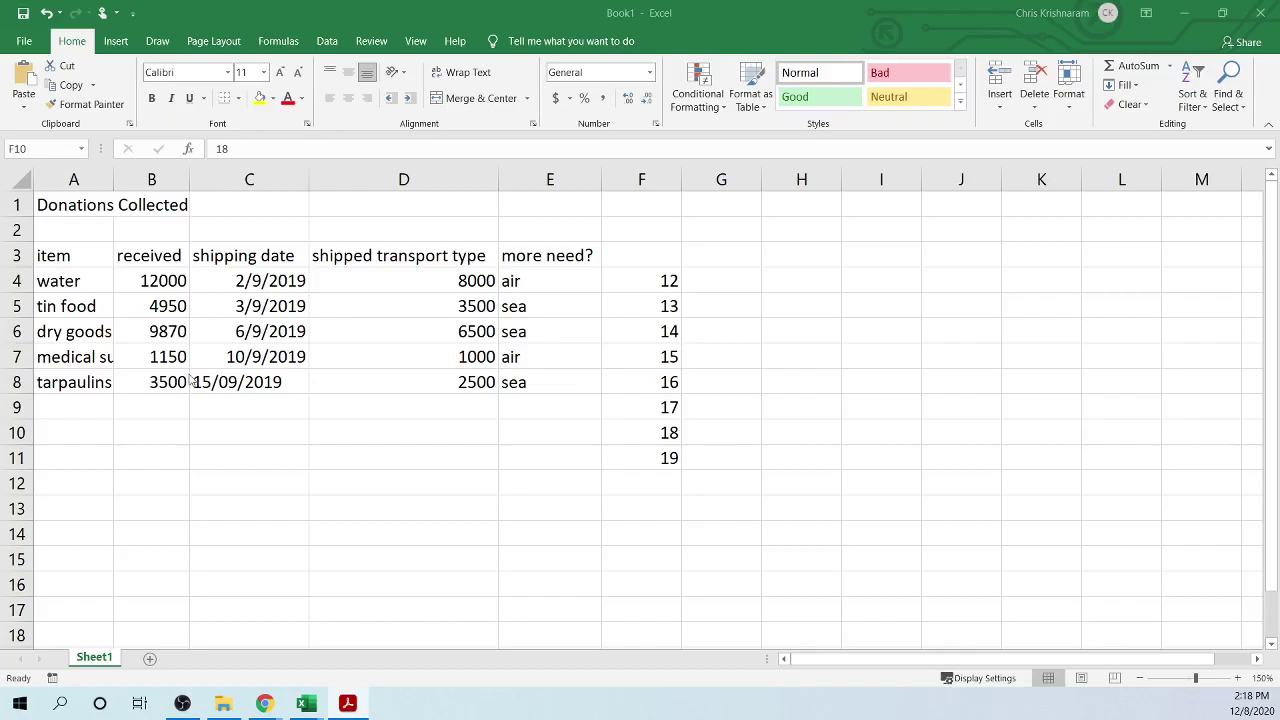
- AutoFit column A to its longest entry
click(114, 177)
double_click(114, 177)
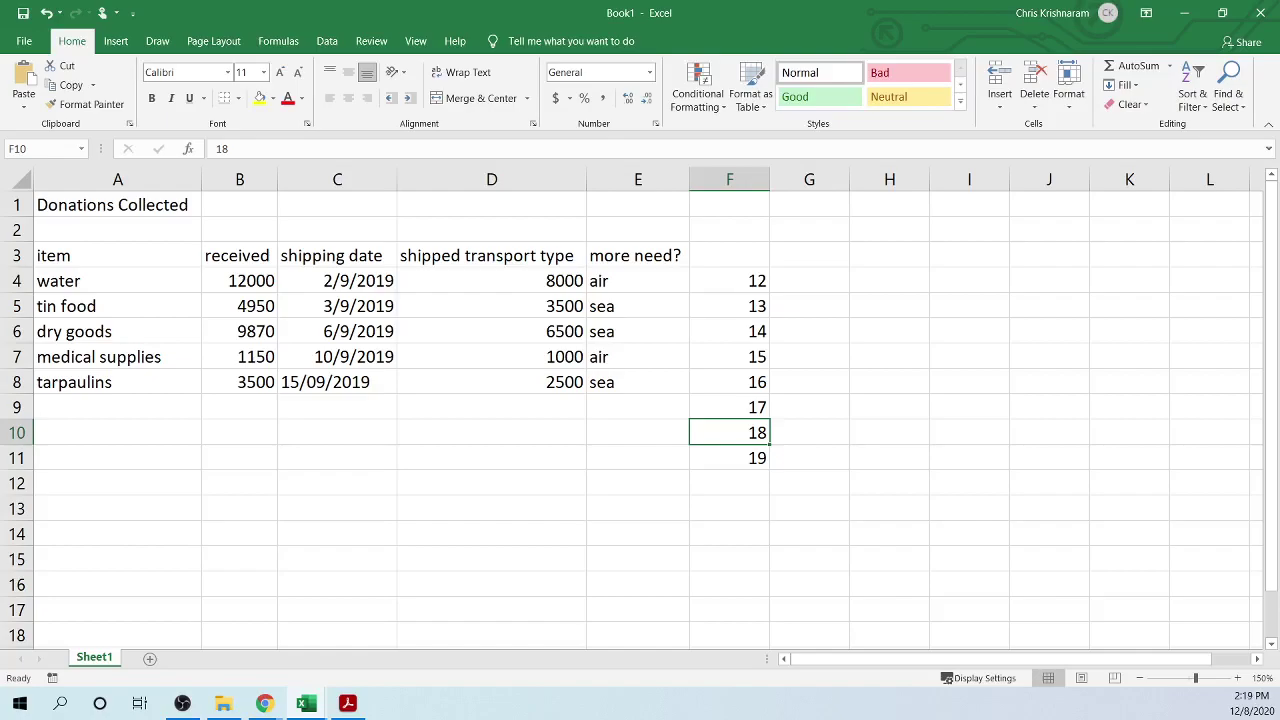
key(alt+Tab)
- Merge and center the "Donations Collected" title across cells A1:B1
click(140, 204)
right_click(142, 205)
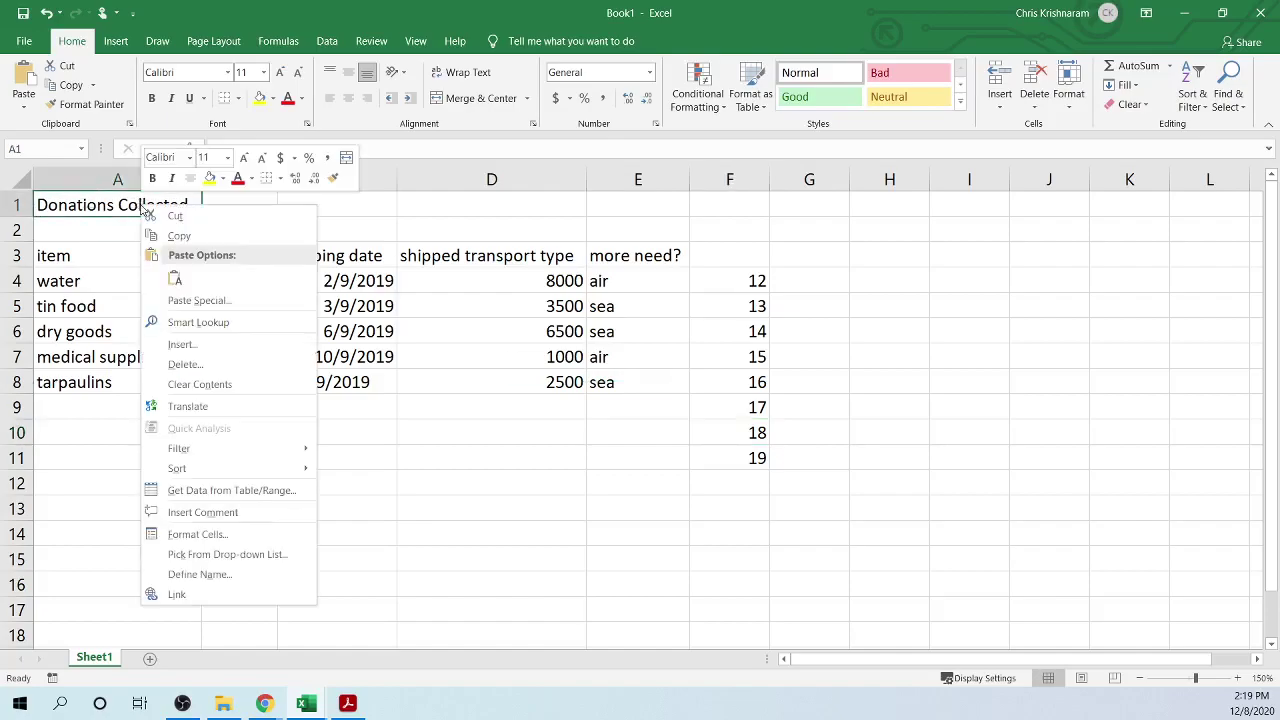
key(Escape)
drag(137, 206, 239, 202)
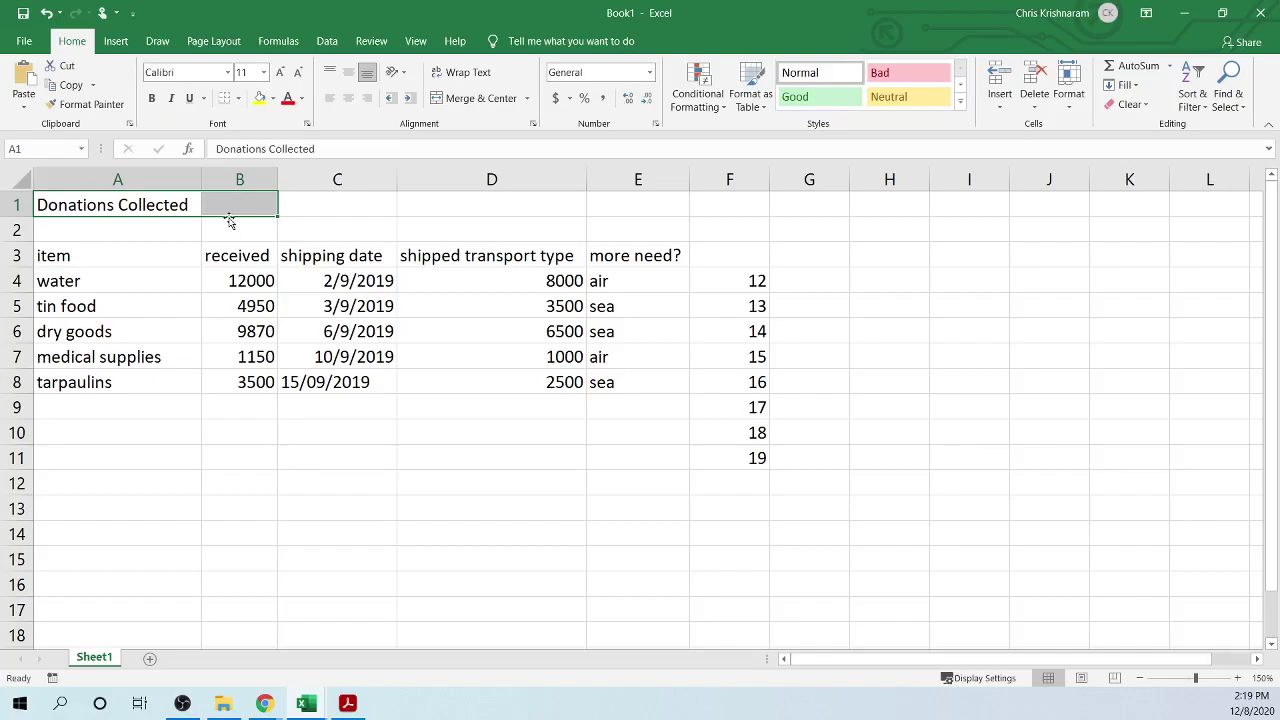
click(481, 98)
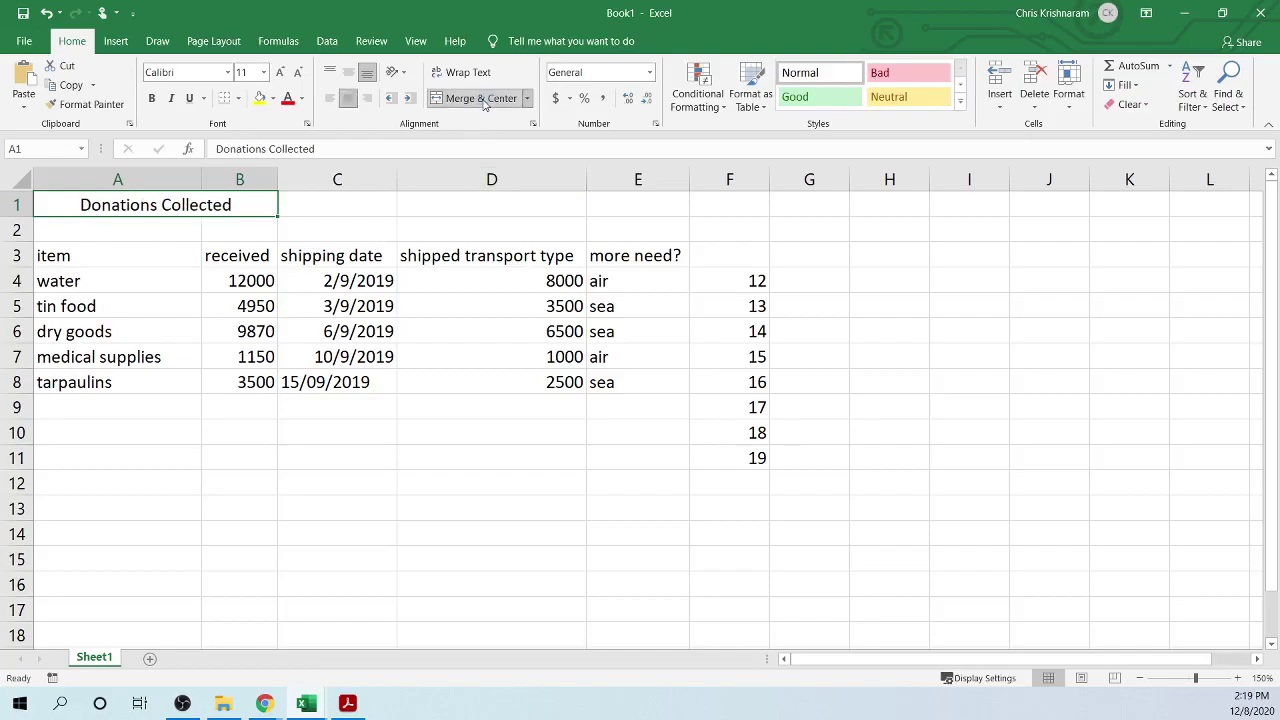
click(347, 213)
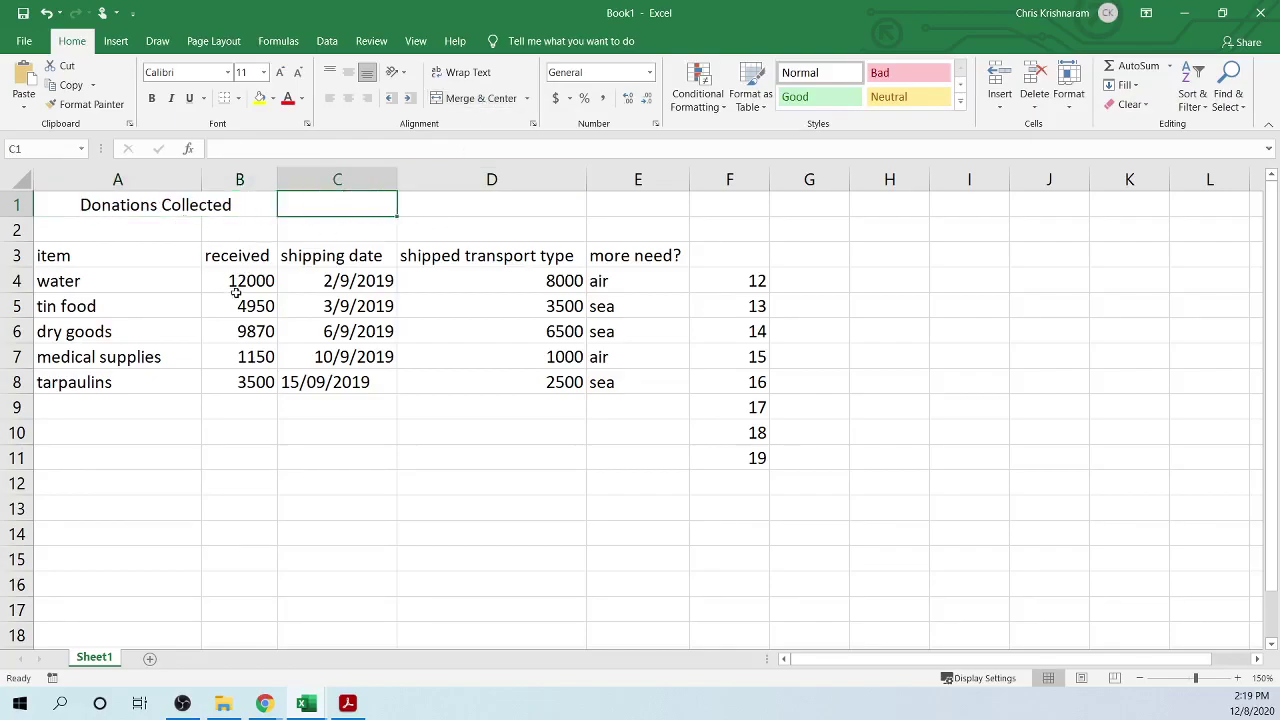
drag(166, 237, 680, 477)
click(374, 386)
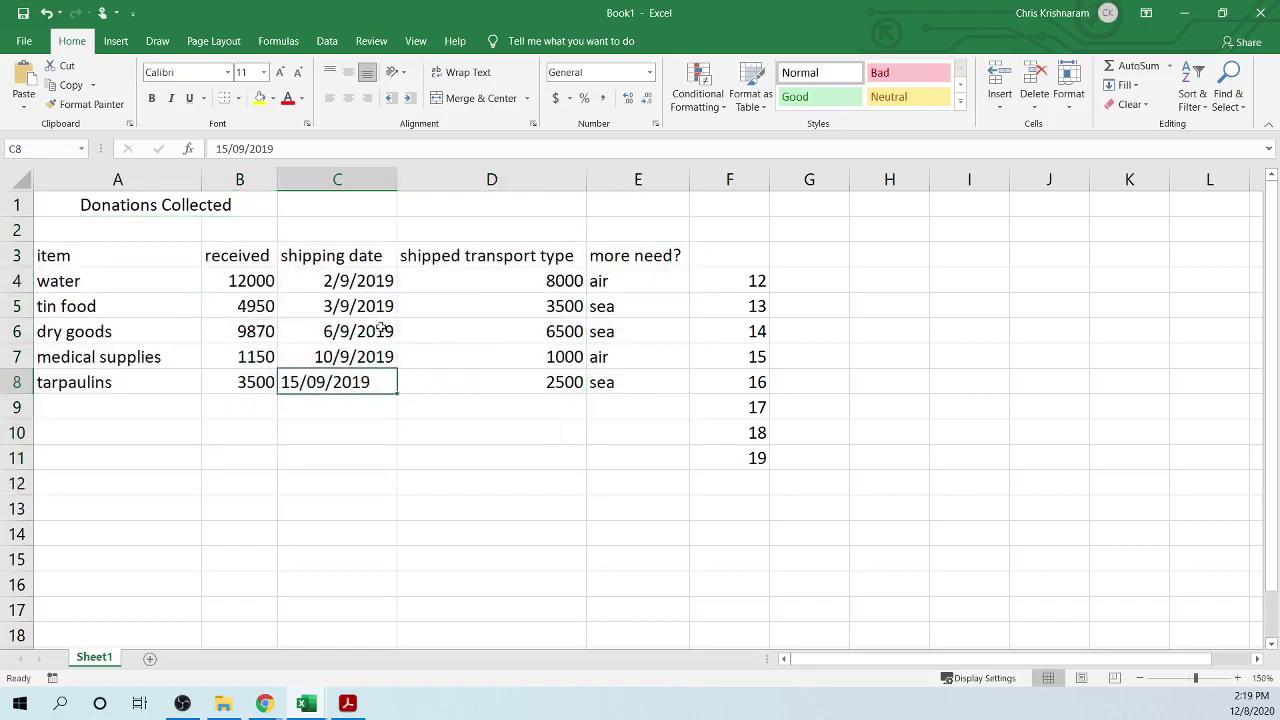
click(332, 233)
click(442, 233)
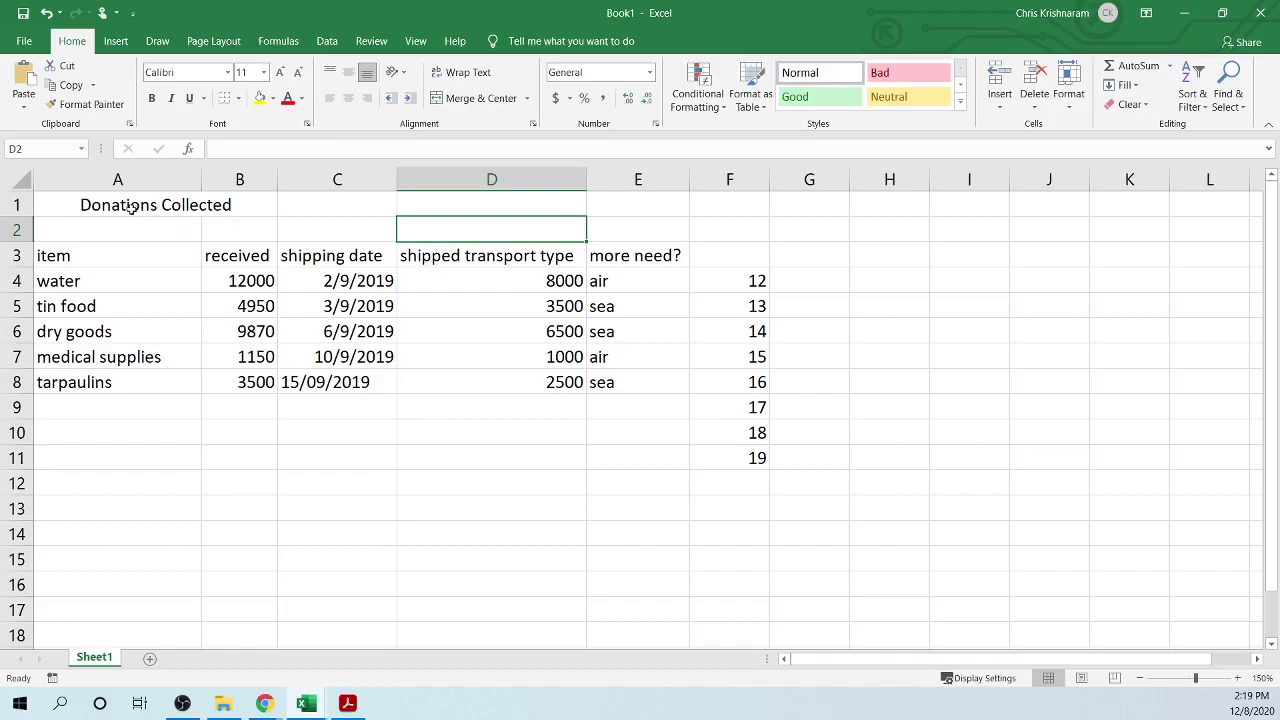
drag(128, 203, 248, 209)
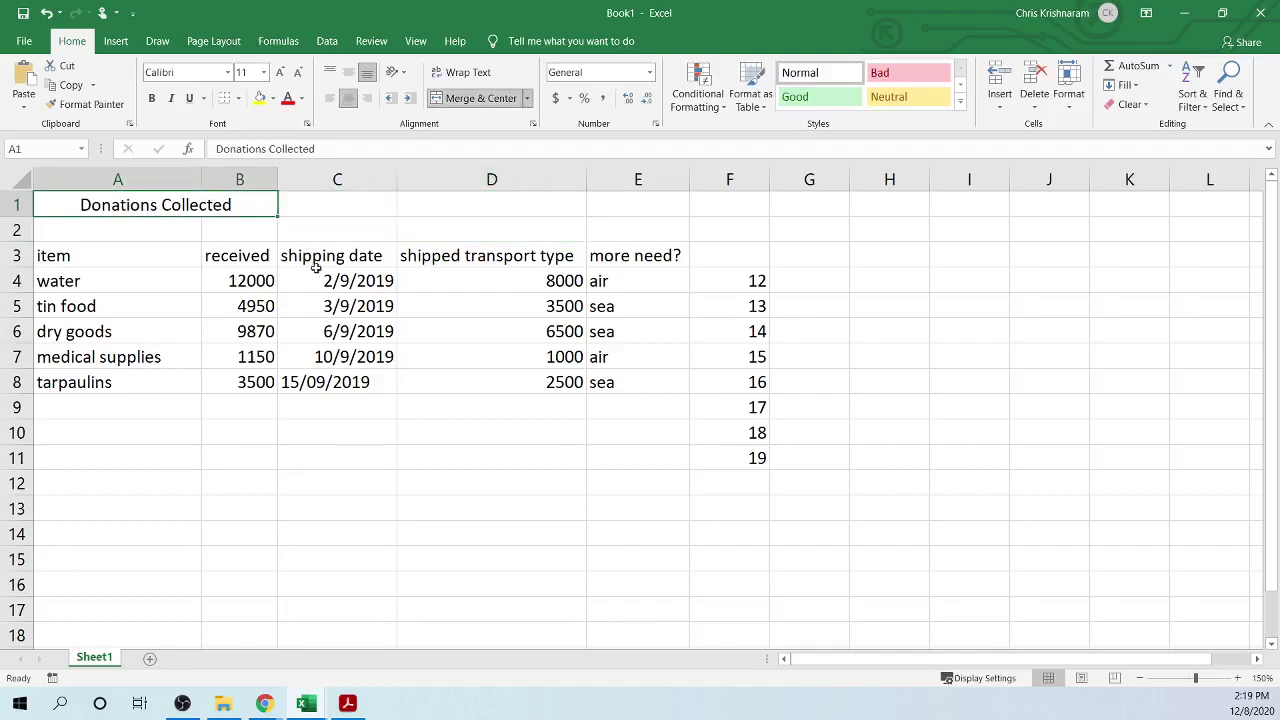
click(345, 229)
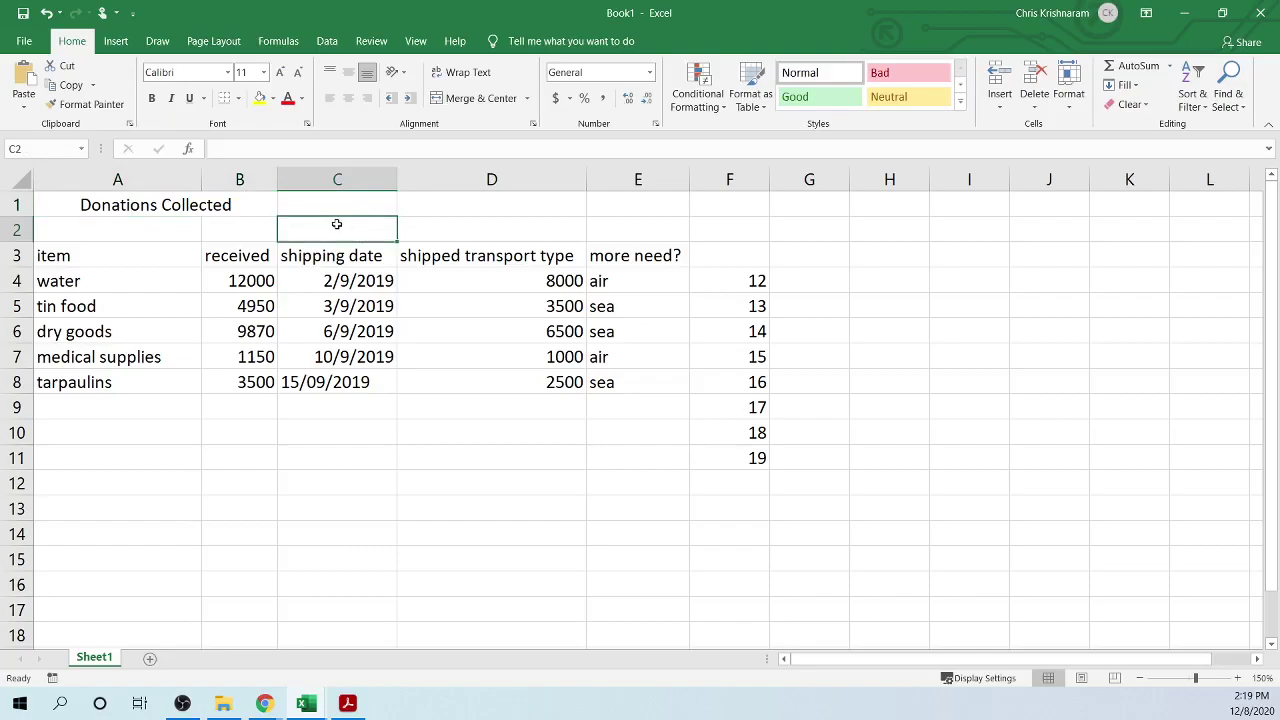
drag(340, 225, 765, 465)
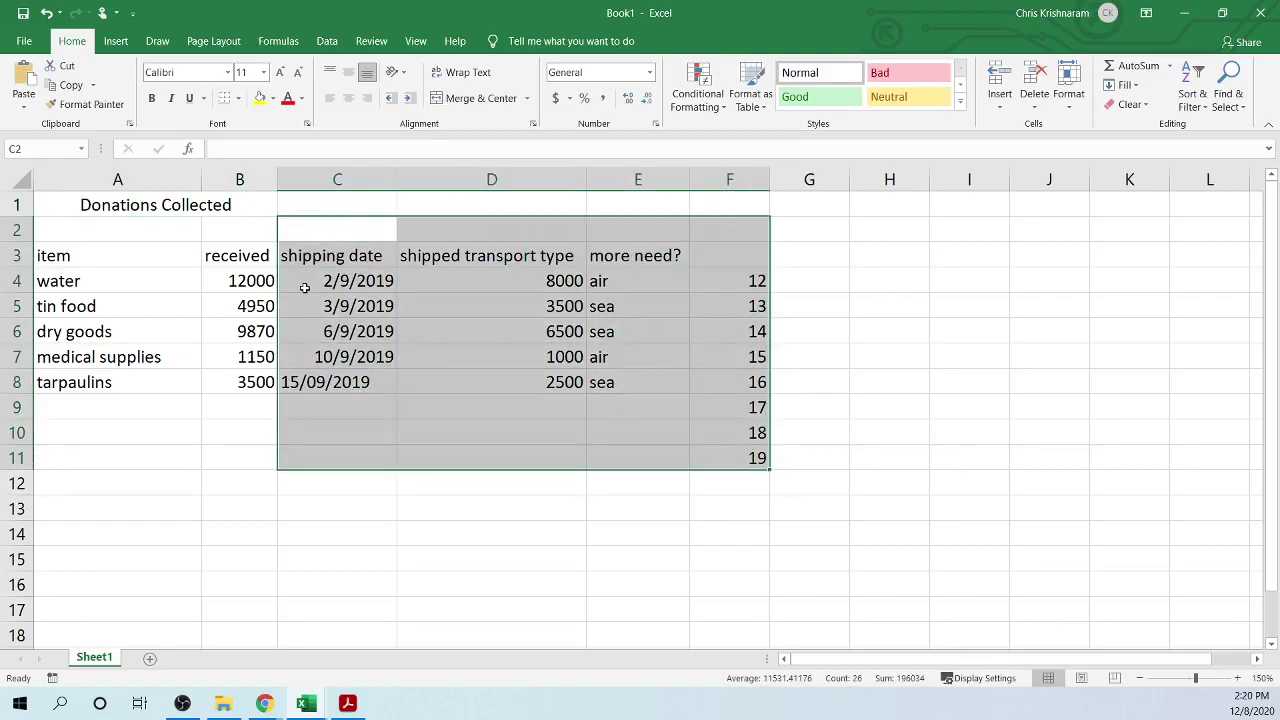
click(312, 227)
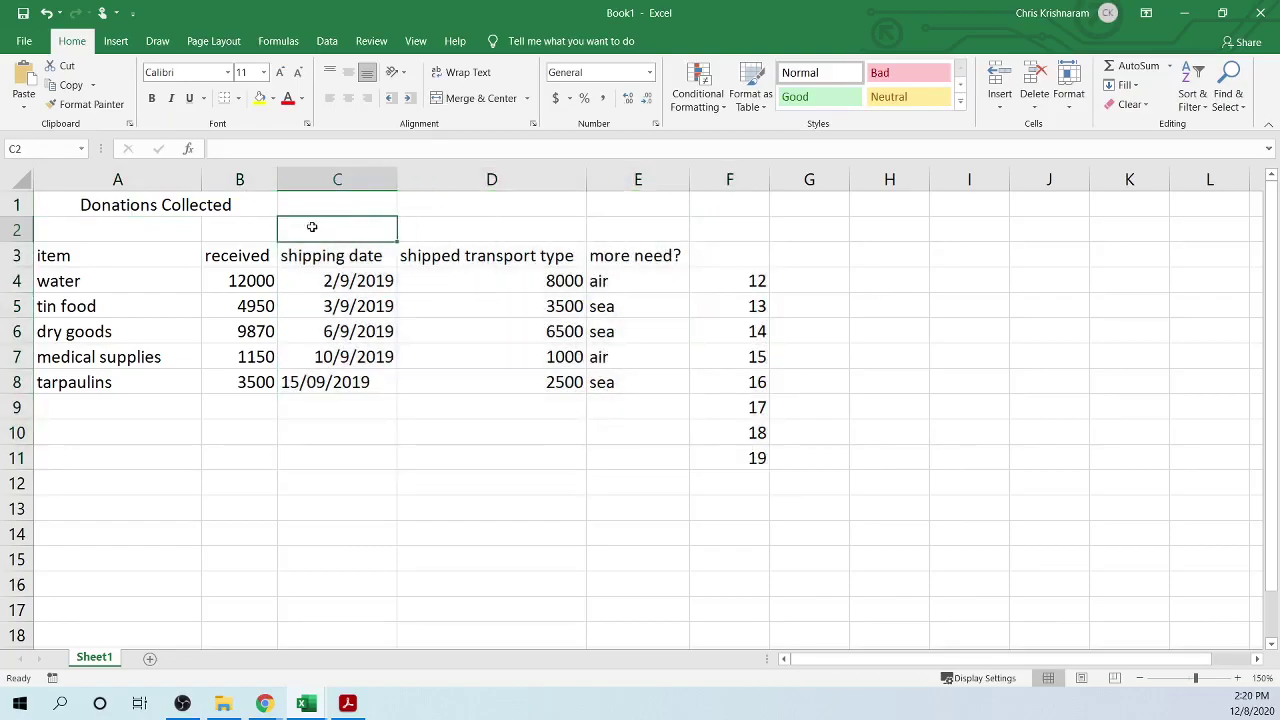
drag(312, 227, 930, 566)
click(118, 240)
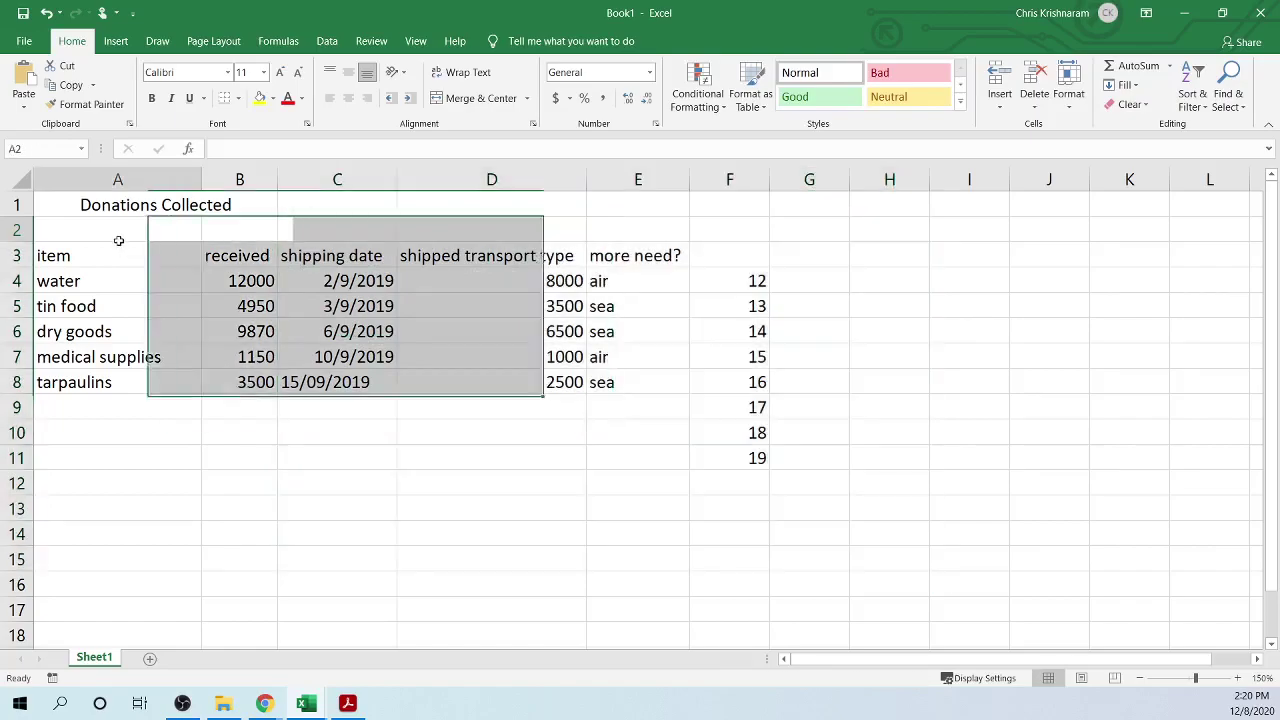
drag(118, 240, 786, 455)
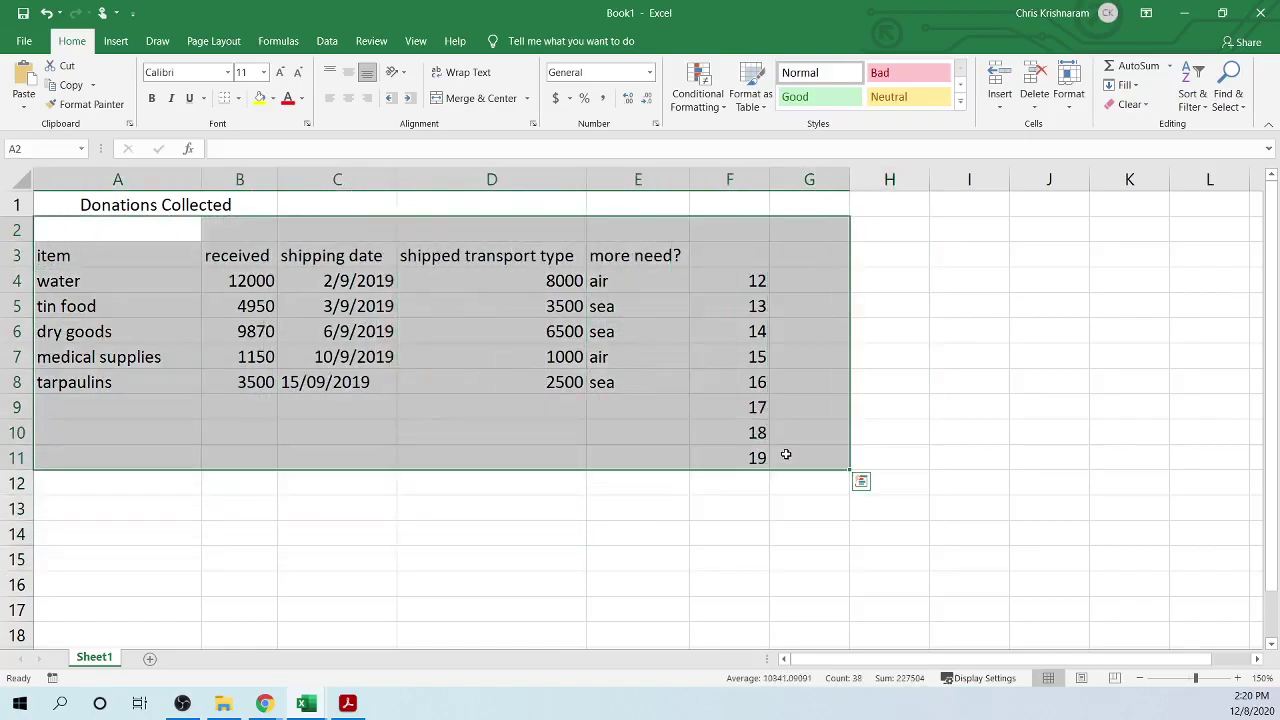
click(245, 228)
click(340, 231)
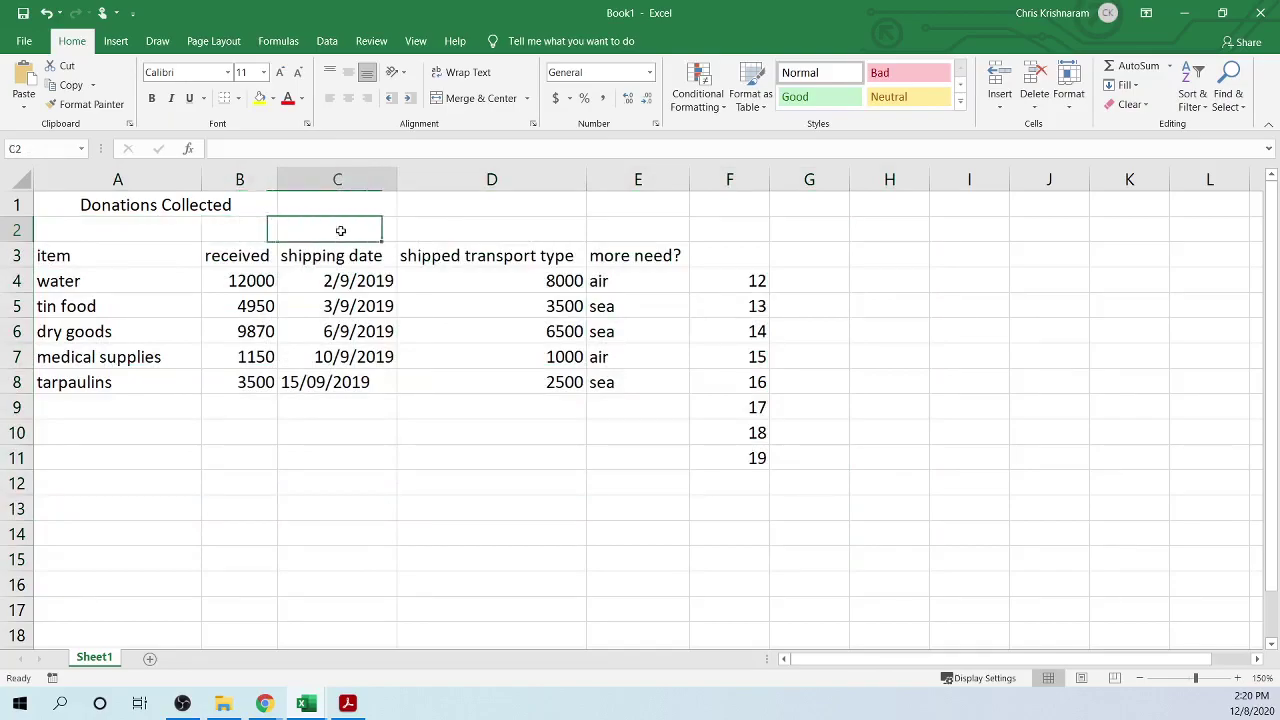
click(440, 231)
click(330, 258)
click(306, 350)
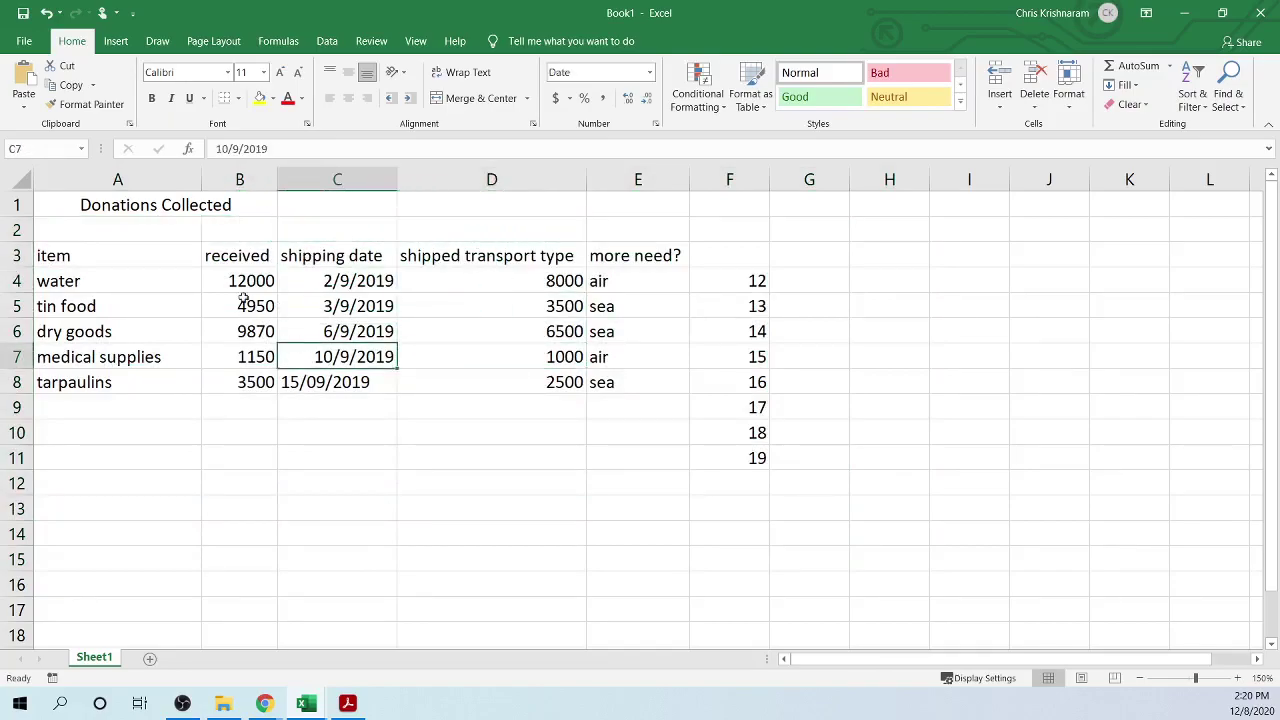
click(112, 204)
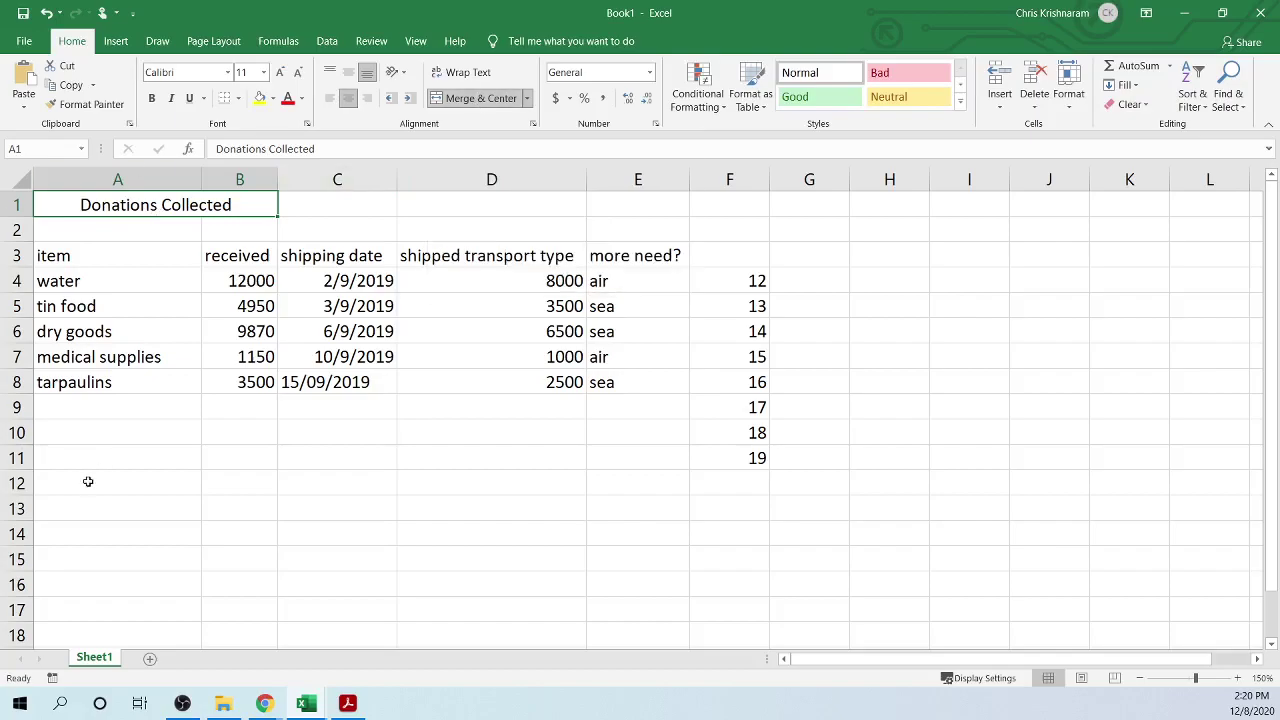
- Rename the worksheet with the placeholder text "gifgpih'okp;"
double_click(98, 659)
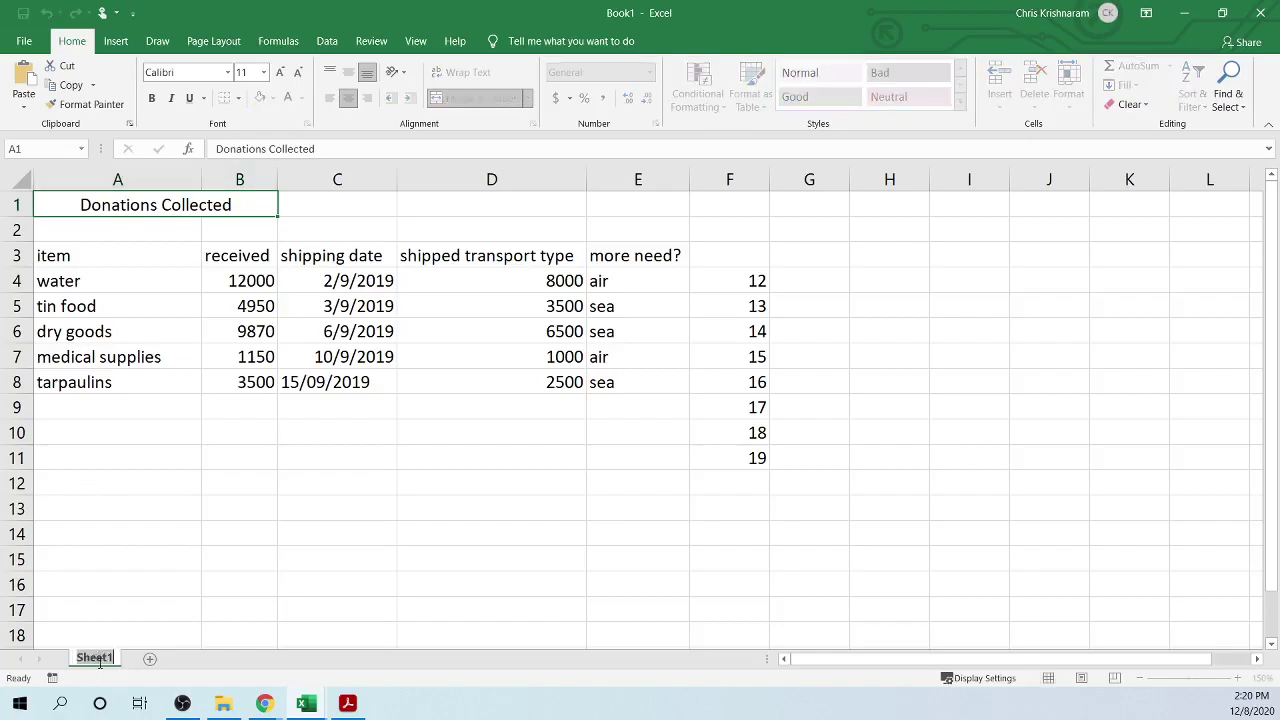
text(gifgpih'okp;)
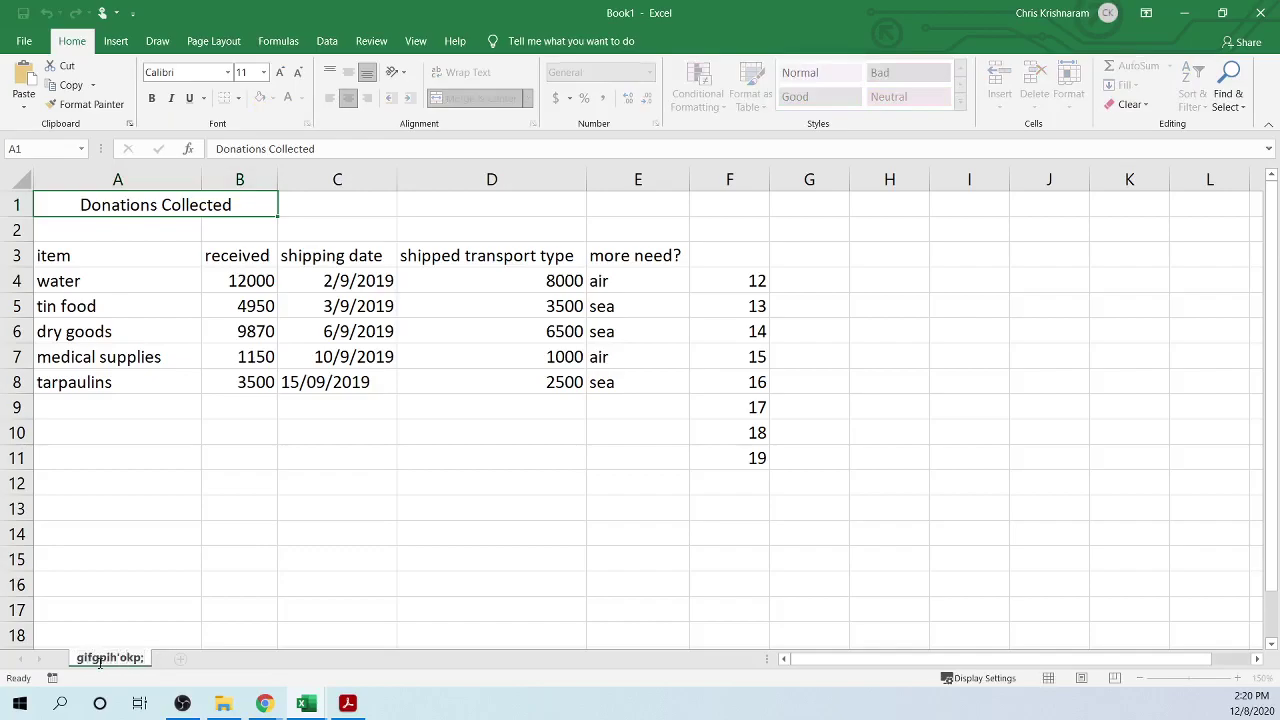
key(Return)
- Rename the worksheet as Main
right_click(100, 664)
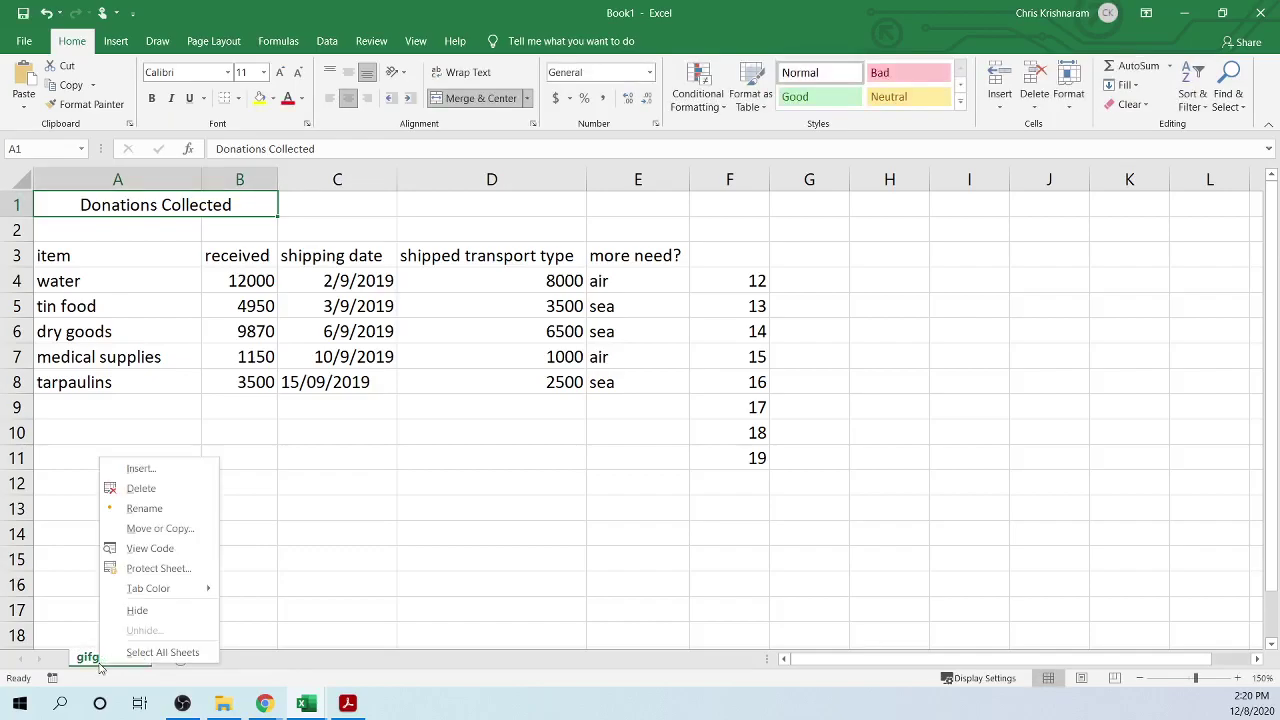
click(139, 512)
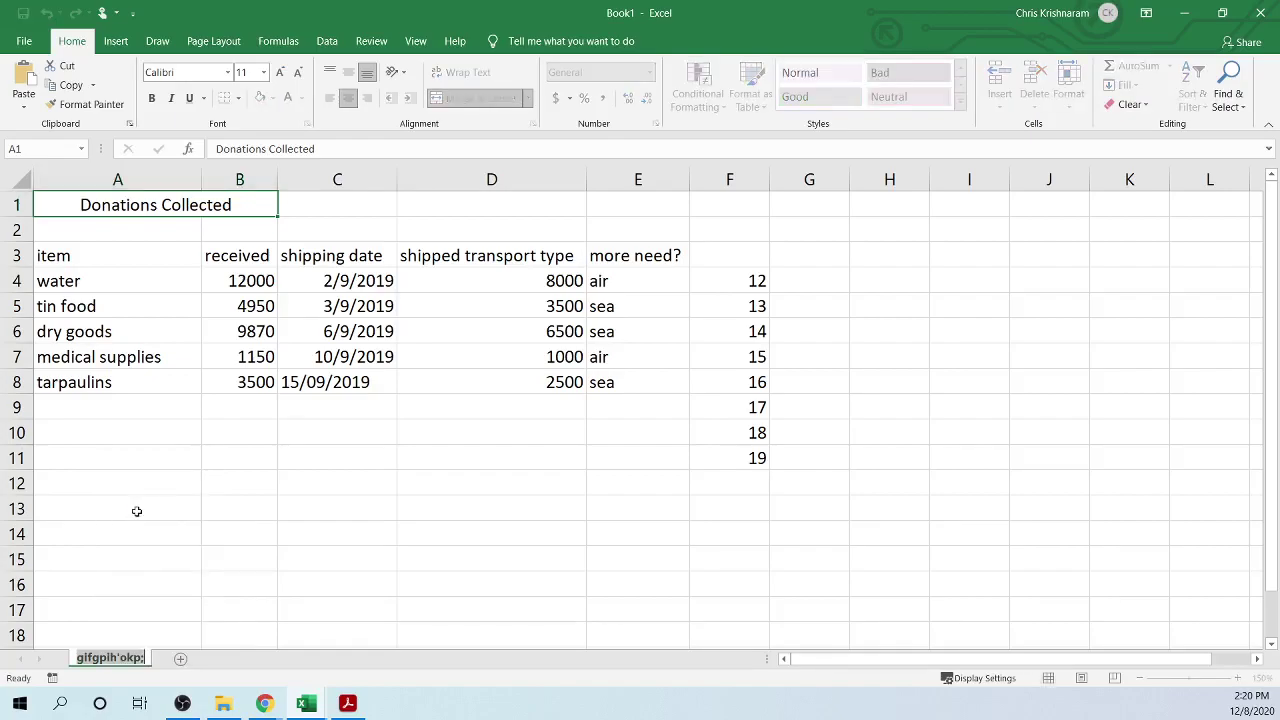
text(Main)
key(Return)
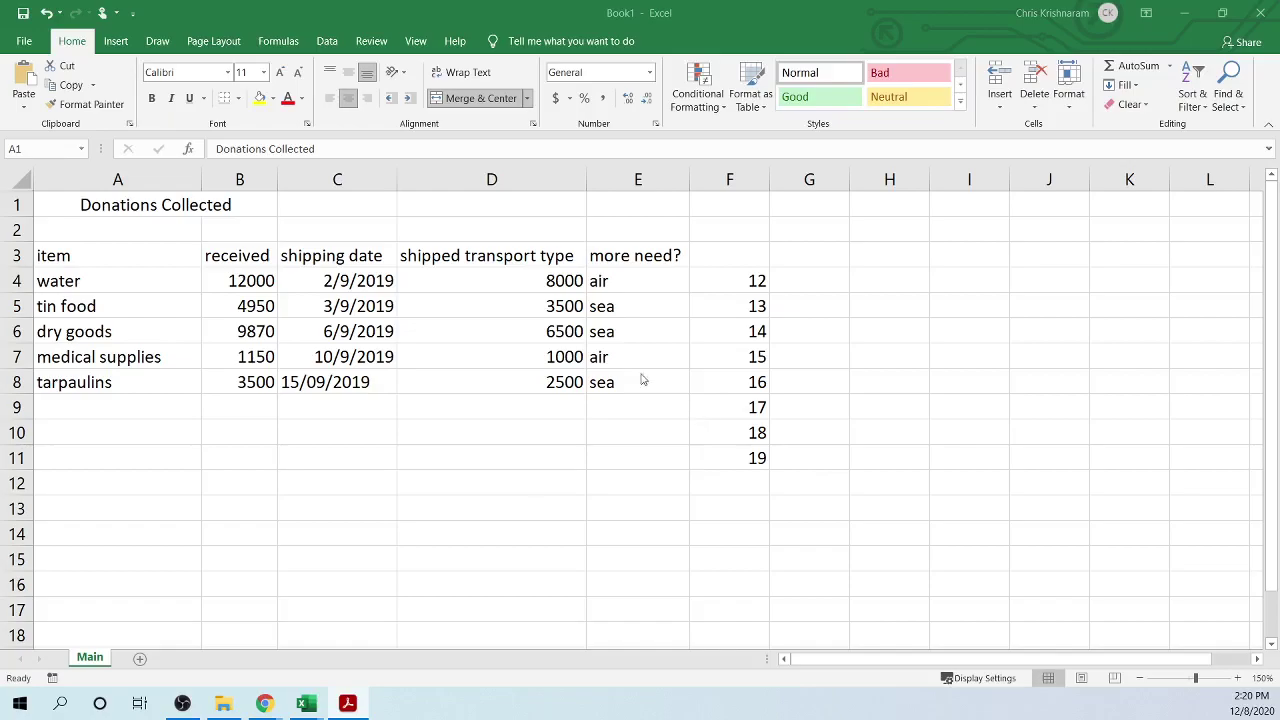
- Make the column headings in A3:E3 bold
drag(120, 257, 655, 253)
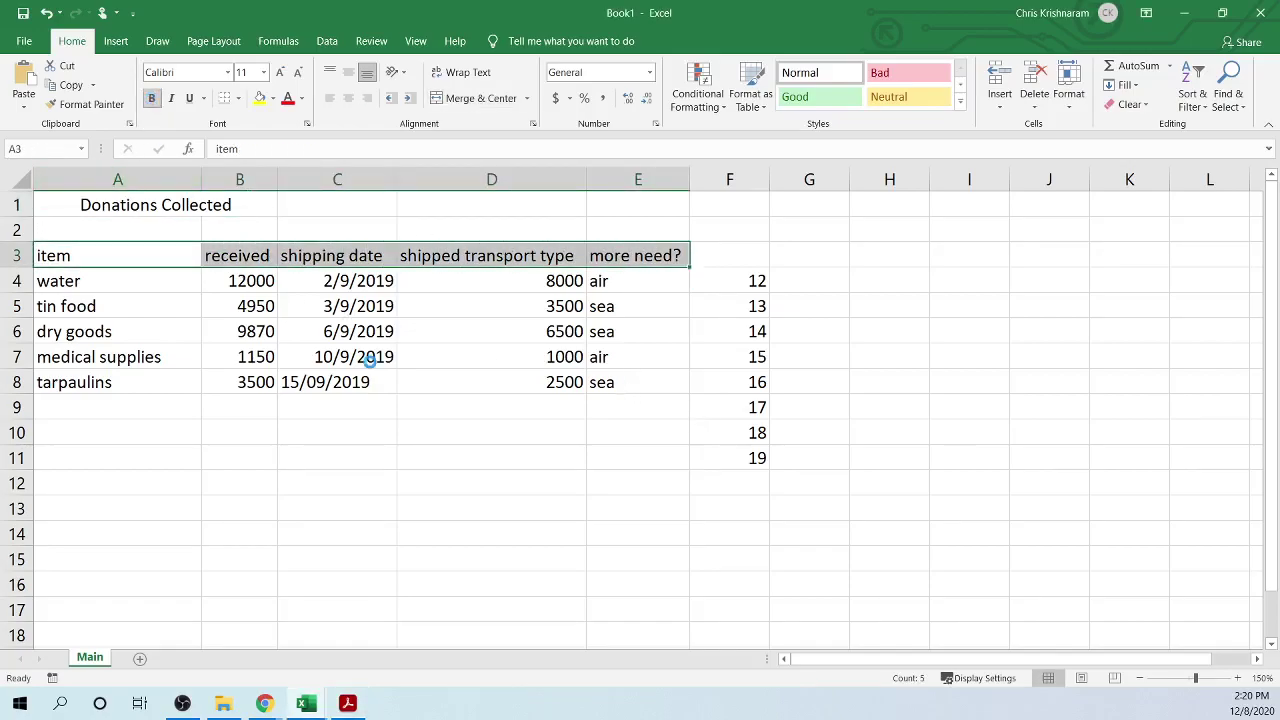
click(414, 452)
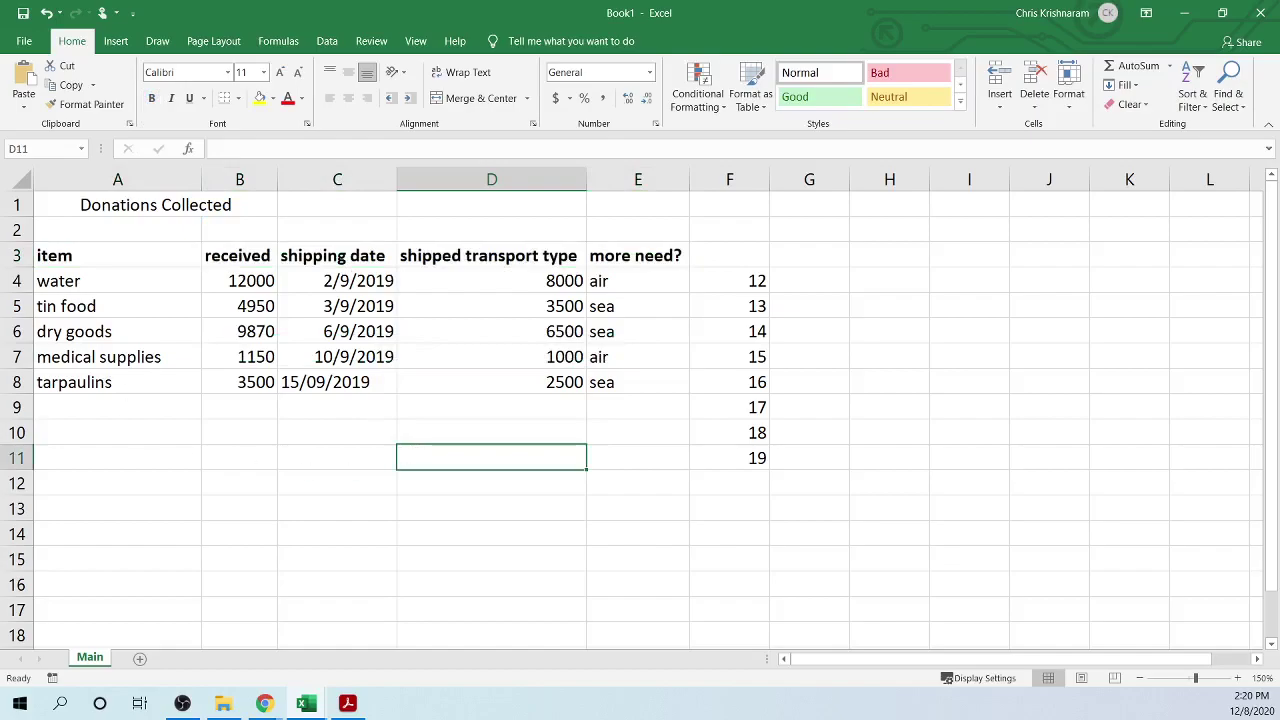
- Save the workbook in the Documents folder as an Excel Workbook named donations
click(24, 41)
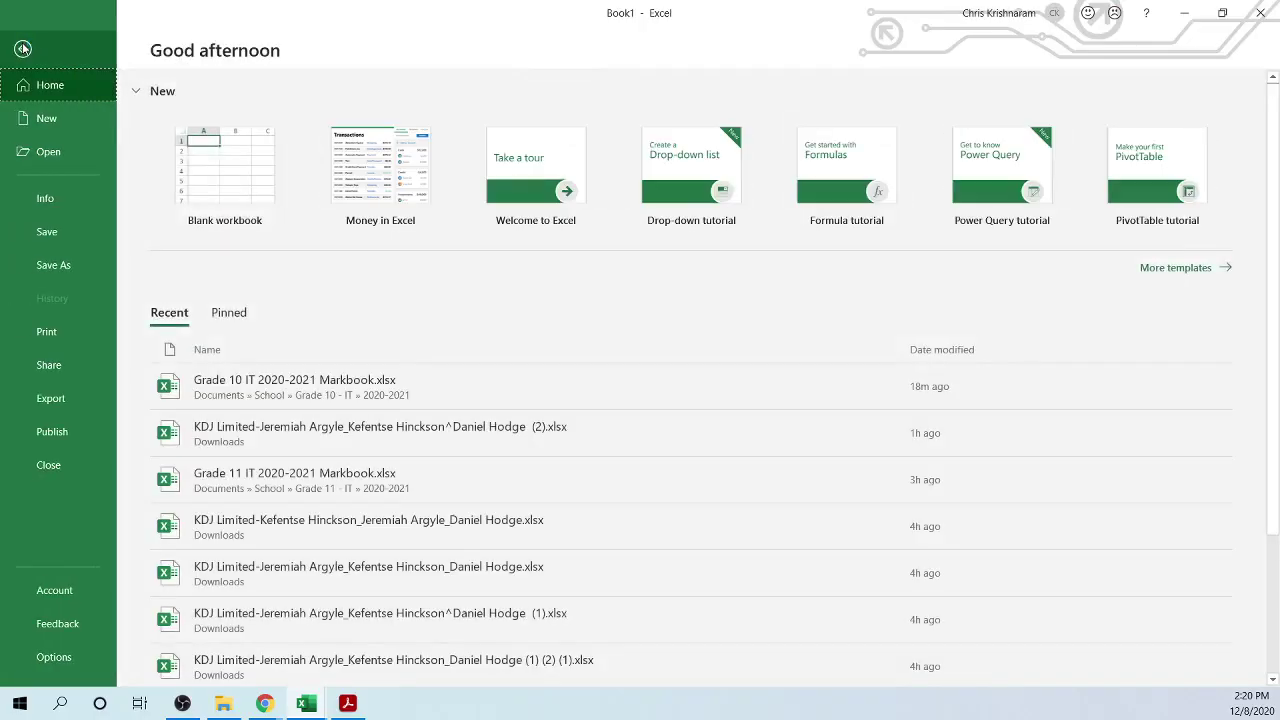
click(82, 223)
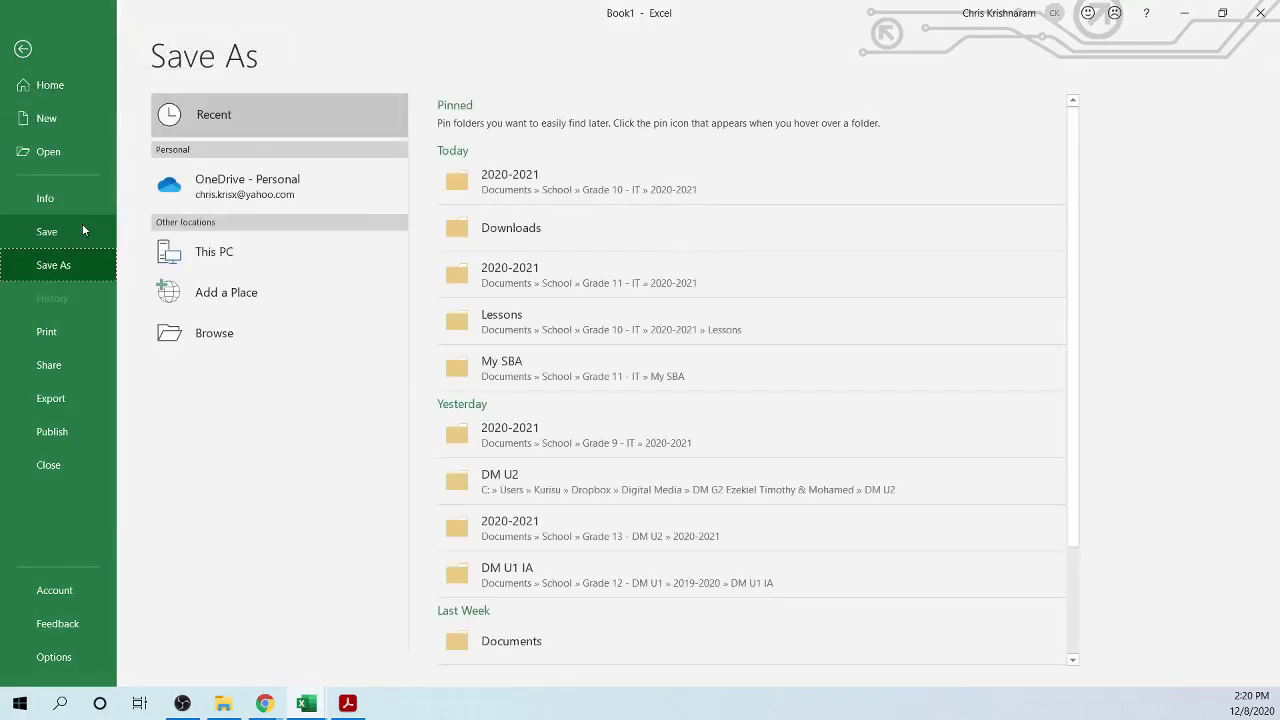
click(263, 330)
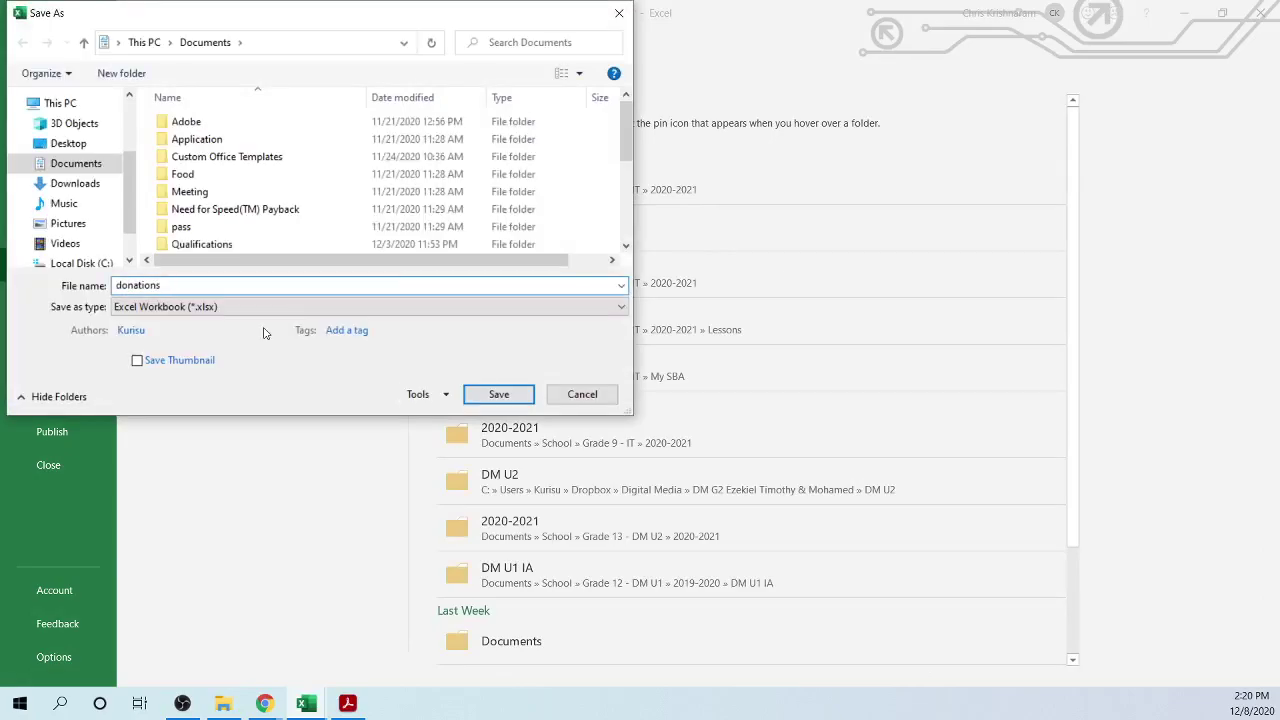
click(494, 394)
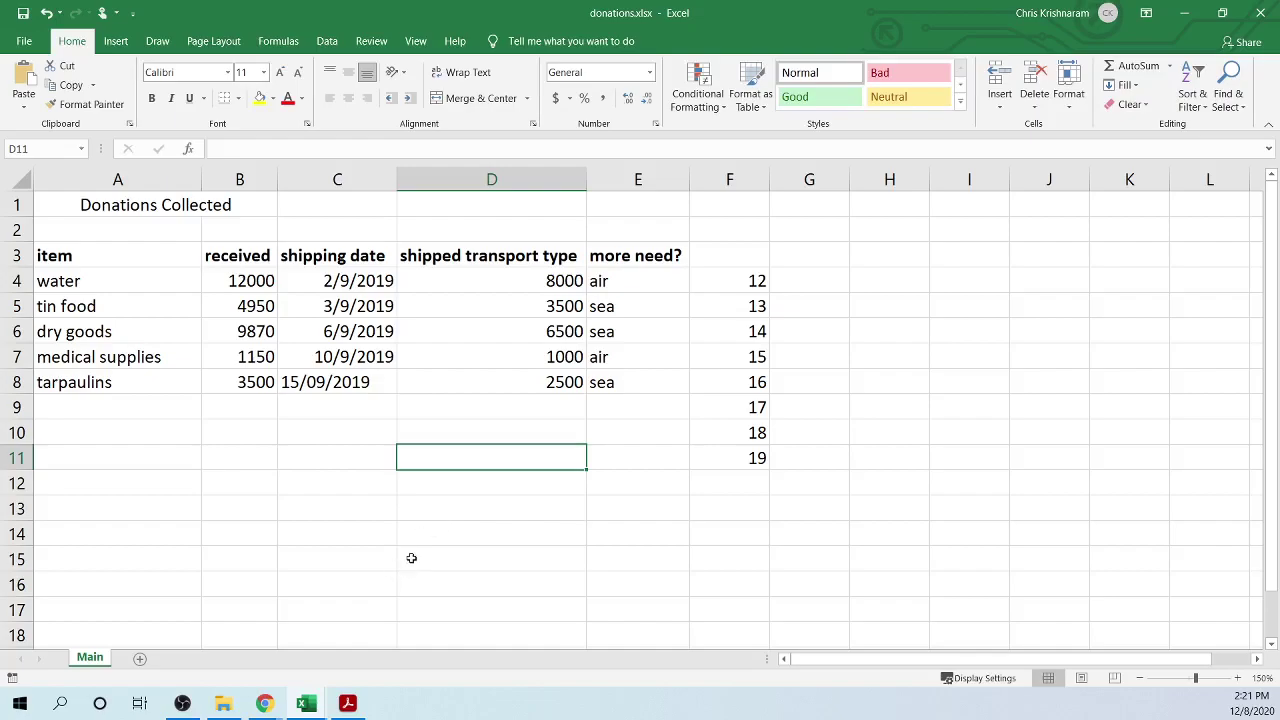
scroll(380, 578, down, 3)
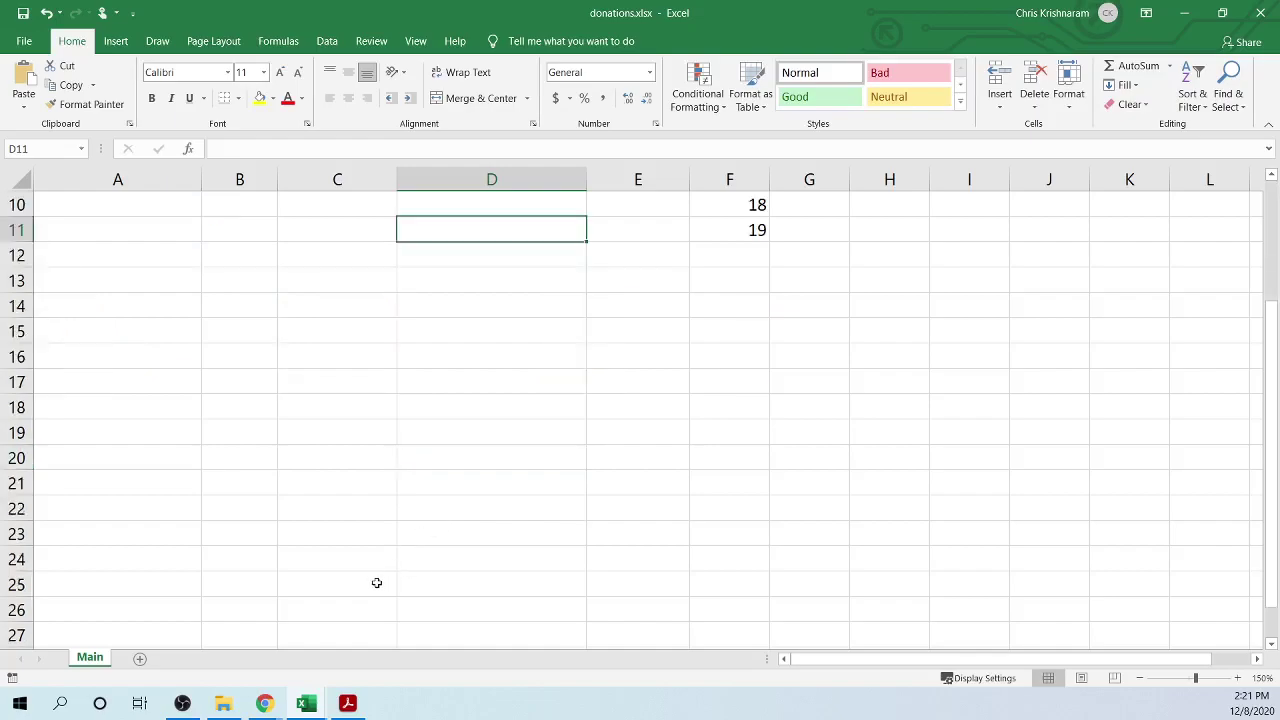
scroll(300, 595, up, 3)
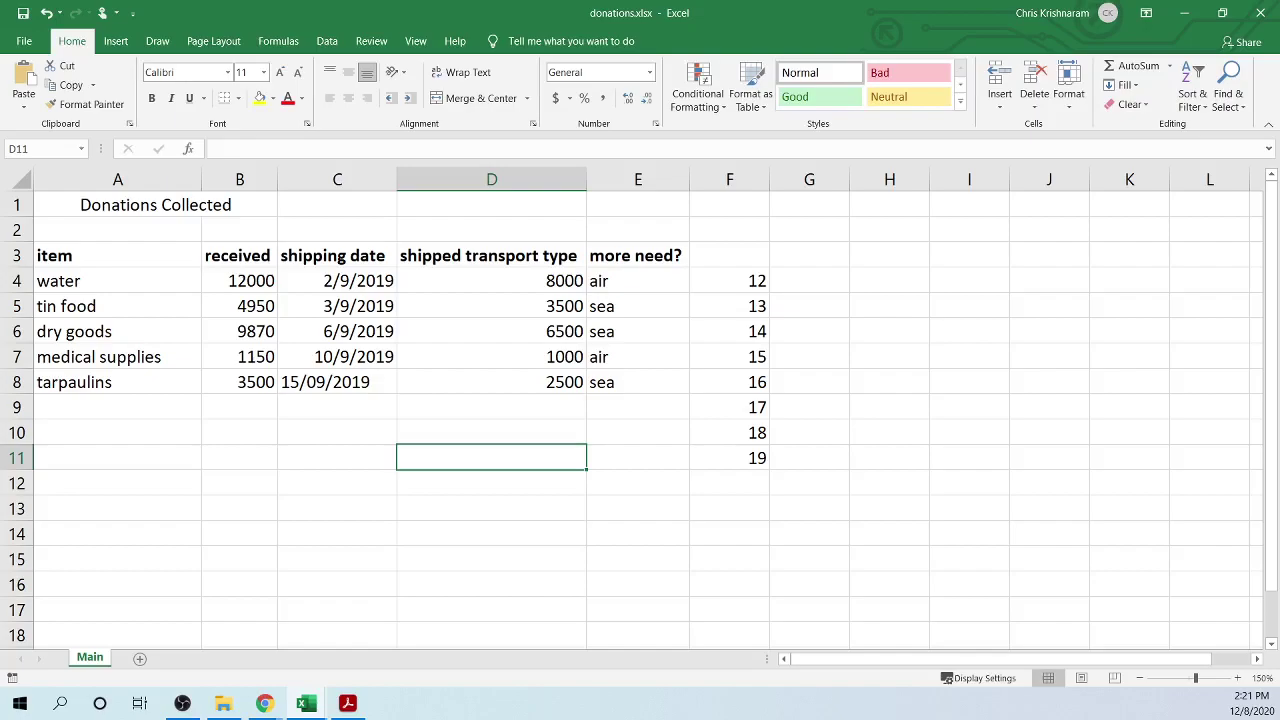
click(135, 478)
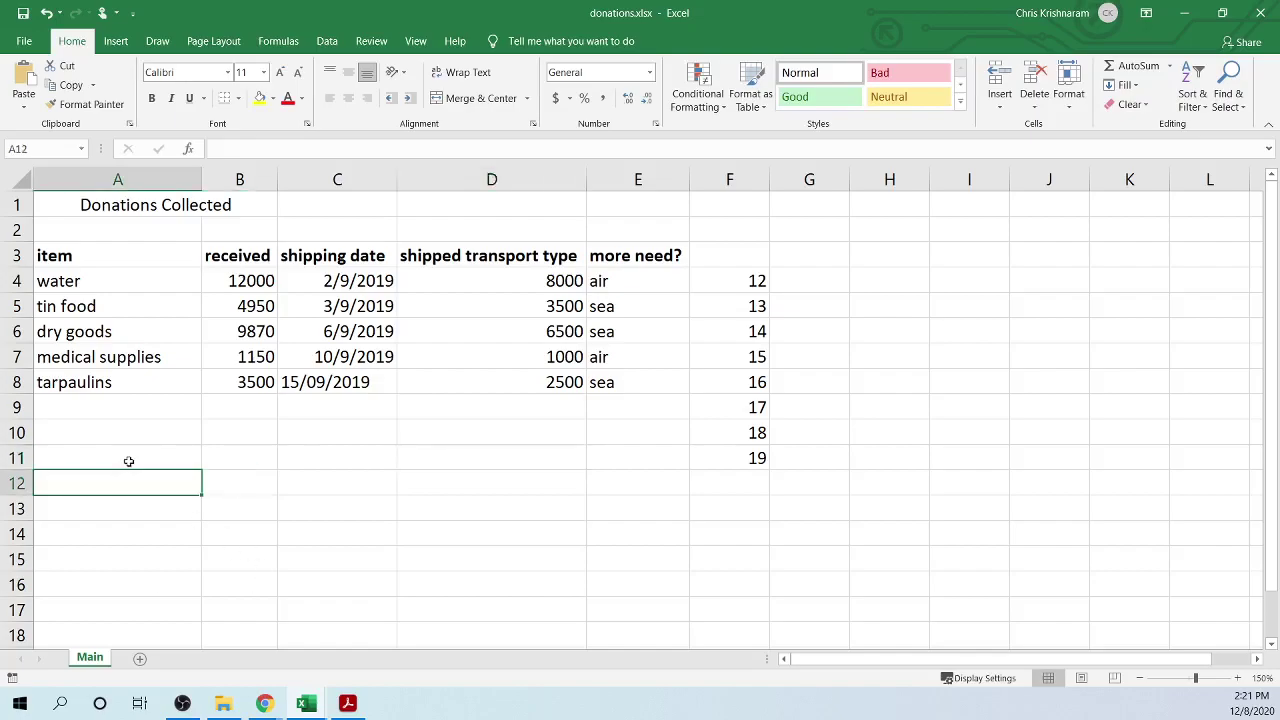
click(123, 457)
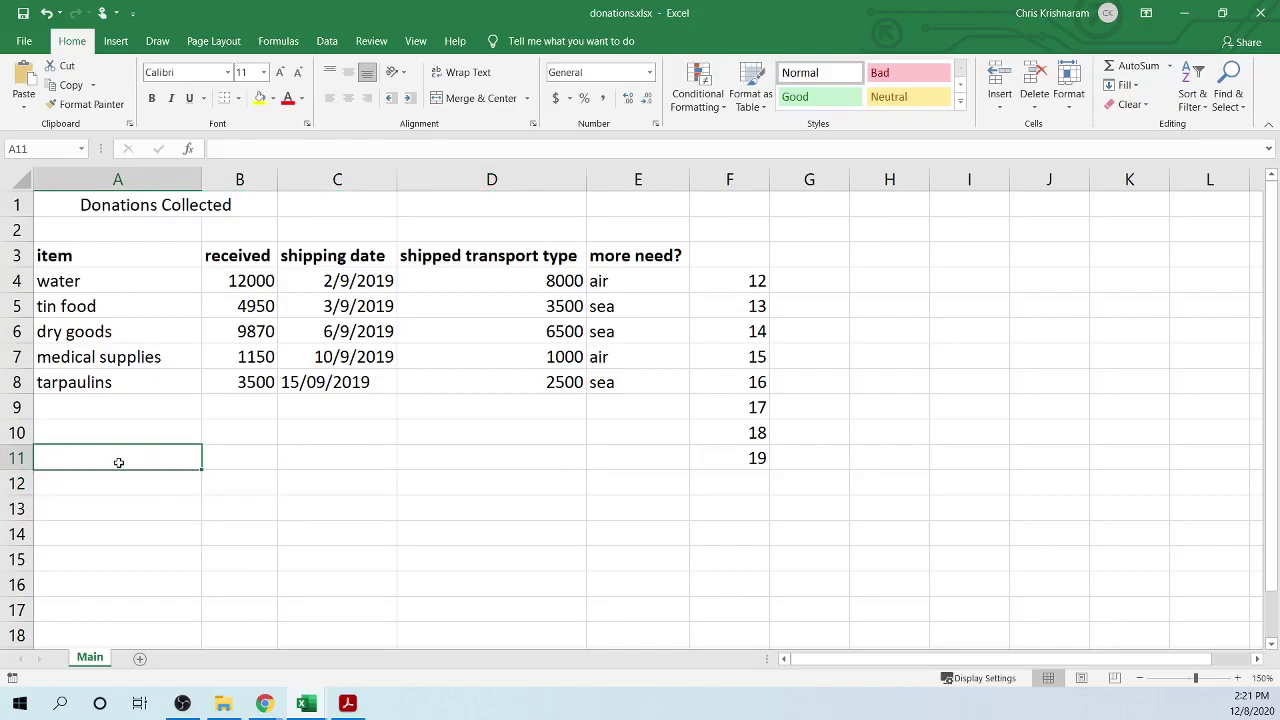
key(Down)
key(Down)
key(Down)
key(Down)
key(Up)
key(Up)
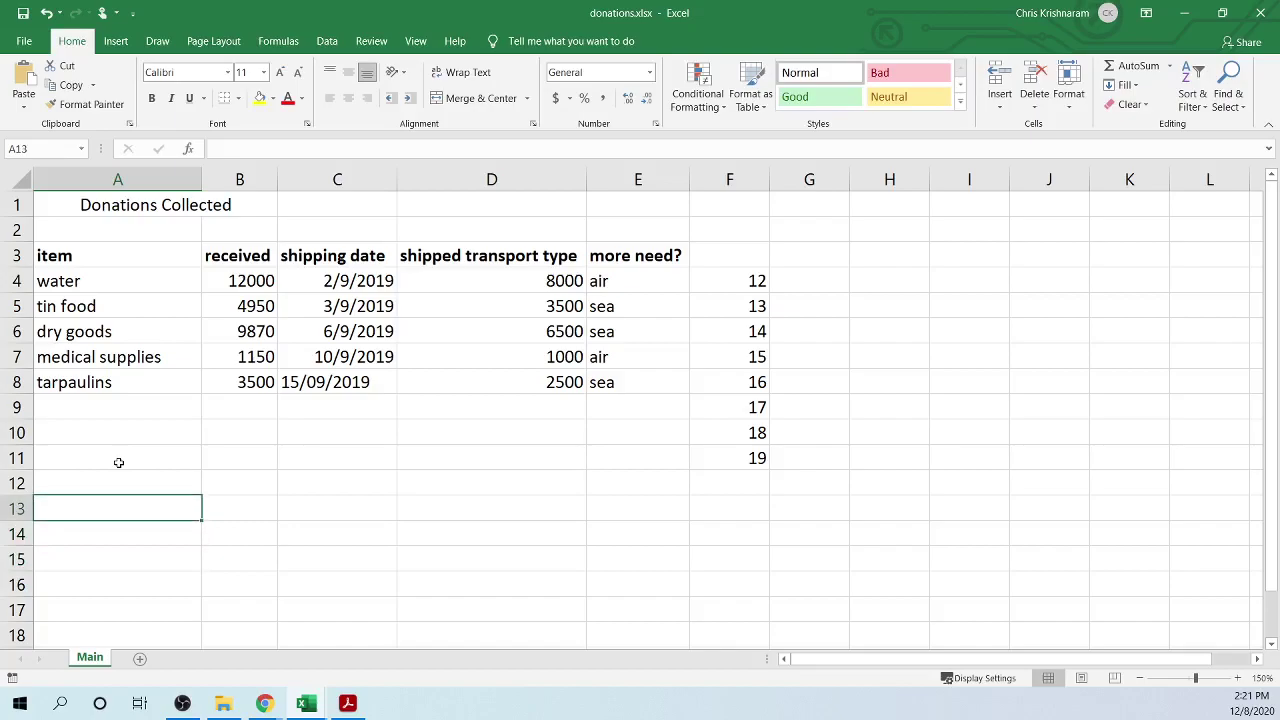
- Delete the number series beside the table by clearing cells F4:G12
drag(720, 280, 774, 476)
key(Delete)
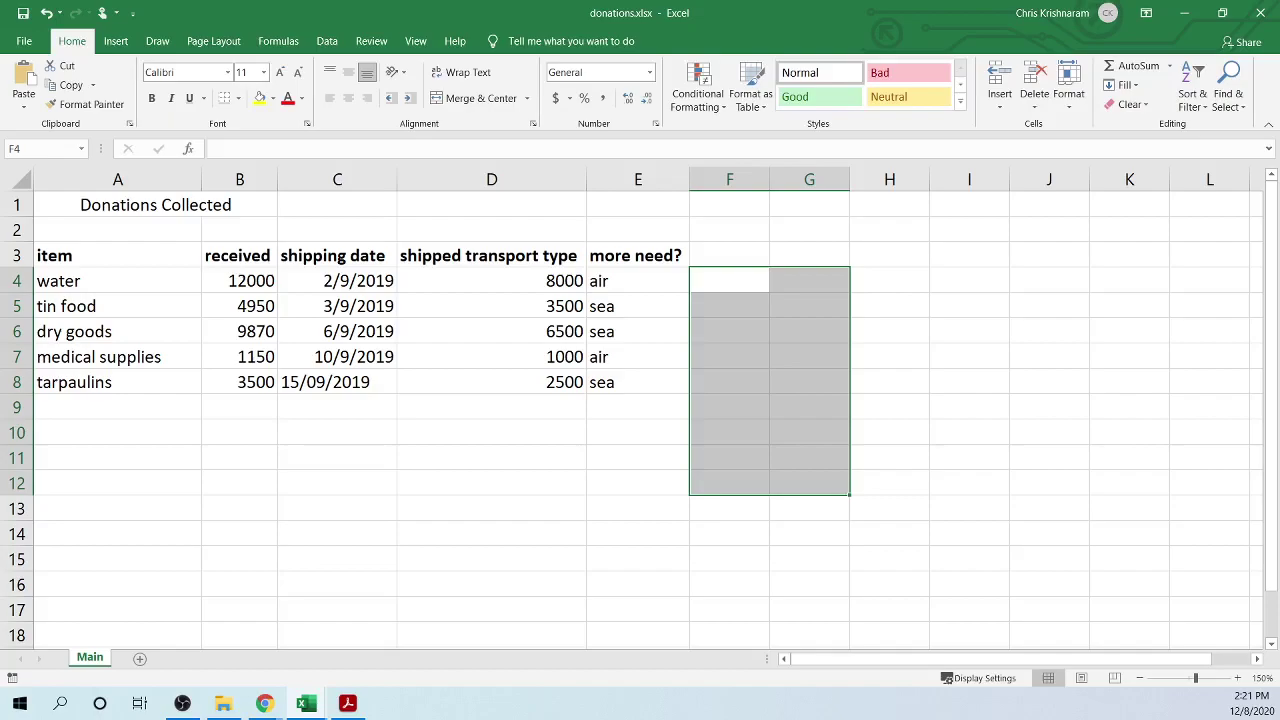
click(326, 480)
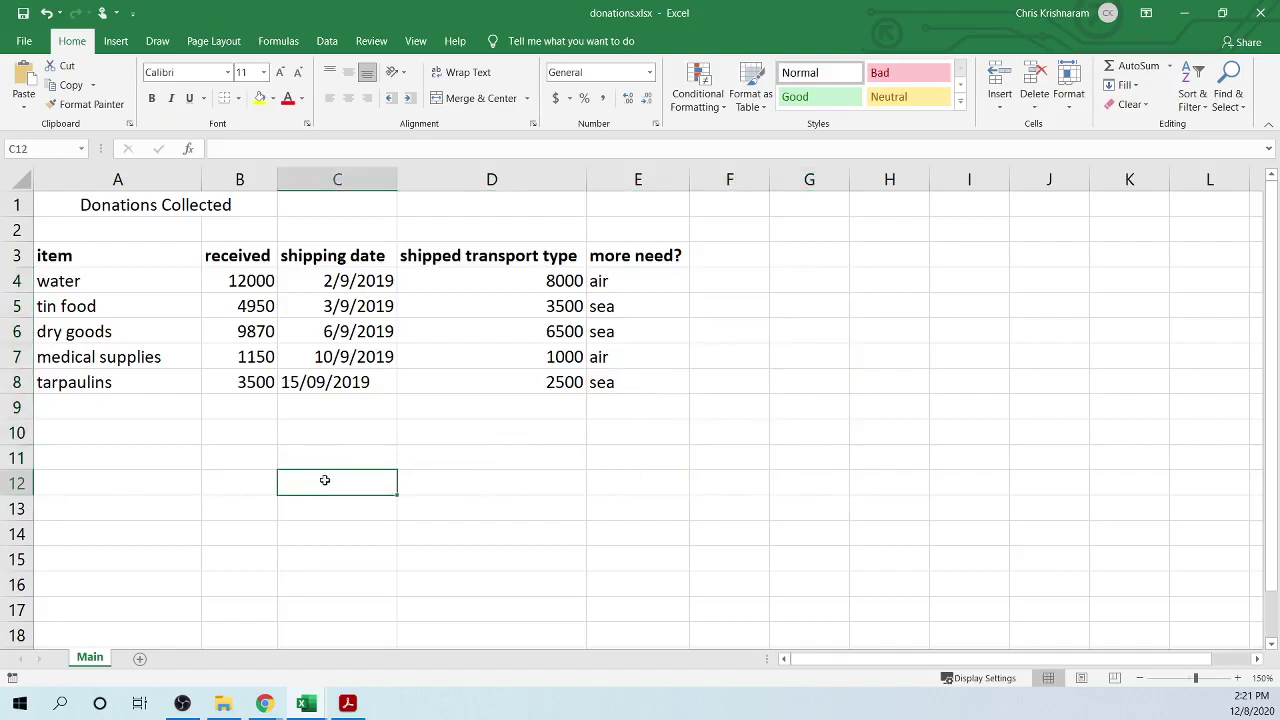
- Enter the label "countif" in A12 and the label "if" in A13
click(103, 457)
click(93, 490)
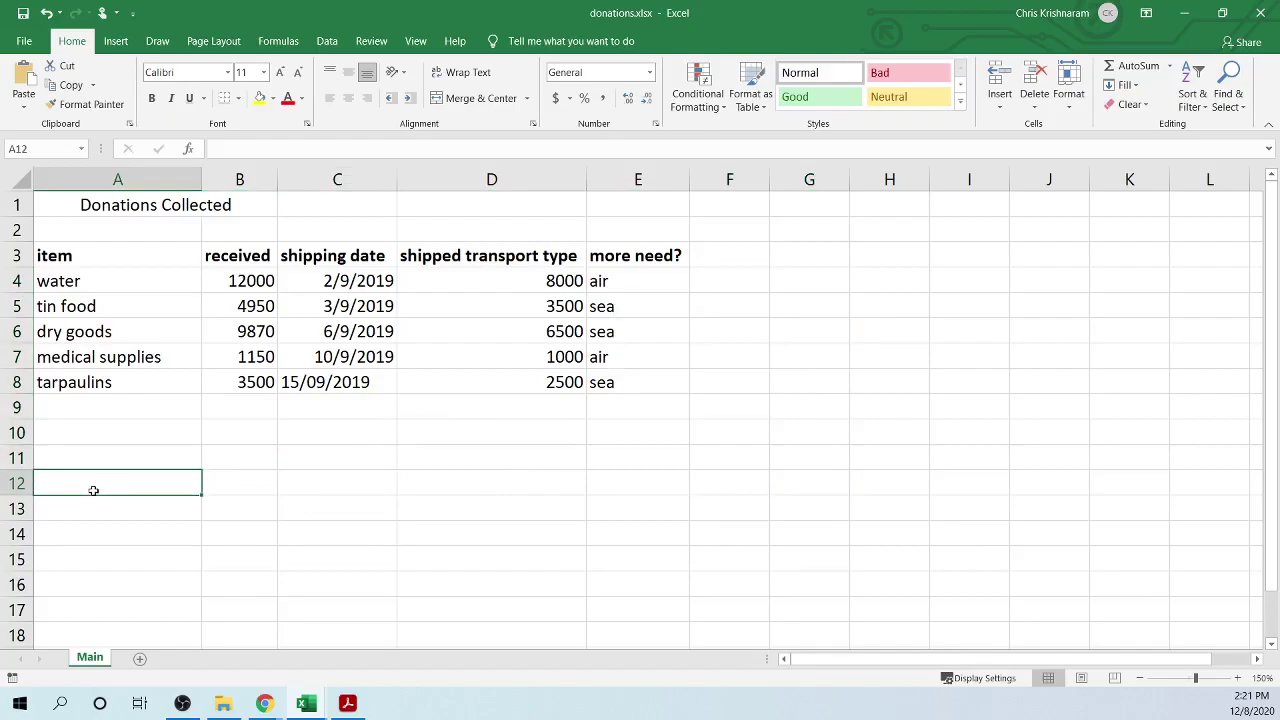
text(countif)
key(Tab)
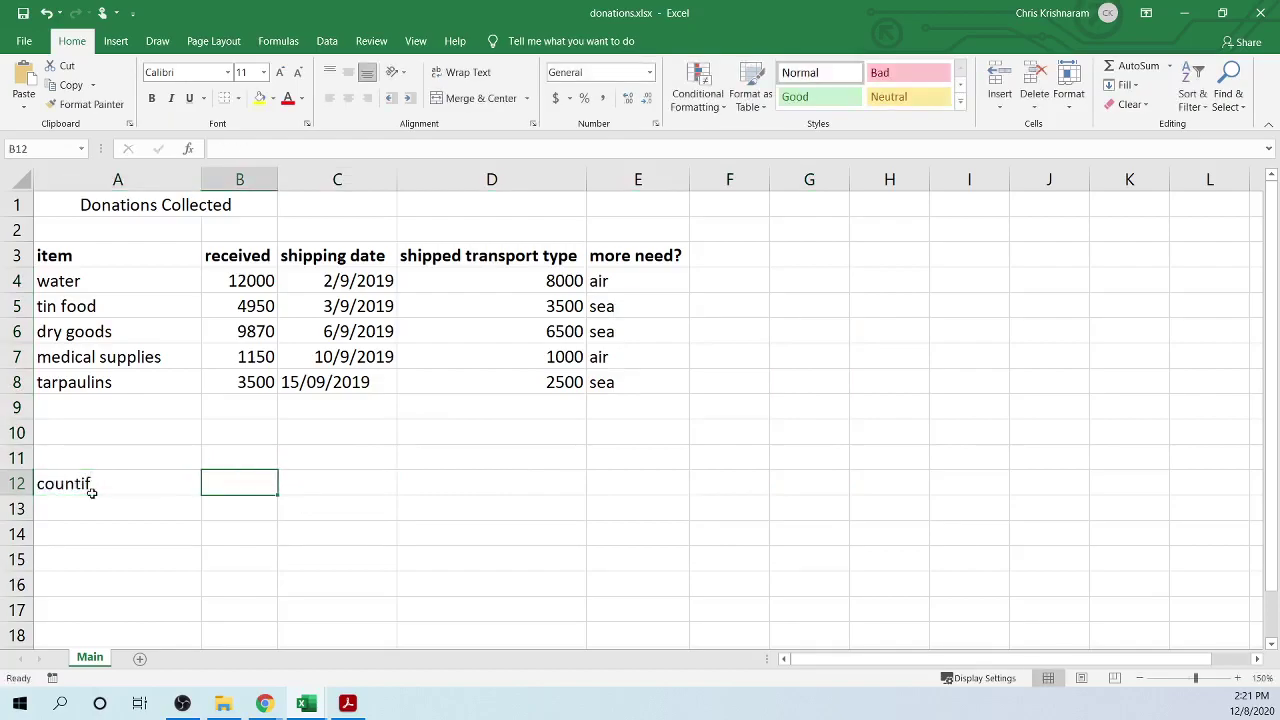
key(Down)
double_click(94, 500)
text(uf)
key(BackSpace)
key(BackSpace)
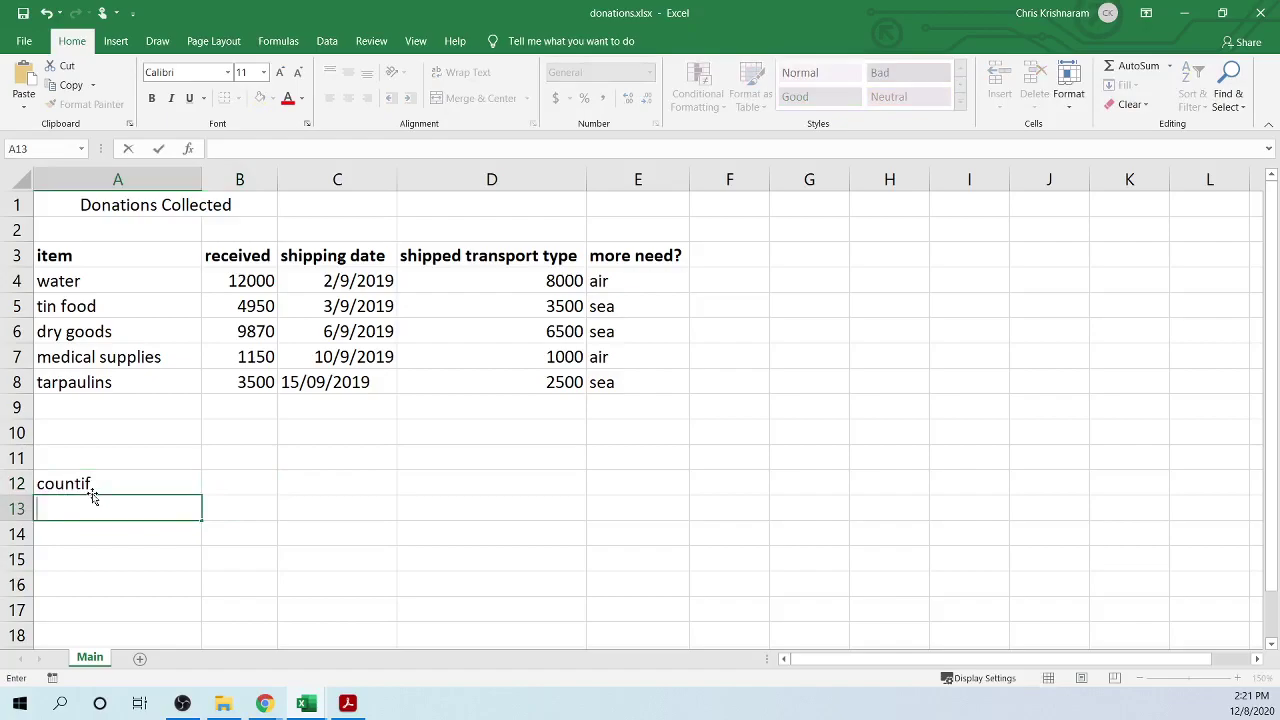
text(if)
key(Tab)
key(Up)
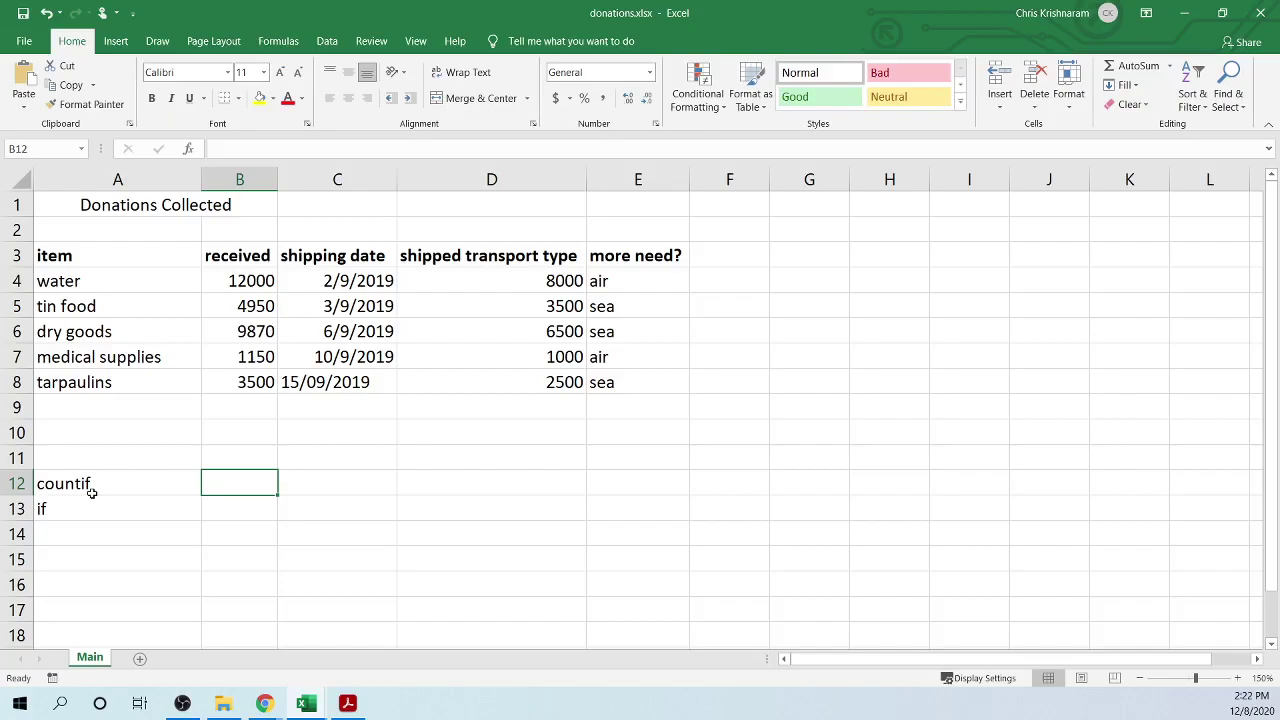
- Start a COUNTIF formula in B12 using E4:E8 as the range
text(d)
key(BackSpace)
text(=)
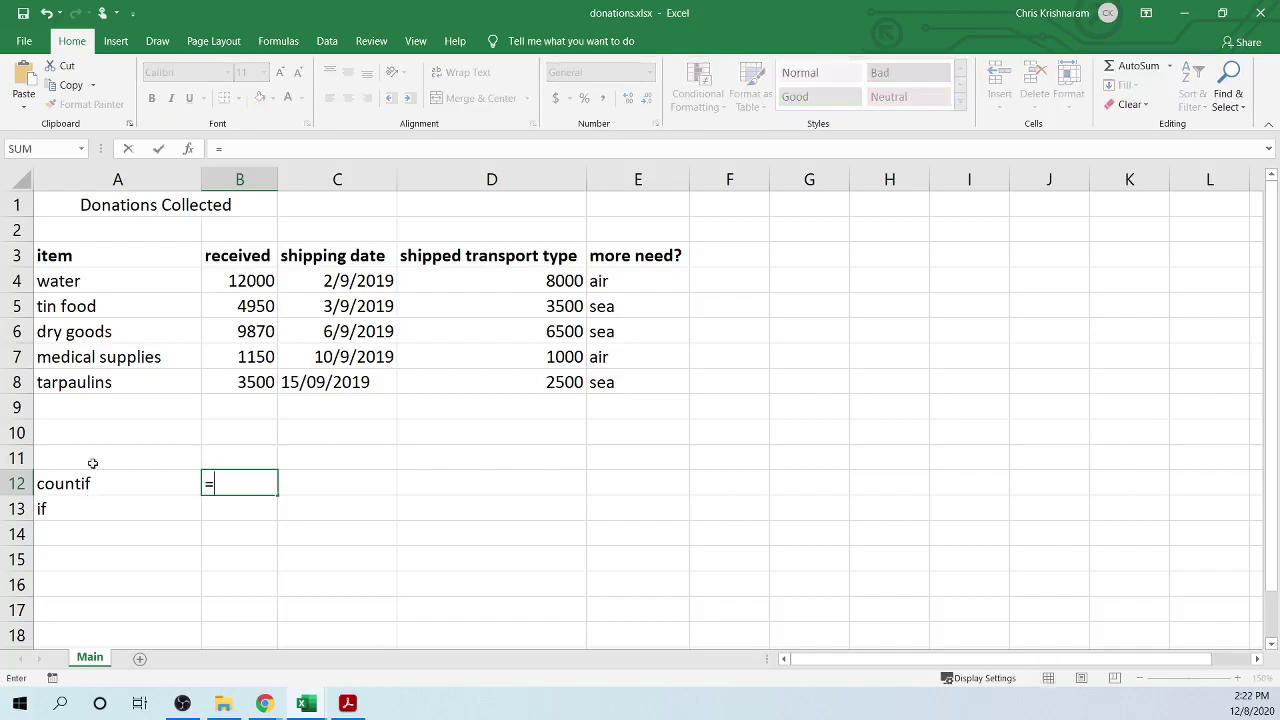
text(countif)
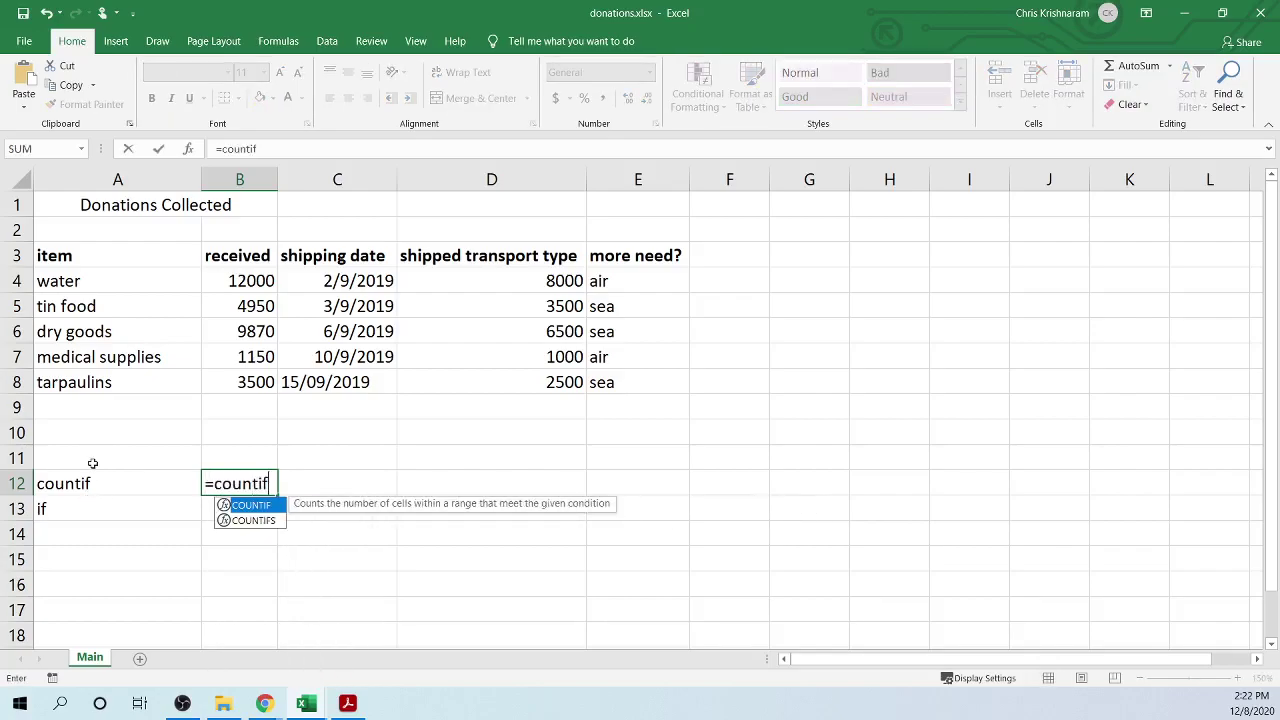
double_click(243, 506)
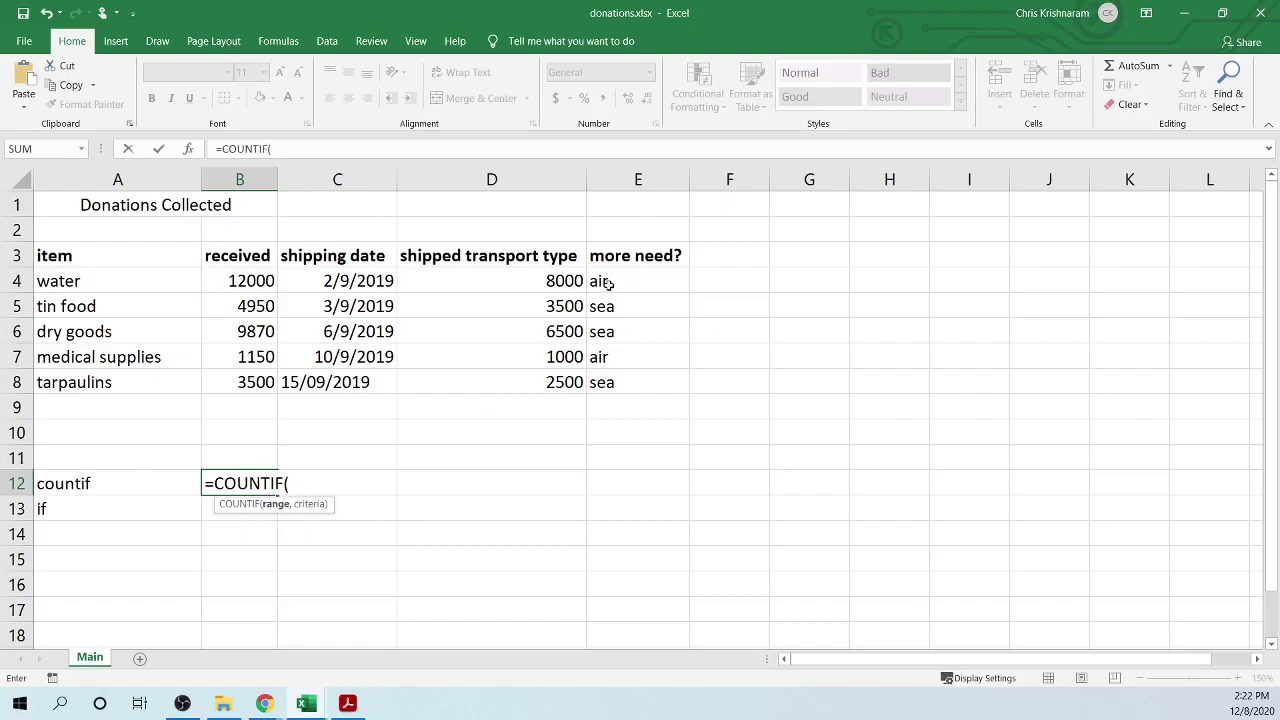
drag(611, 281, 641, 376)
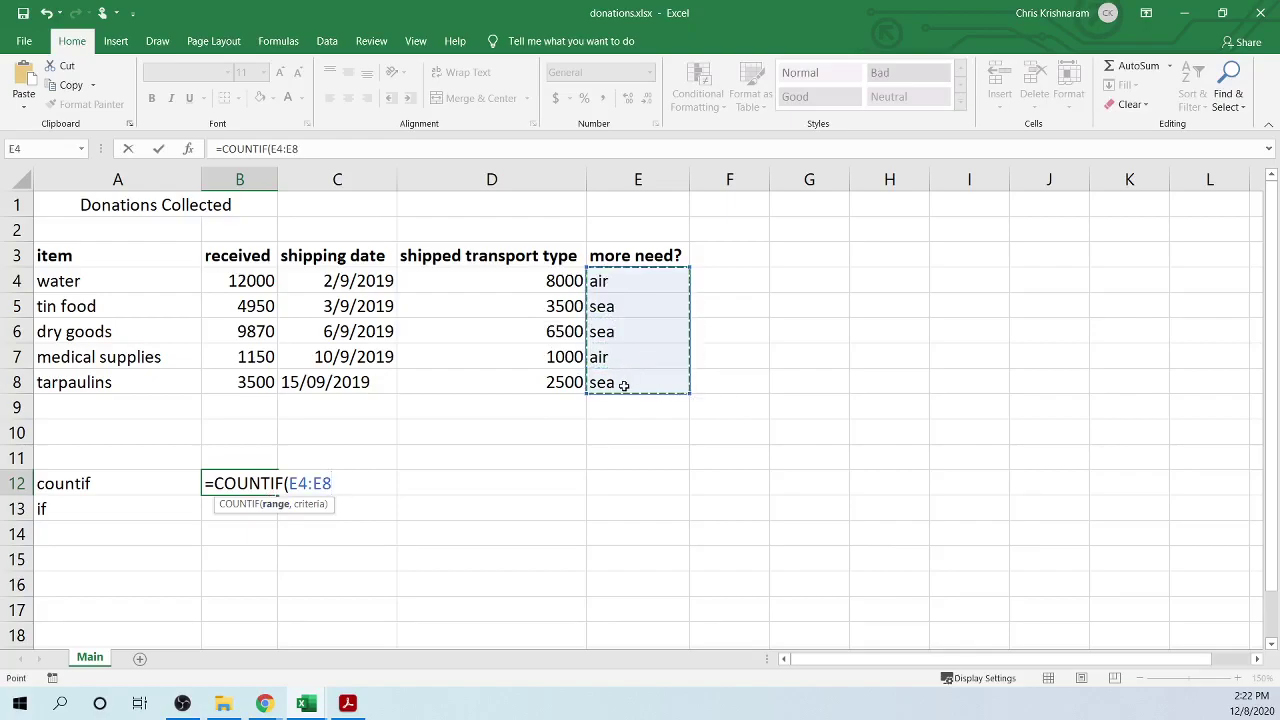
click(323, 483)
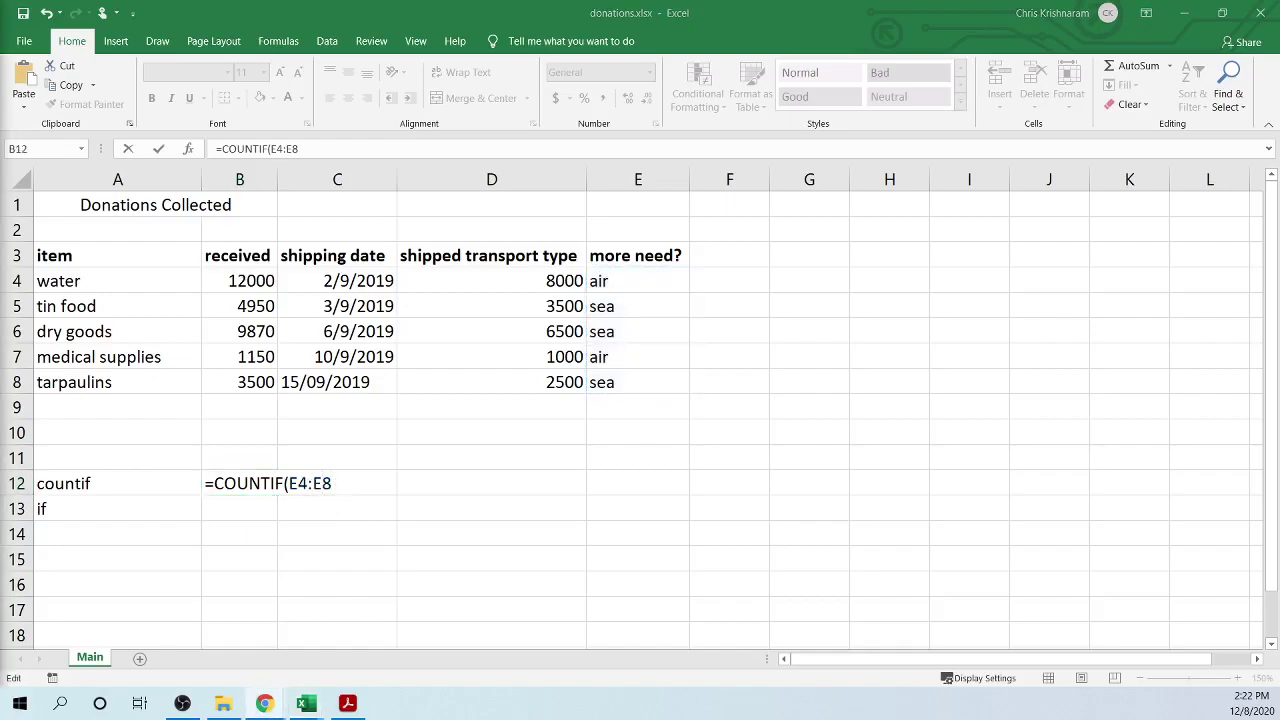
scroll(321, 425, down, 5)
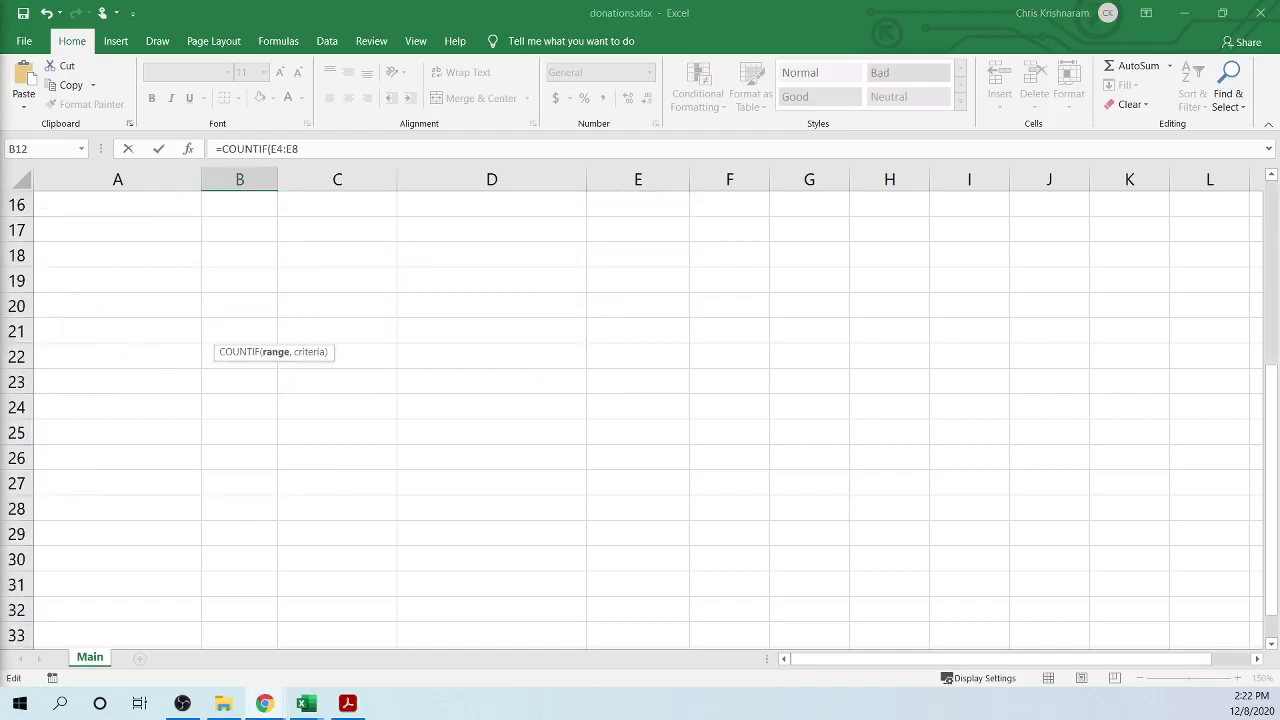
scroll(321, 425, up, 5)
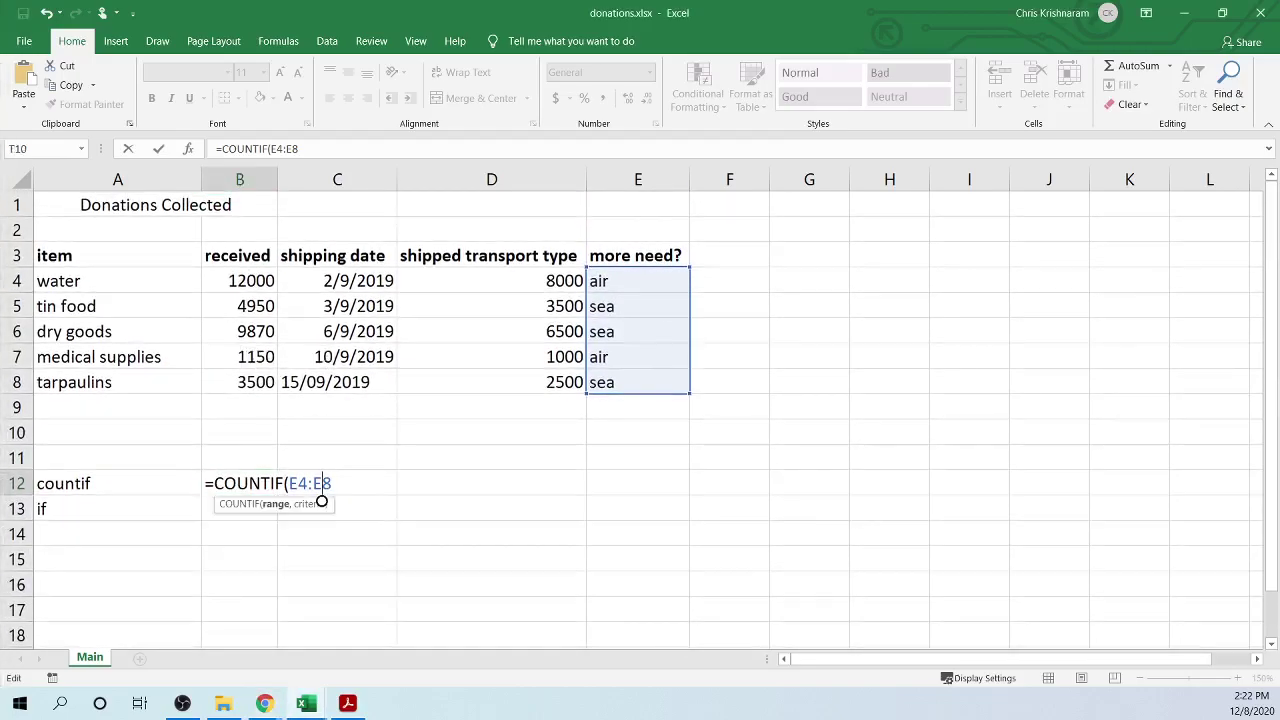
key(Return)
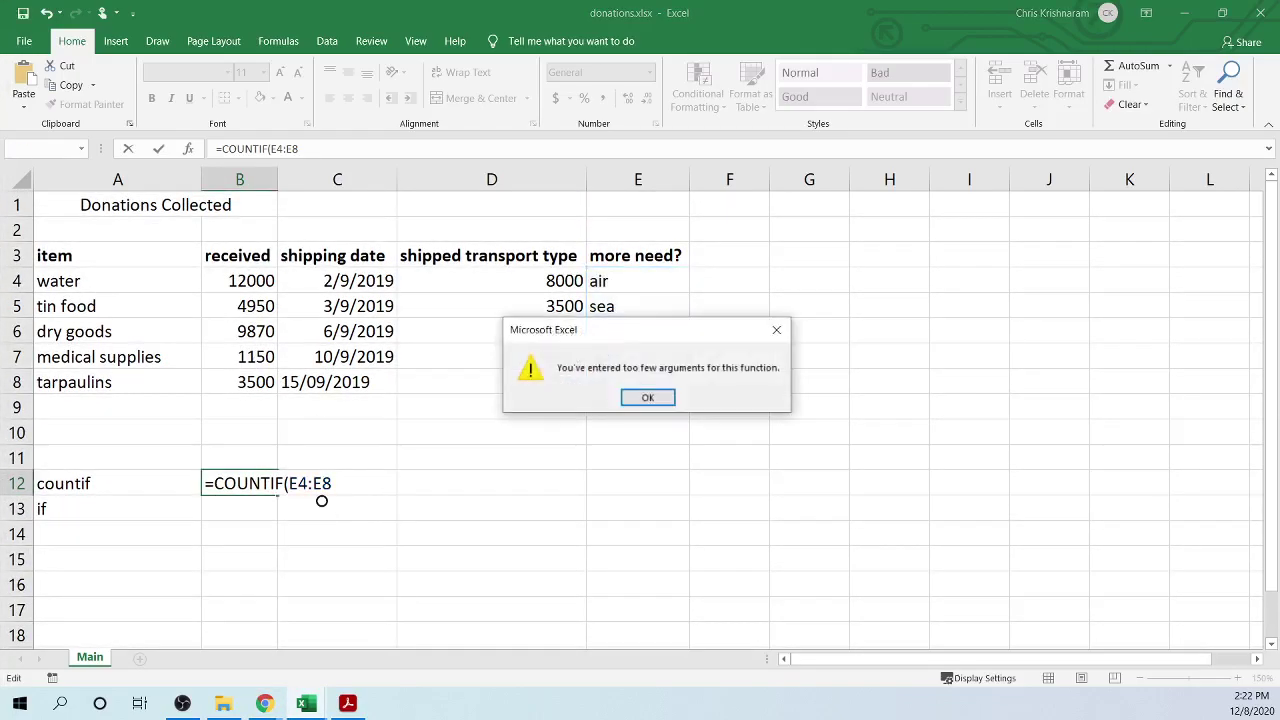
click(642, 397)
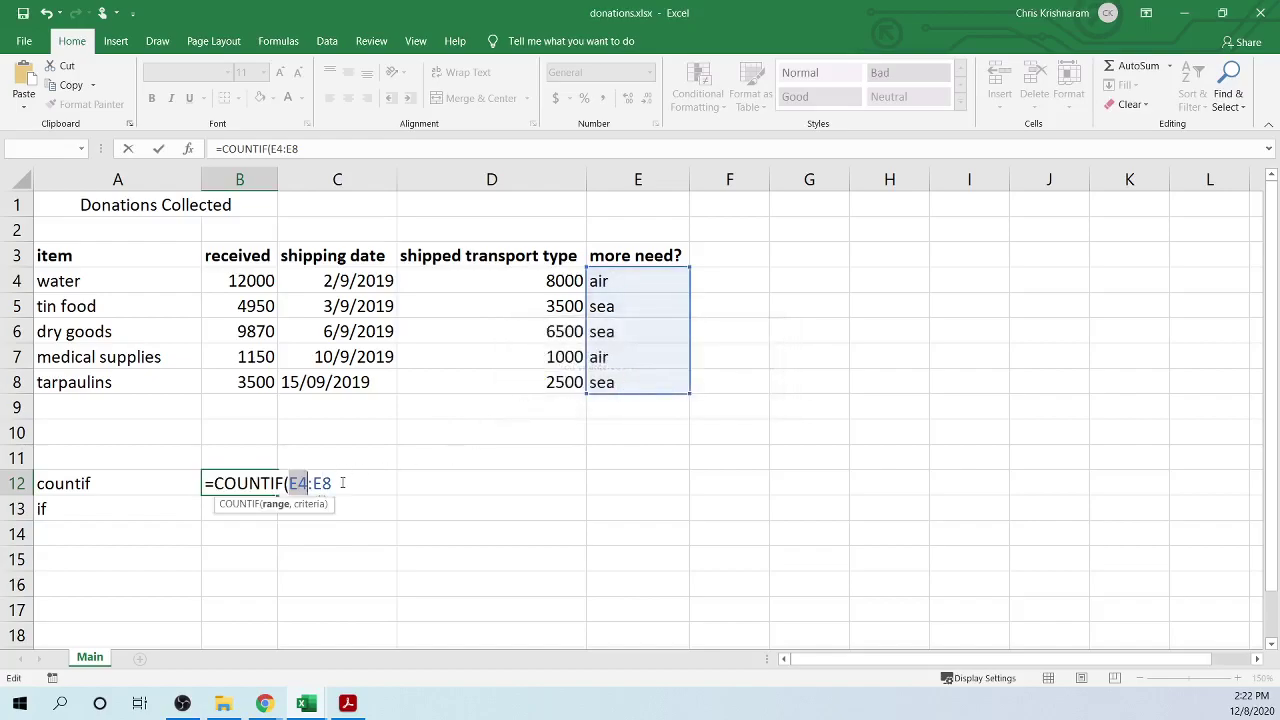
click(342, 483)
text(,)
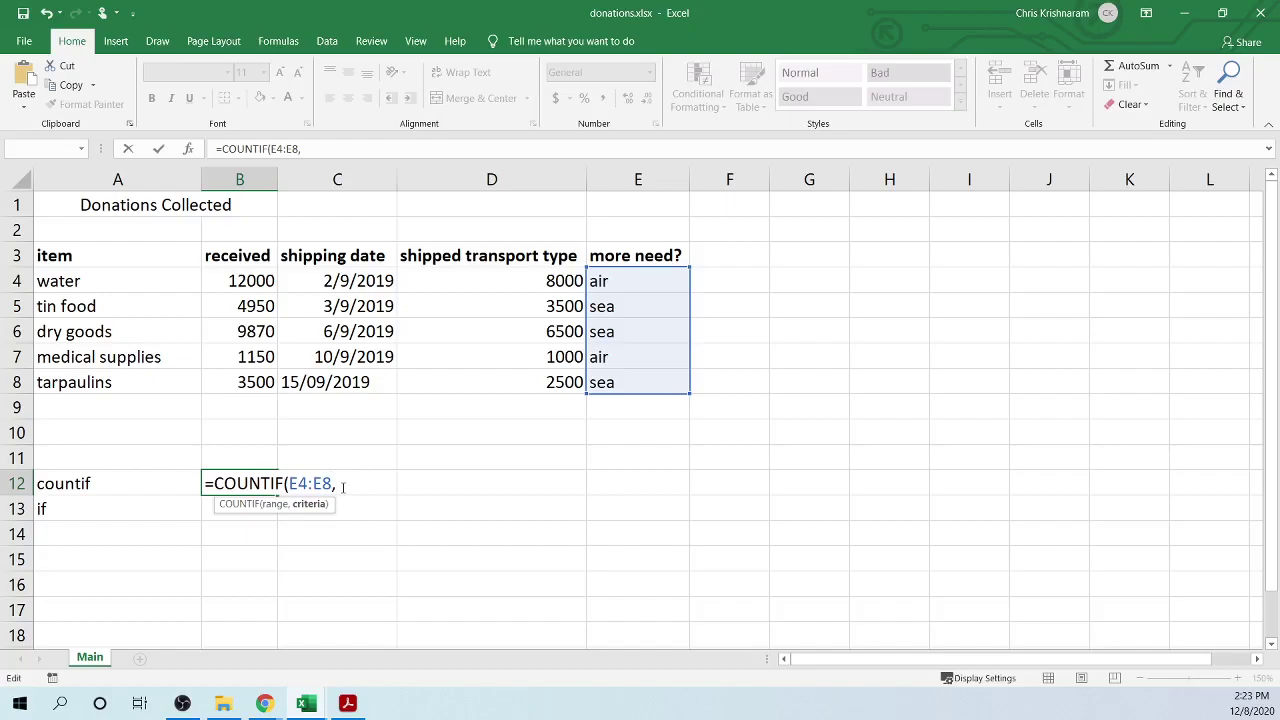
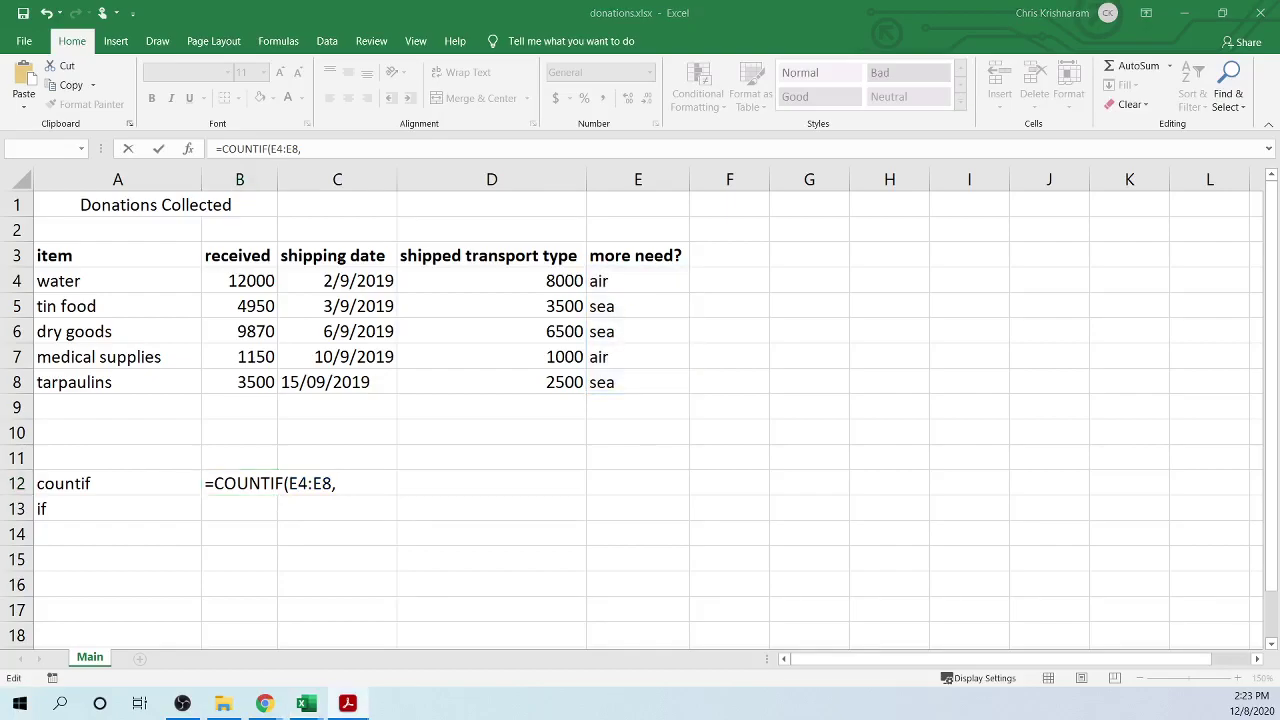
- Complete the COUNTIF formula in B12 with the criterion "air" in quotation marks
click(365, 479)
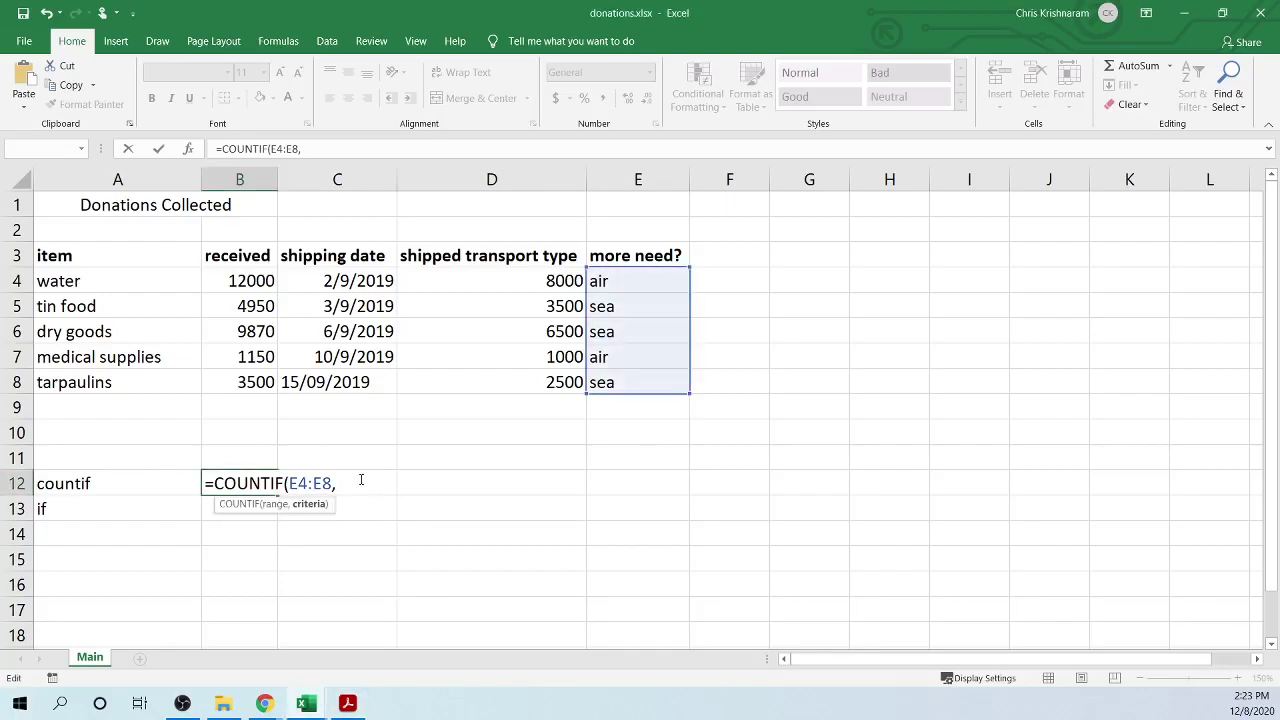
text(air")
key(Left)
key(Left)
key(Left)
key(Left)
text(")
drag(336, 483, 372, 483)
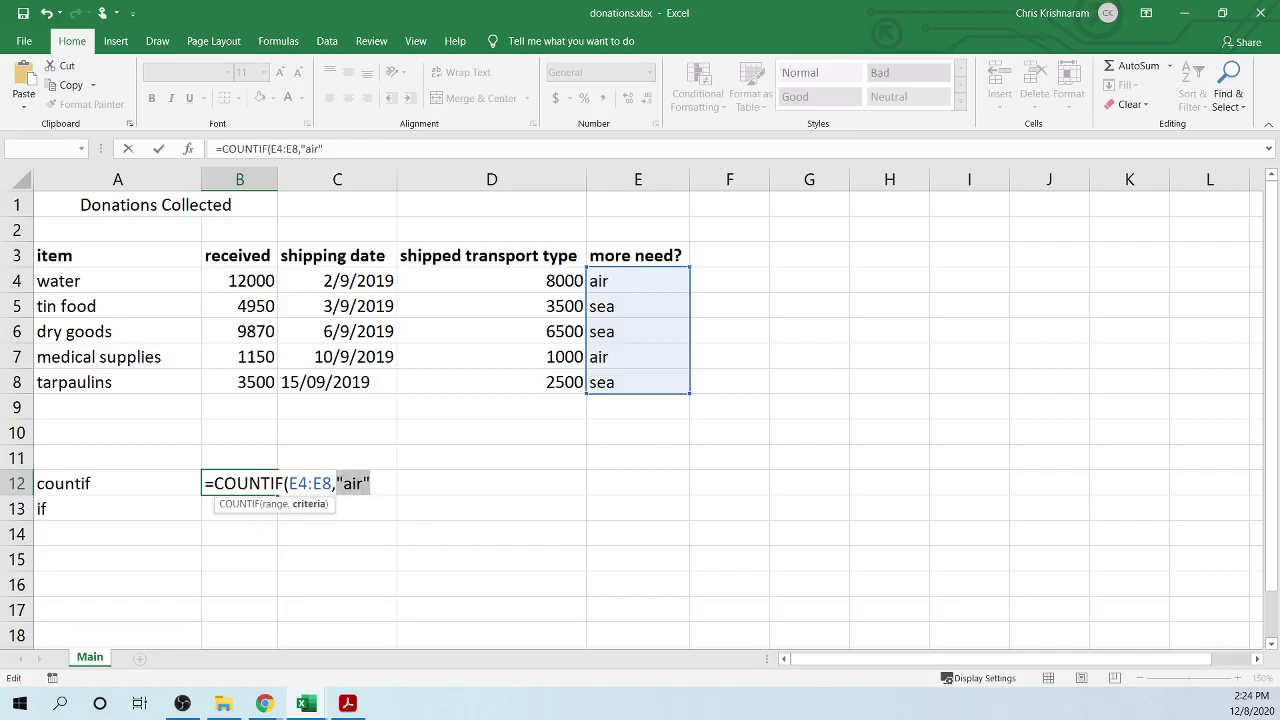
key(alt+Tab)
click(371, 484)
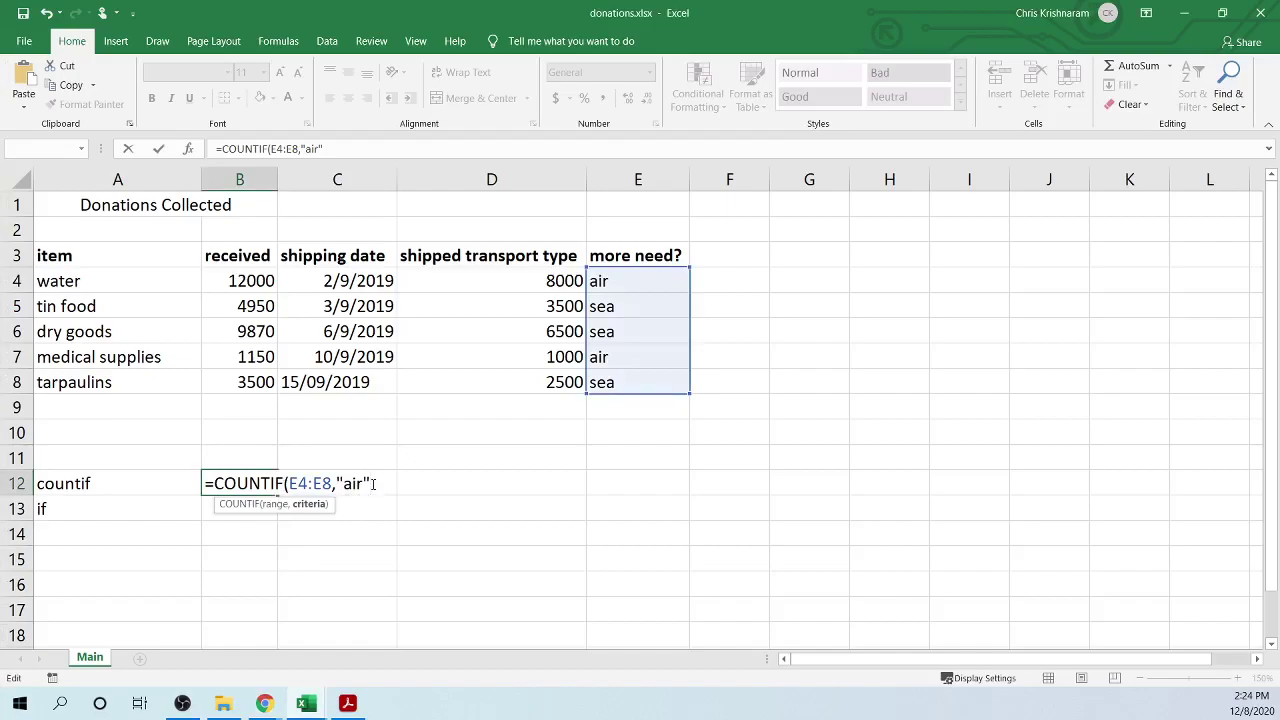
text())
key(Return)
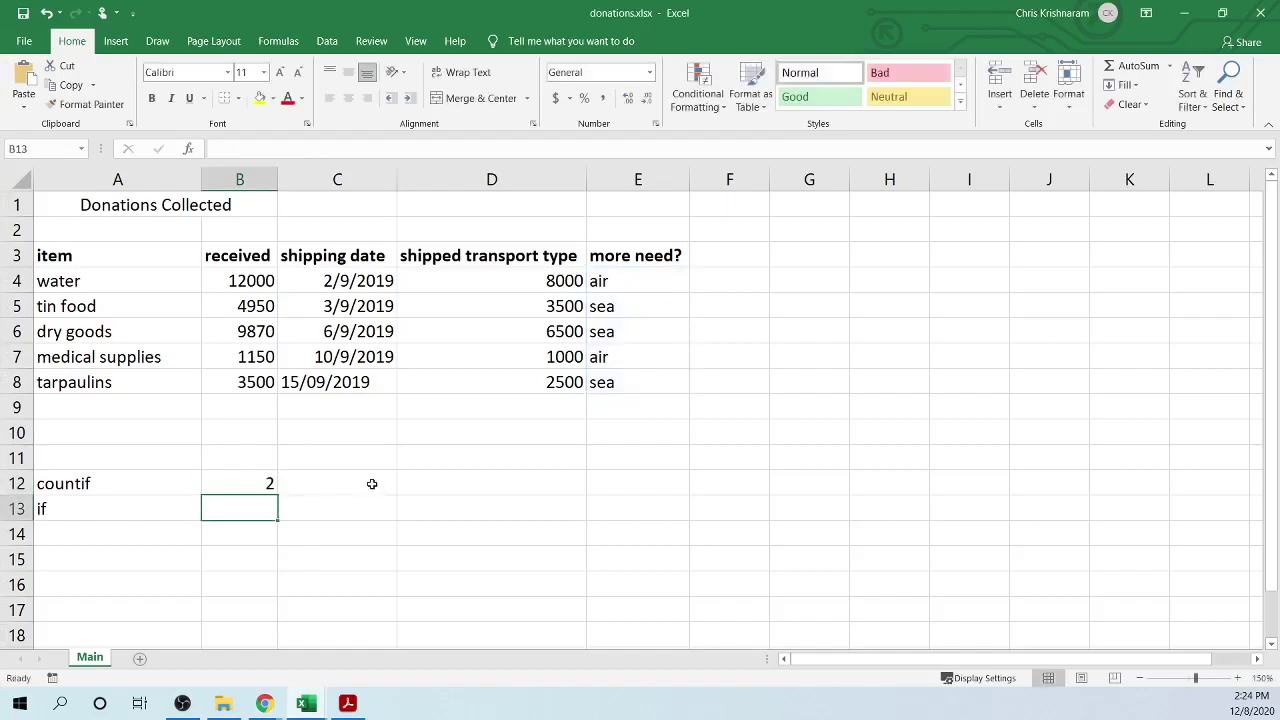
- Remove the quotation marks around air in B12's COUNTIF formula
click(251, 482)
double_click(273, 485)
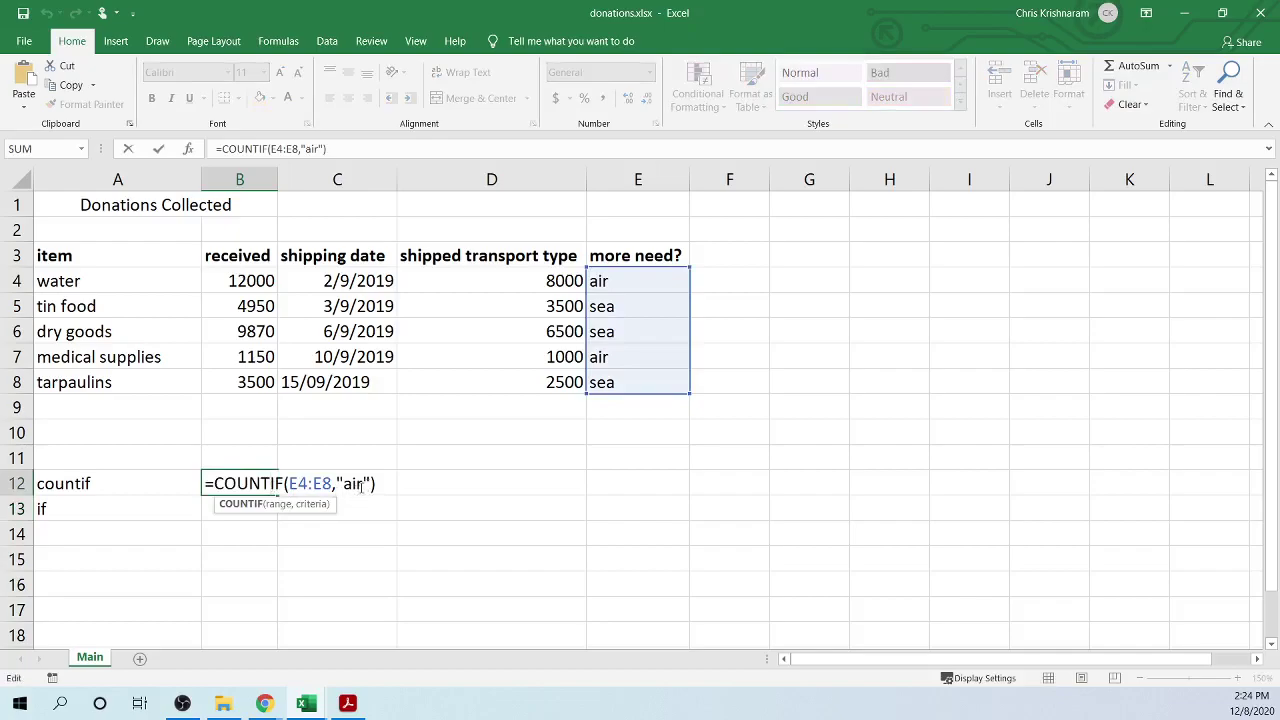
drag(361, 486, 347, 487)
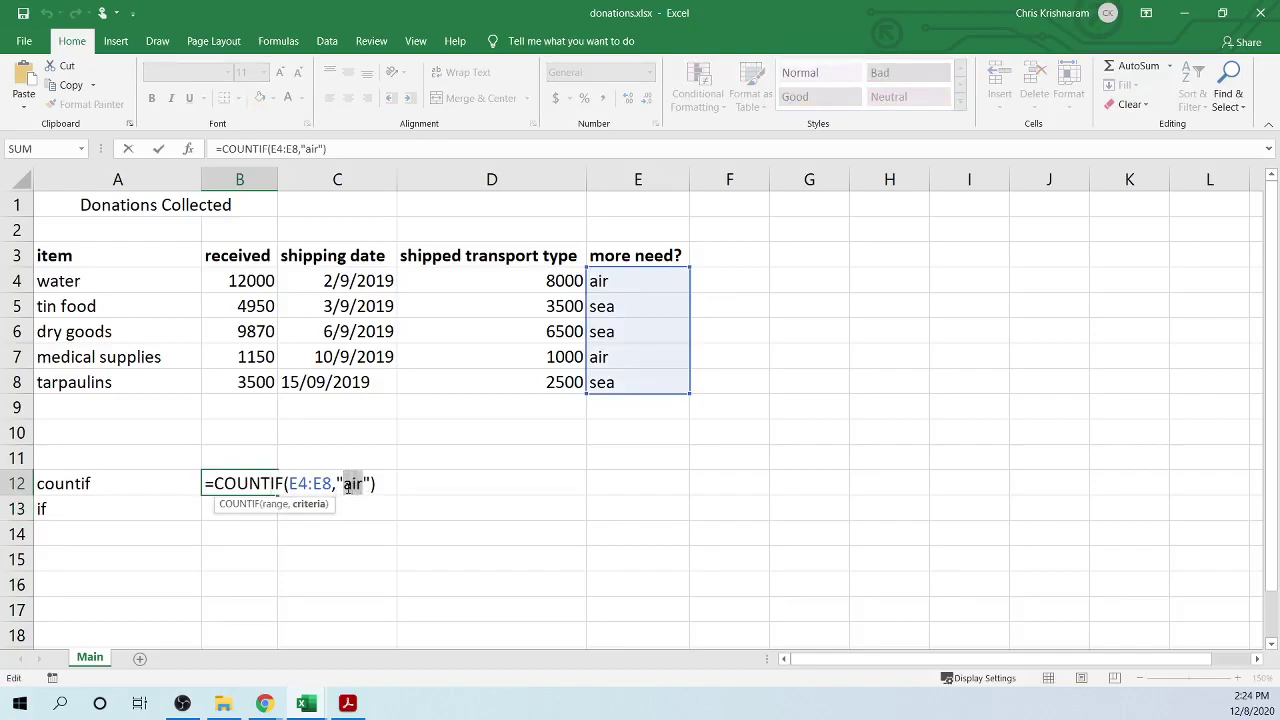
click(347, 487)
key(BackSpace)
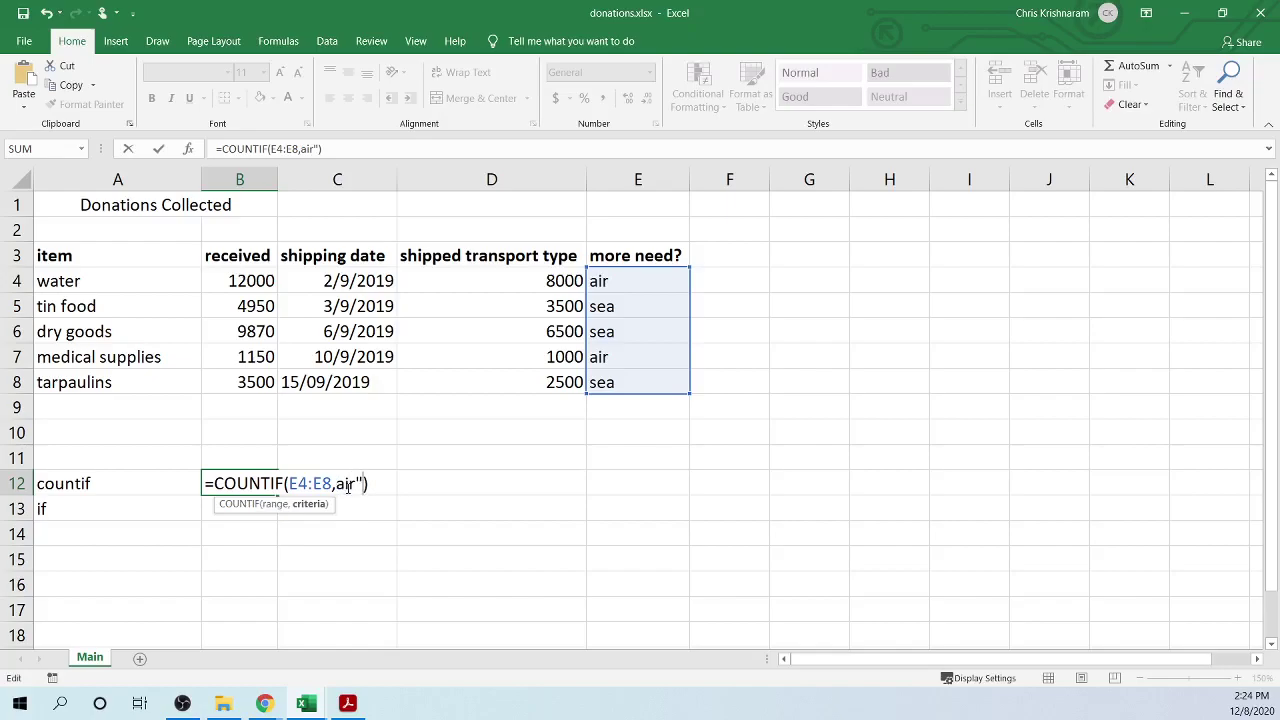
key(Delete)
key(Return)
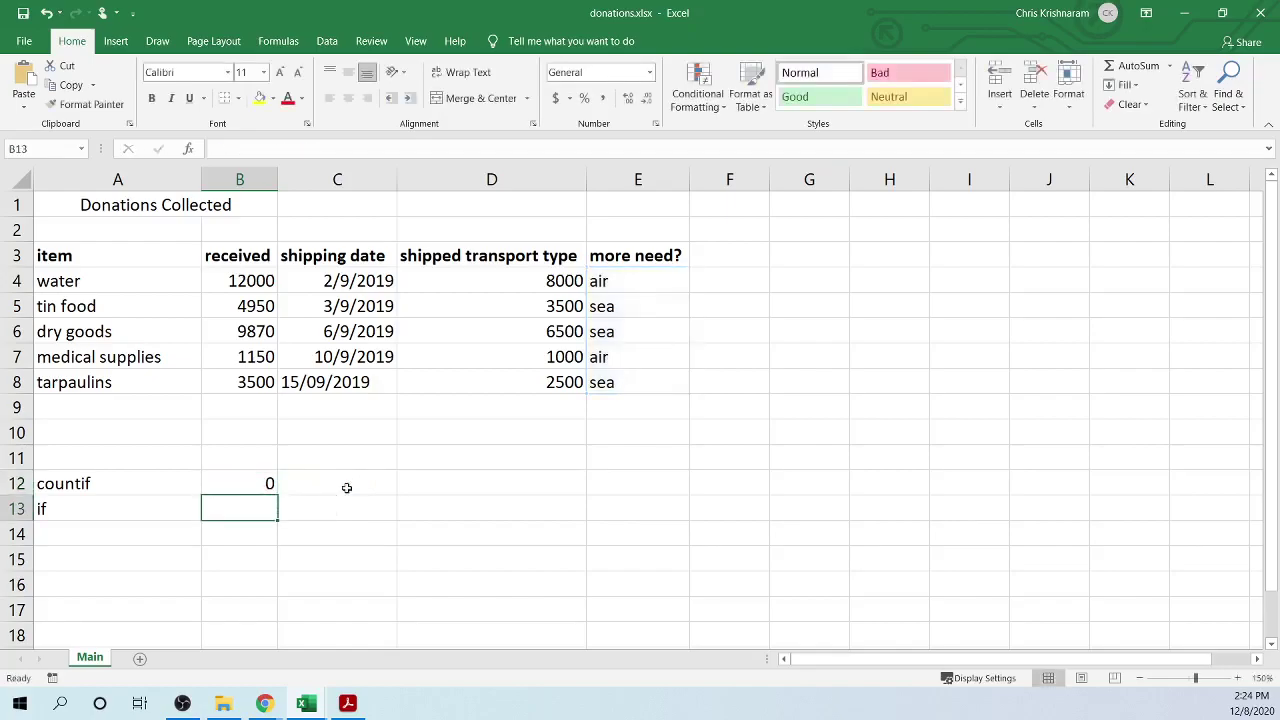
- Put the quotation marks back around air so B12 reads =COUNTIF(E4:E8,"air")
click(243, 487)
double_click(243, 487)
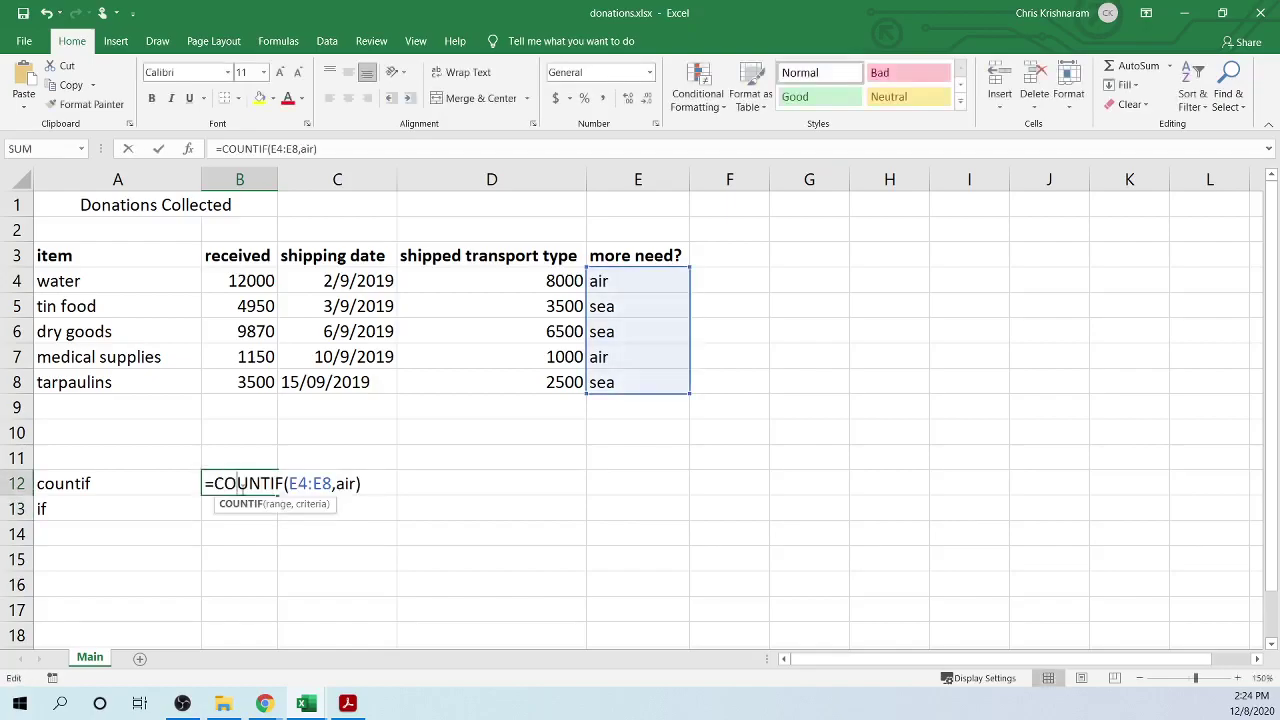
click(337, 485)
text(")
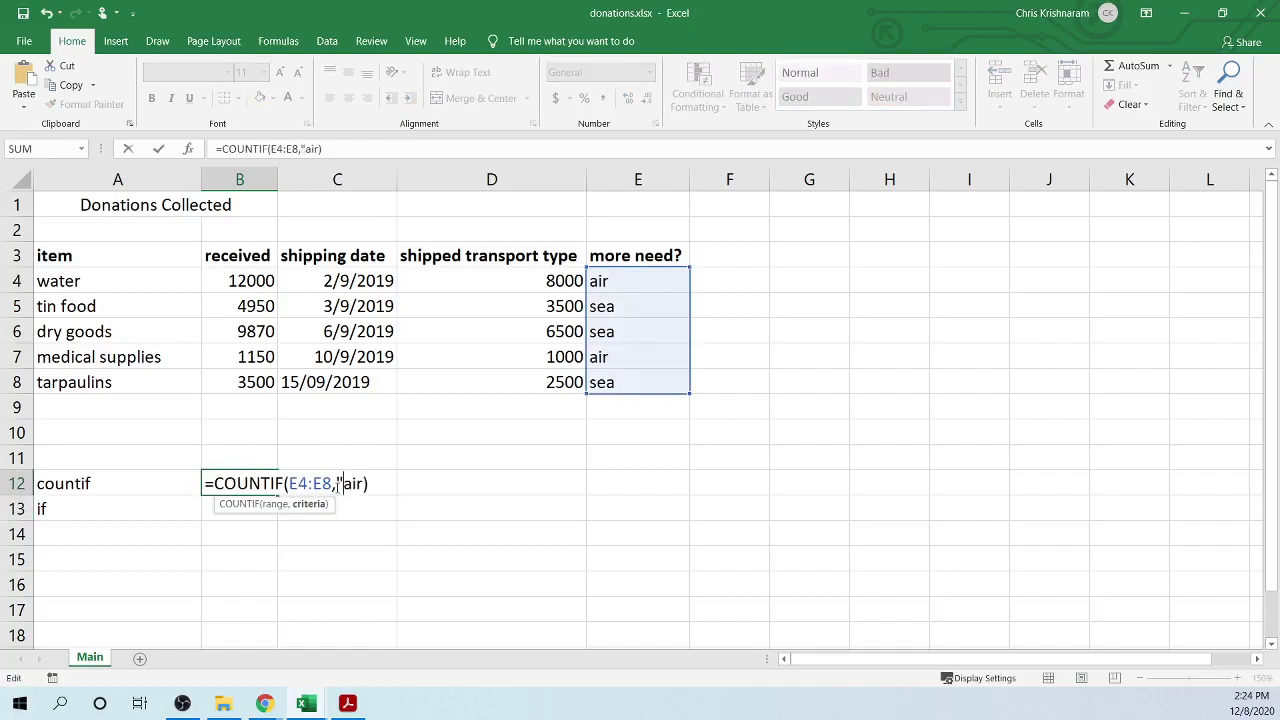
key(Right)
key(Right)
key(Right)
text(")
key(Return)
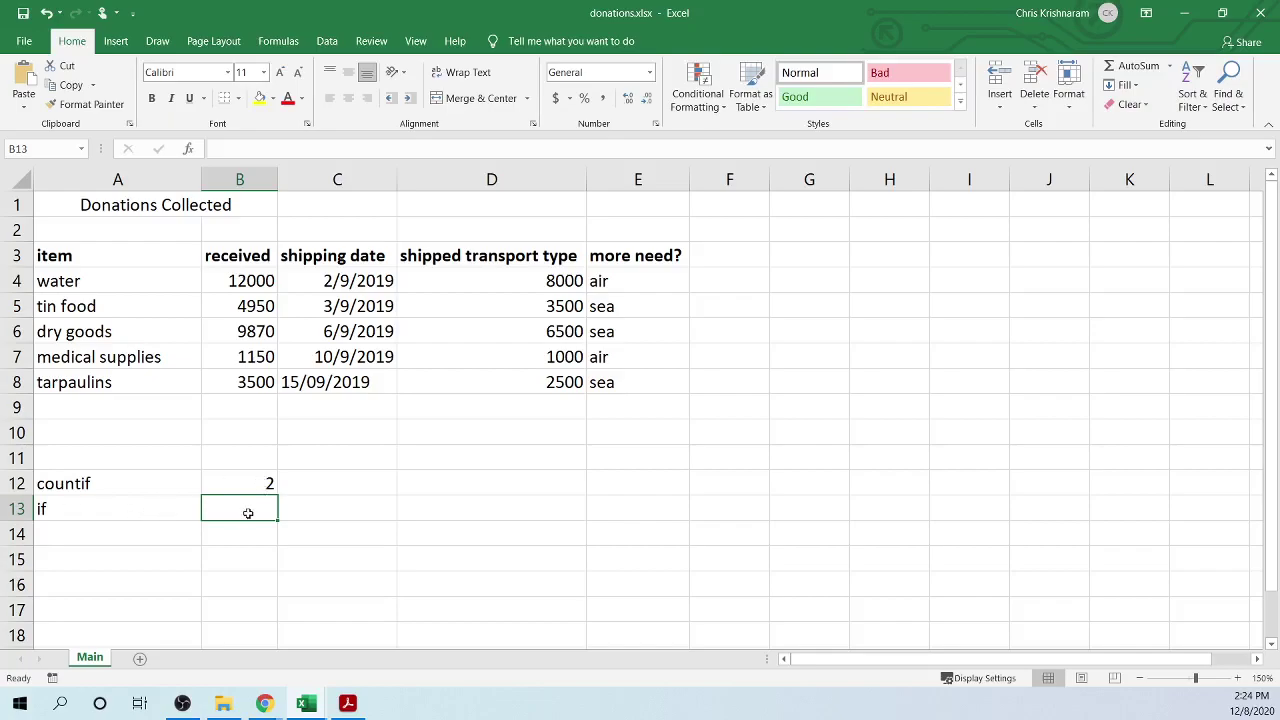
- Widen column B to more than twice its width and enter the text "if" in B13
drag(272, 182, 411, 180)
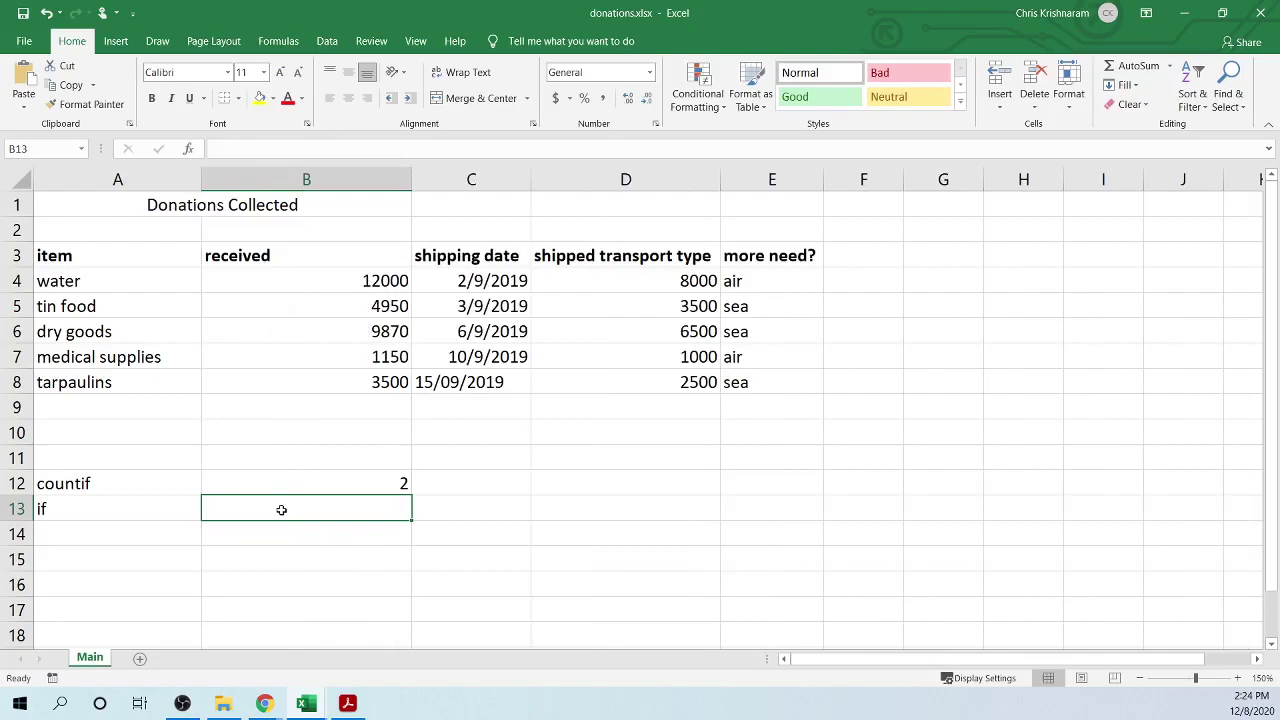
text(if)
key(Tab)
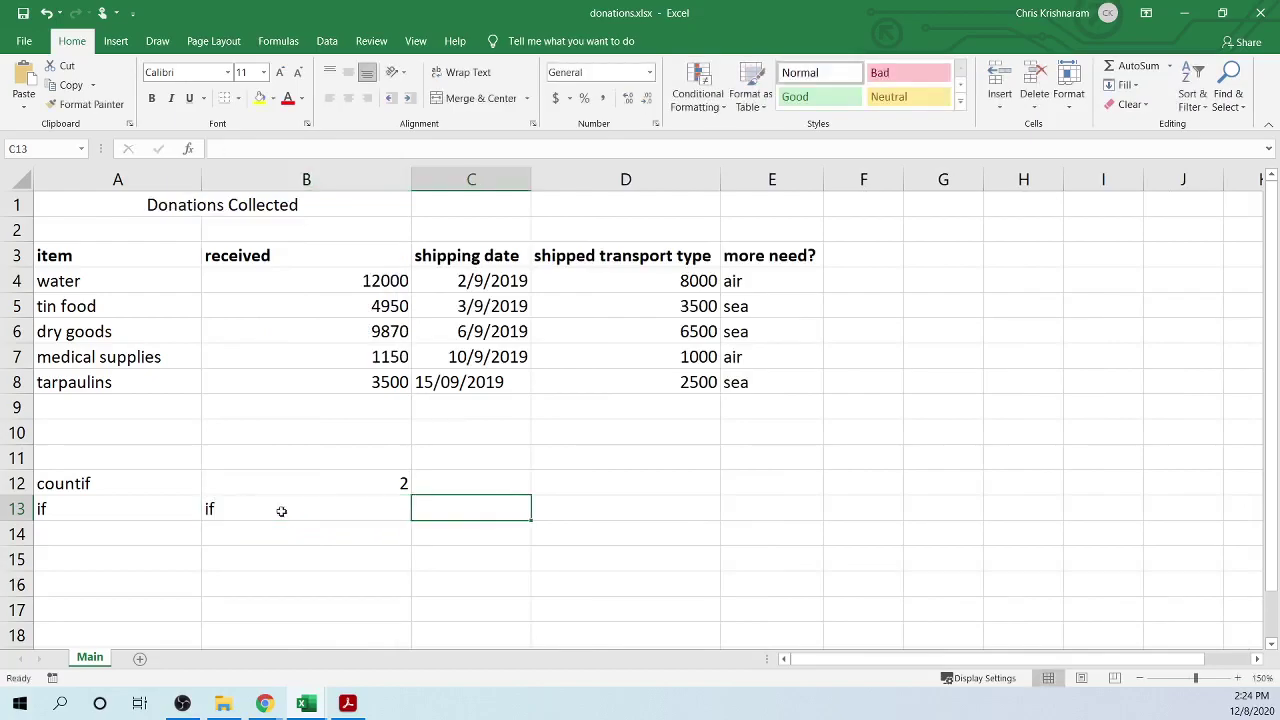
key(BackSpace)
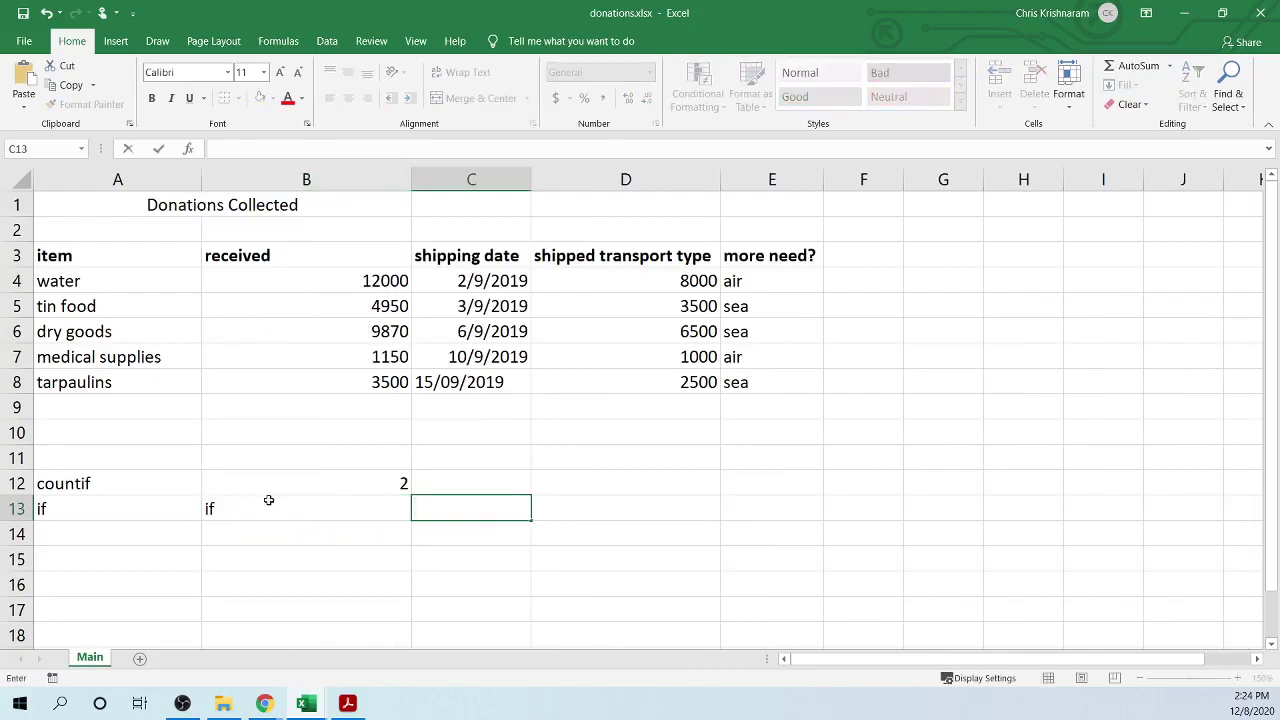
- Try to enter an IF formula in B13 with the logical test B4<QTY
click(268, 500)
text(=if)
key(Tab)
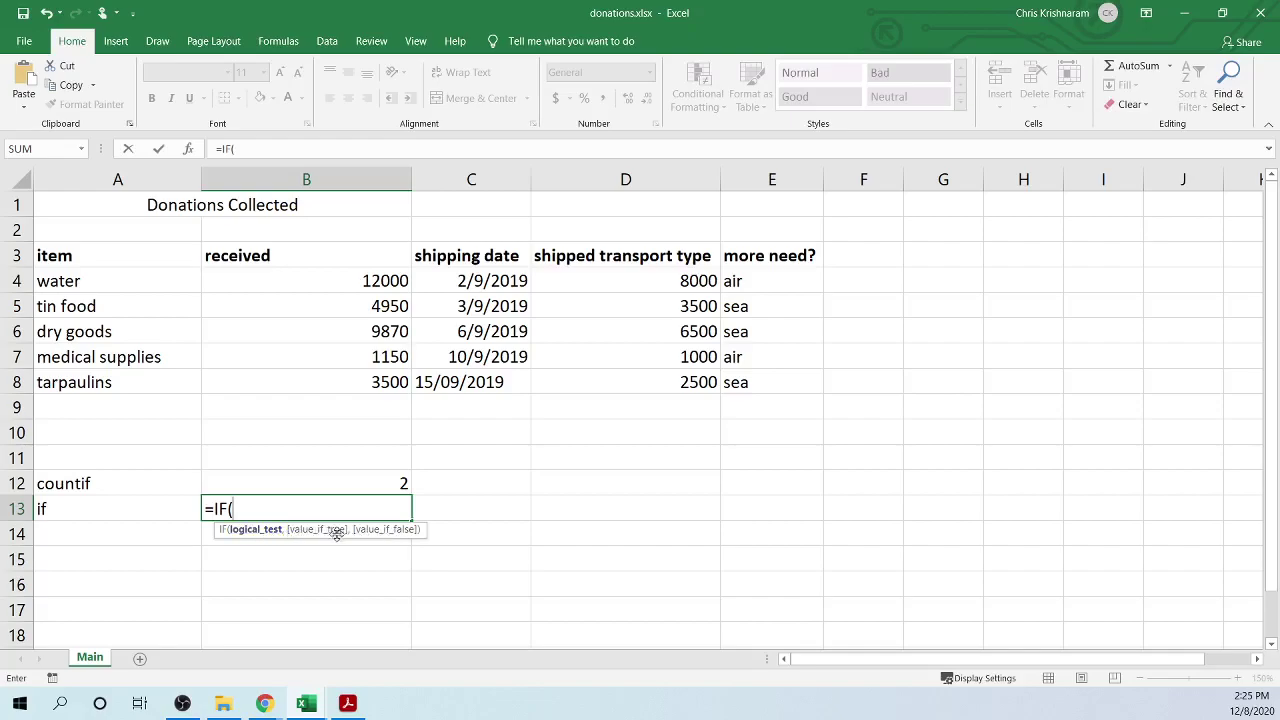
click(267, 512)
text(B4)
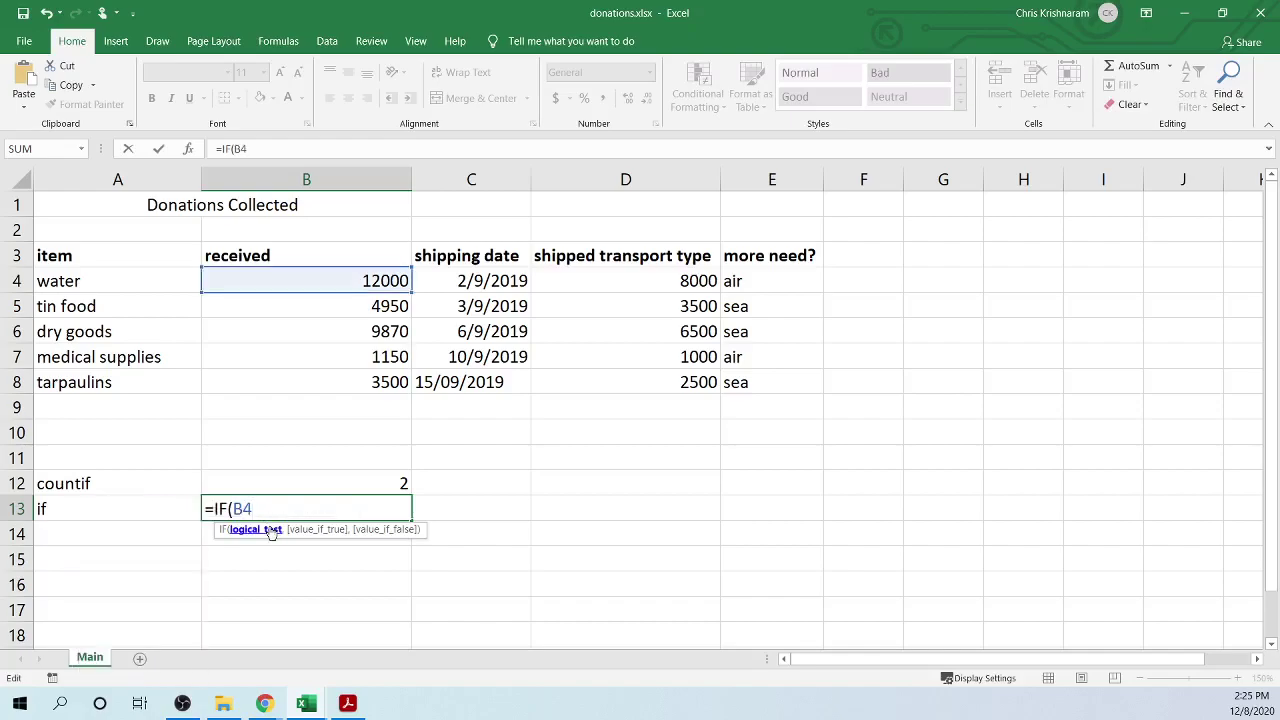
text(<)
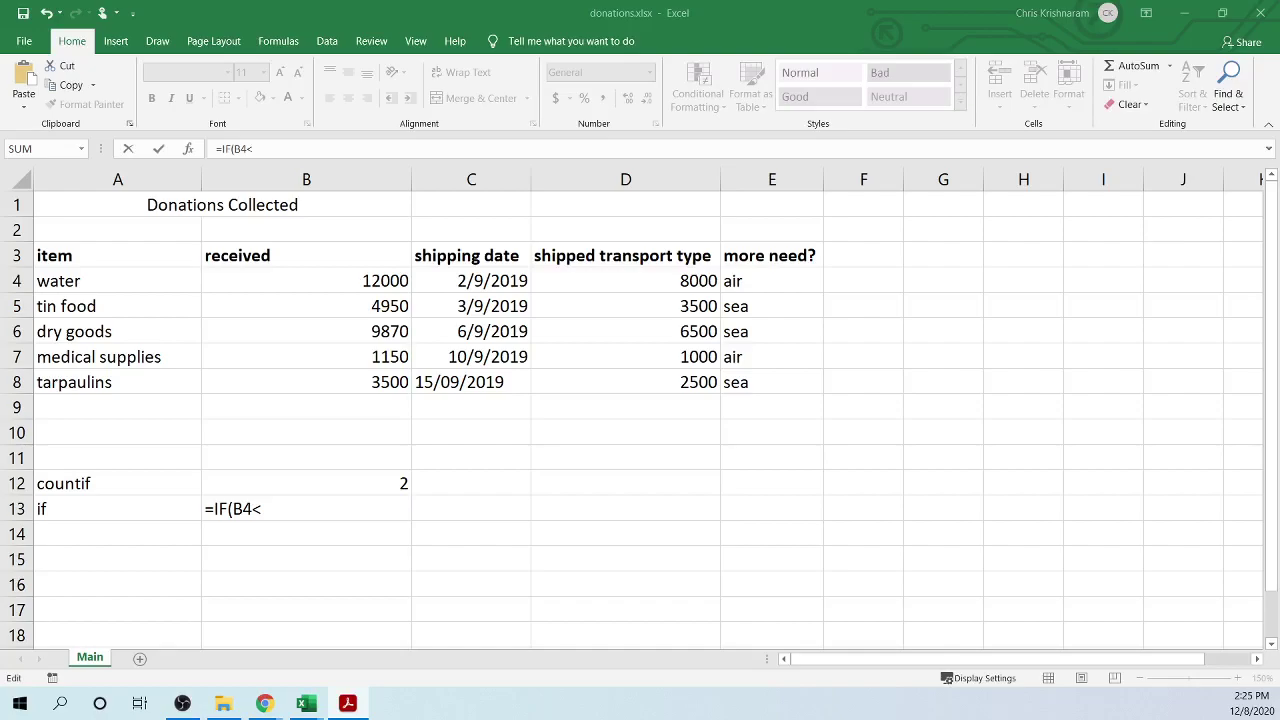
click(288, 505)
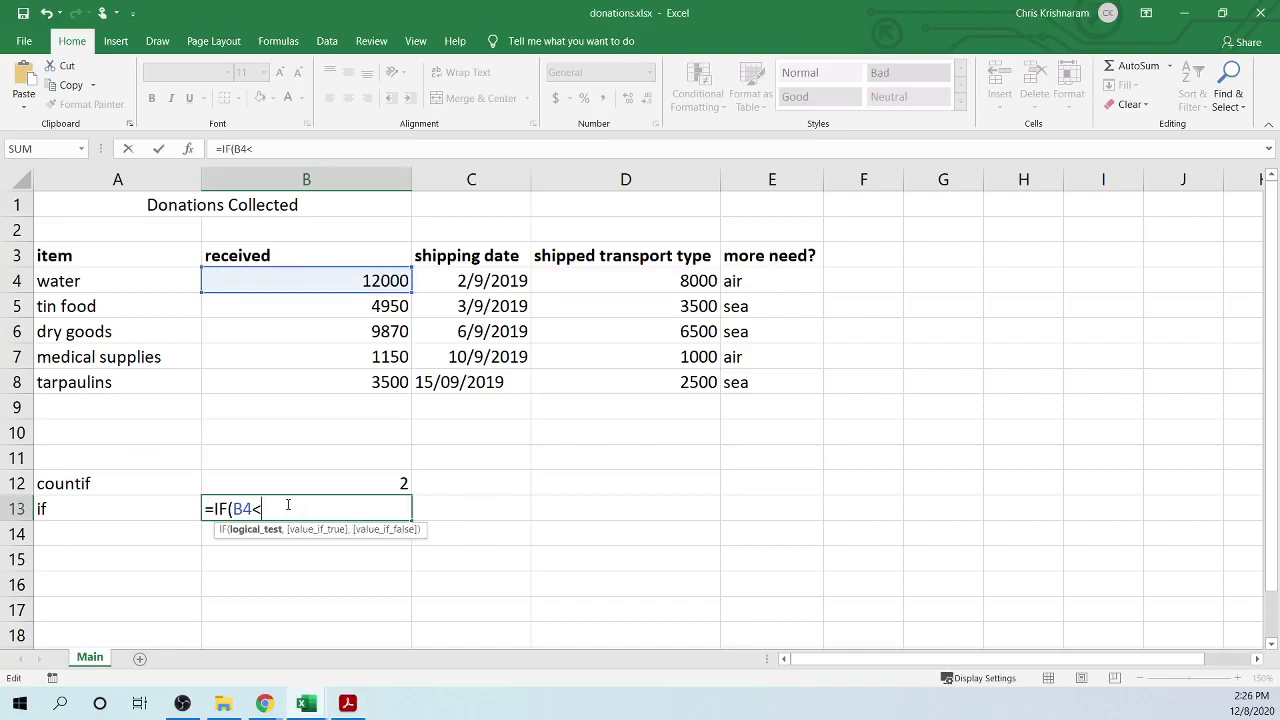
text(QTY)
key(Return)
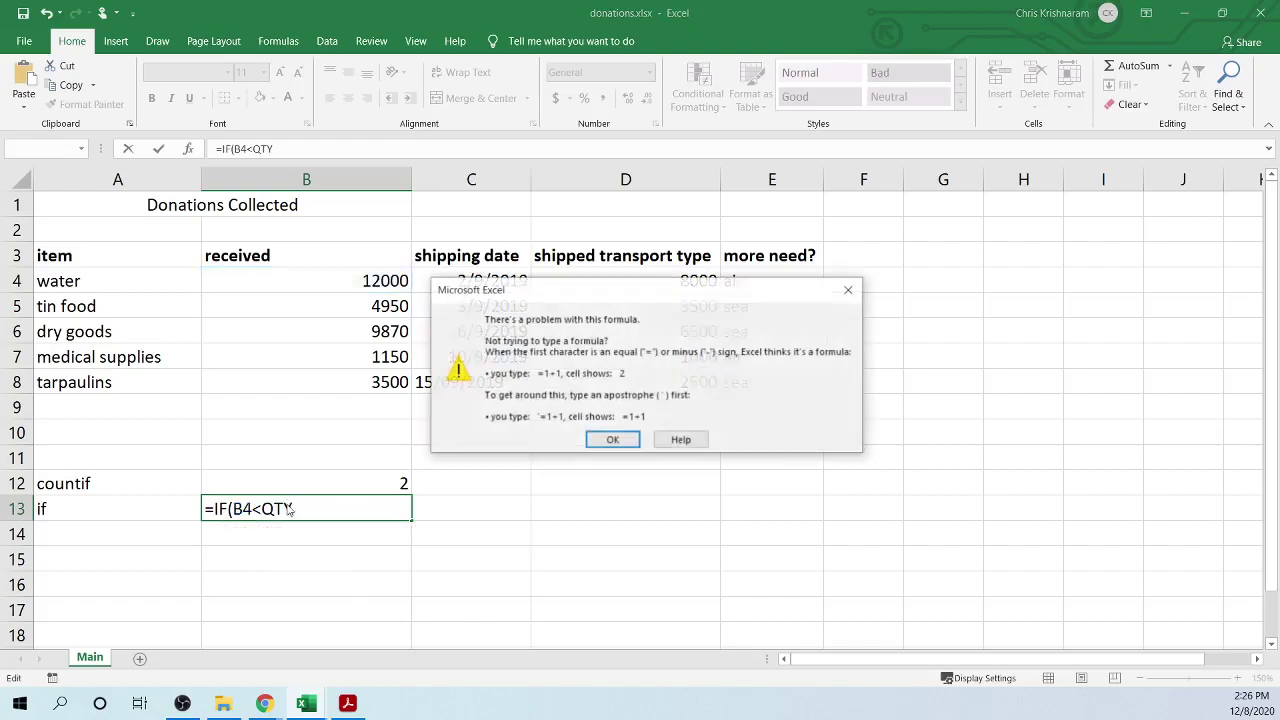
click(618, 440)
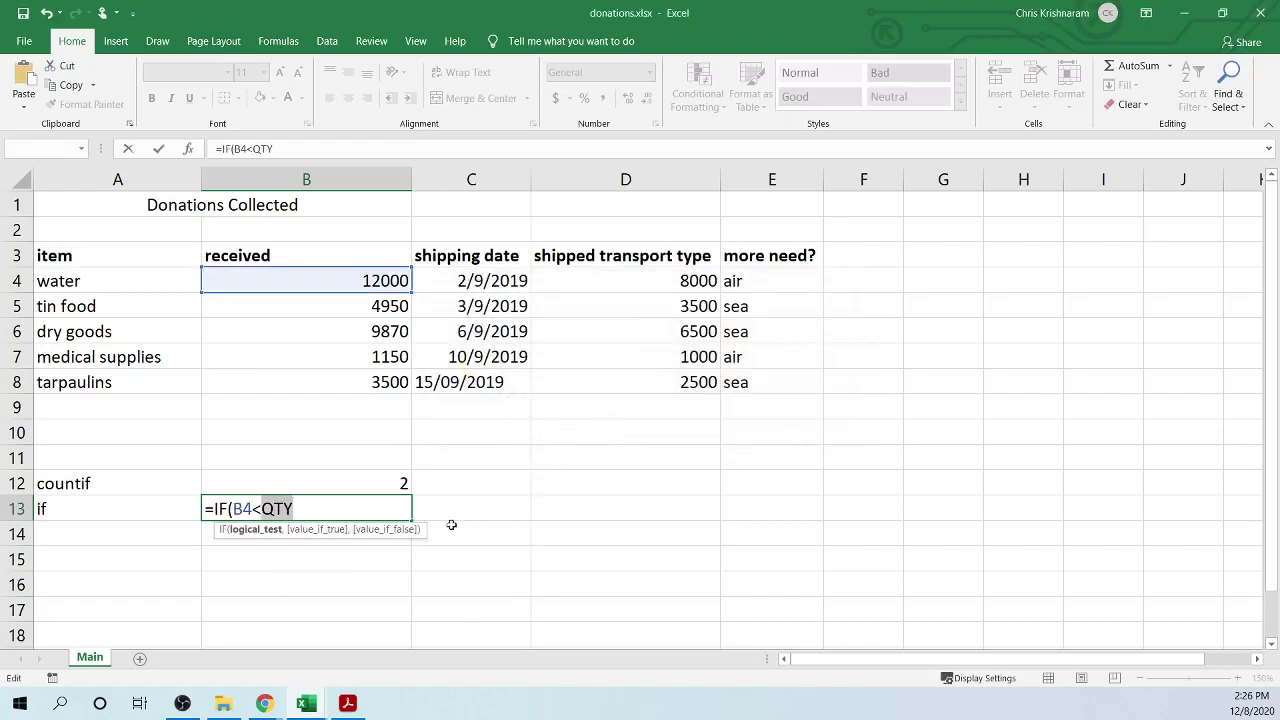
key(Escape)
- Enter 12% in cell F1 and select that cell again
click(849, 201)
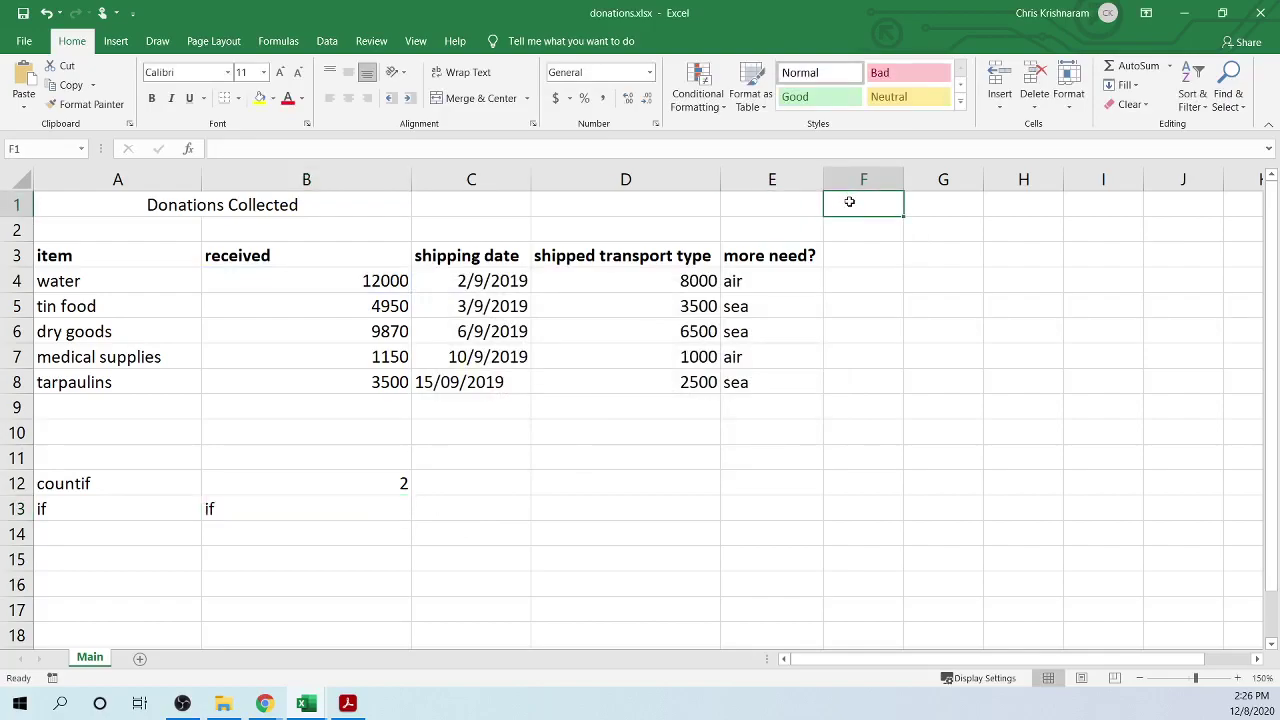
text(12)
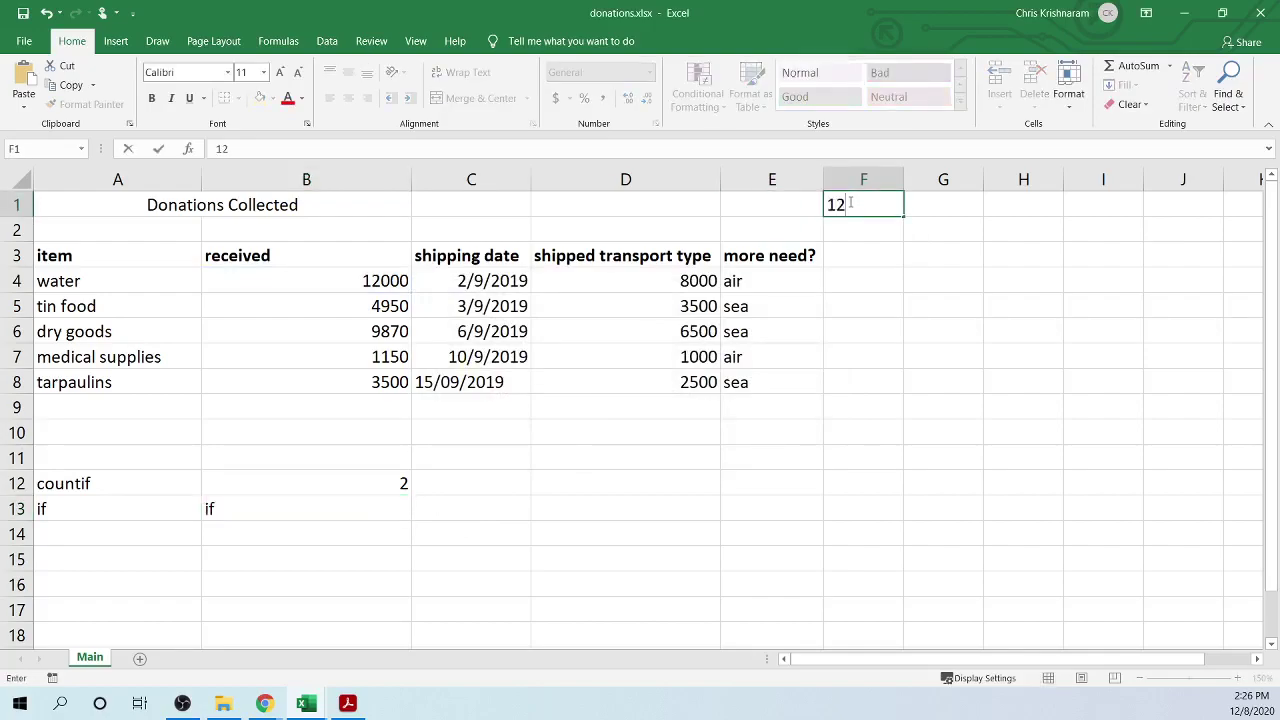
text(%)
key(Return)
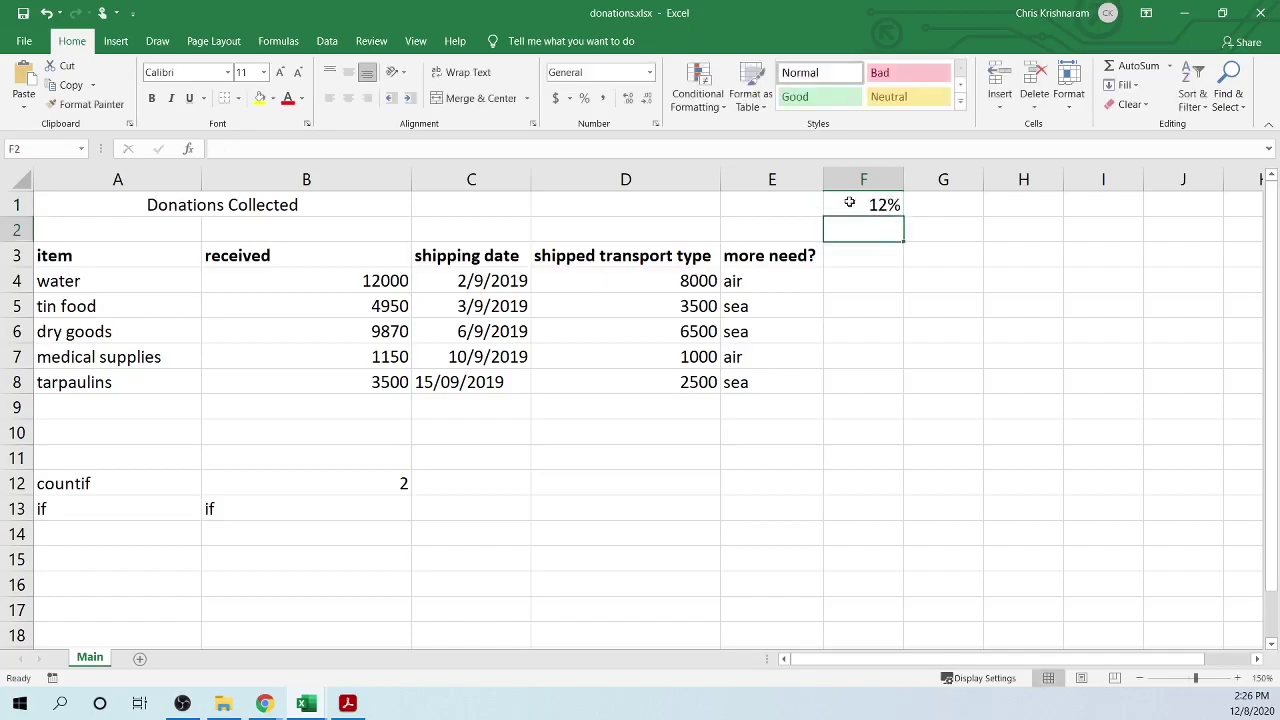
click(849, 203)
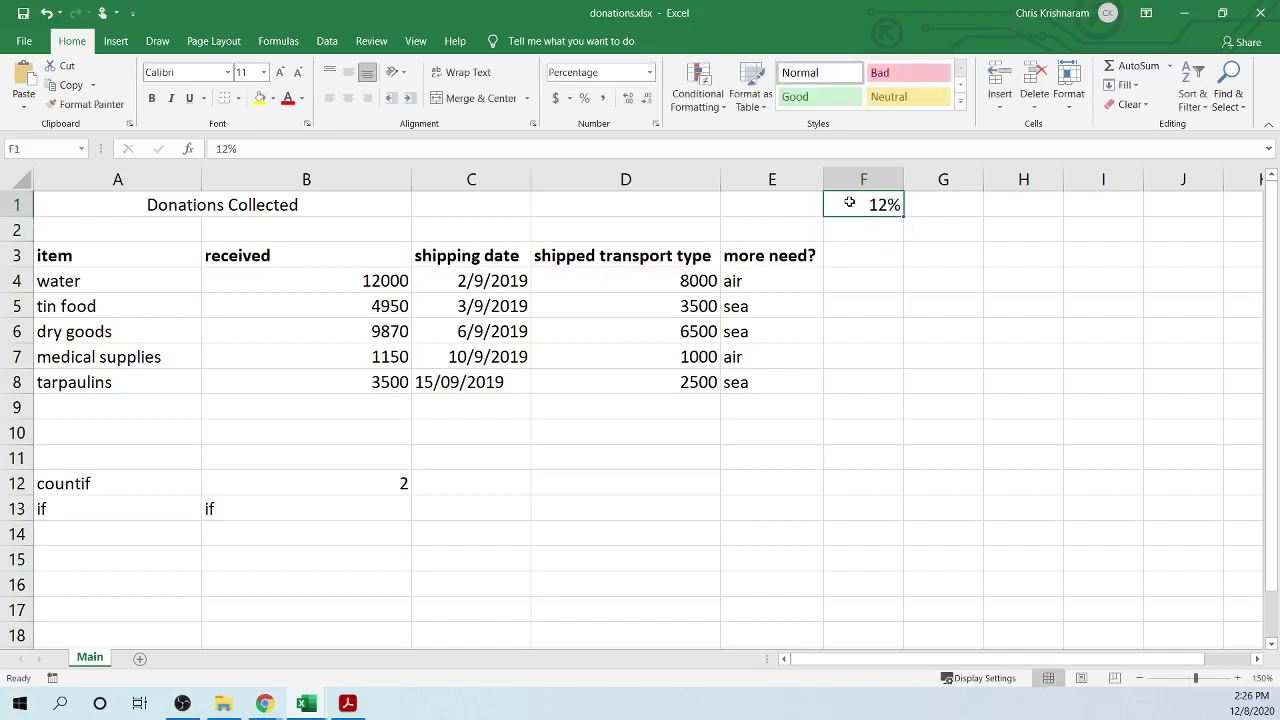
click(250, 510)
double_click(250, 510)
key(BackSpace)
key(BackSpace)
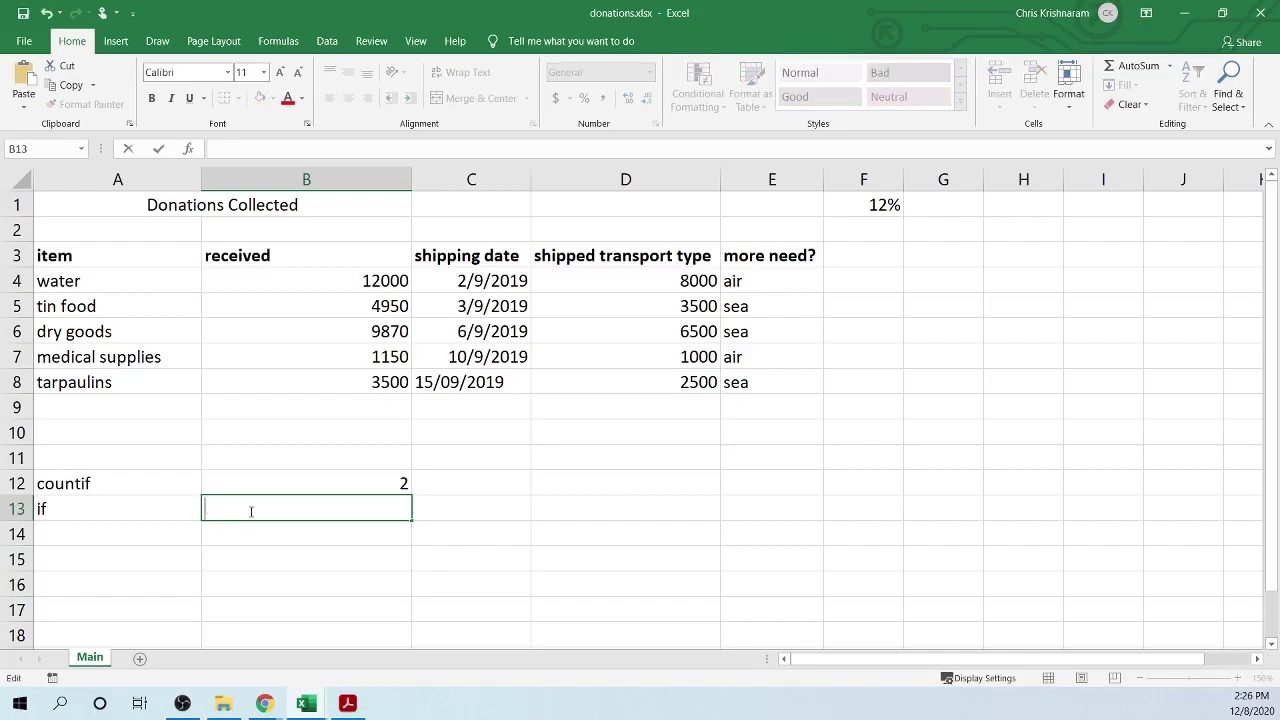
text(=if)
key(Tab)
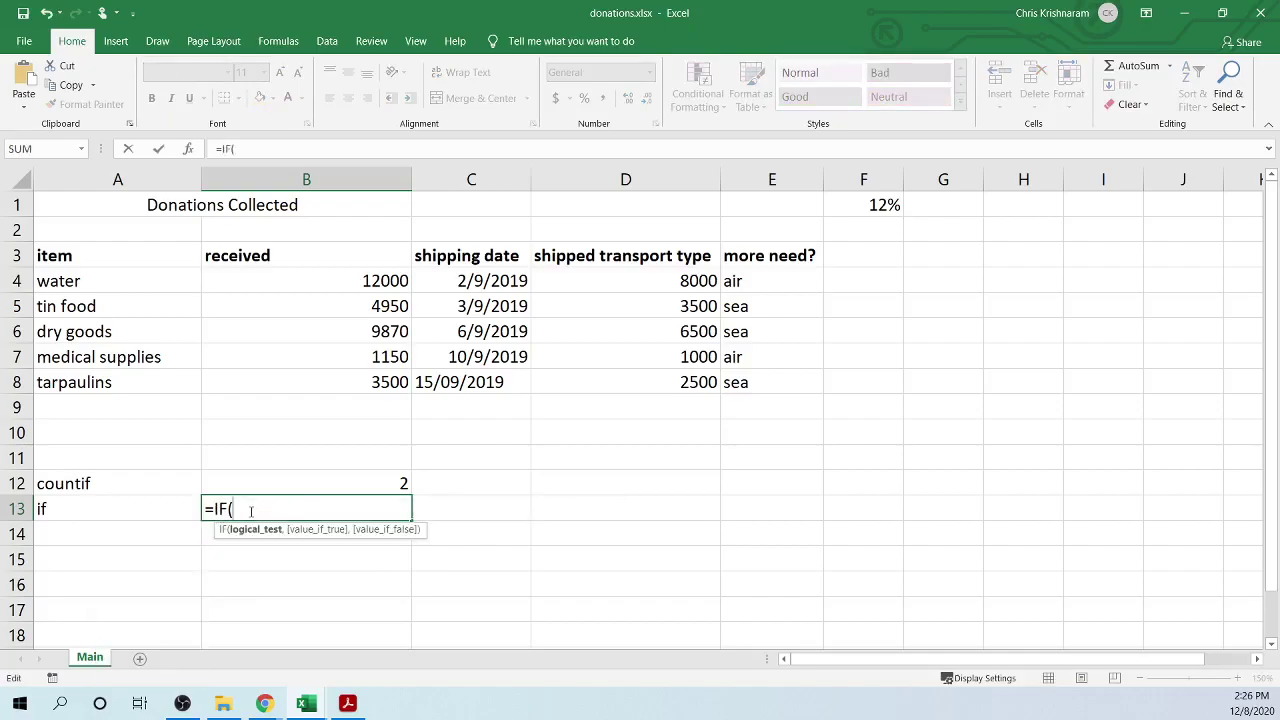
key(Escape)
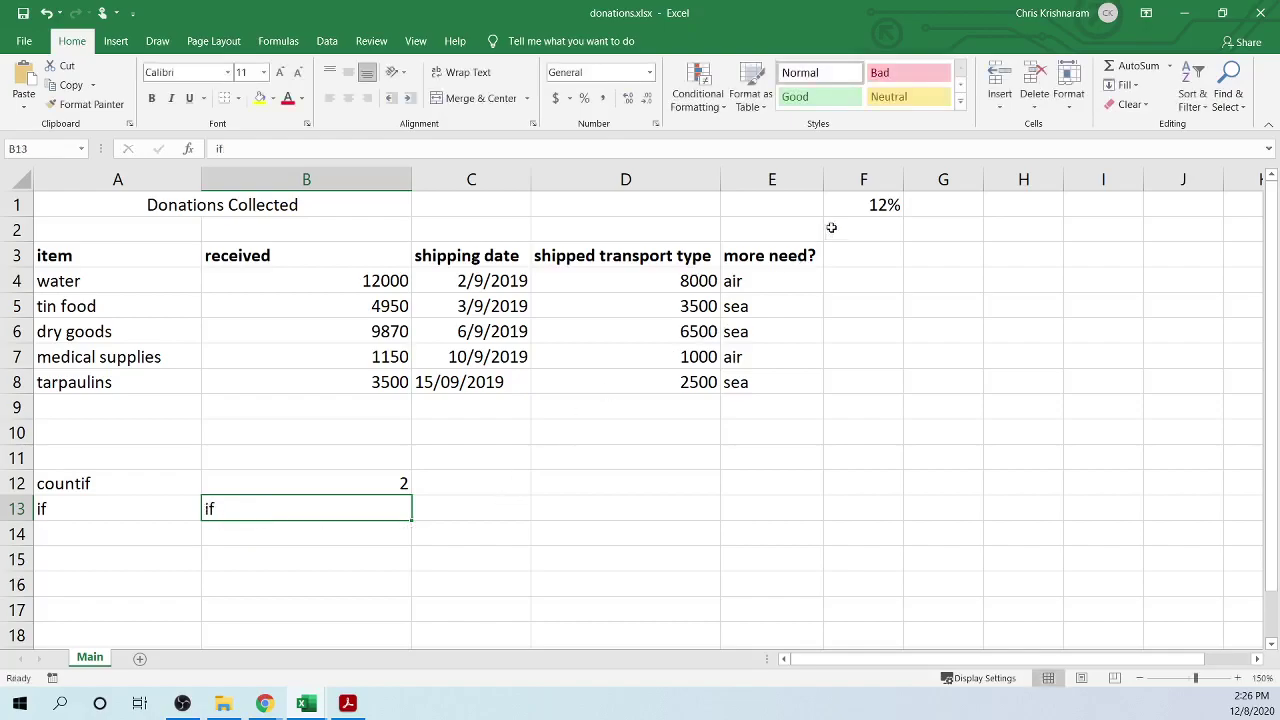
- Select cell F1, then jump by cell reference to column A, to cell C7 and back to F1
click(877, 210)
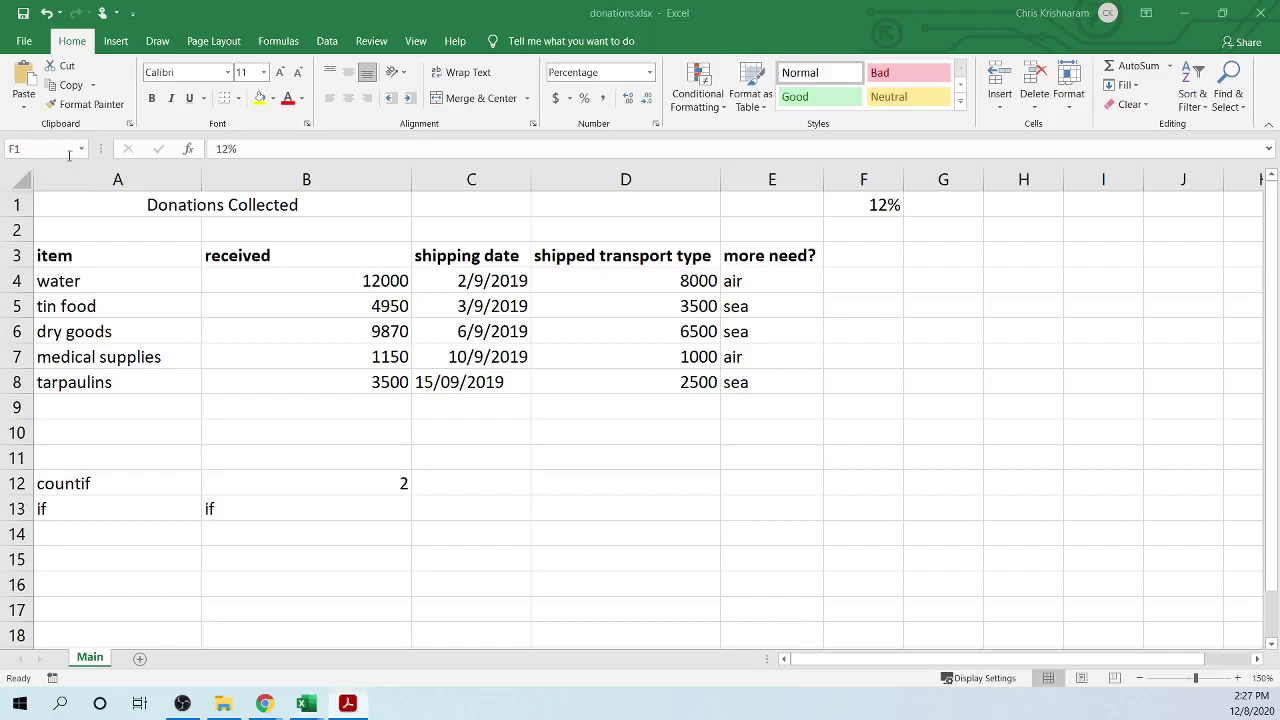
click(66, 151)
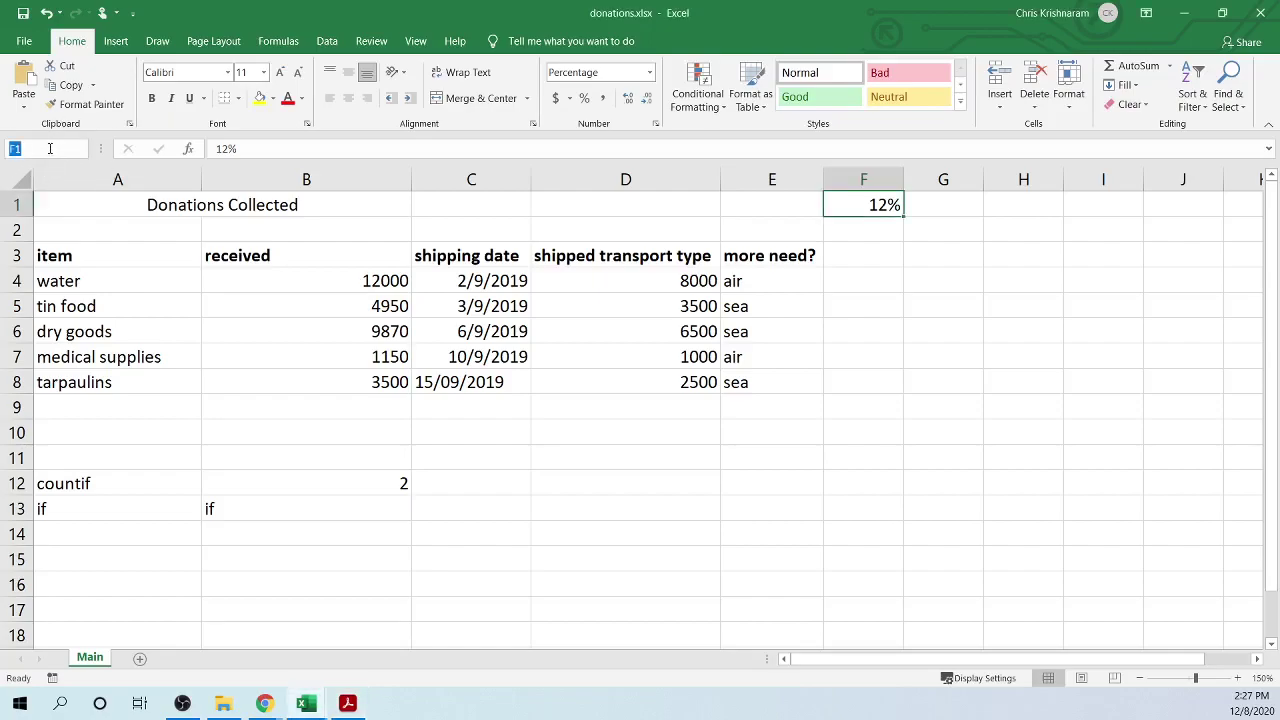
text(A:A)
key(Return)
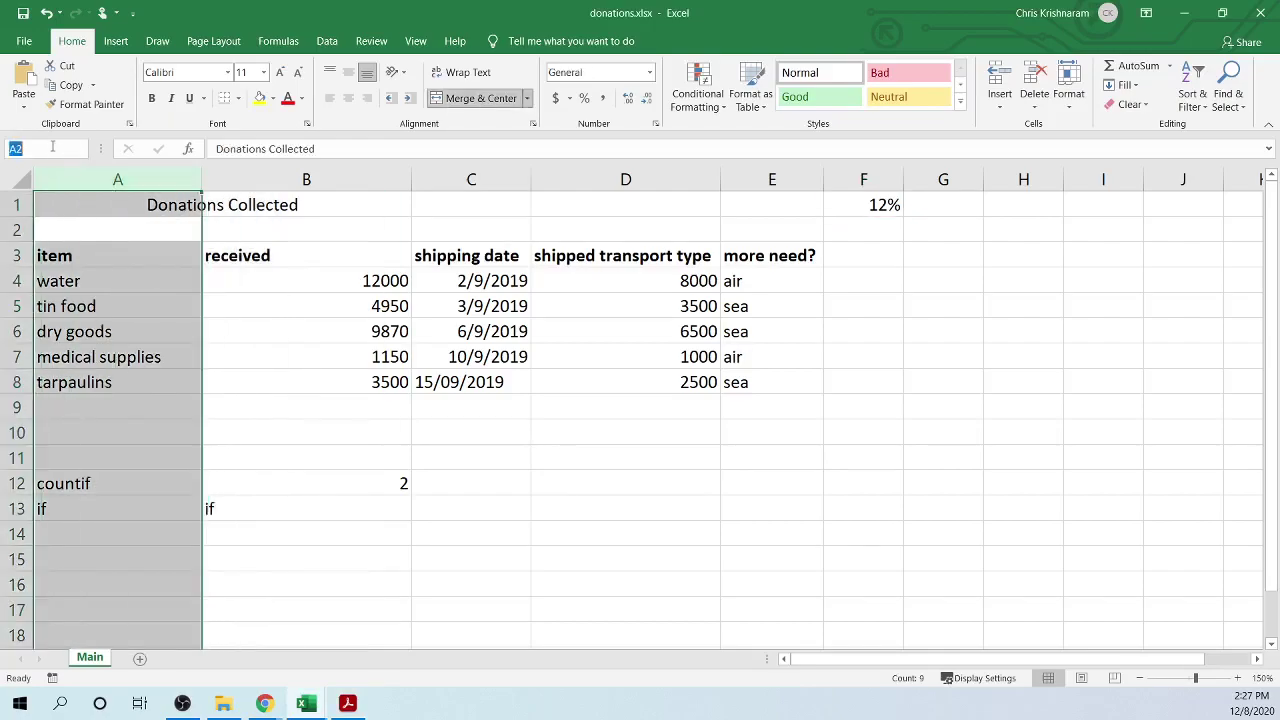
text(C7)
key(Return)
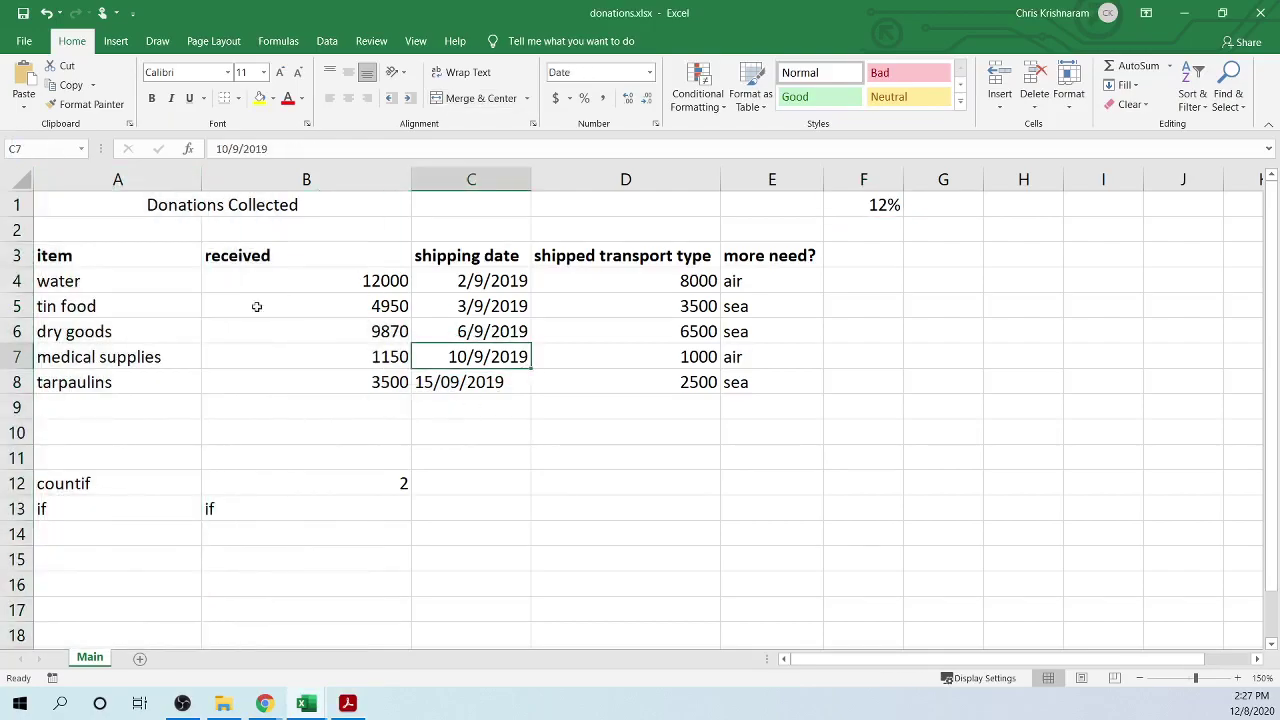
click(39, 145)
text(F1)
key(Return)
click(48, 148)
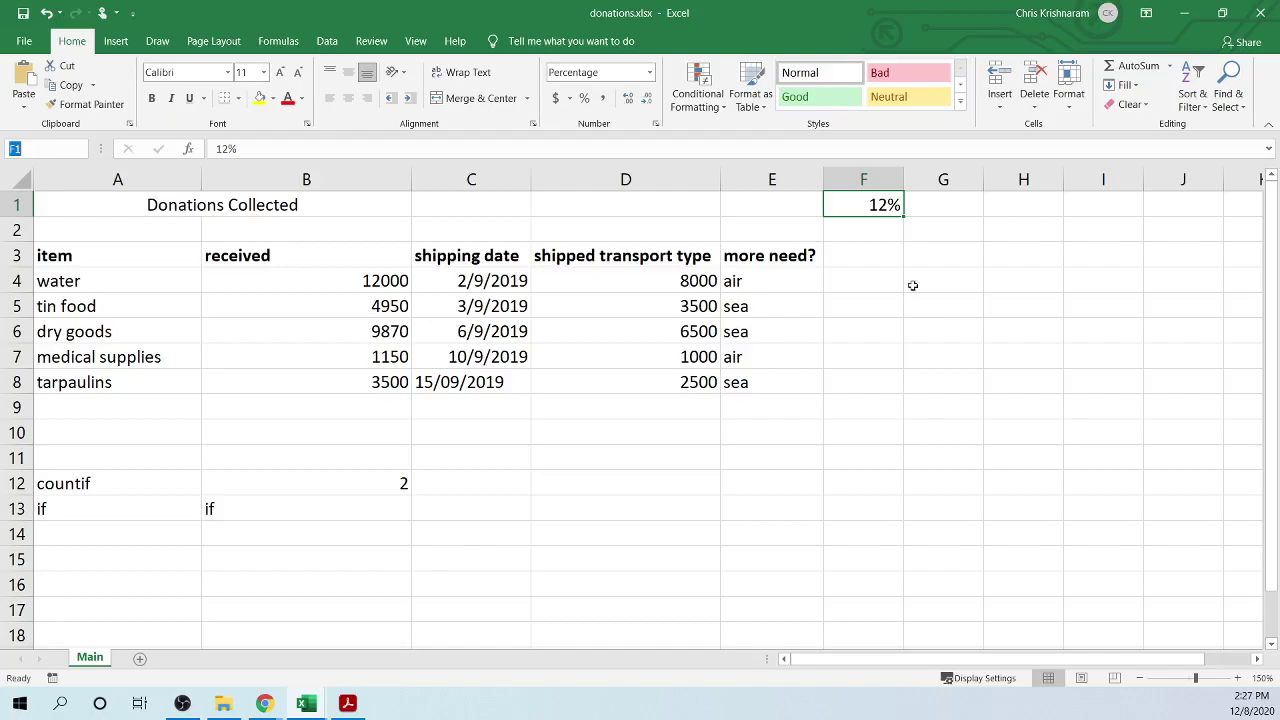
click(906, 255)
click(940, 228)
click(927, 351)
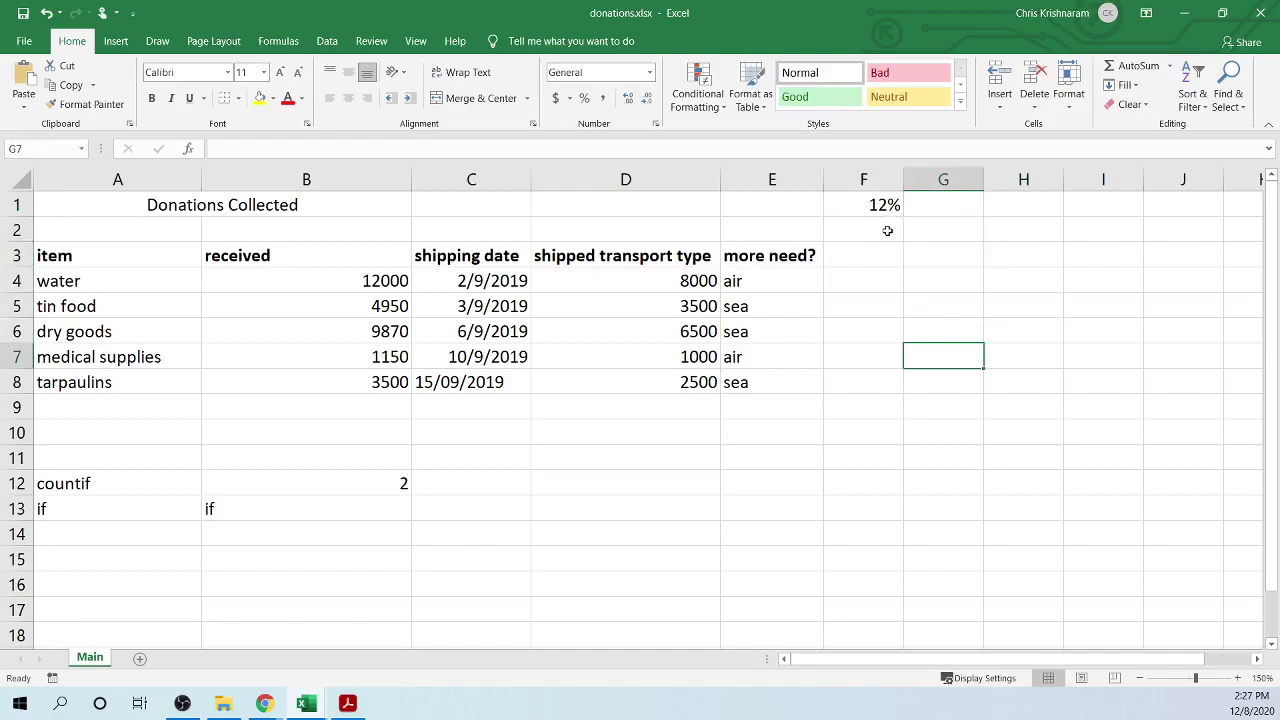
drag(105, 204, 802, 526)
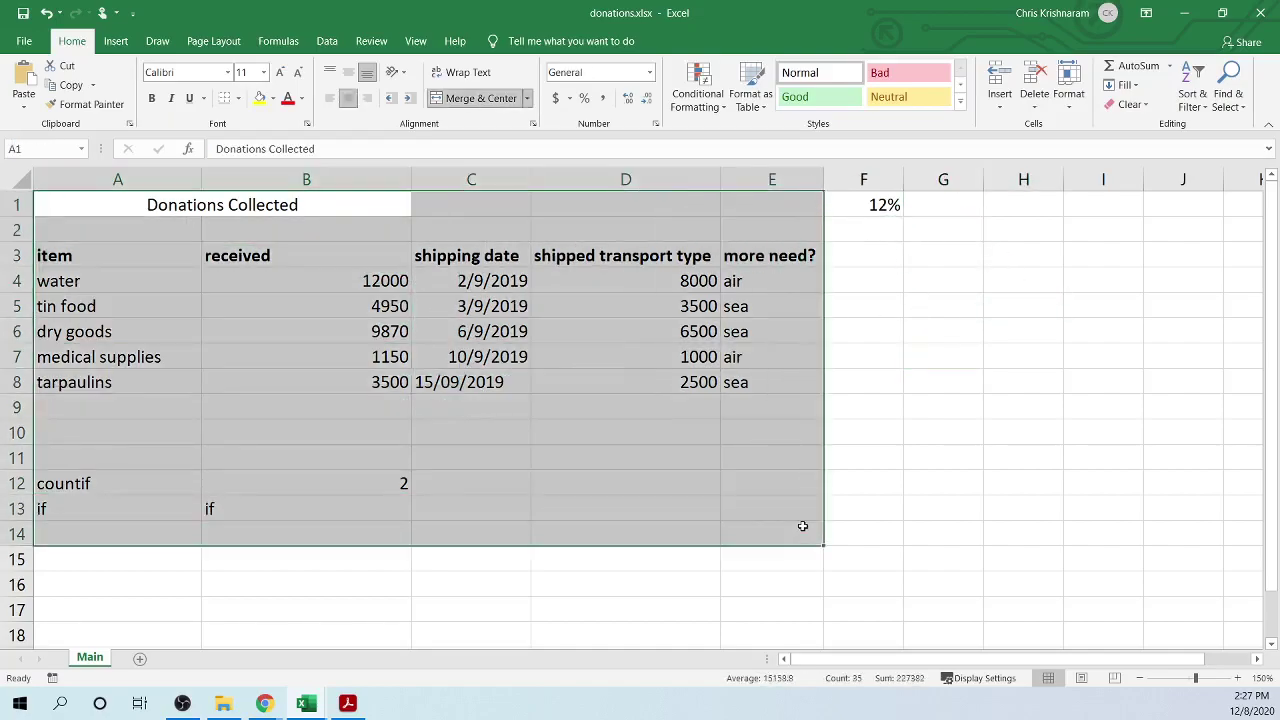
click(608, 364)
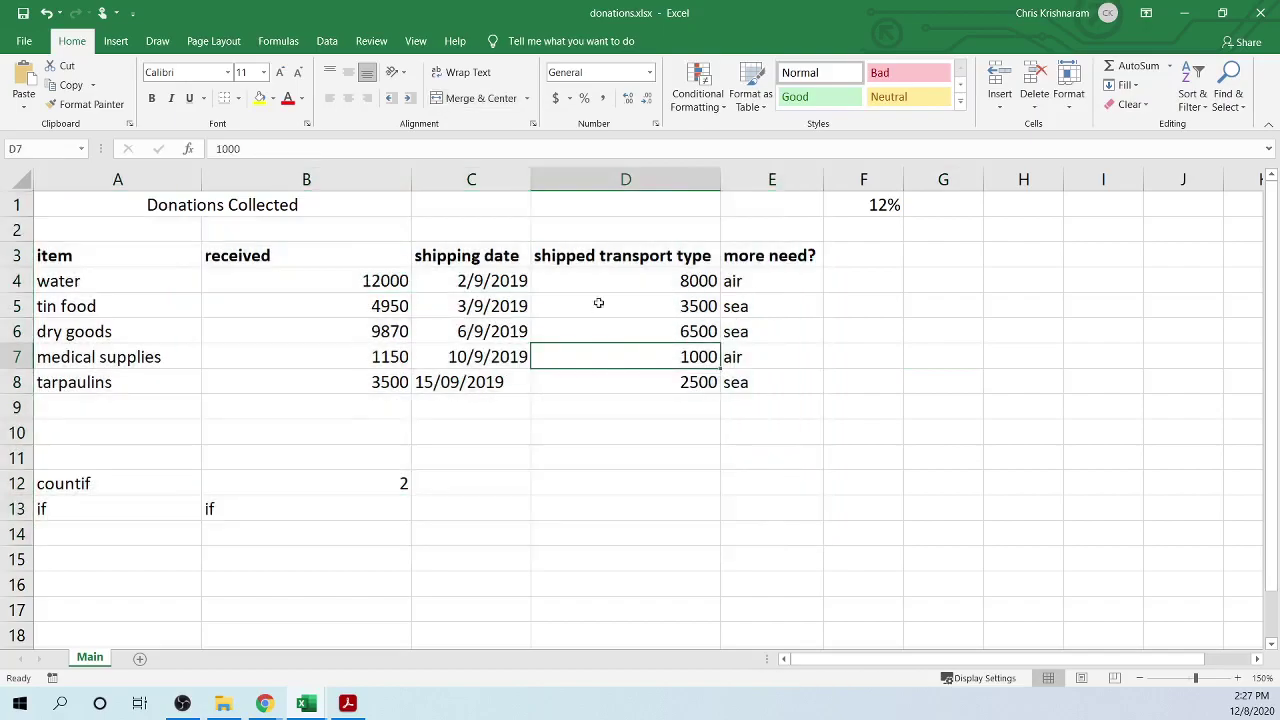
- Define the name QTY for cell F1
click(863, 203)
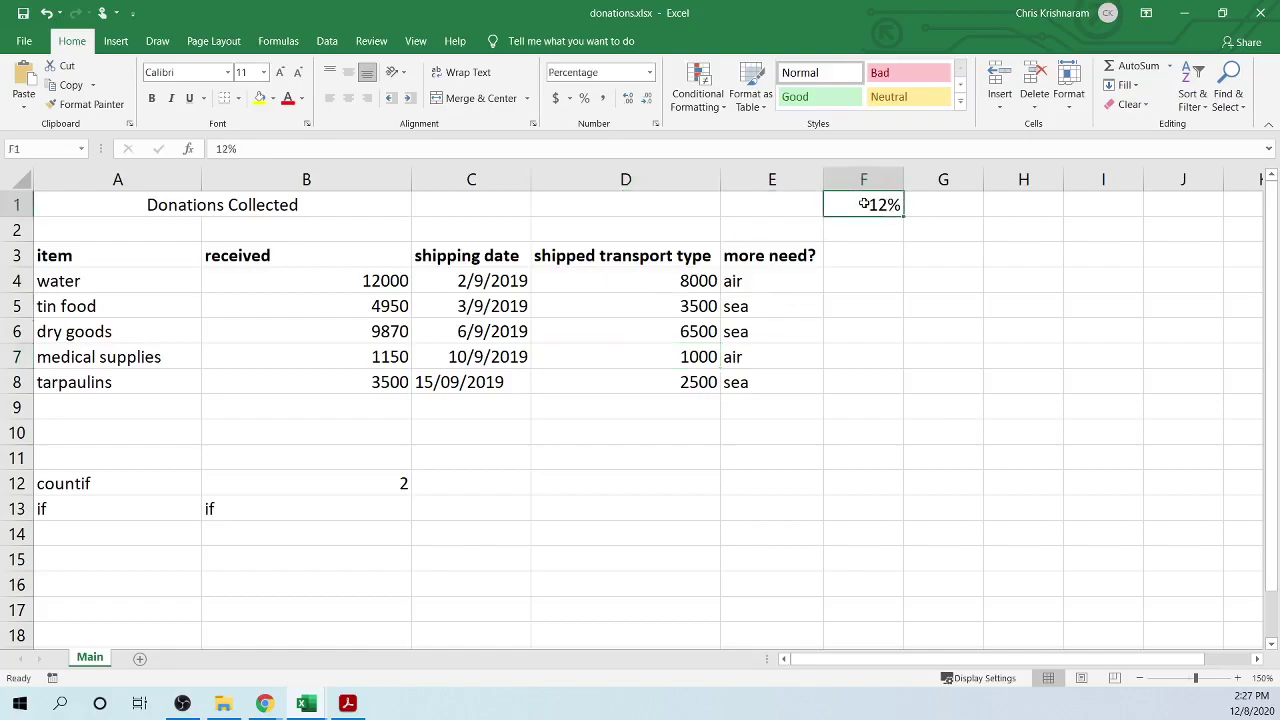
click(54, 147)
text(QT)
key(Return)
click(329, 228)
click(880, 206)
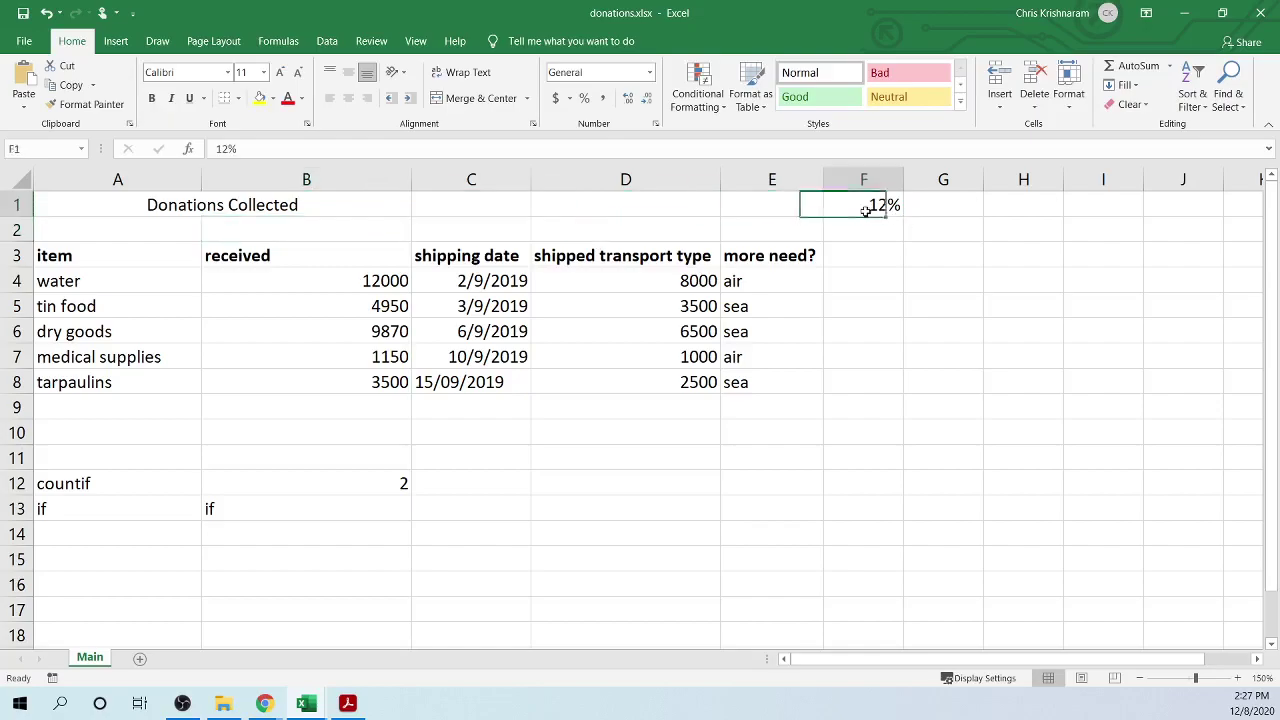
click(28, 149)
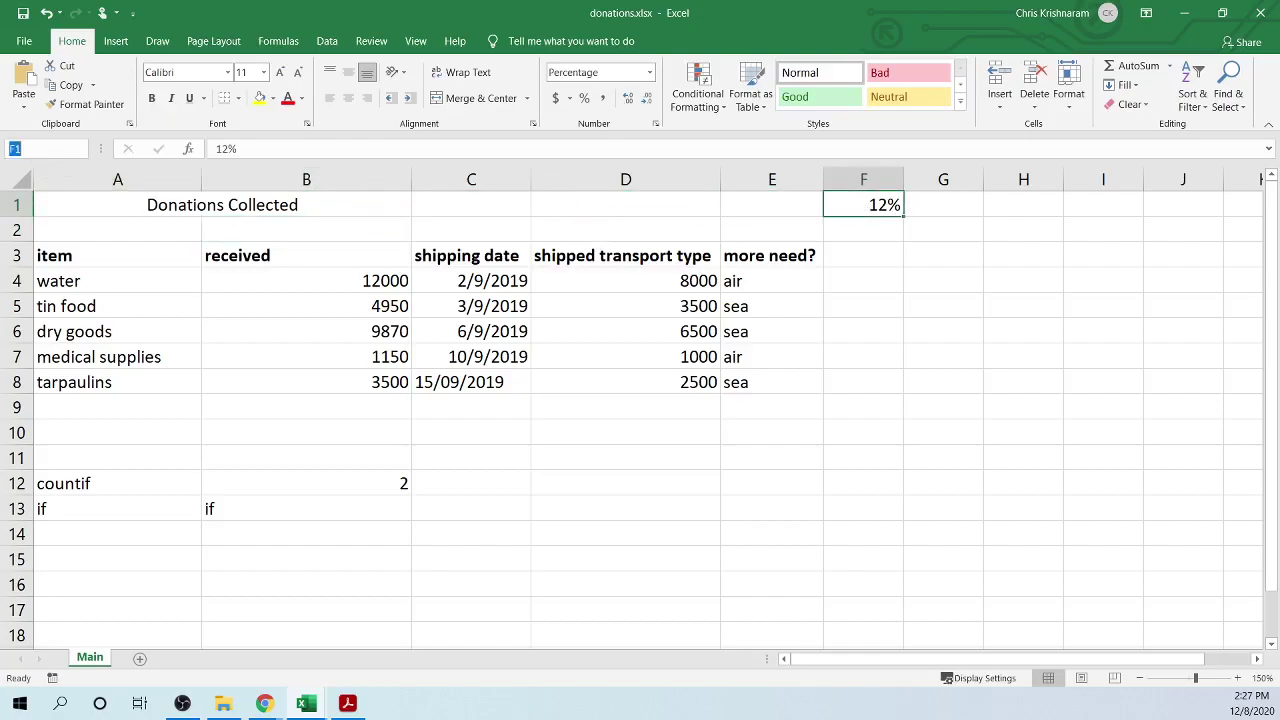
text(QTY)
key(Return)
double_click(258, 511)
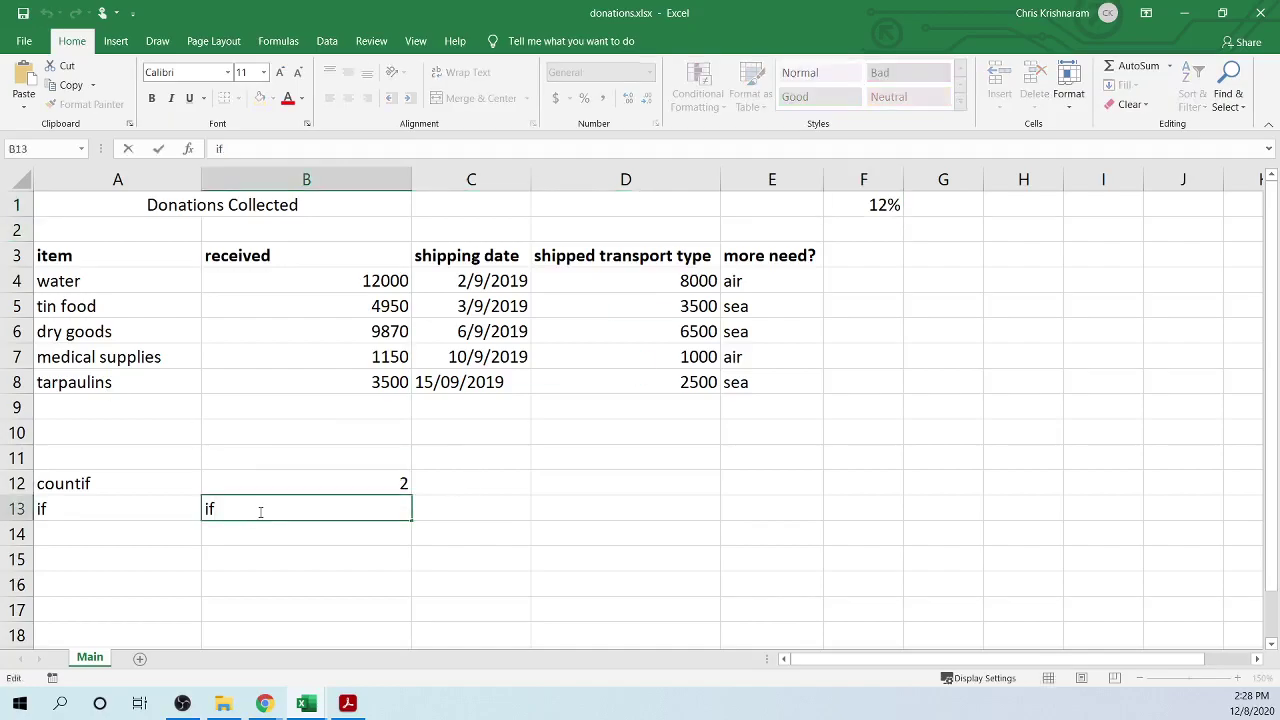
key(BackSpace)
key(BackSpace)
text(=I)
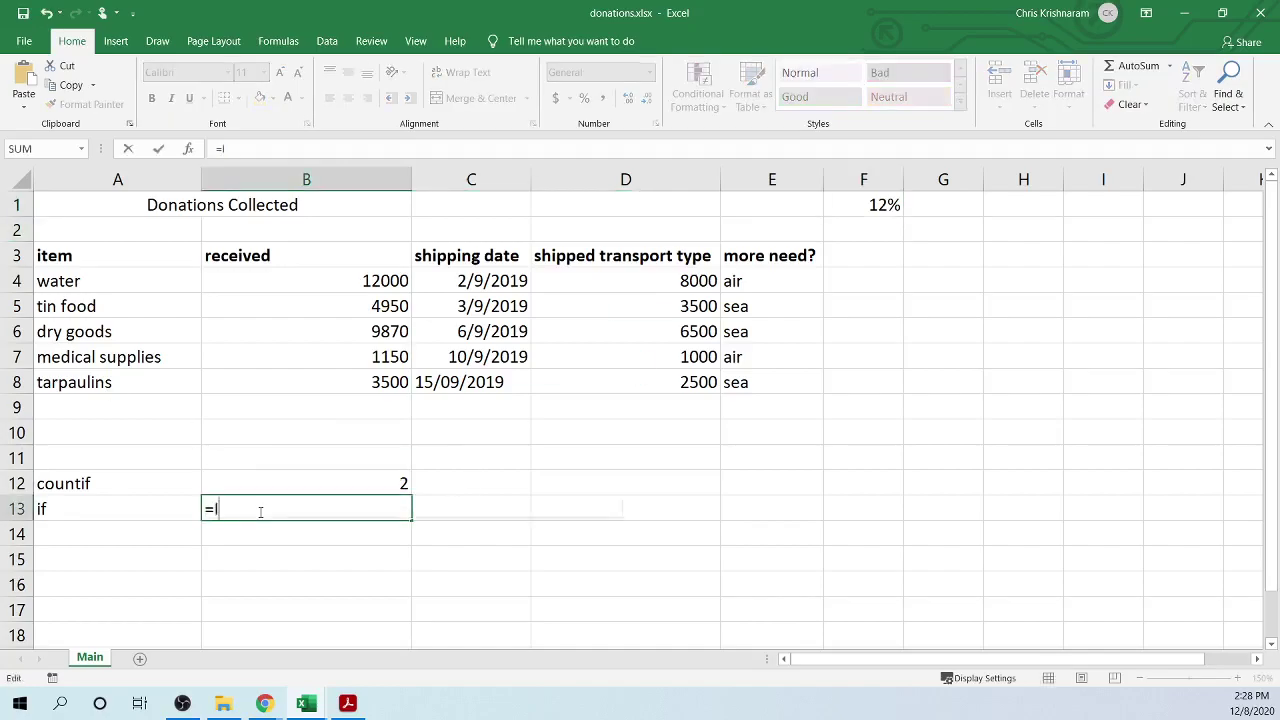
text(F()
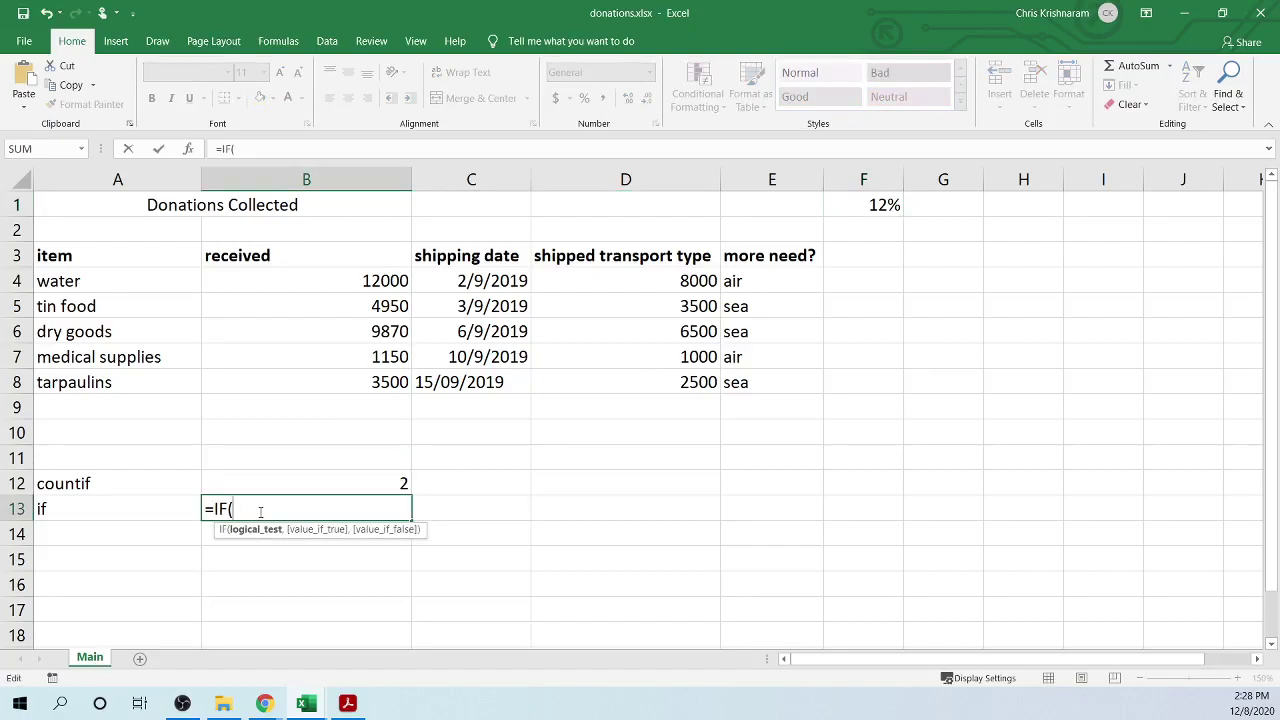
text(b4)
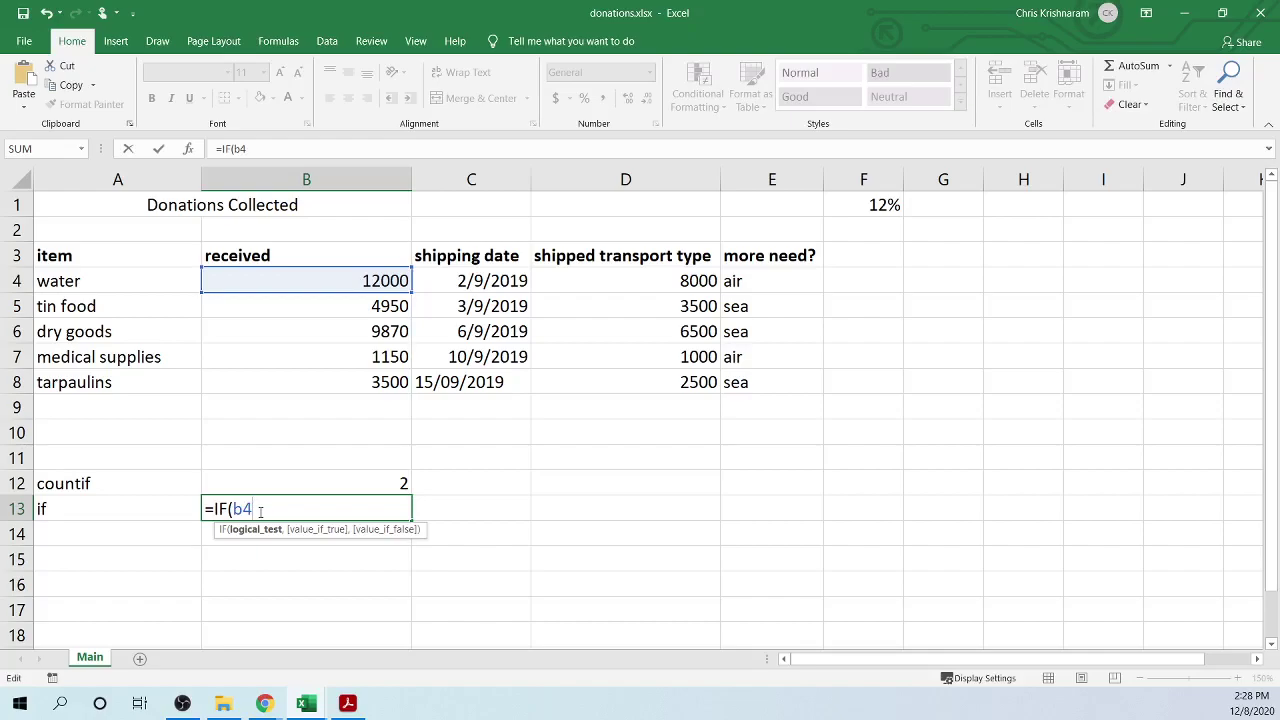
text(<)
key(Escape)
- Replace the percentage in cell F1 with 5000
click(876, 204)
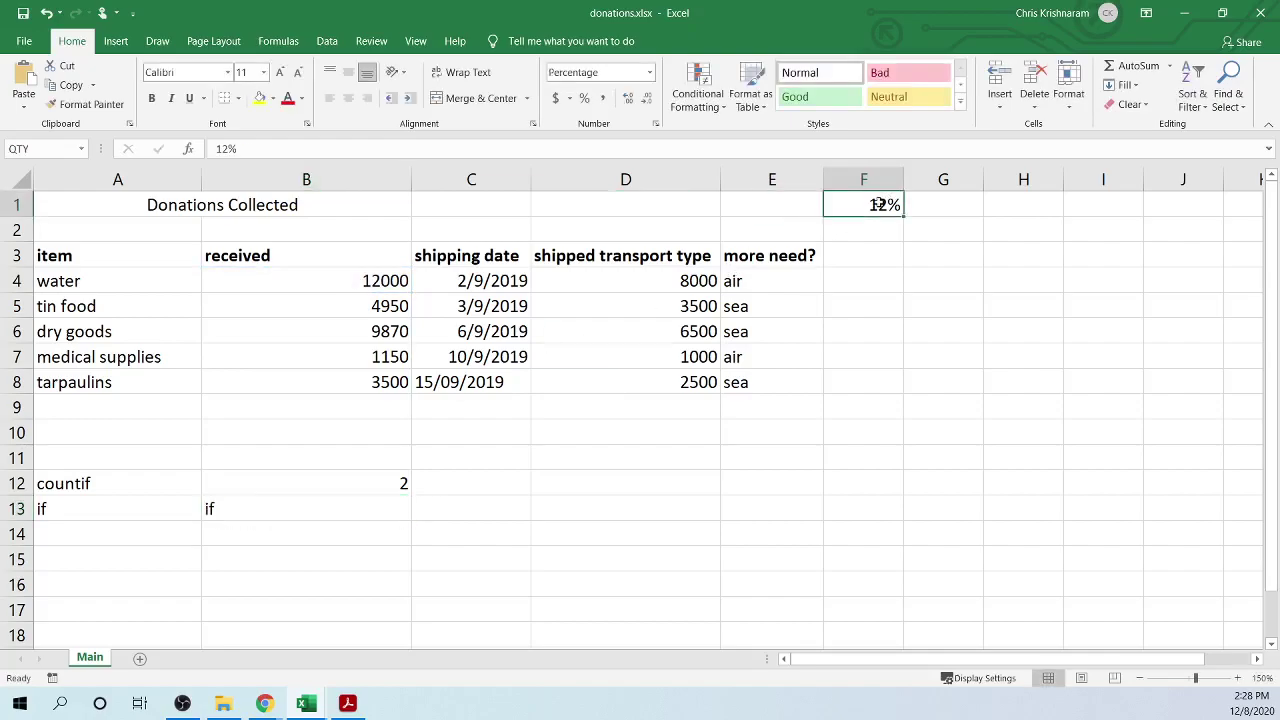
text(5000)
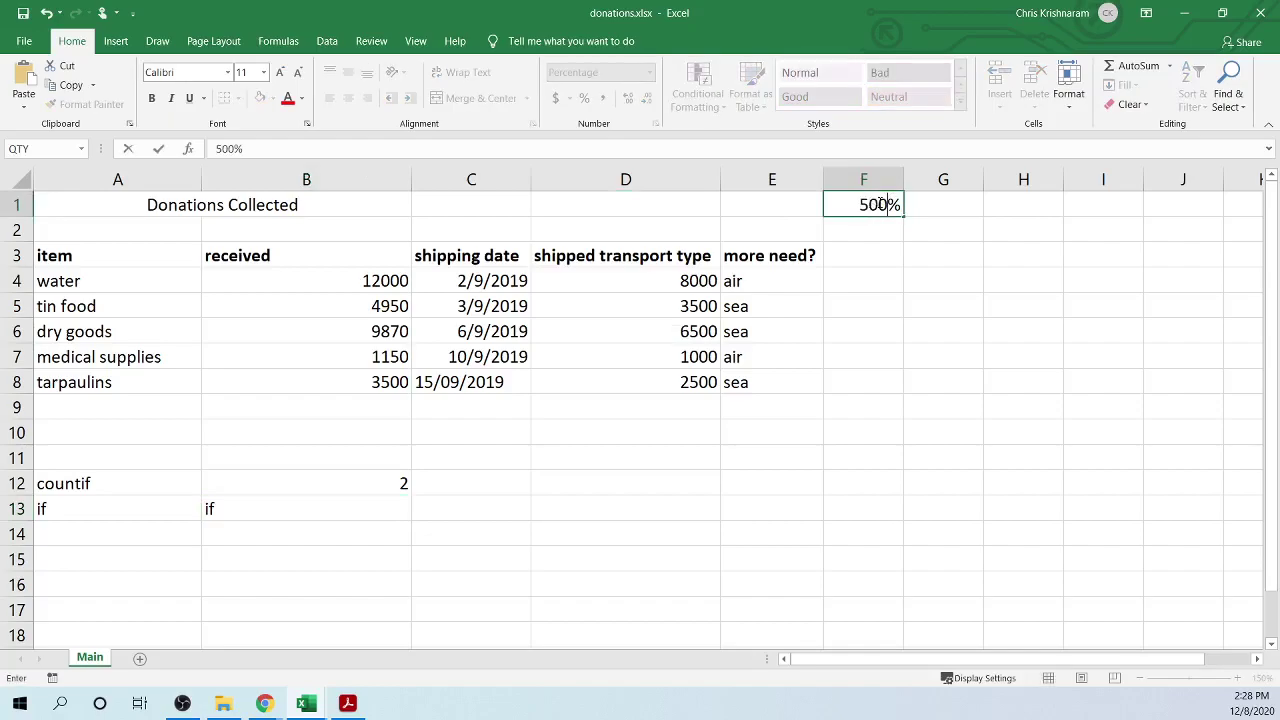
key(Delete)
key(Return)
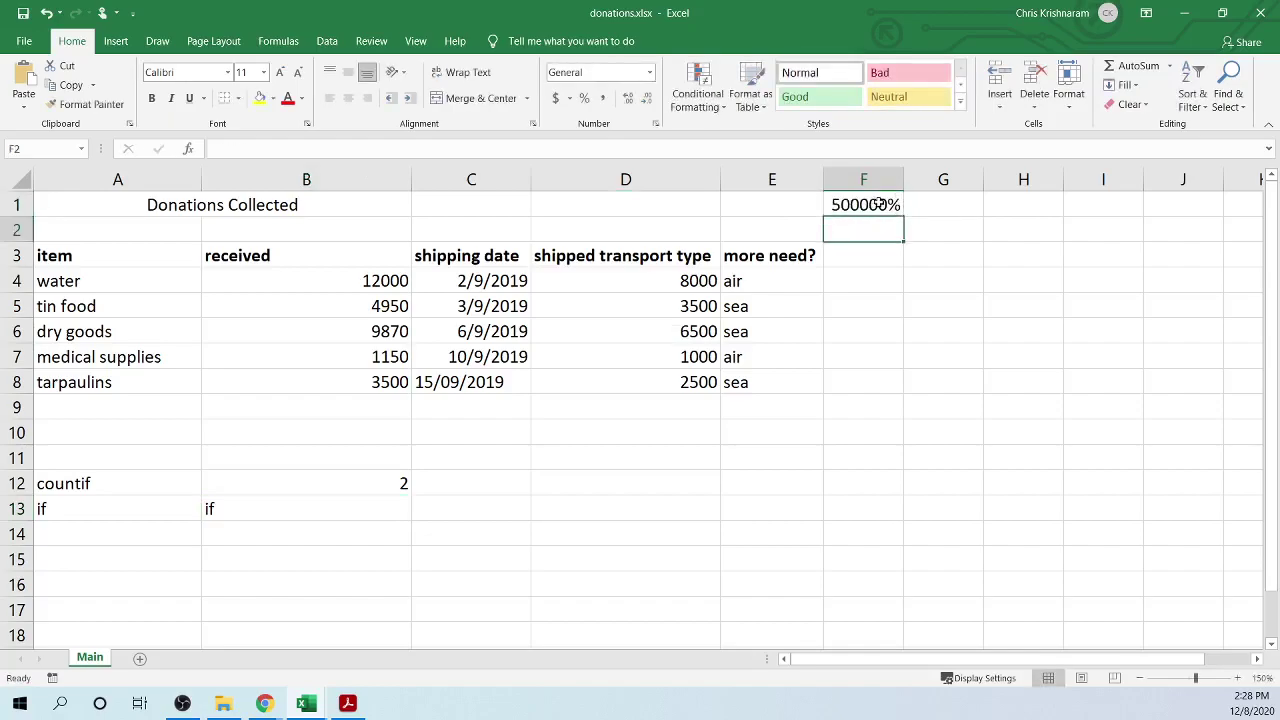
- Enter 4000% in cell F1 and switch the cell to the Number format
click(876, 204)
text(4000)
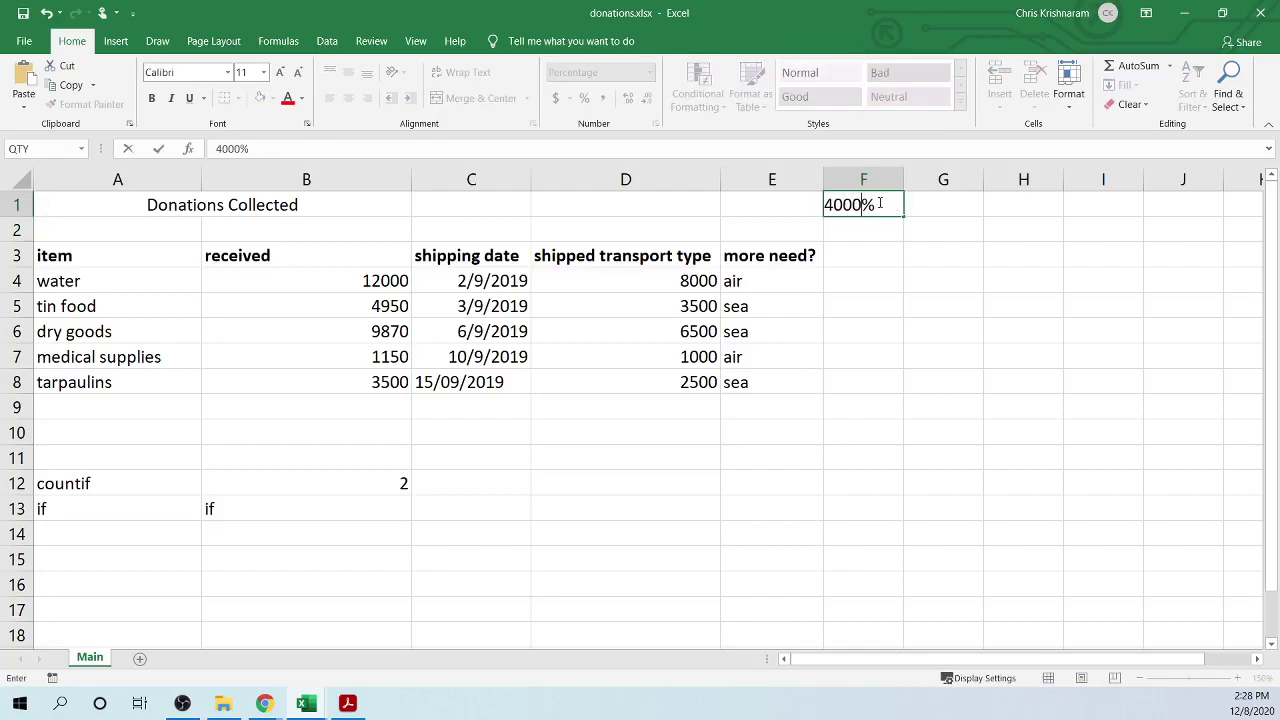
key(Return)
click(876, 204)
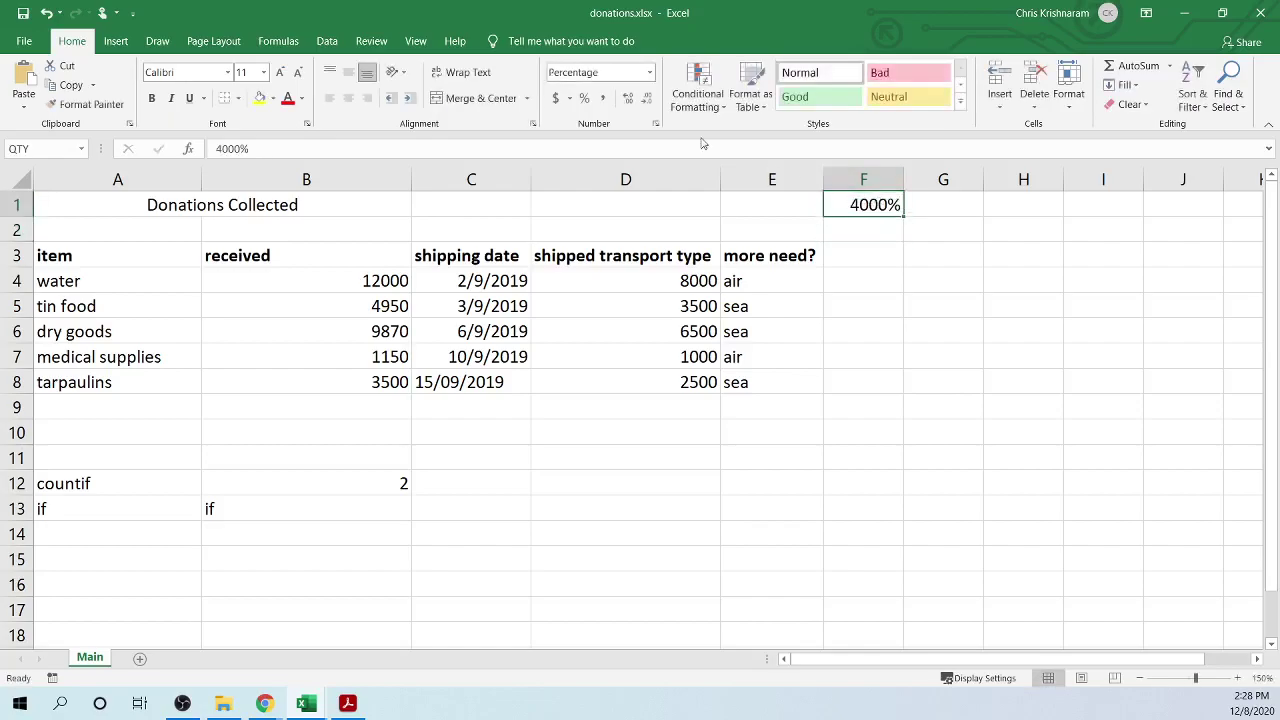
click(650, 72)
click(630, 136)
click(863, 331)
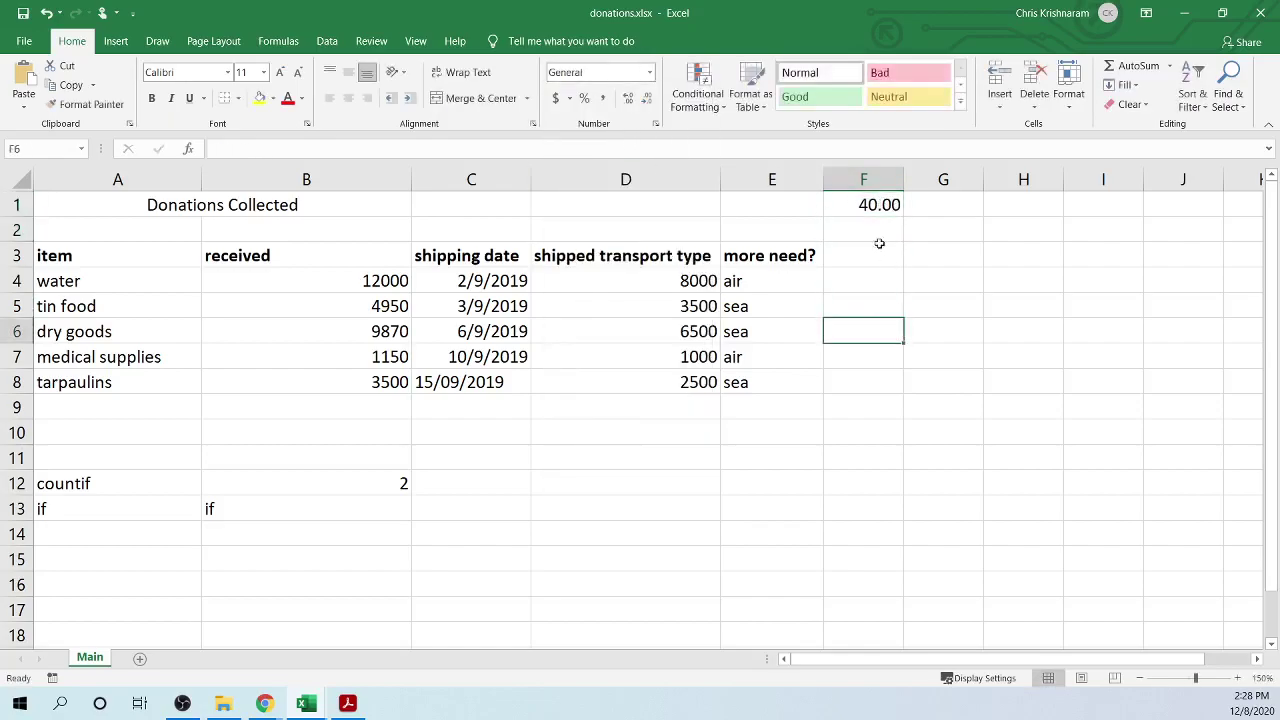
- Switch cell F1 to the General format and set its value to 4000
click(876, 204)
click(650, 72)
click(632, 111)
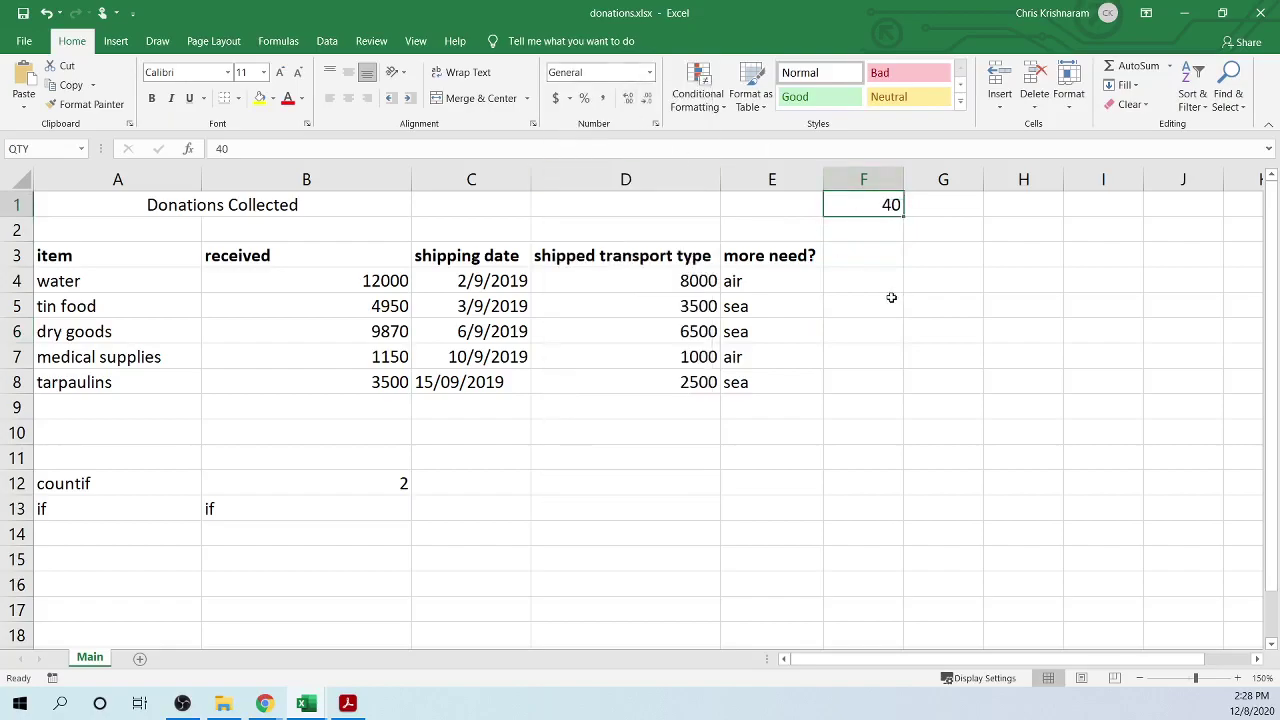
double_click(871, 210)
text(00)
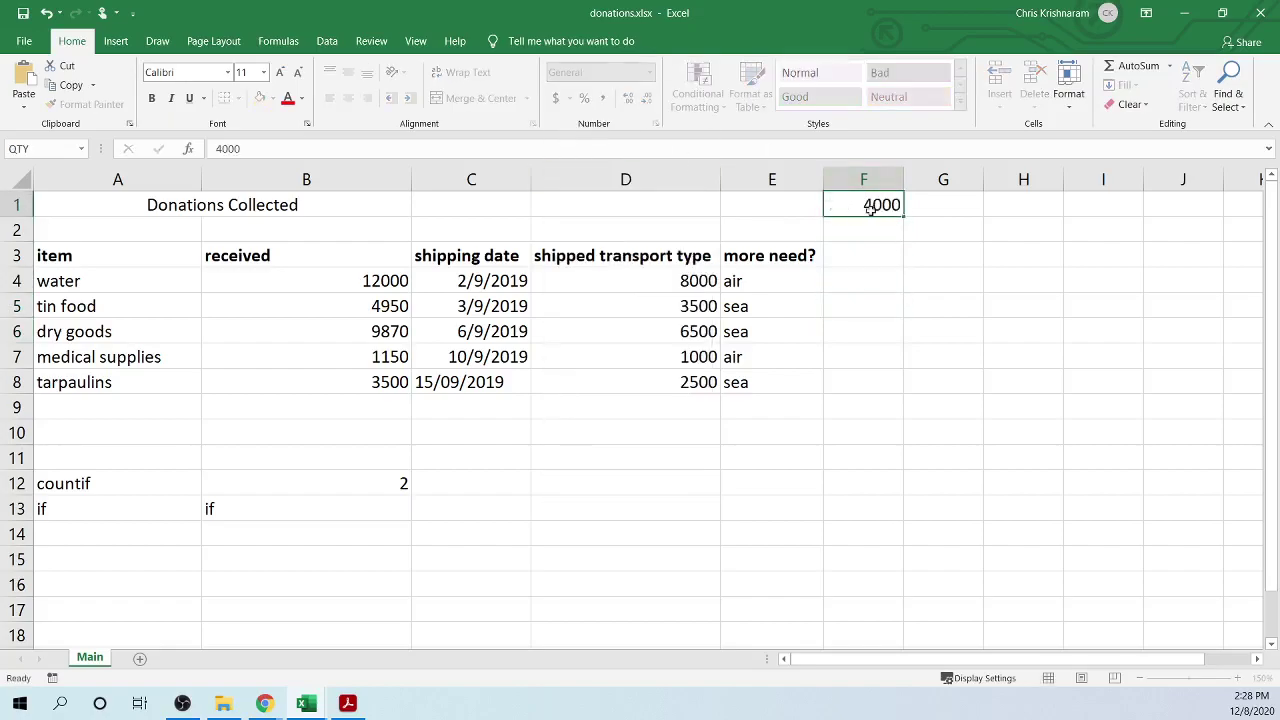
key(Return)
click(307, 510)
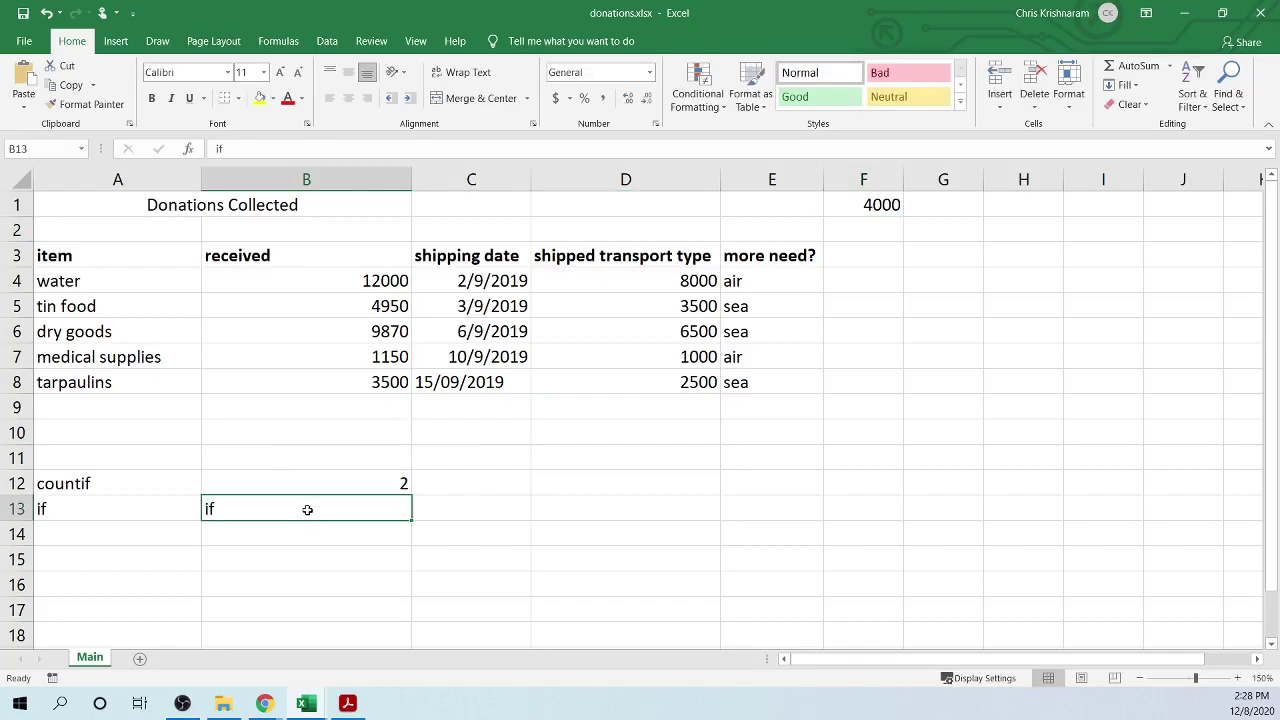
text(=if()
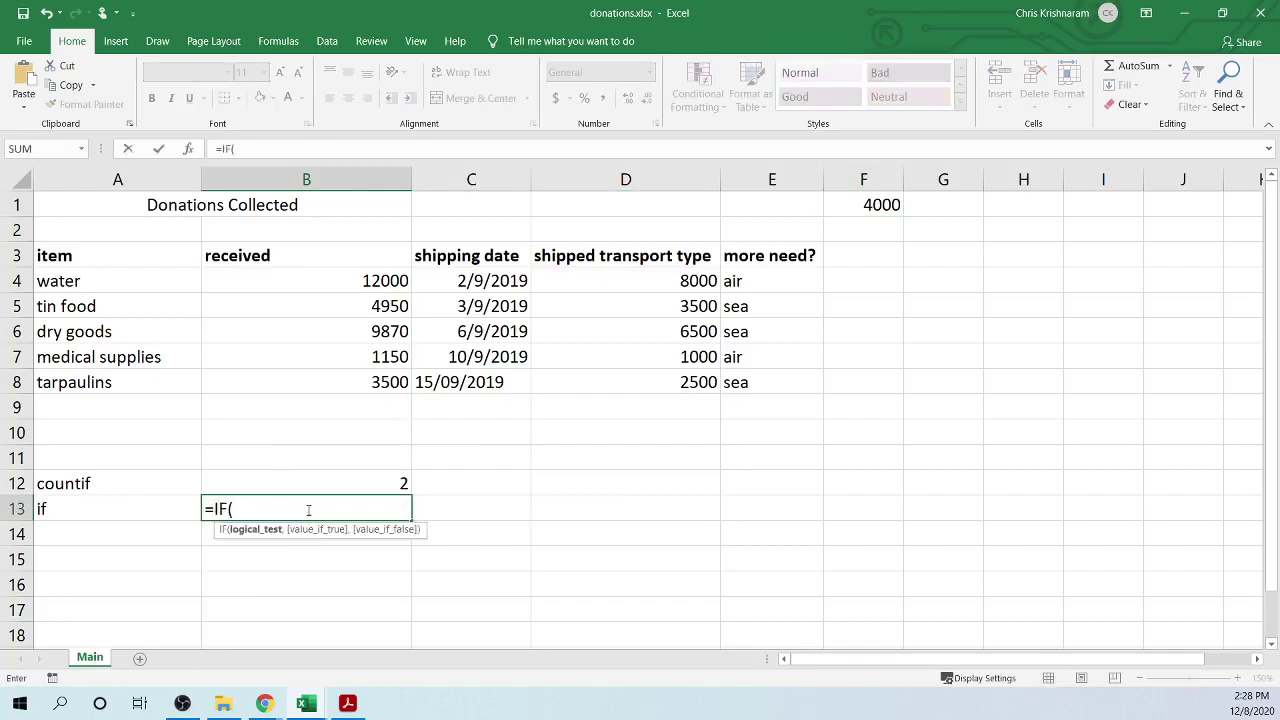
click(353, 282)
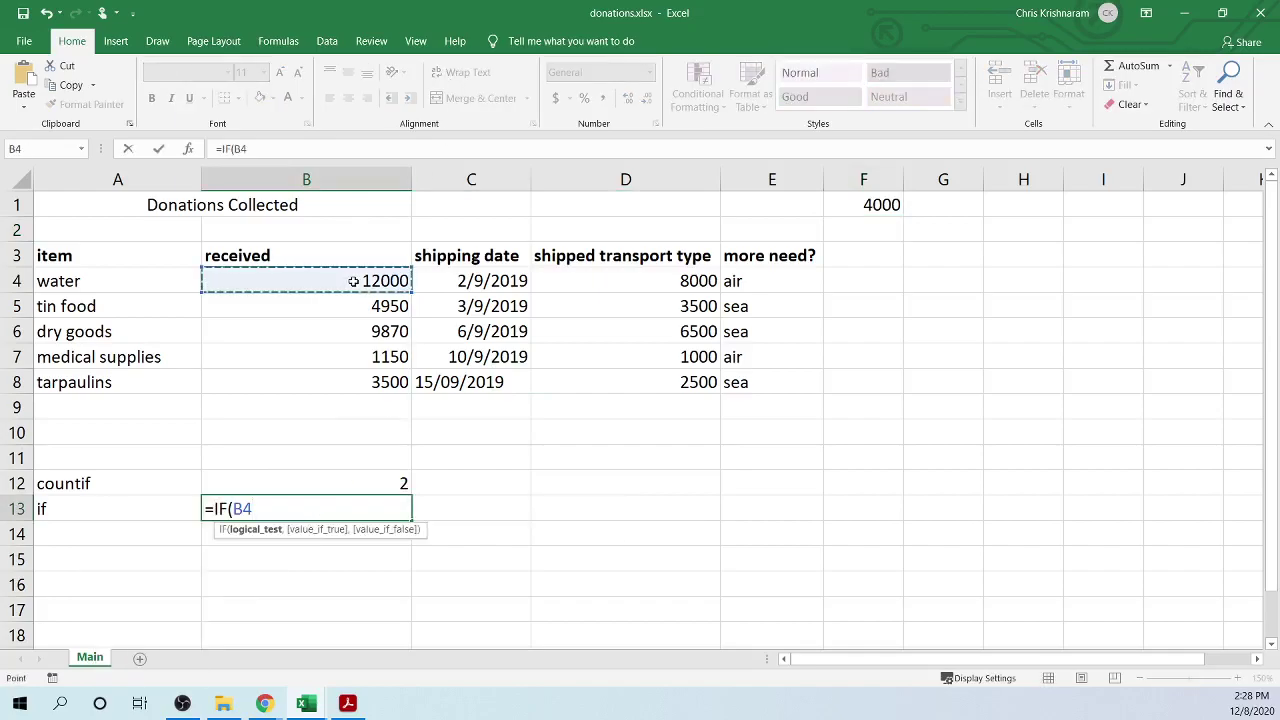
text(<)
click(872, 207)
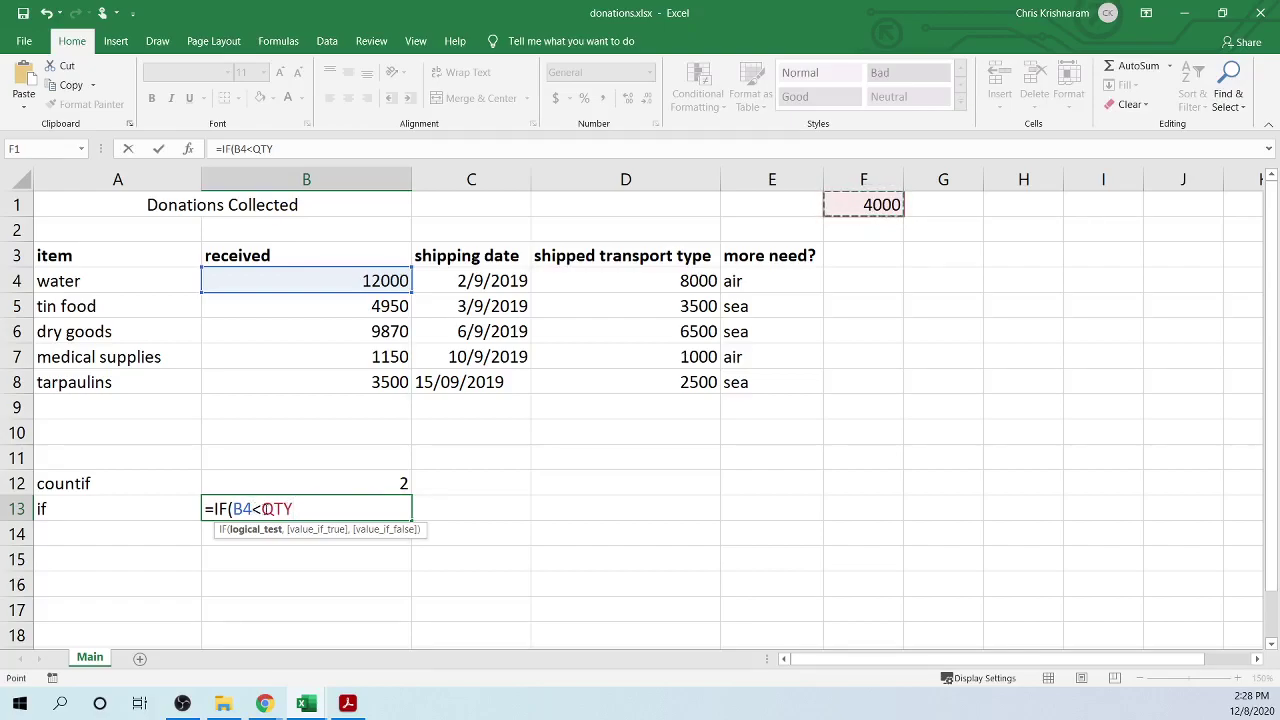
drag(262, 509, 296, 509)
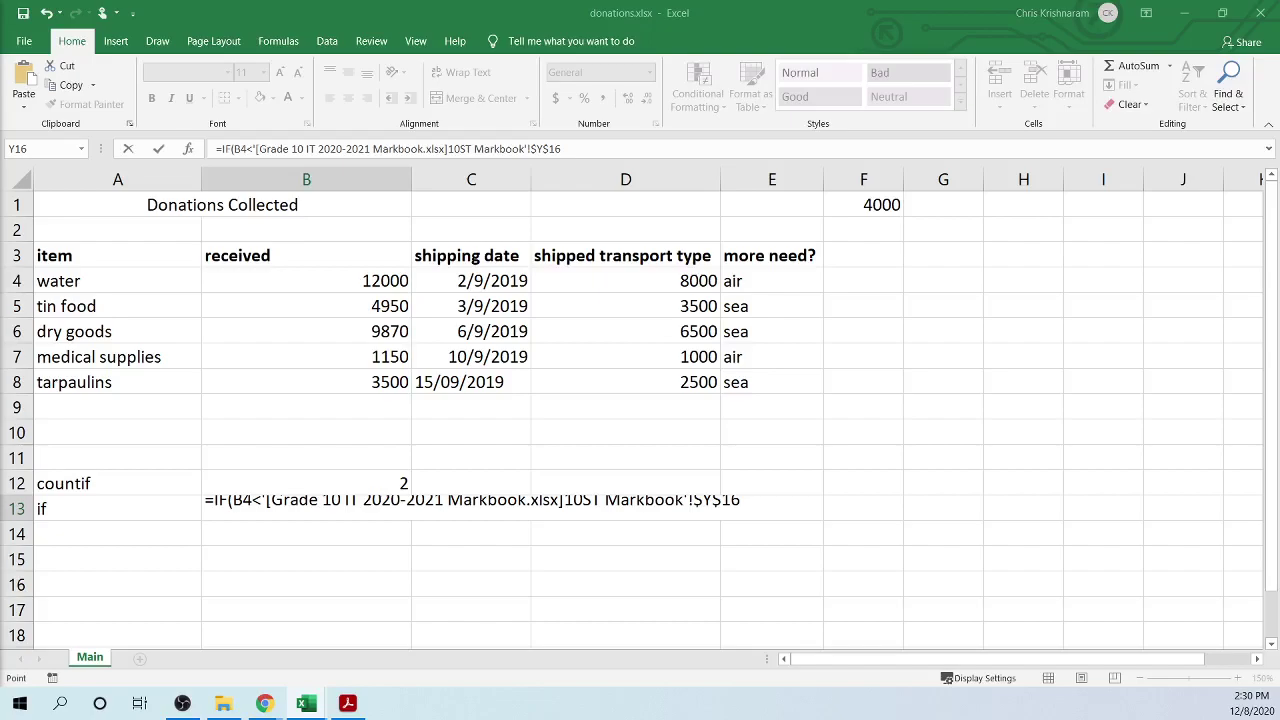
key(Escape)
click(346, 458)
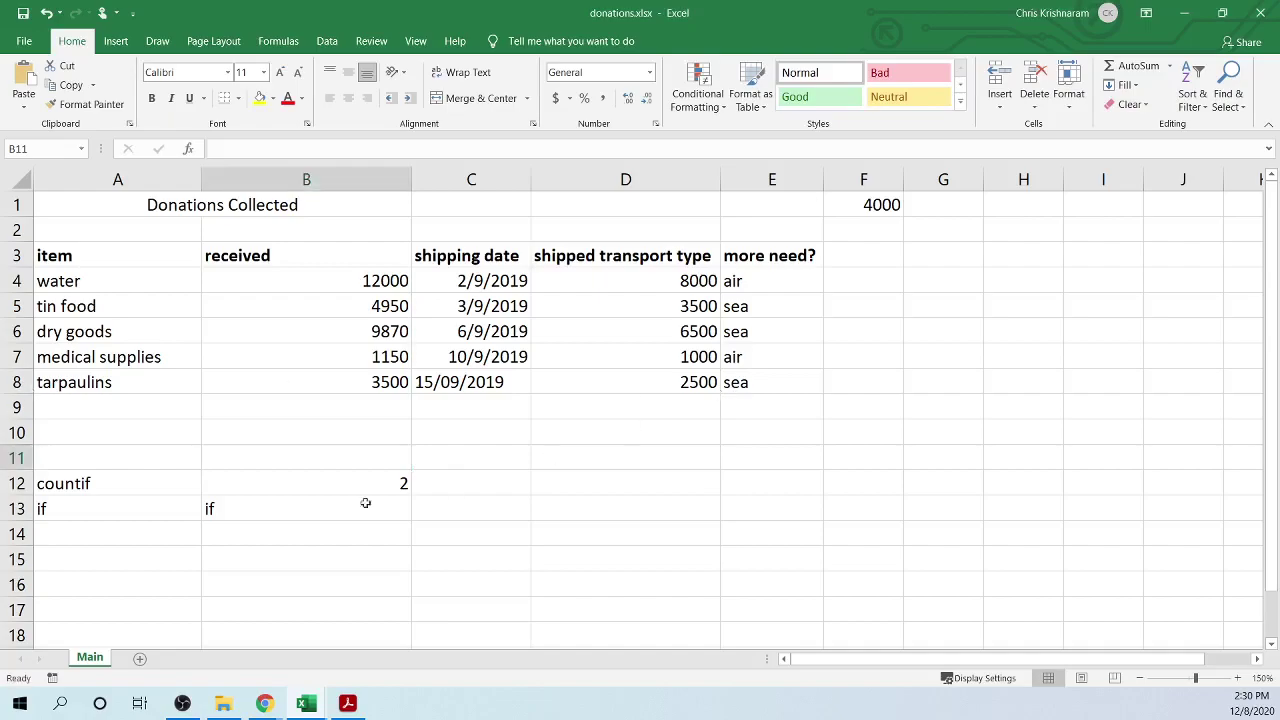
- Begin an IF formula in cell B13 that tests whether B4 is less than QTY
click(254, 502)
text(=IIF)
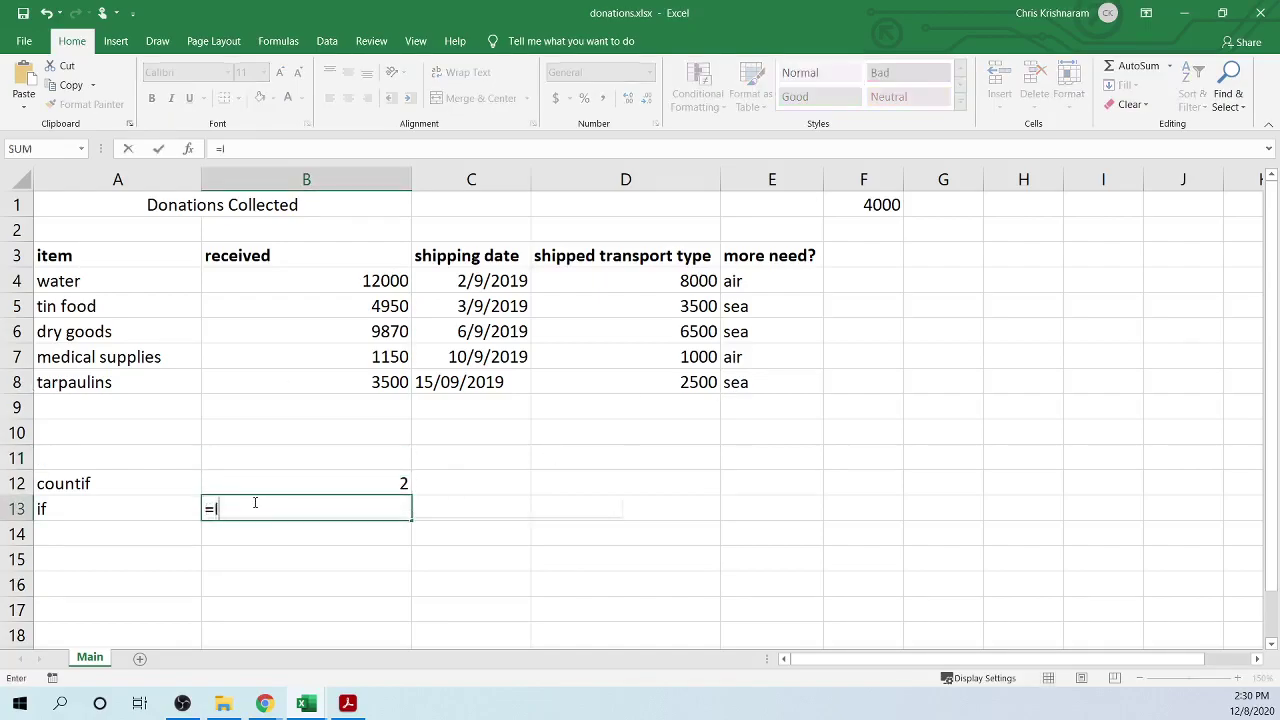
key(BackSpace)
key(BackSpace)
text(F()
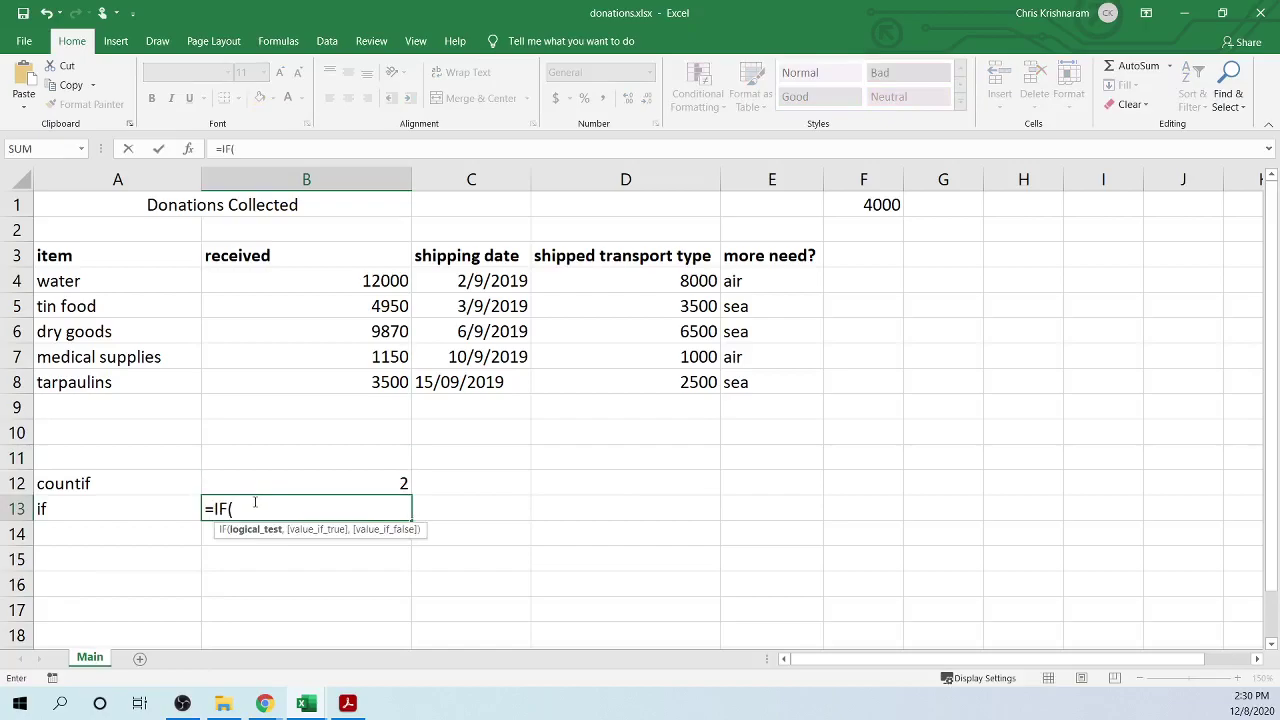
click(327, 287)
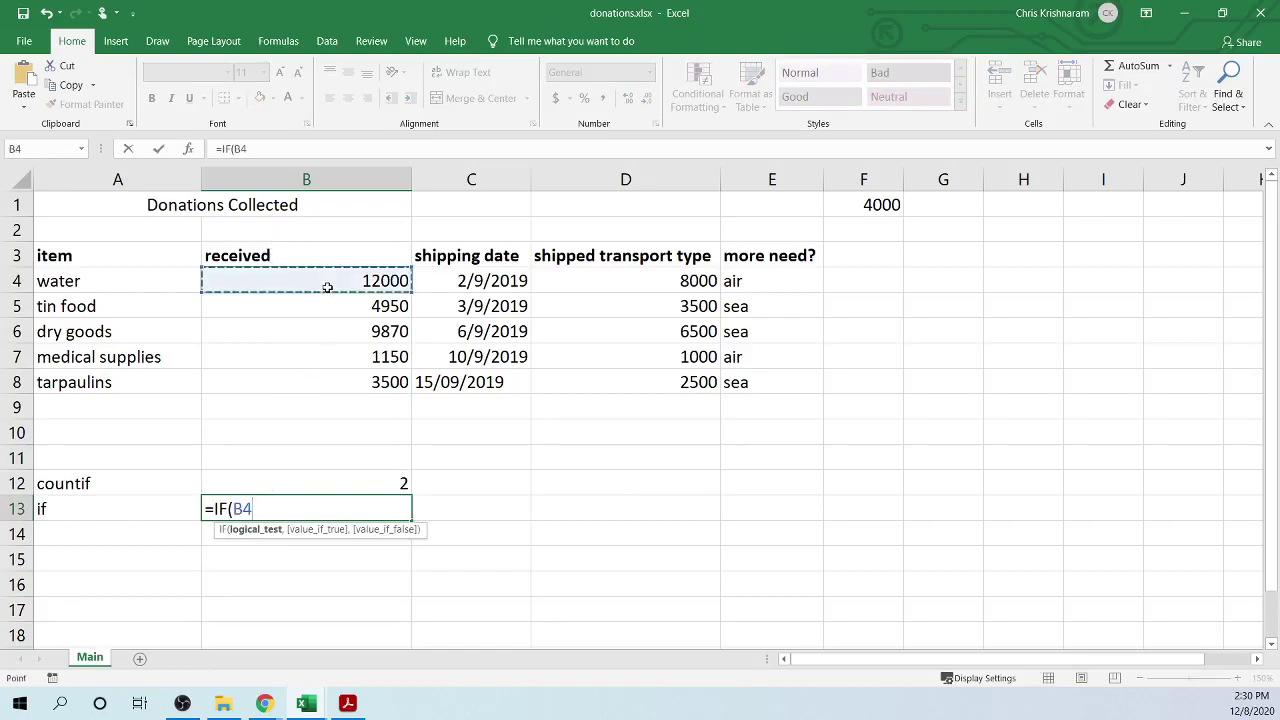
text(<)
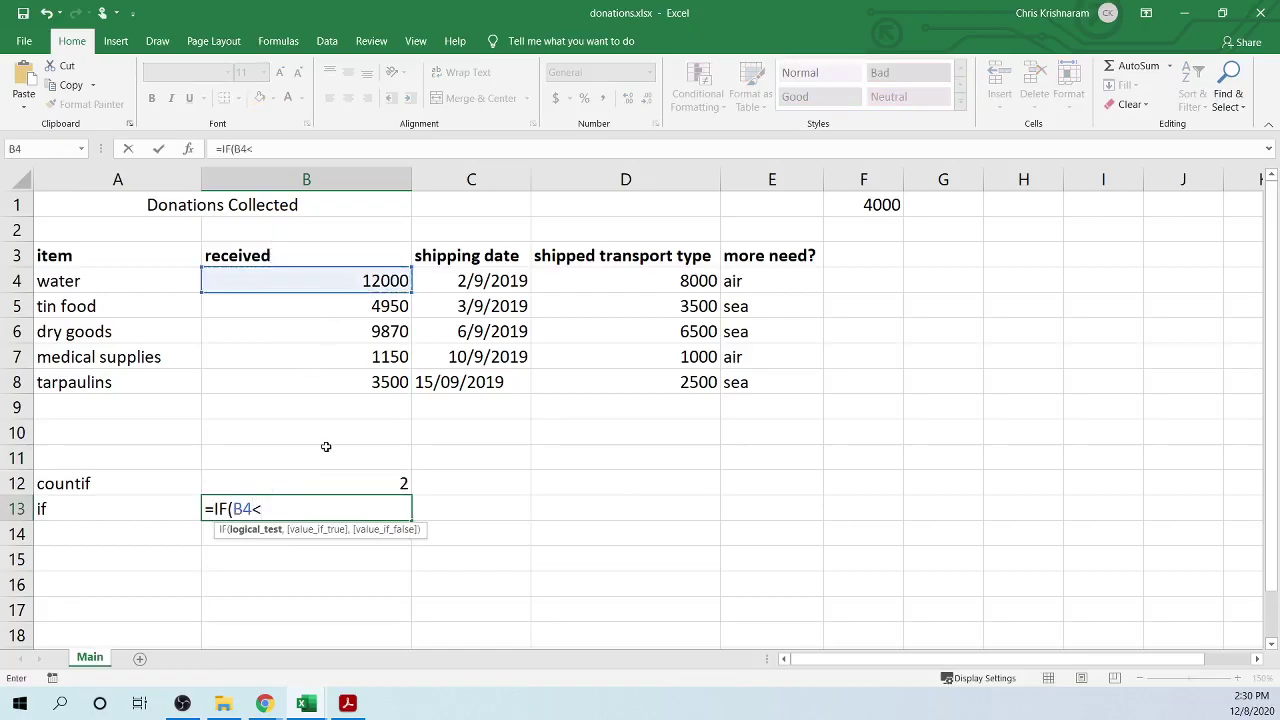
click(871, 204)
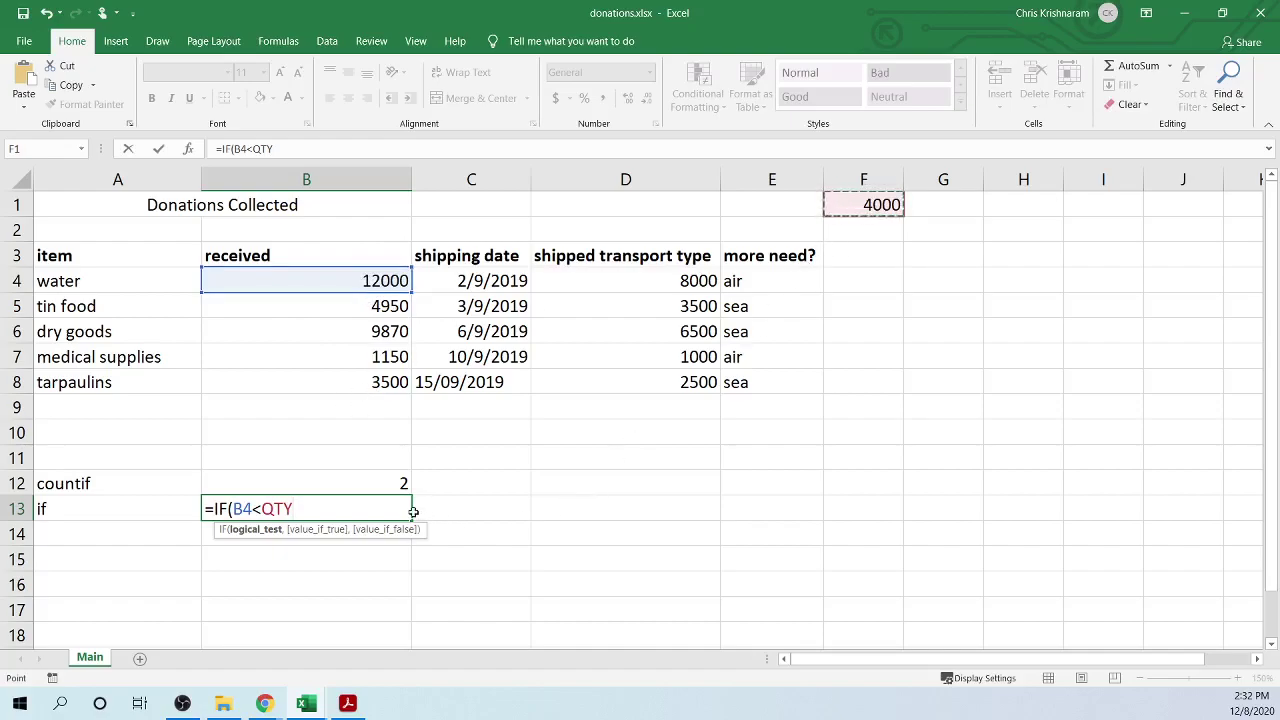
- Complete the IF formula in B13 with "YES" as the true value and "NO" as the false value
text(,)
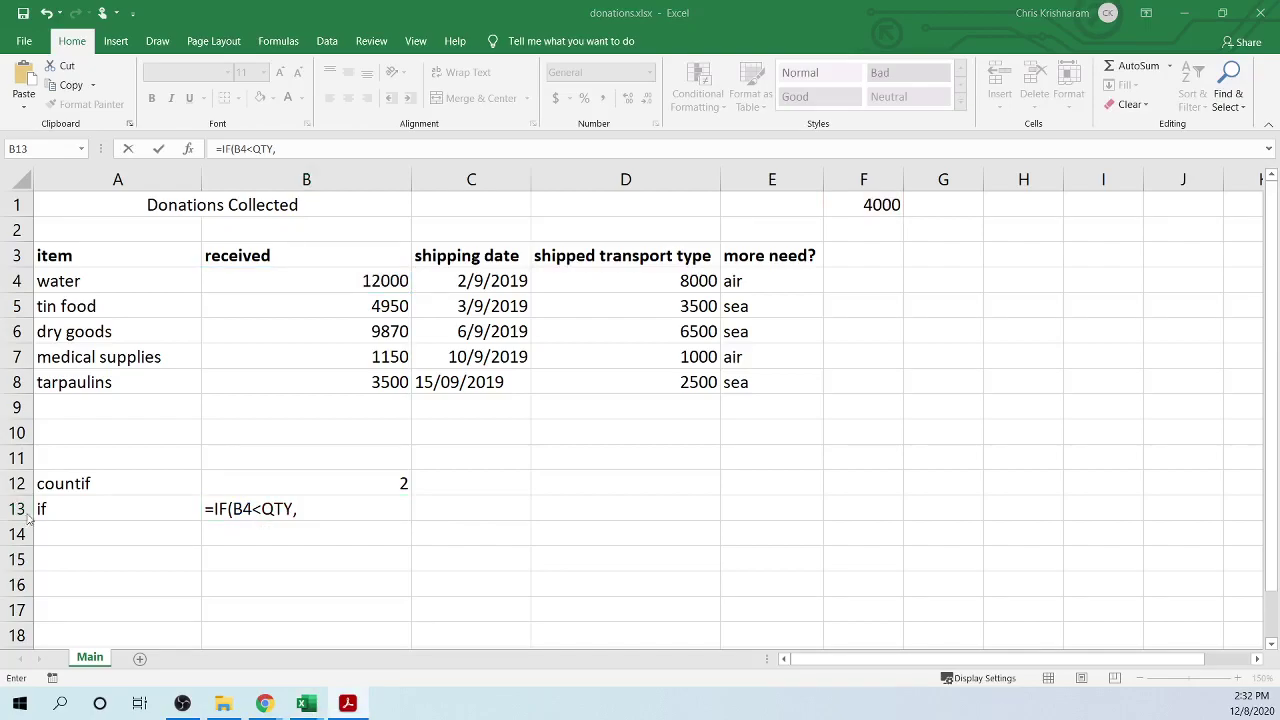
click(310, 508)
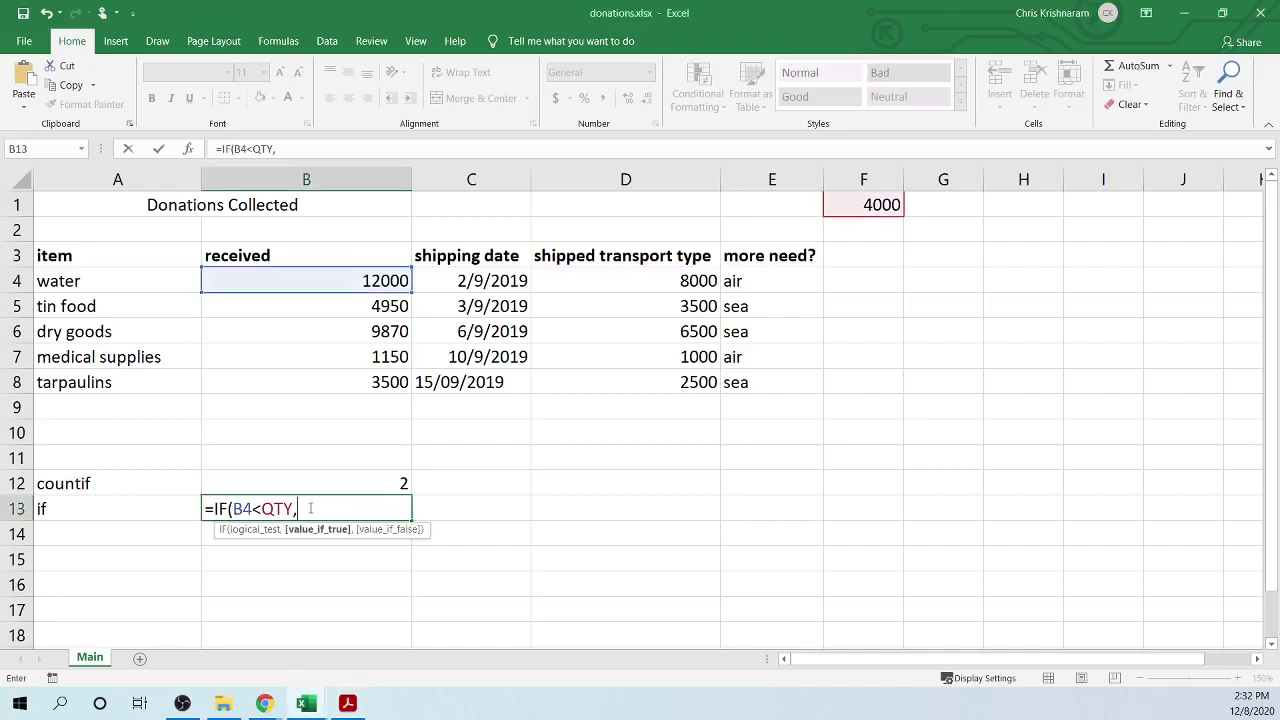
text("YES",N)
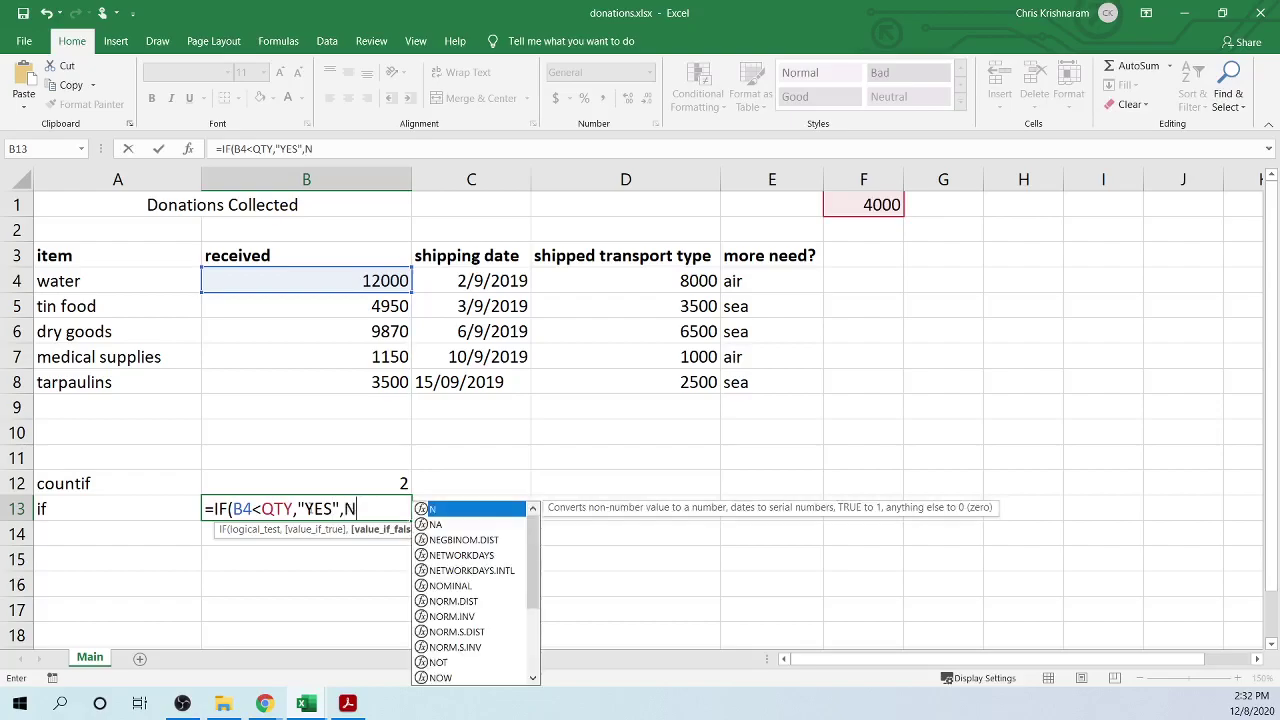
key(BackSpace)
text("N)
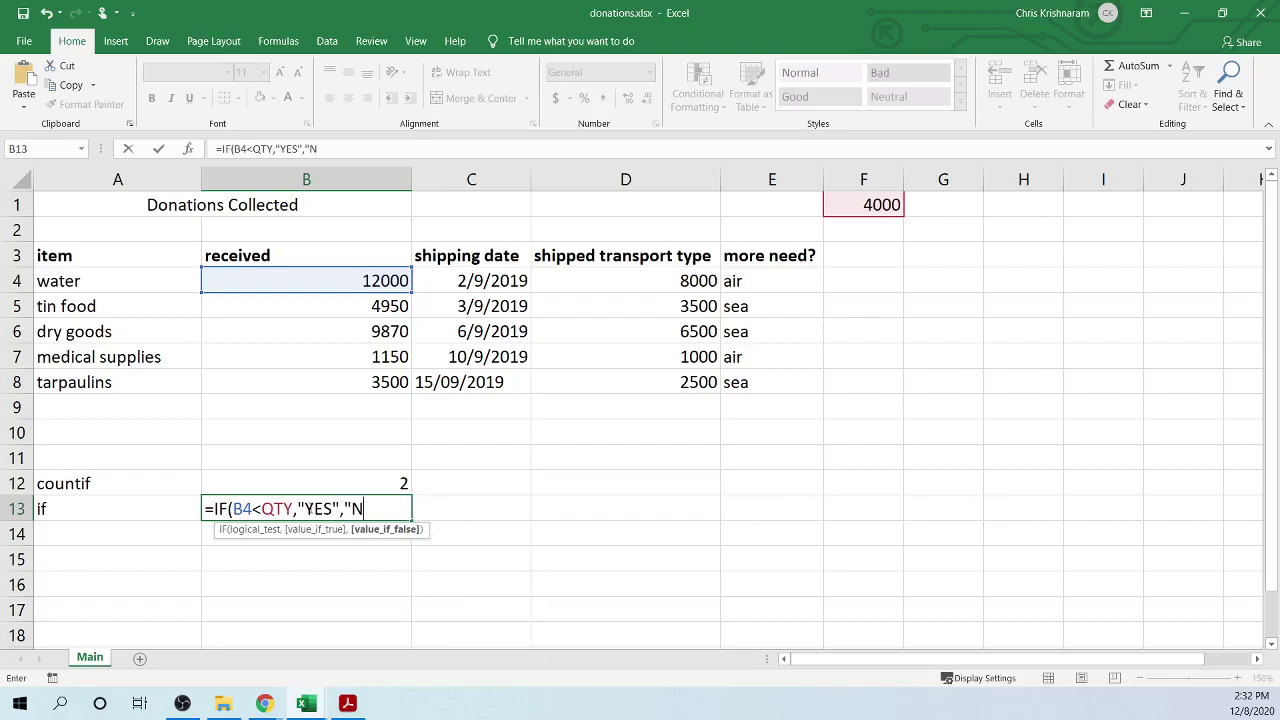
text(O"))
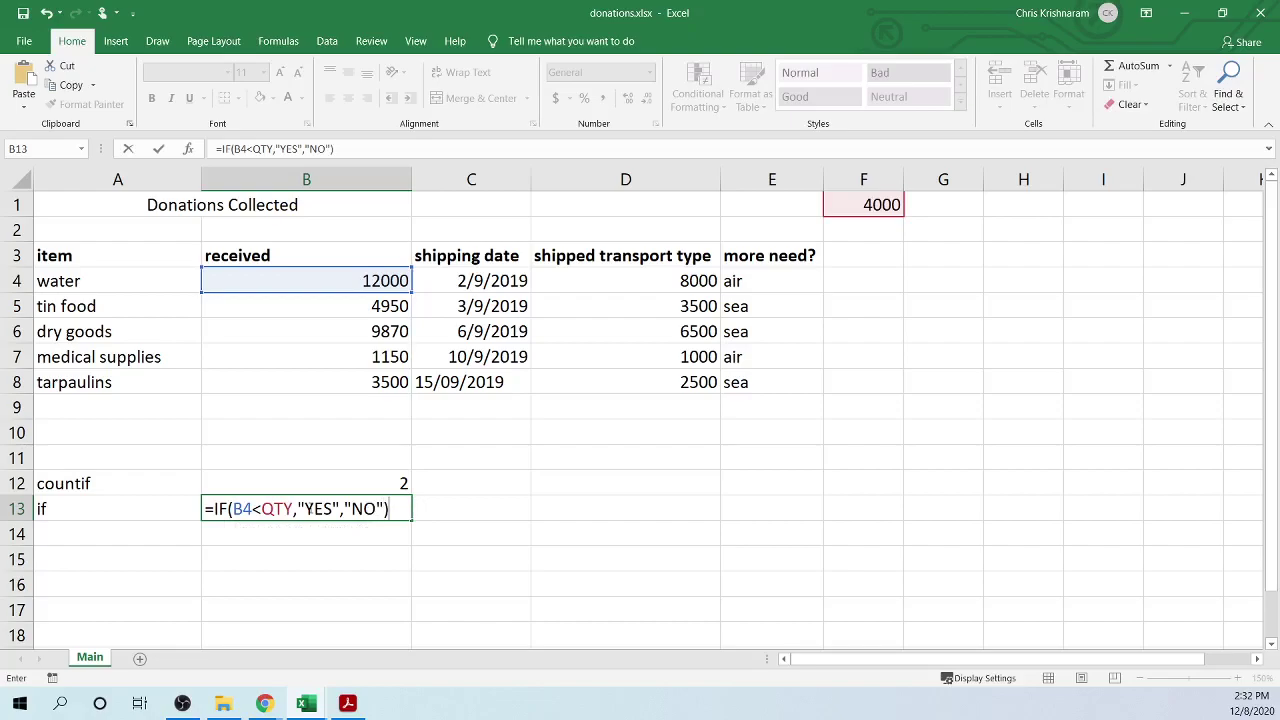
click(313, 509)
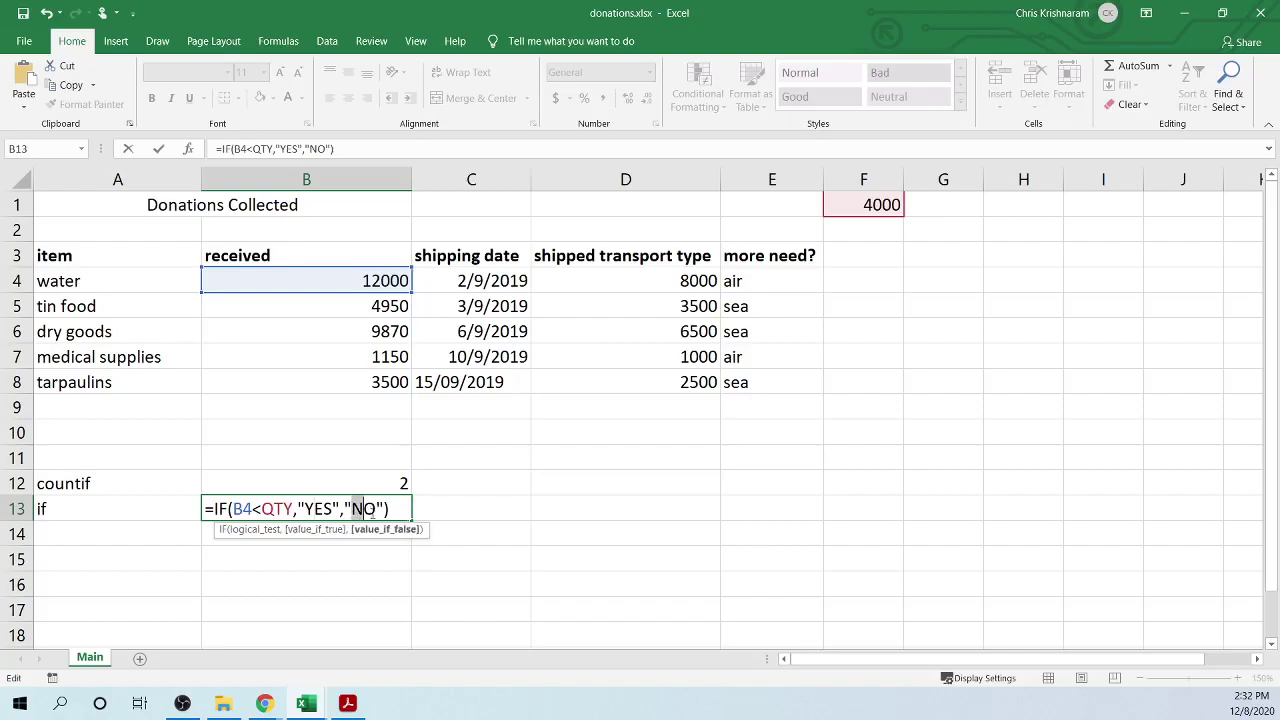
click(395, 529)
click(404, 508)
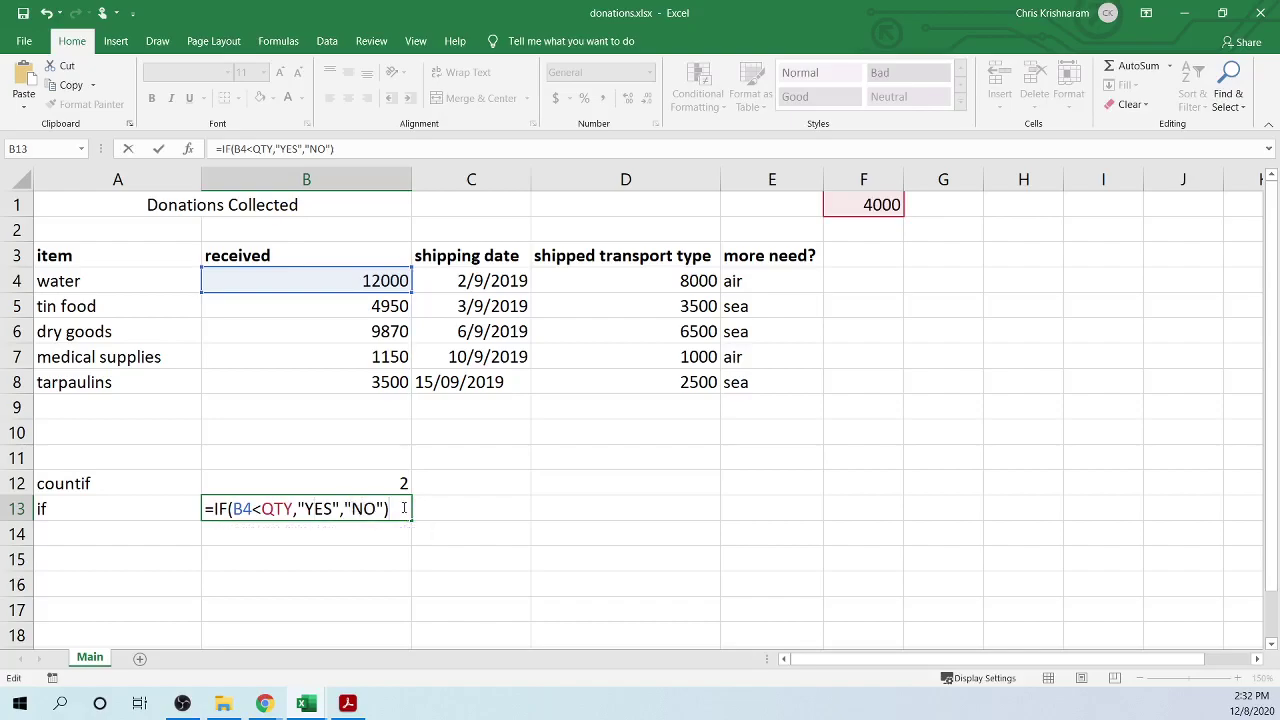
key(Return)
- Move the IF formula from B13 to cell F4 and fill it down to F8
click(366, 505)
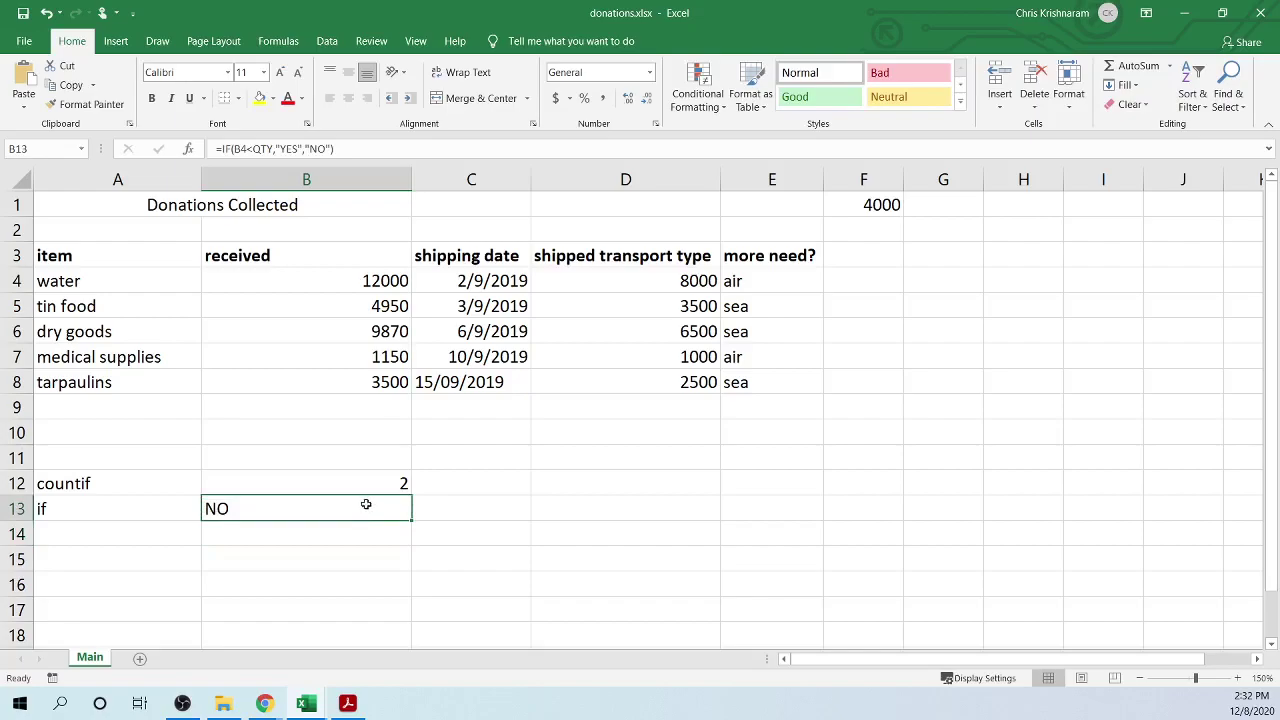
scroll(363, 503, down, 2)
scroll(326, 497, up, 2)
key(ctrl+c)
click(856, 276)
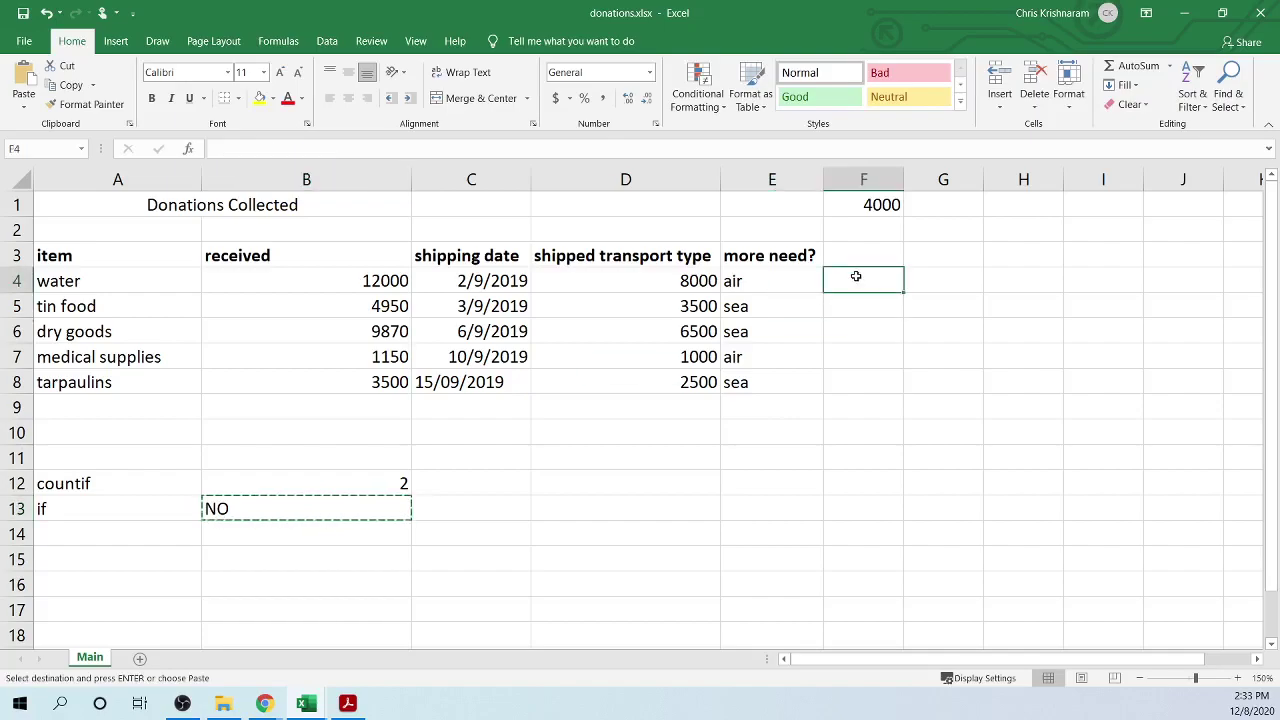
key(ctrl+v)
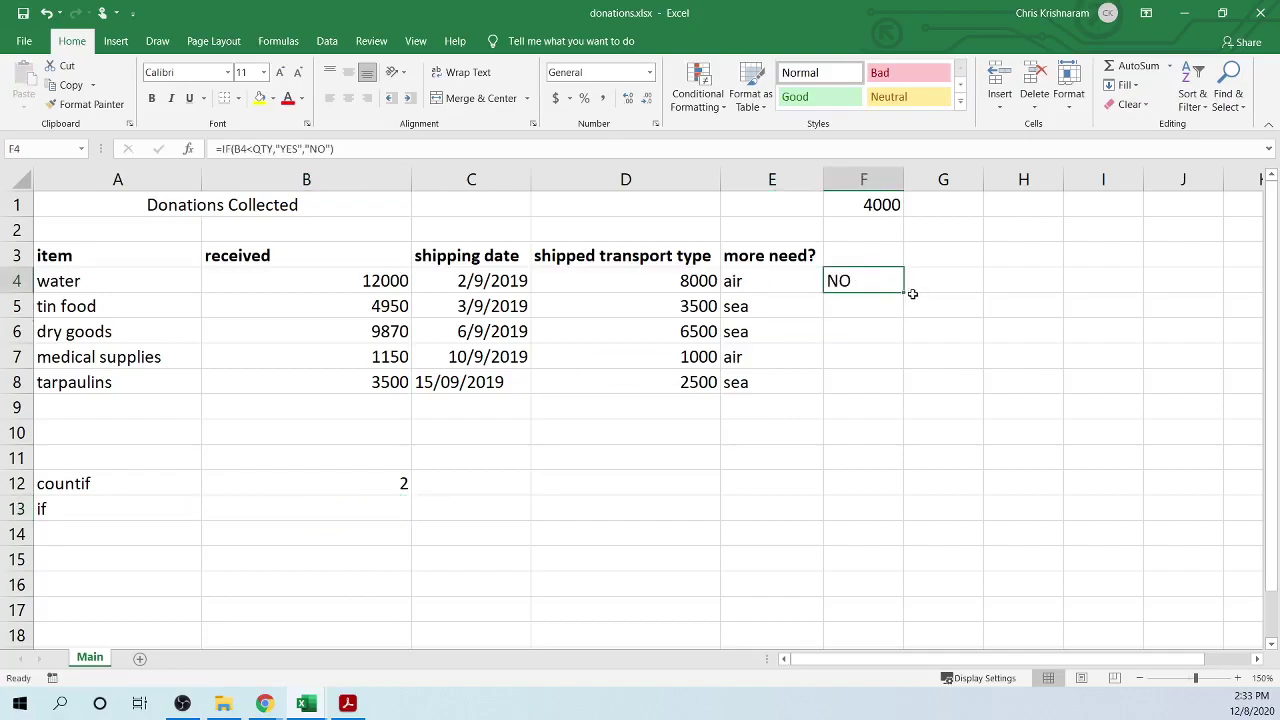
drag(903, 292, 905, 390)
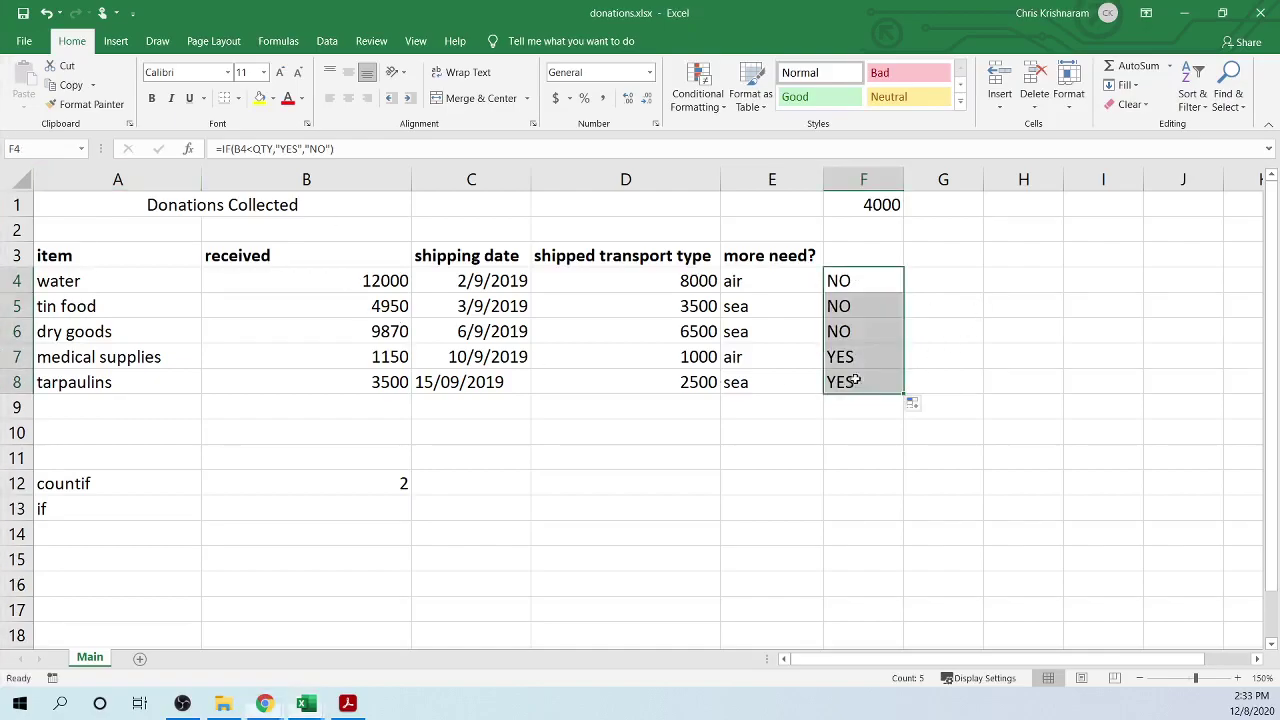
- Examine the formula in F4 alongside cells B4 and F1 that it compares, and check F5 below it
click(845, 281)
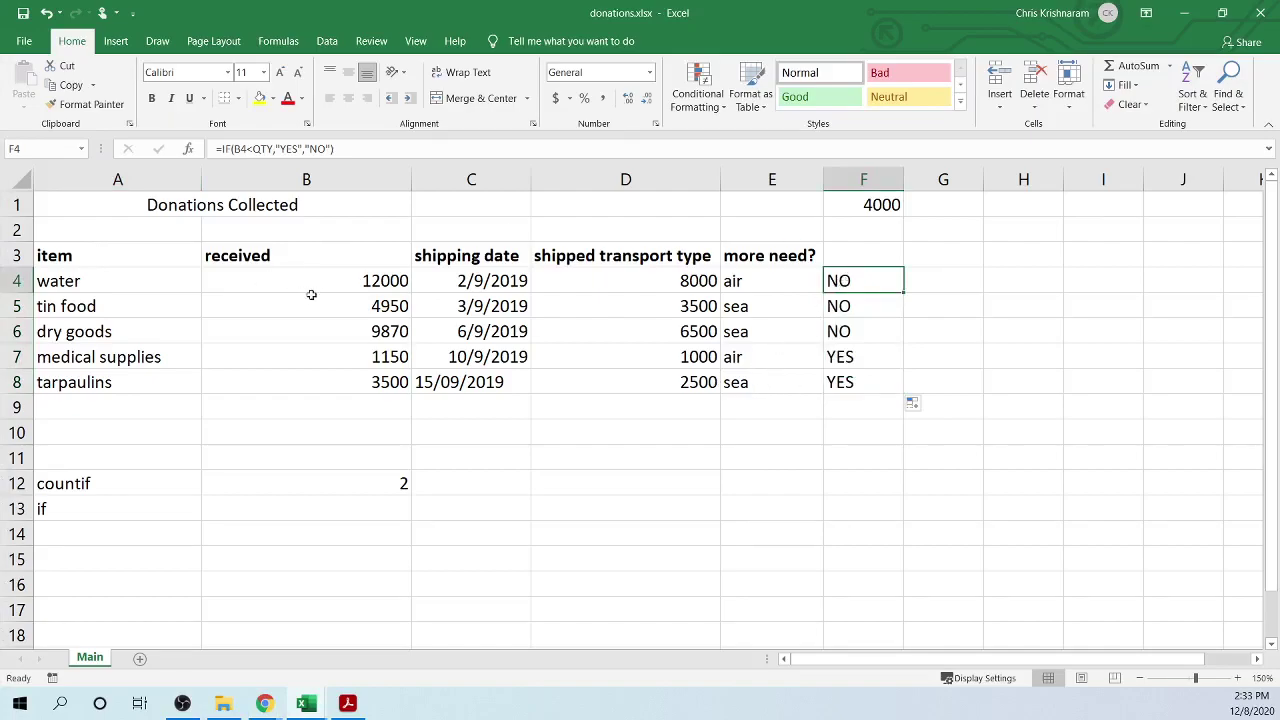
click(362, 283)
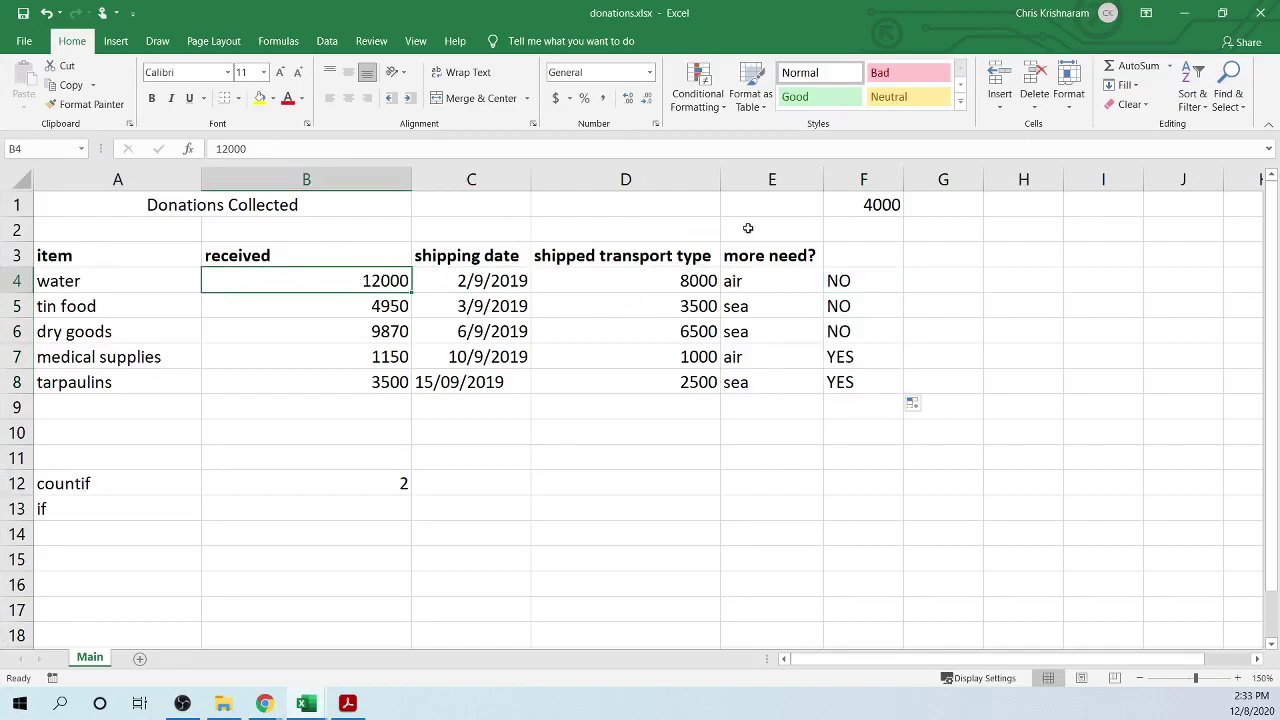
click(875, 201)
double_click(838, 281)
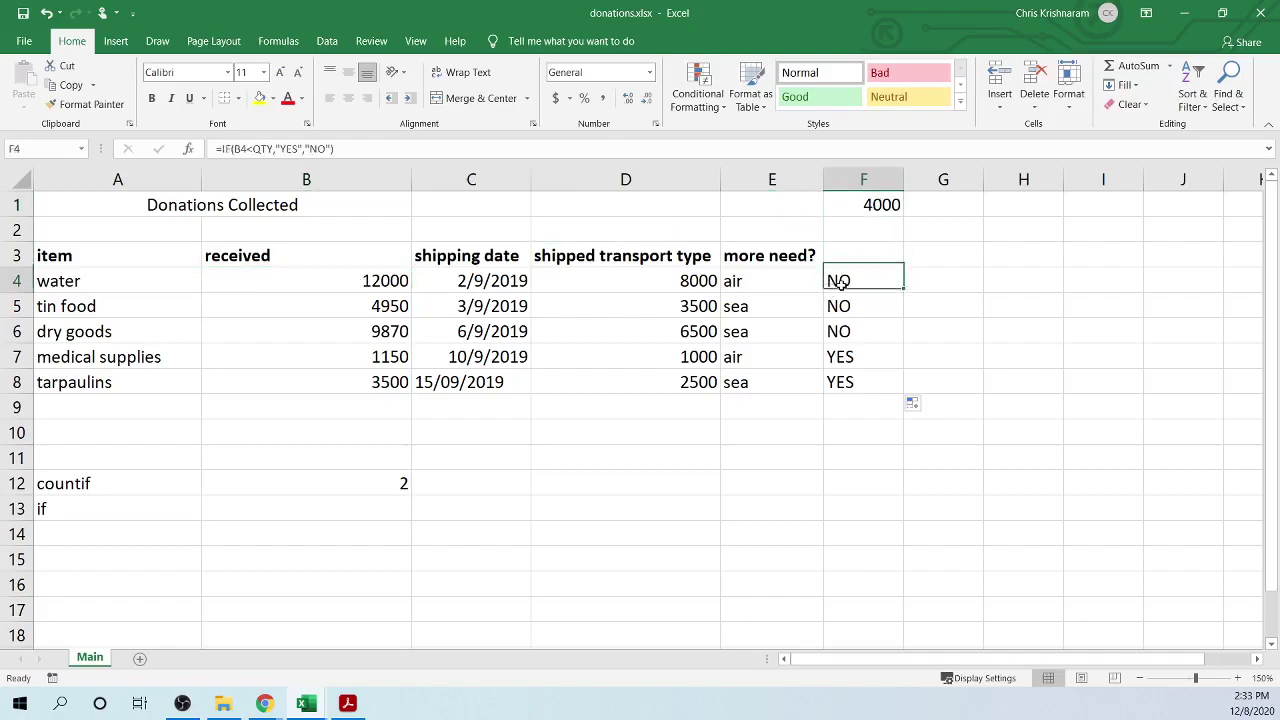
double_click(990, 281)
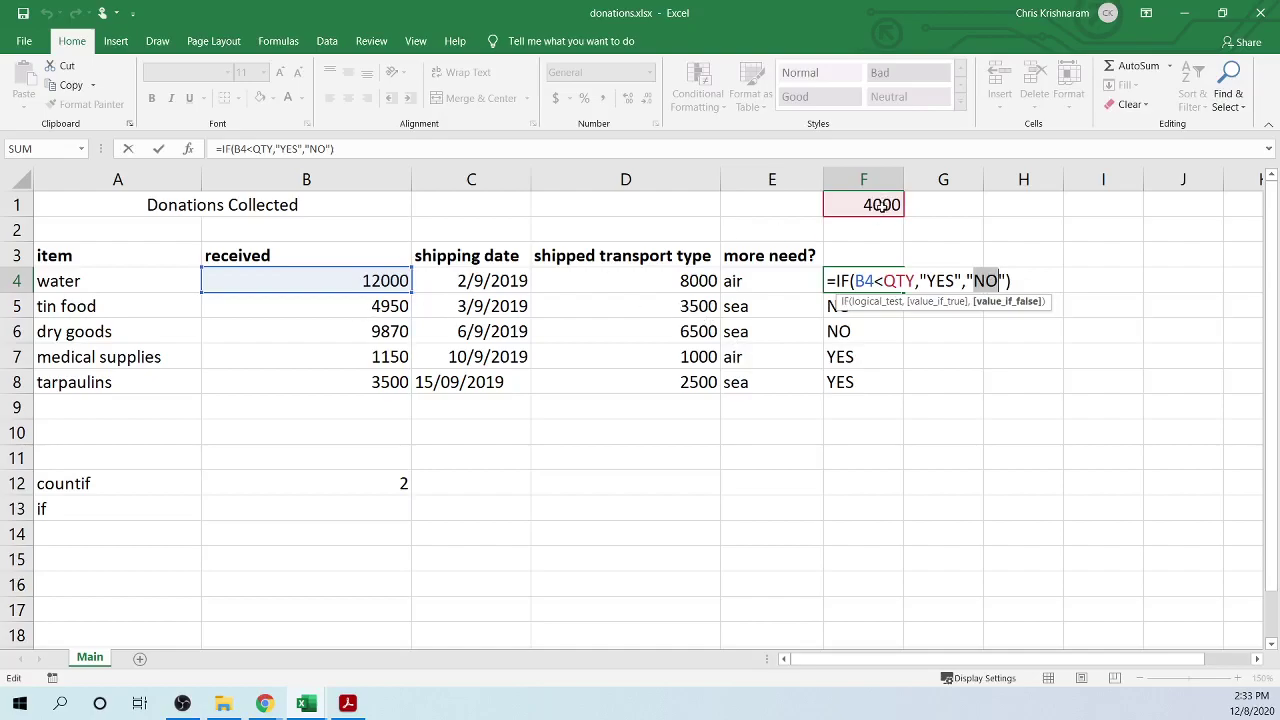
click(889, 331)
click(877, 306)
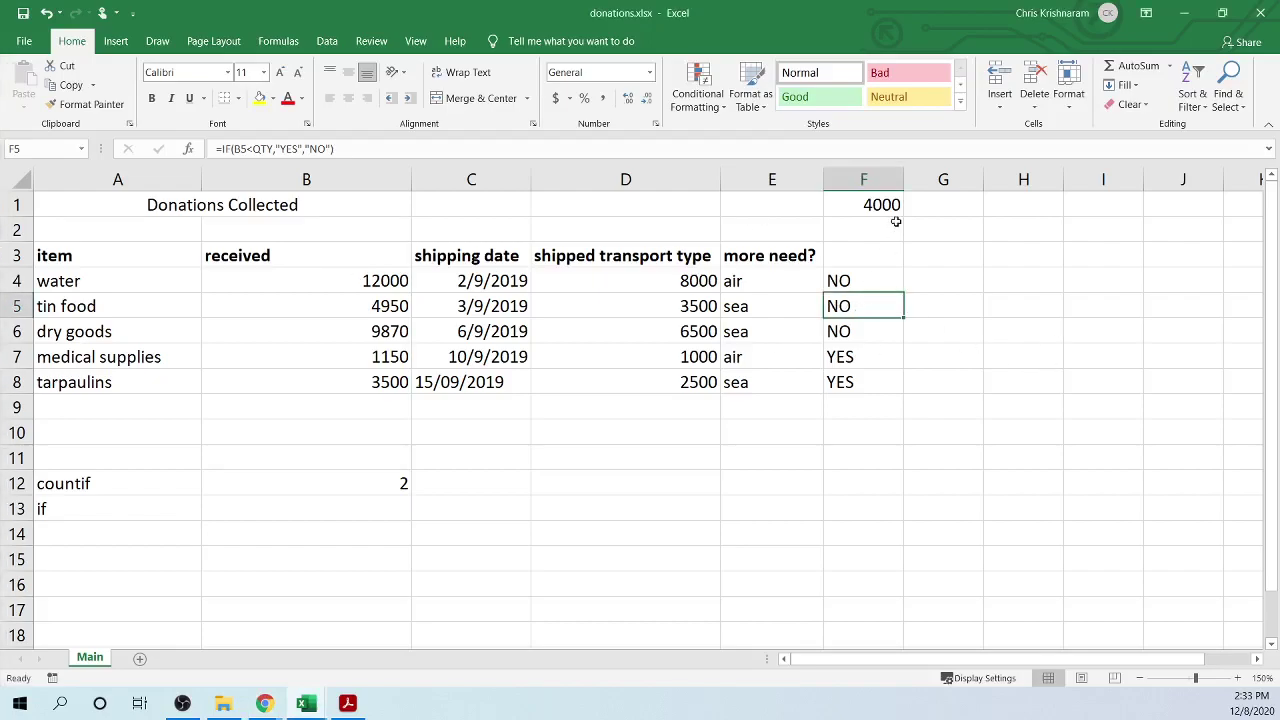
- Show the sheet's formulas and examine the cell references in F4 through F8
click(891, 288)
key(ctrl+grave)
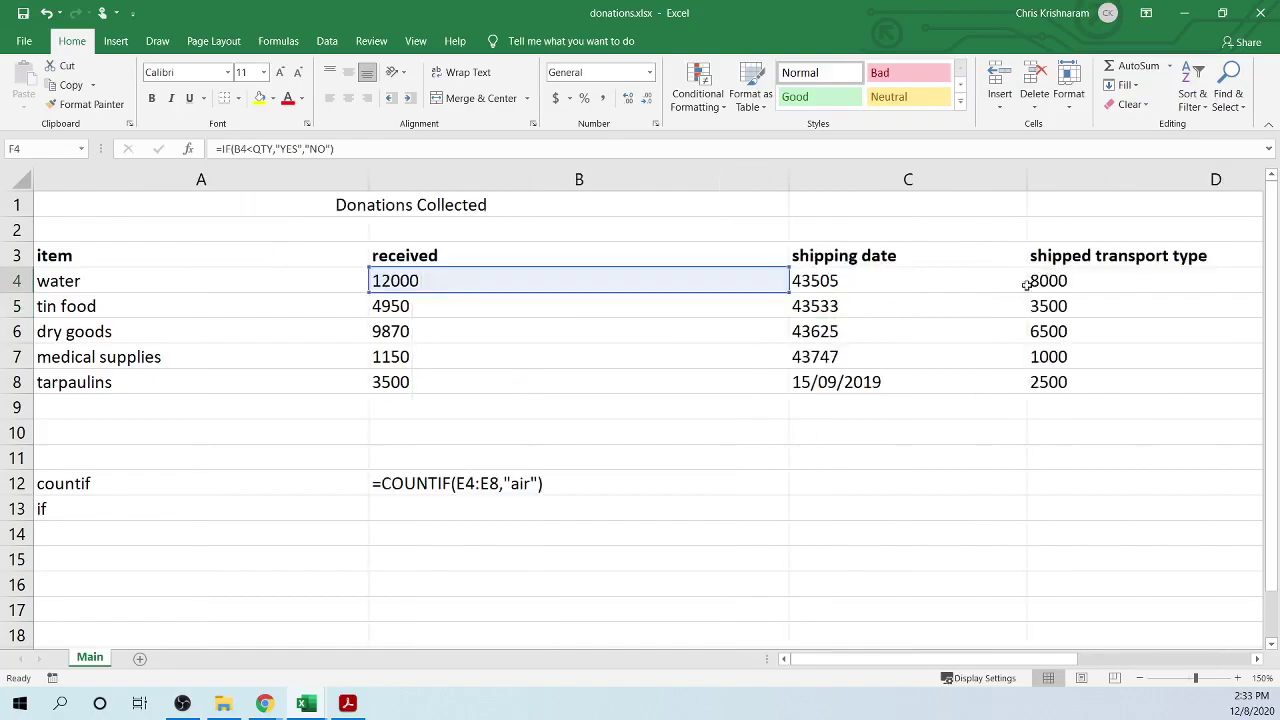
scroll(873, 661, right, 5)
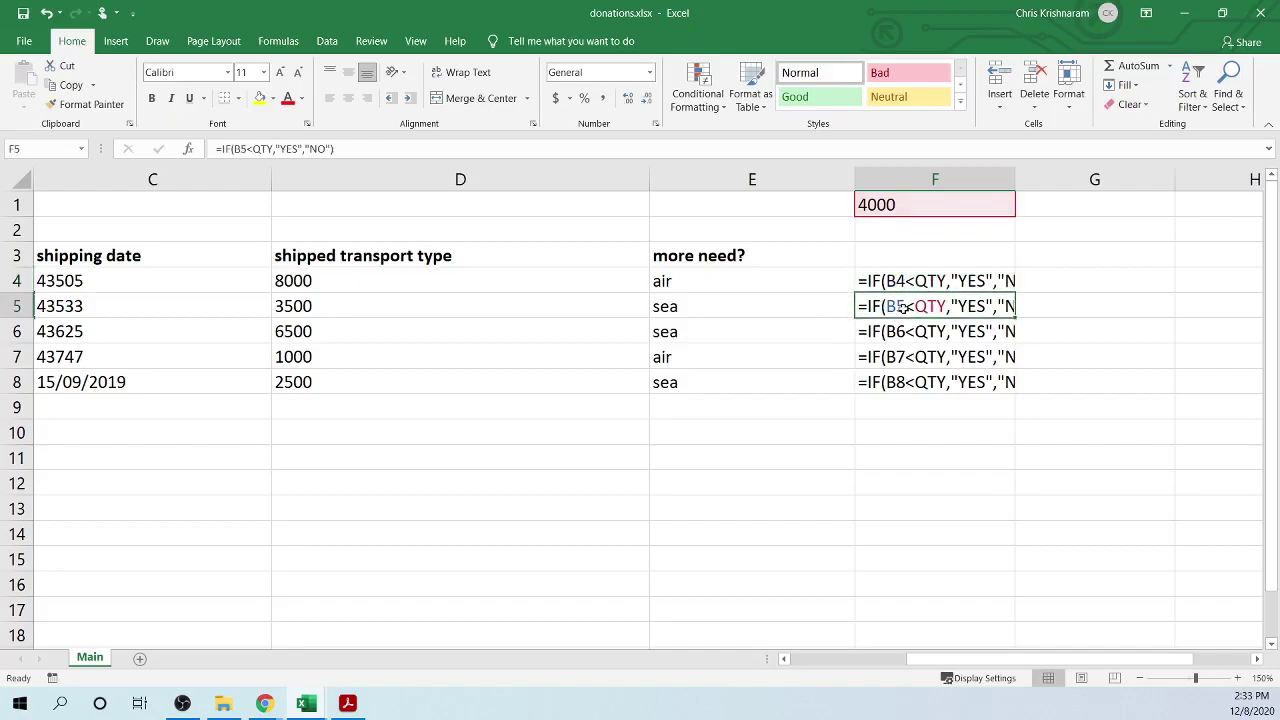
click(897, 336)
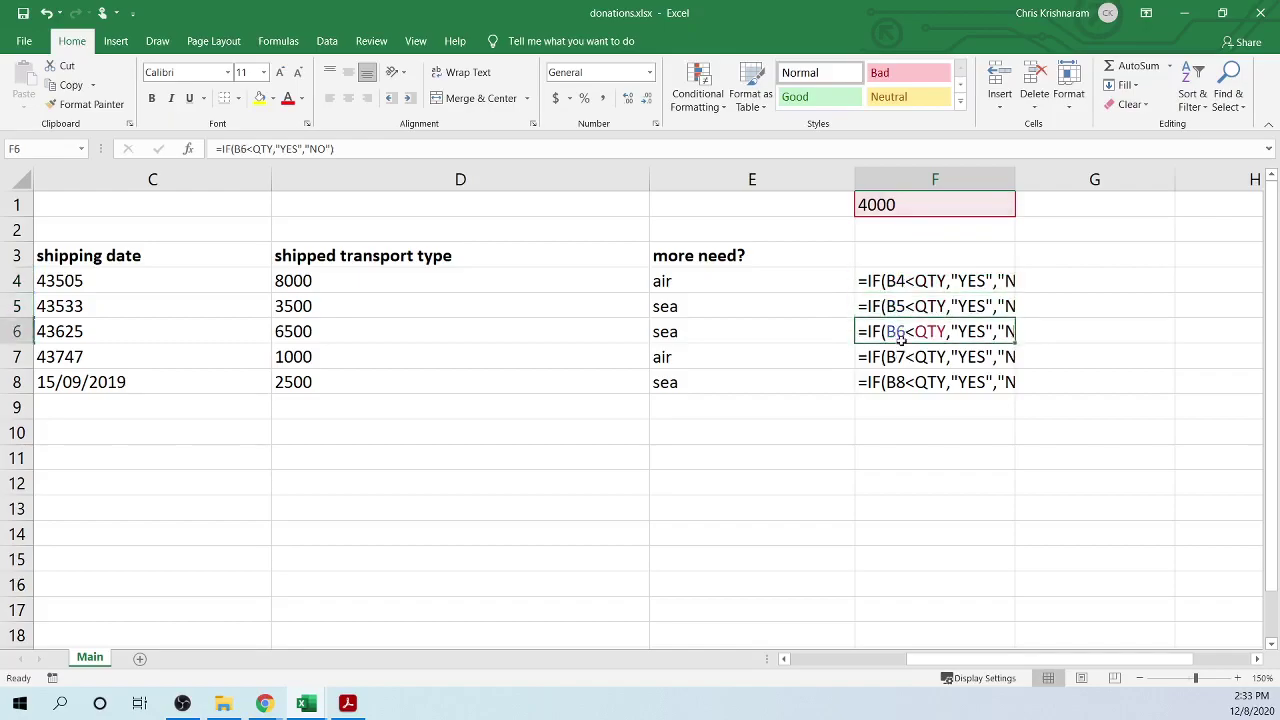
click(901, 358)
click(903, 385)
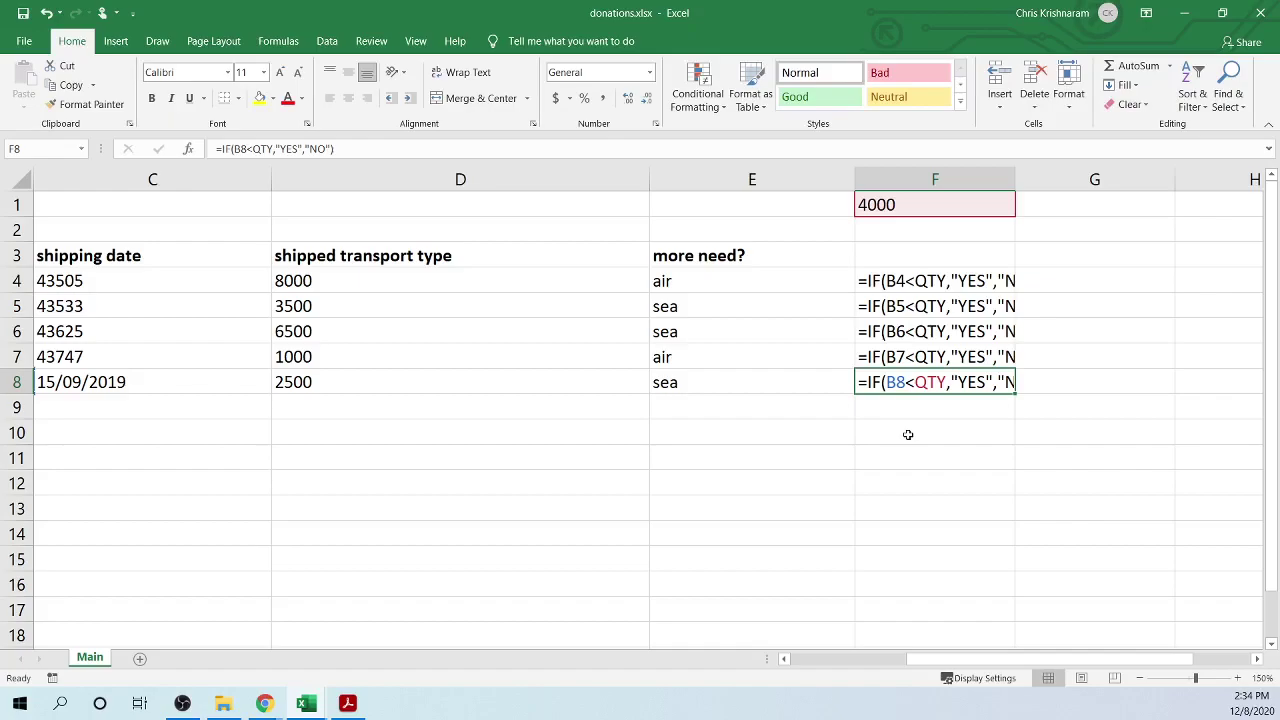
click(918, 281)
double_click(917, 281)
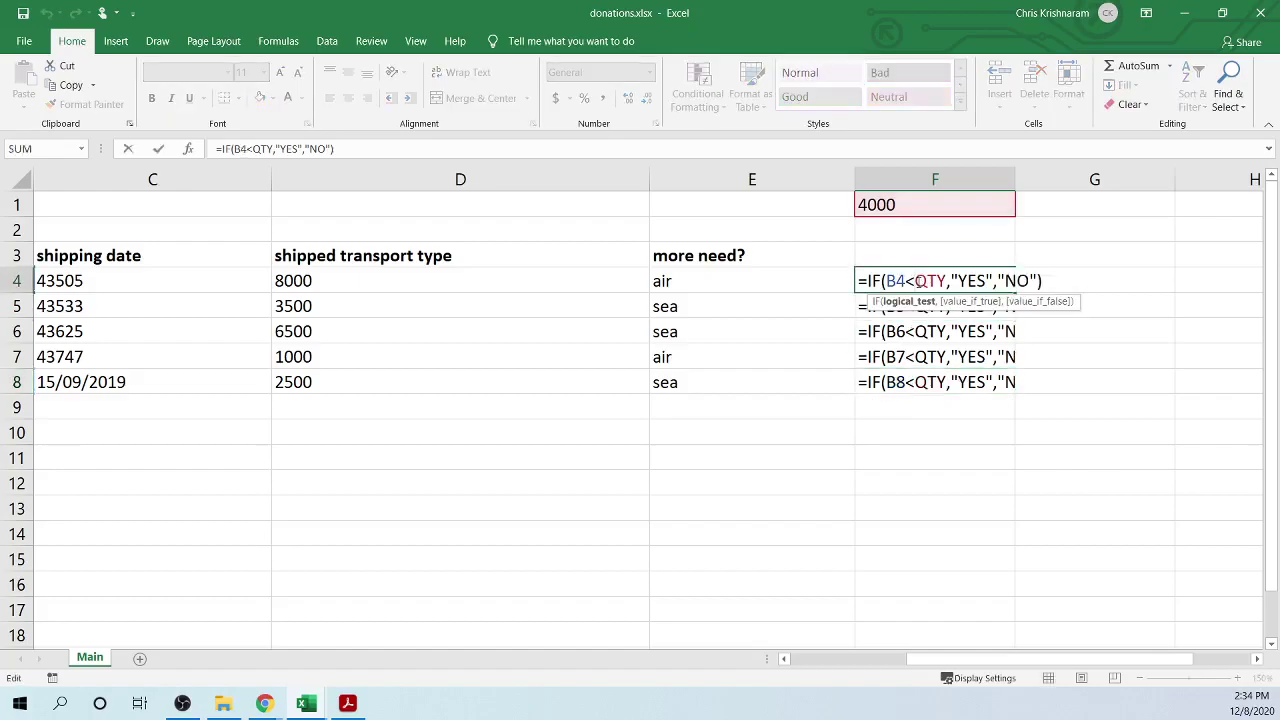
drag(994, 180, 938, 287)
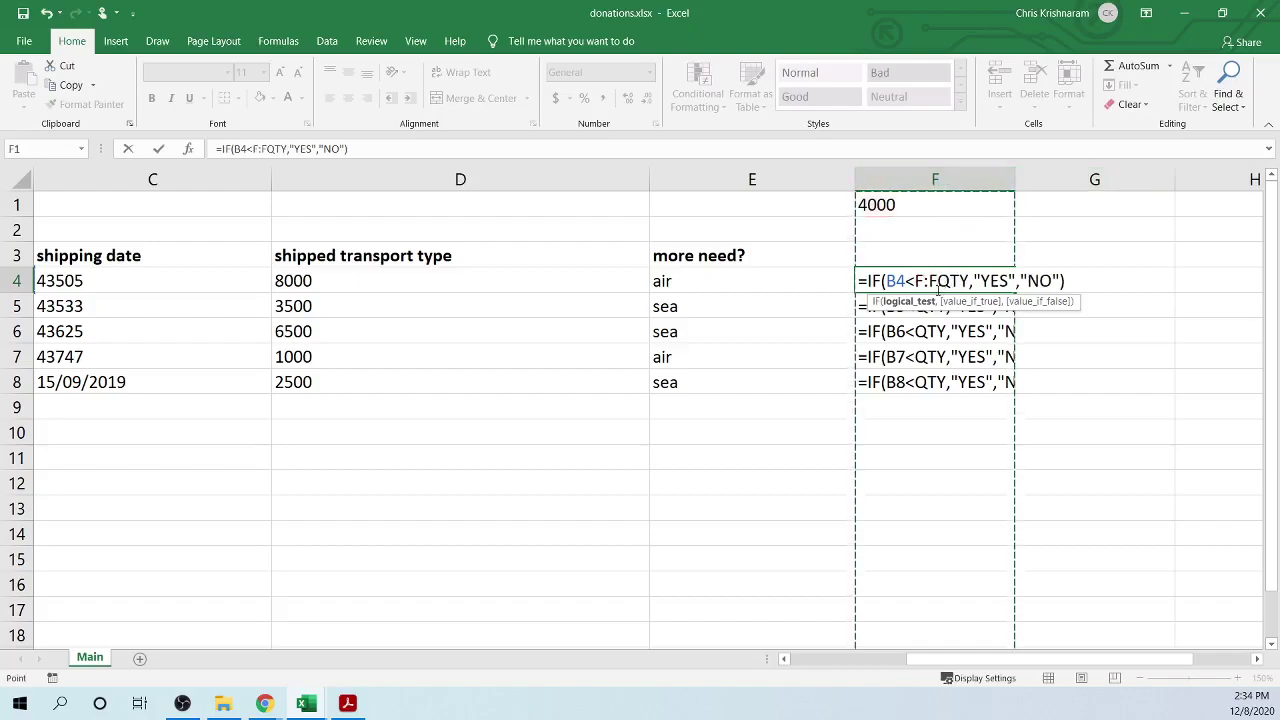
key(Escape)
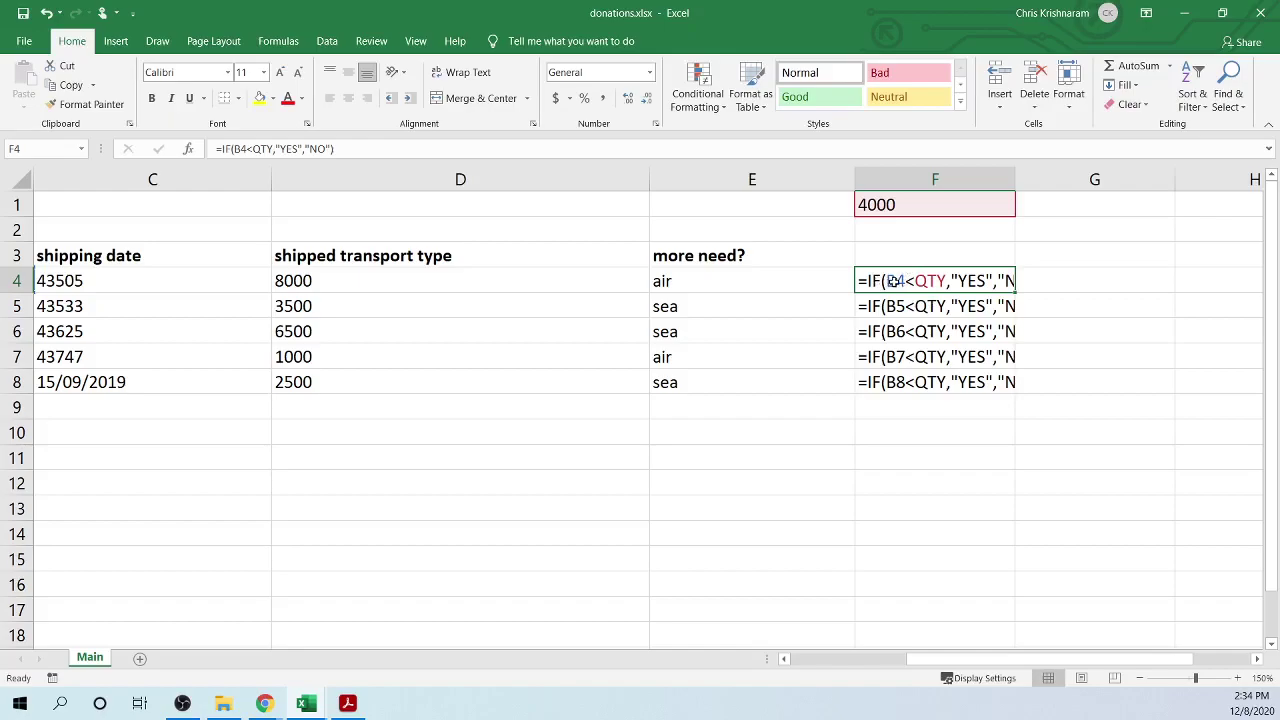
- Compare the relative references in the F5 and F6 formulas with their row numbers
click(892, 309)
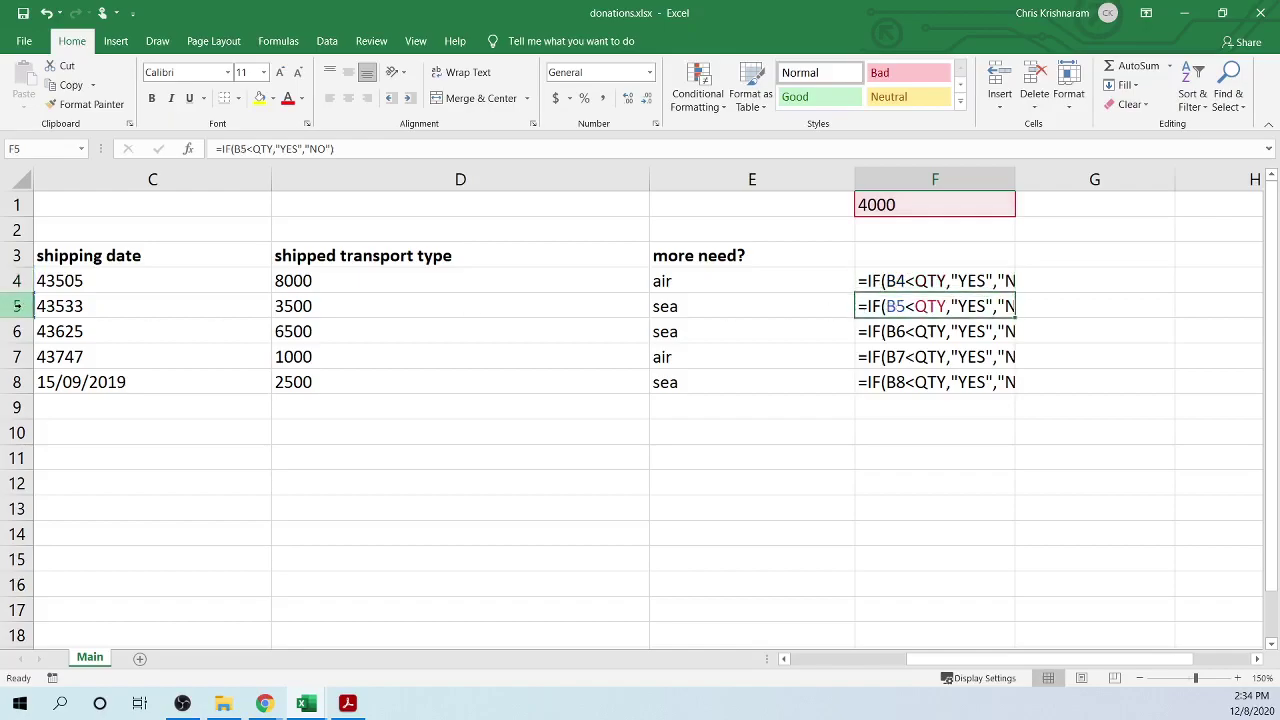
click(885, 335)
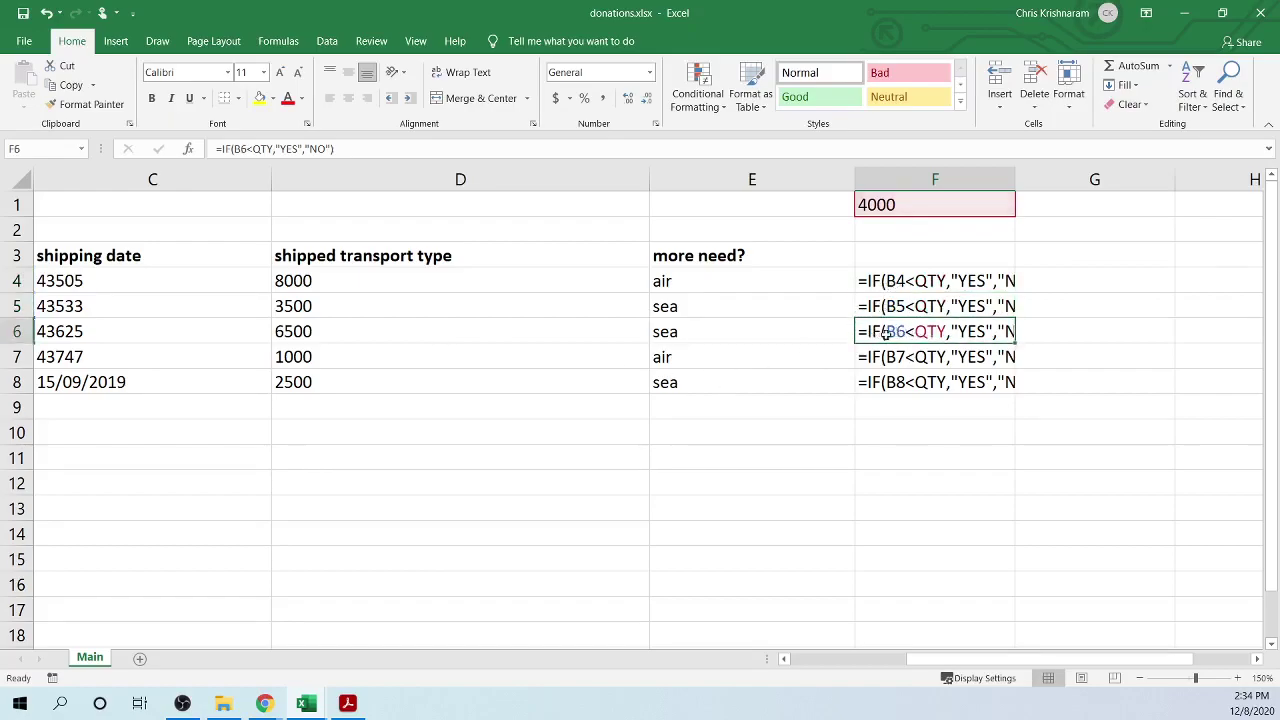
click(14, 331)
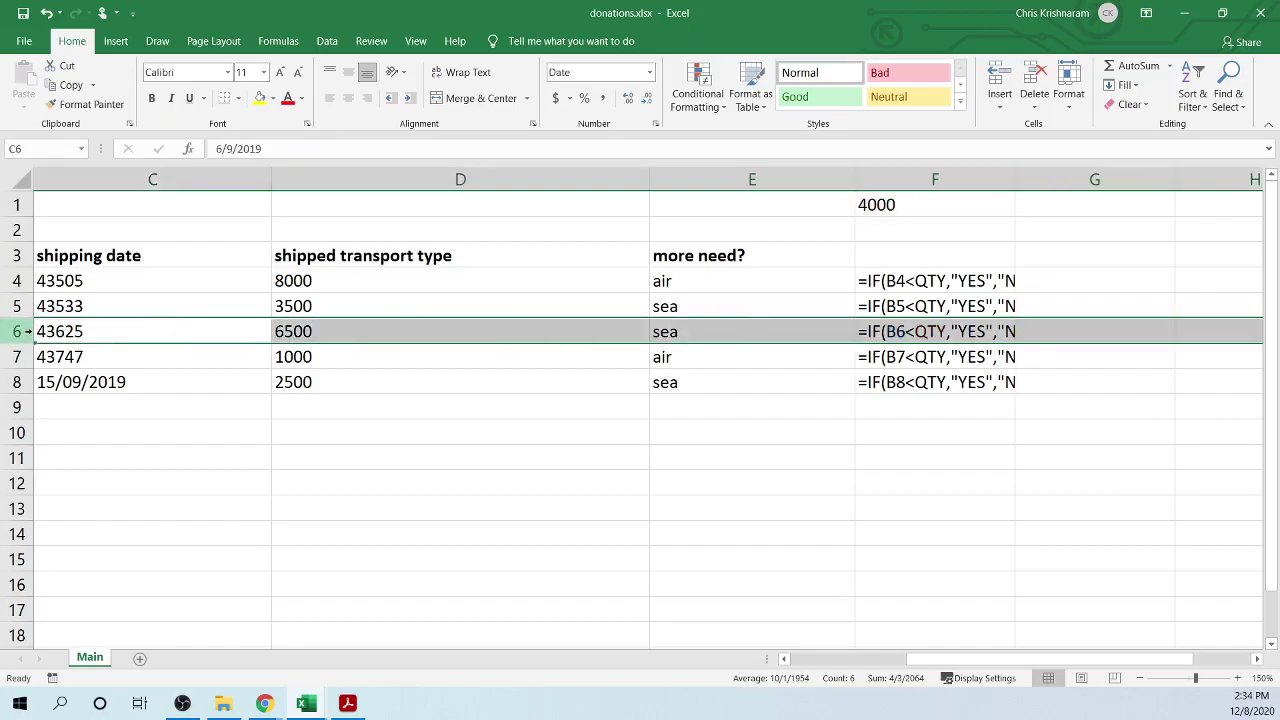
- Copy the formula text =IF(B6<QTY,"YES","NO") out of F6 and paste it into D13
double_click(905, 331)
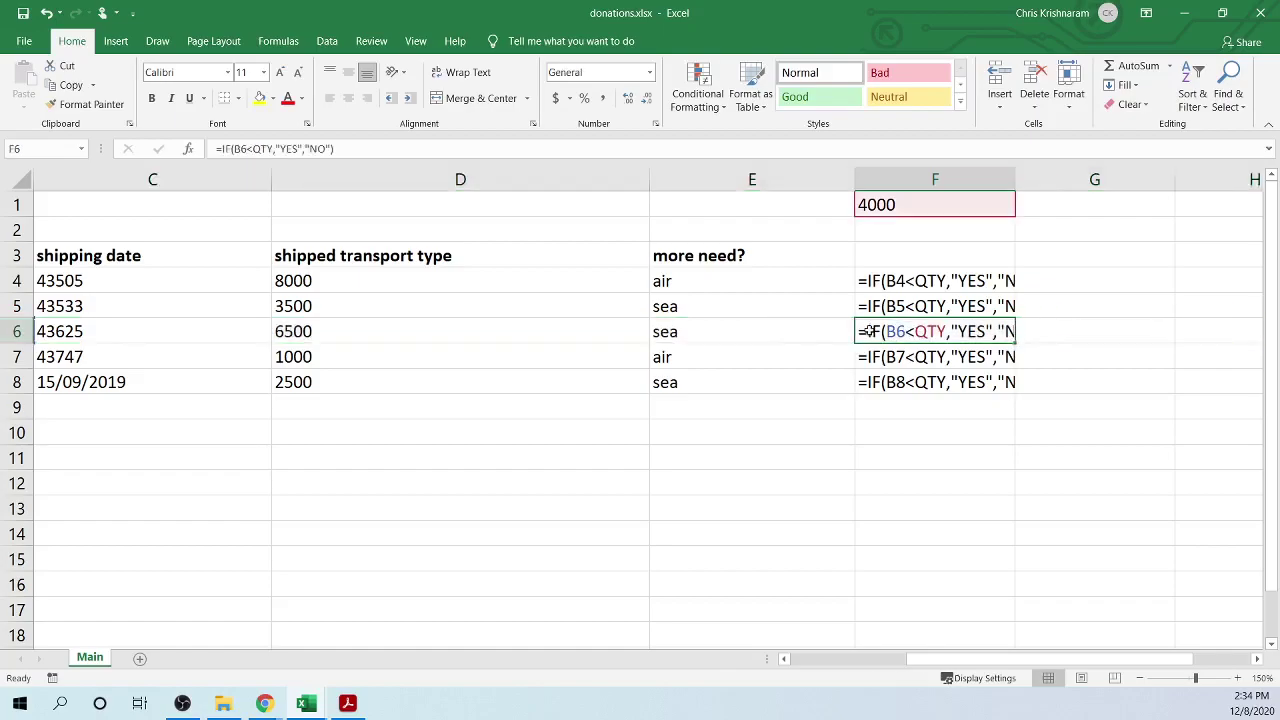
double_click(860, 331)
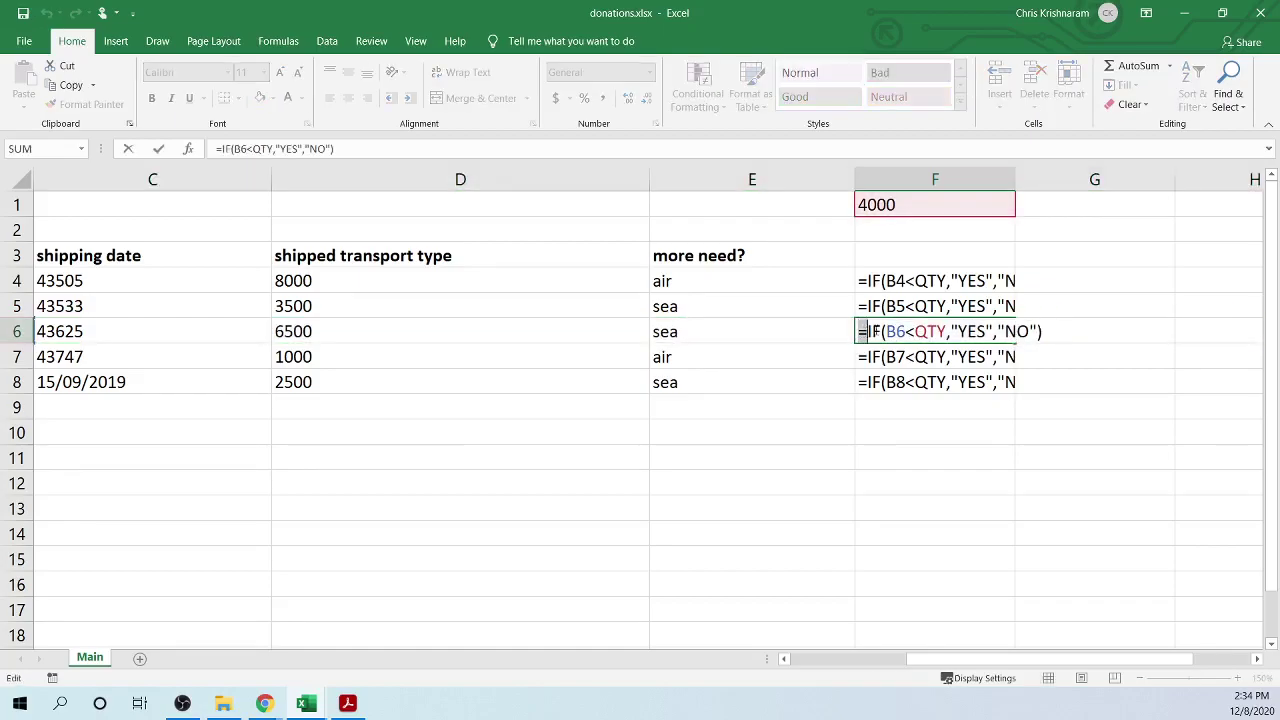
drag(860, 331, 1054, 331)
key(ctrl+c)
click(519, 502)
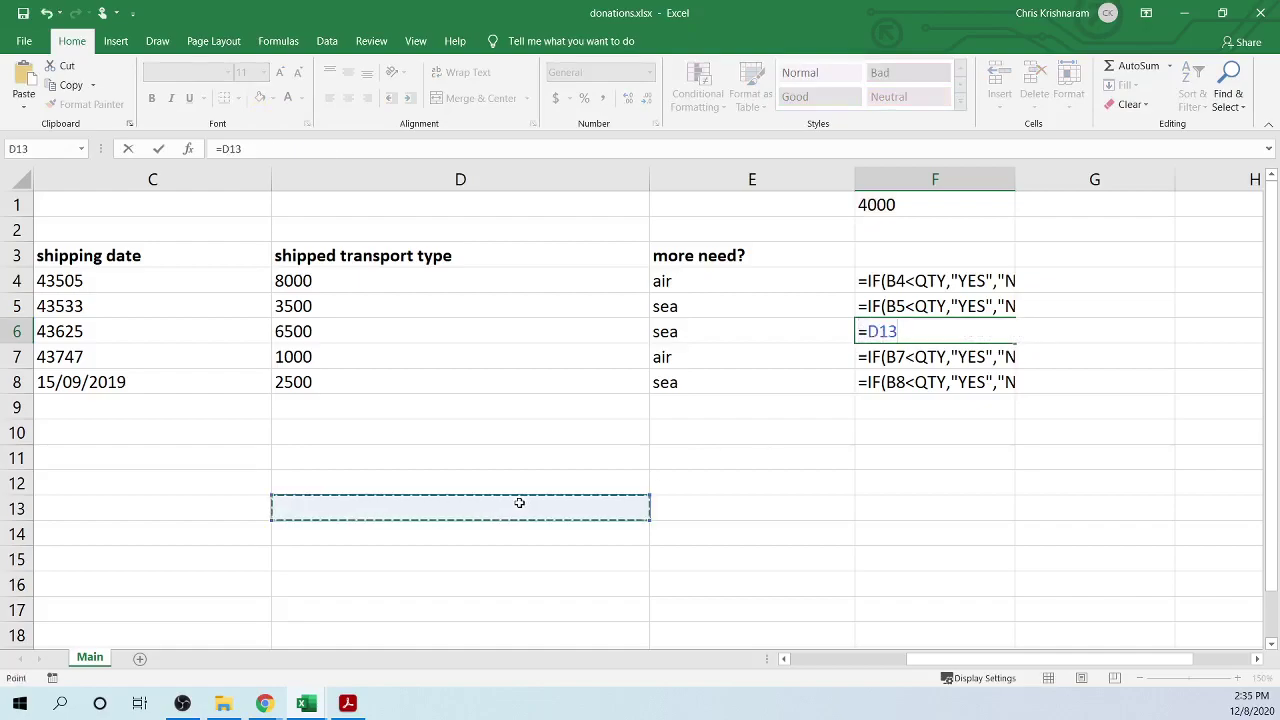
key(ctrl+v)
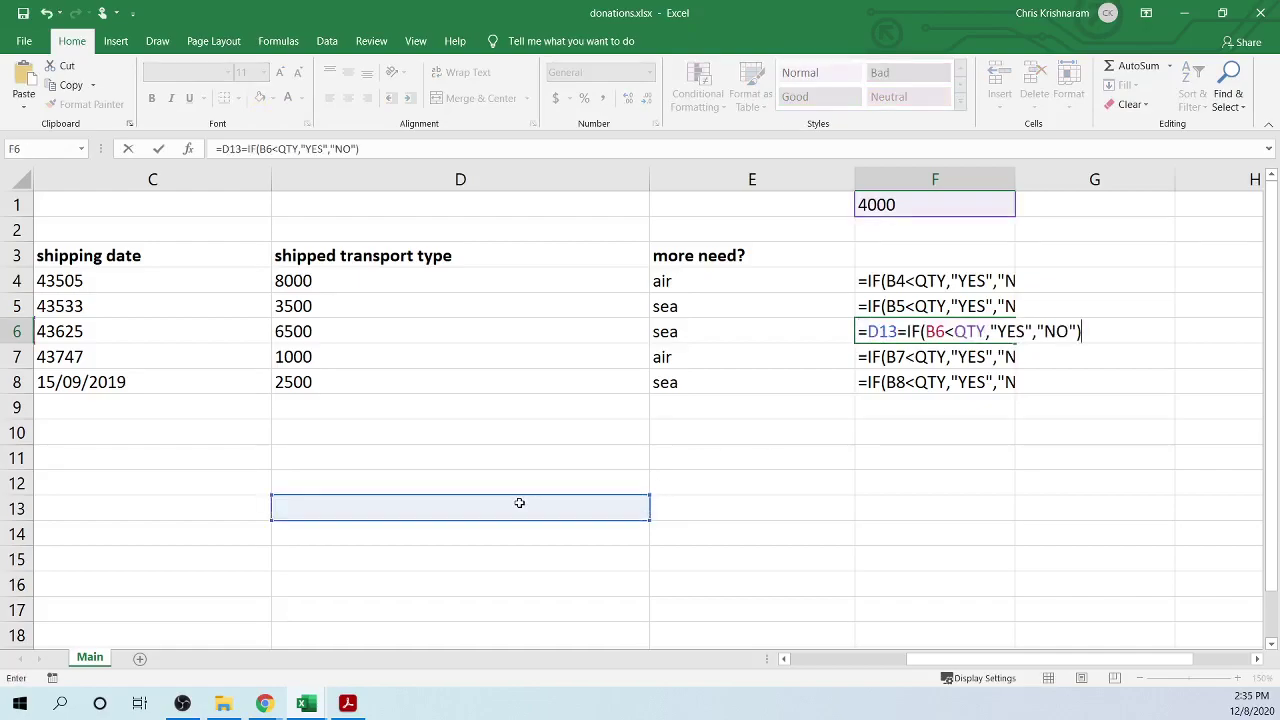
key(ctrl+z)
key(Escape)
click(522, 506)
key(ctrl+v)
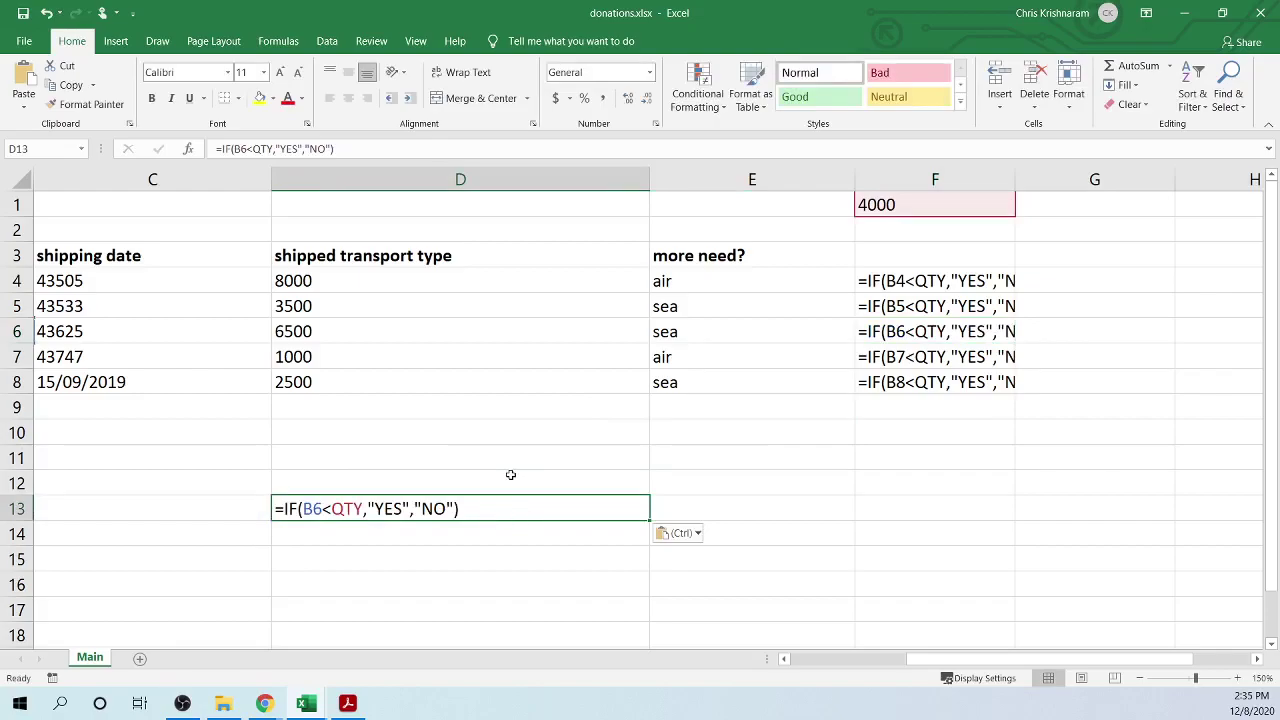
key(Return)
- Undo the formula text pasted into D13
double_click(490, 508)
key(Escape)
key(ctrl+z)
- Try copying cell F6 itself into D13, check the pasted formula's cell reference, and undo the paste
click(935, 331)
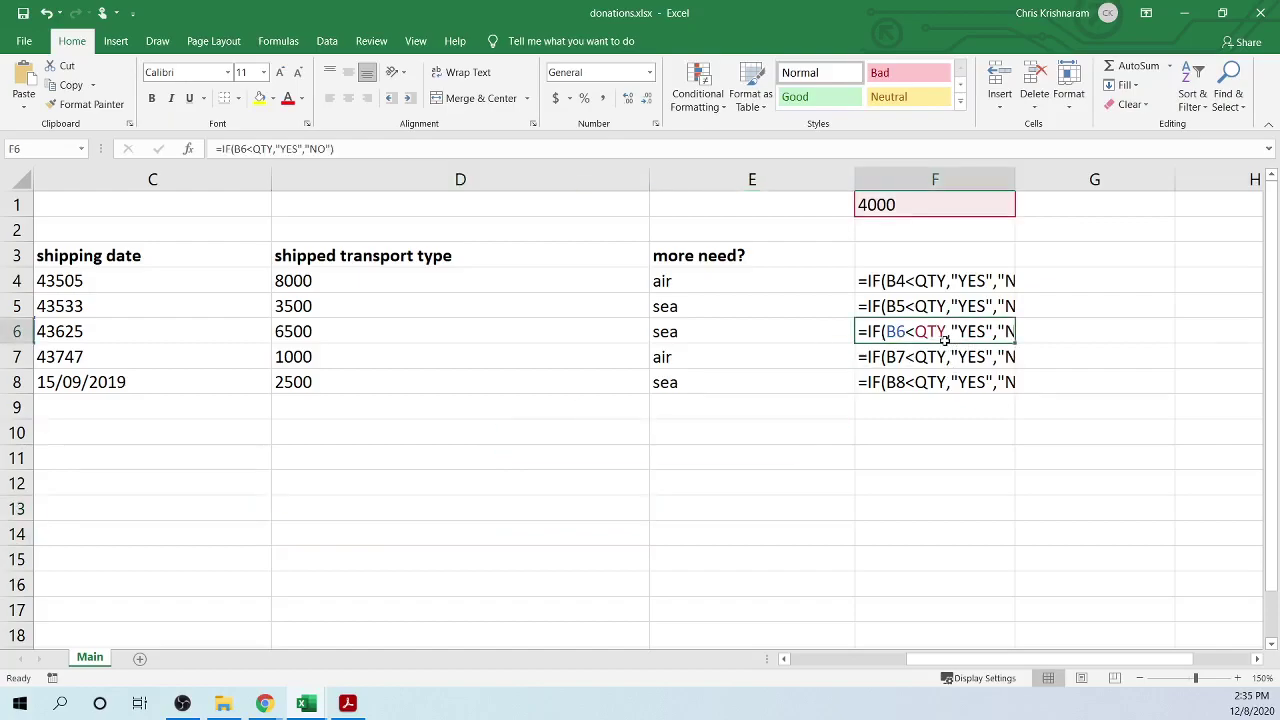
key(ctrl+c)
click(386, 506)
key(ctrl+v)
click(444, 438)
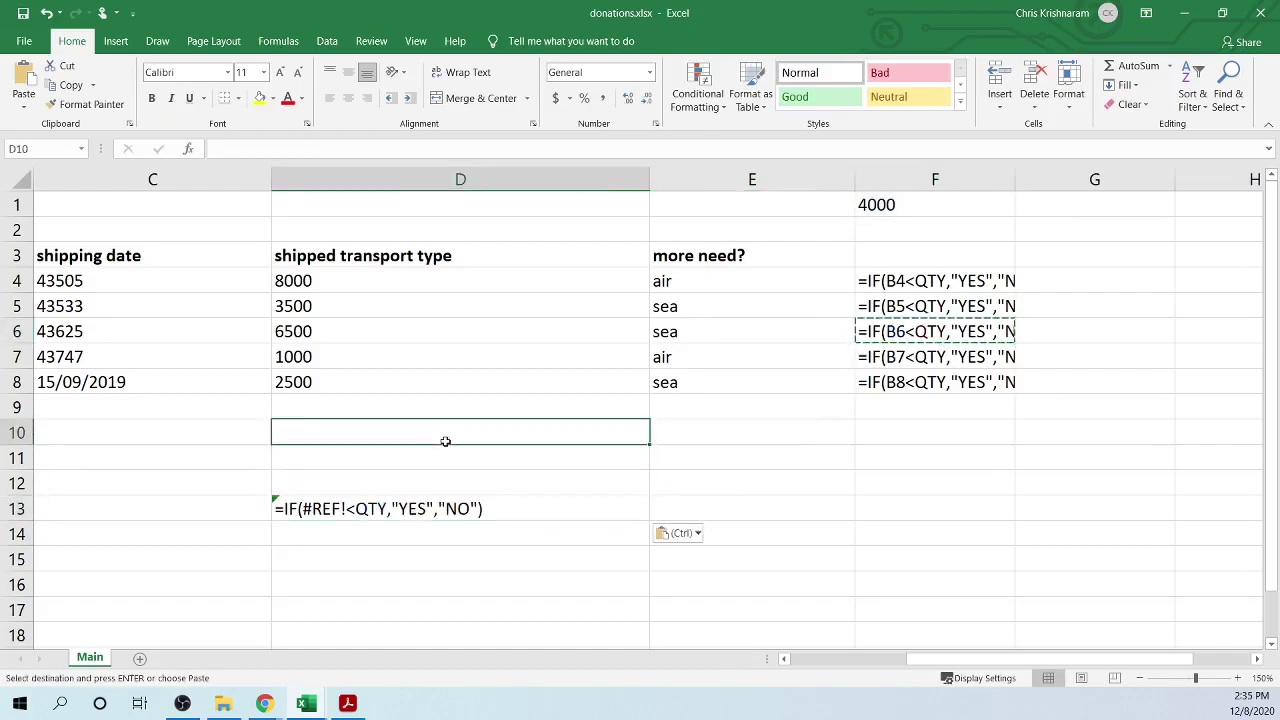
double_click(338, 509)
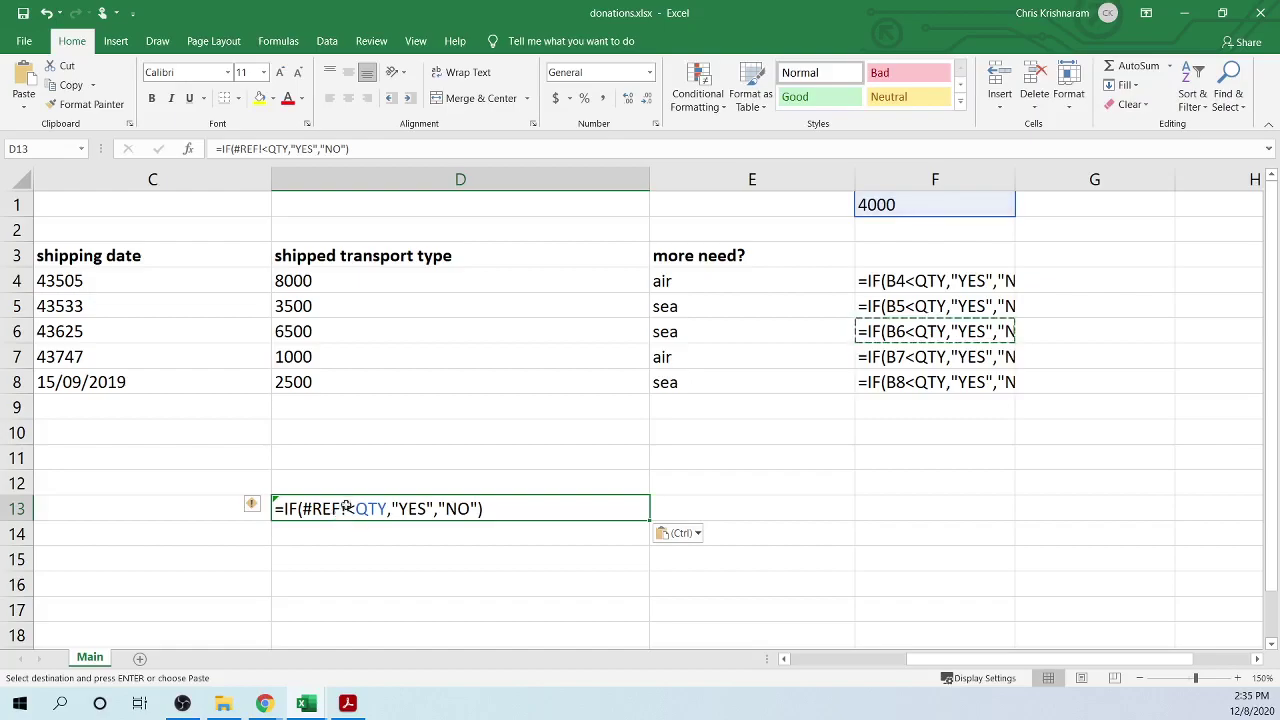
key(Escape)
click(885, 361)
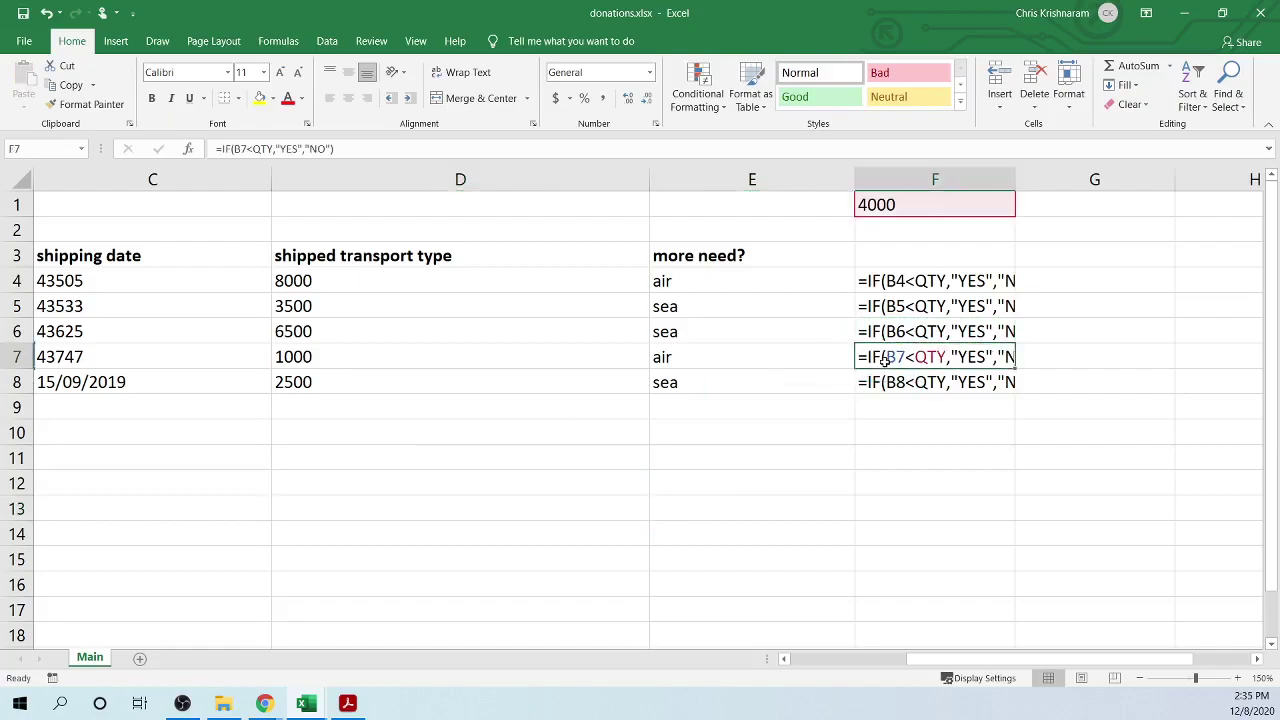
- Switch the sheet back to calculated results and copy cell F6 to I12
key(ctrl+grave)
click(492, 331)
key(ctrl+c)
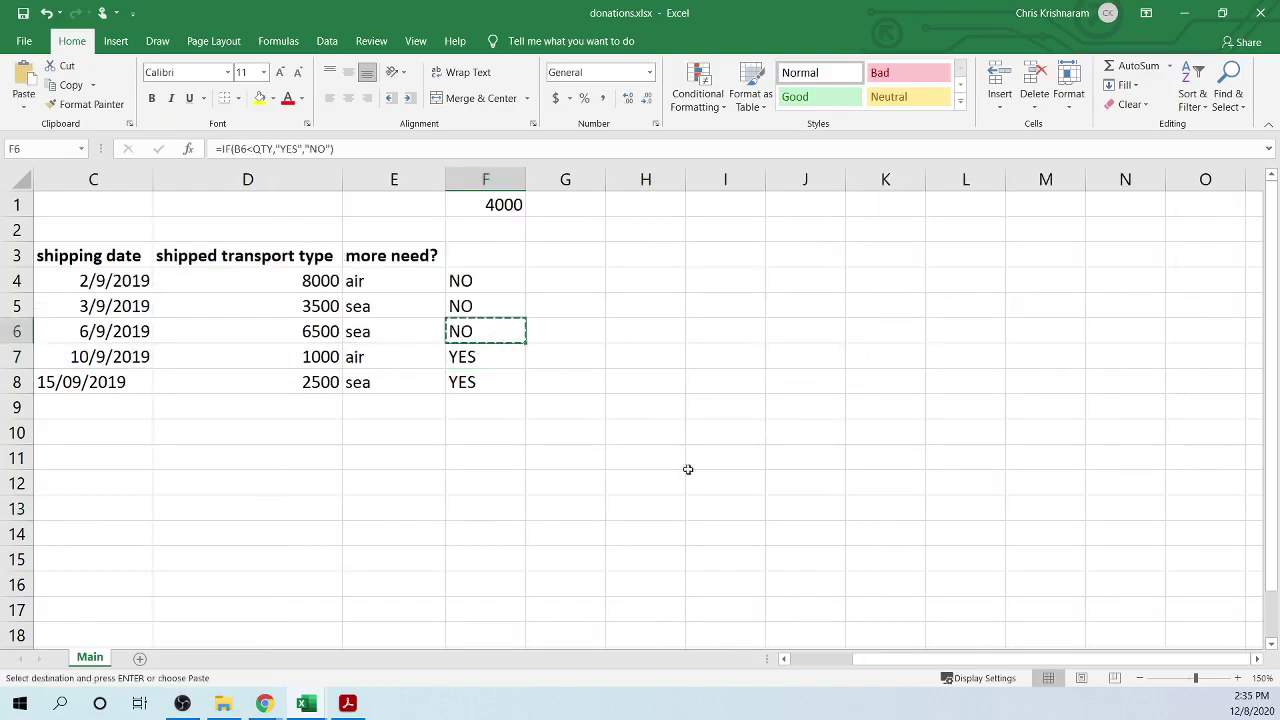
click(700, 480)
key(ctrl+v)
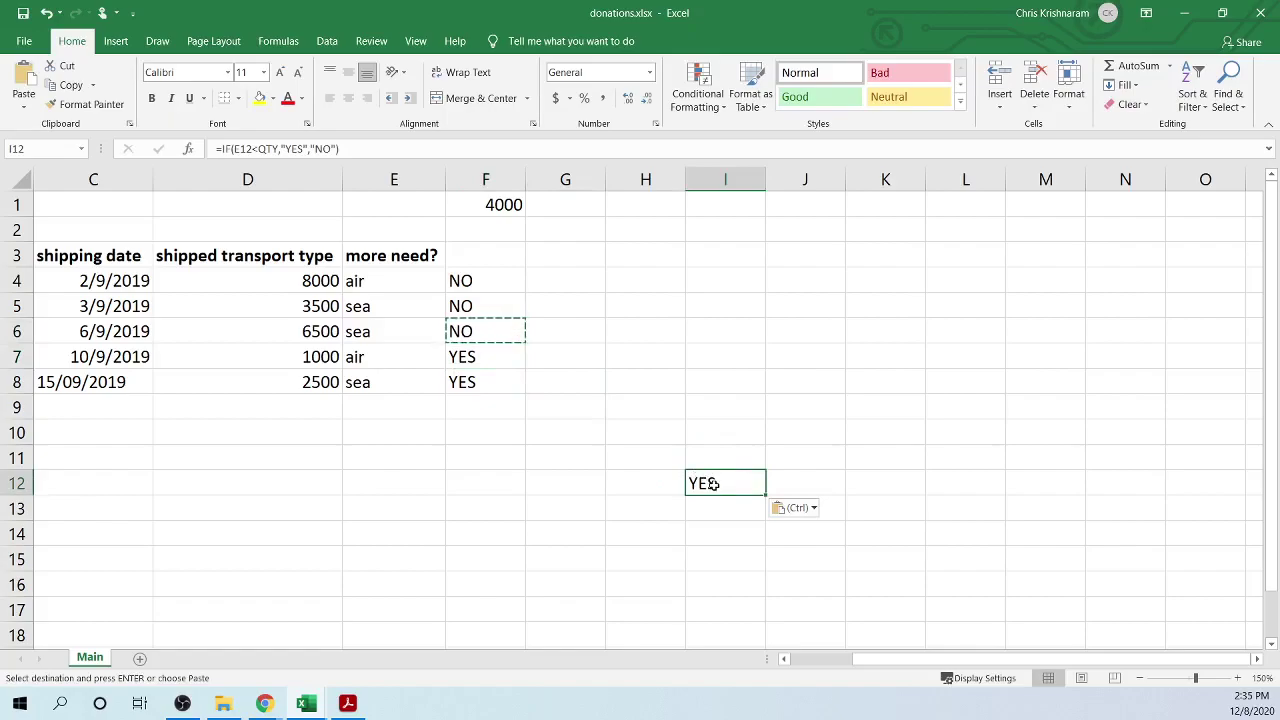
- Show the sheet's formulas again and examine the cell references in I12 and F4
key(ctrl+grave)
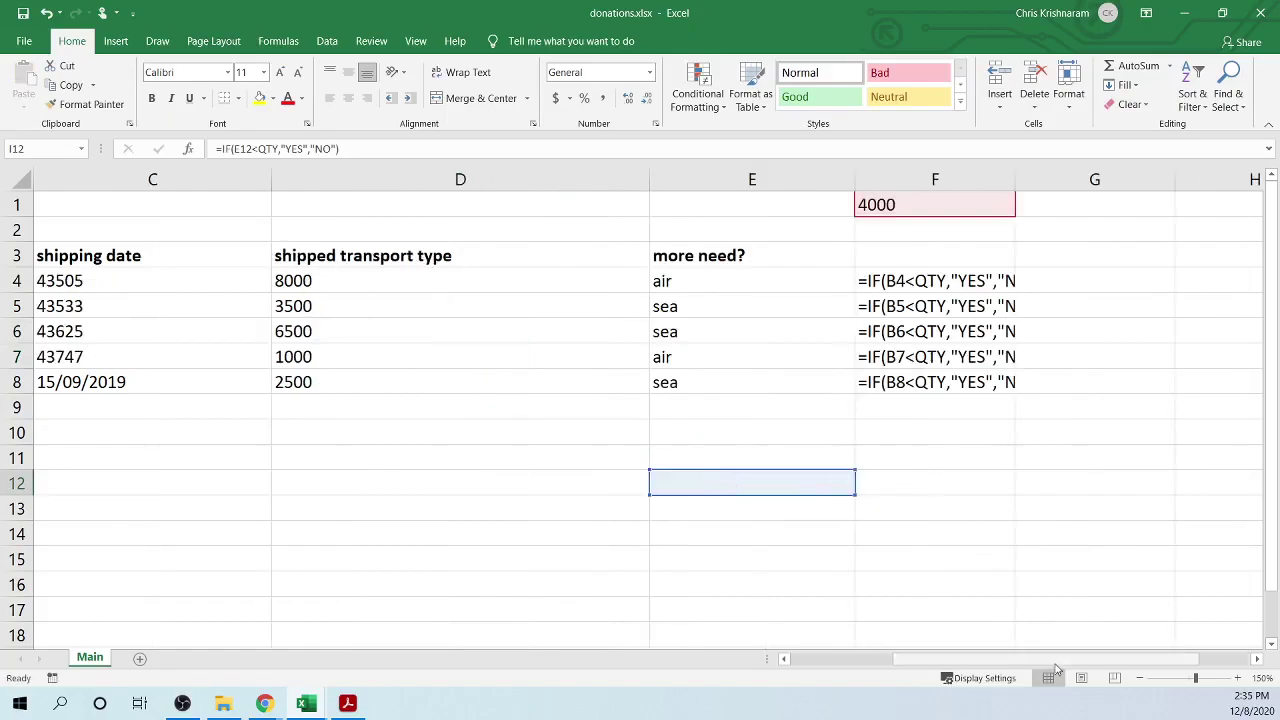
drag(1060, 668, 1110, 668)
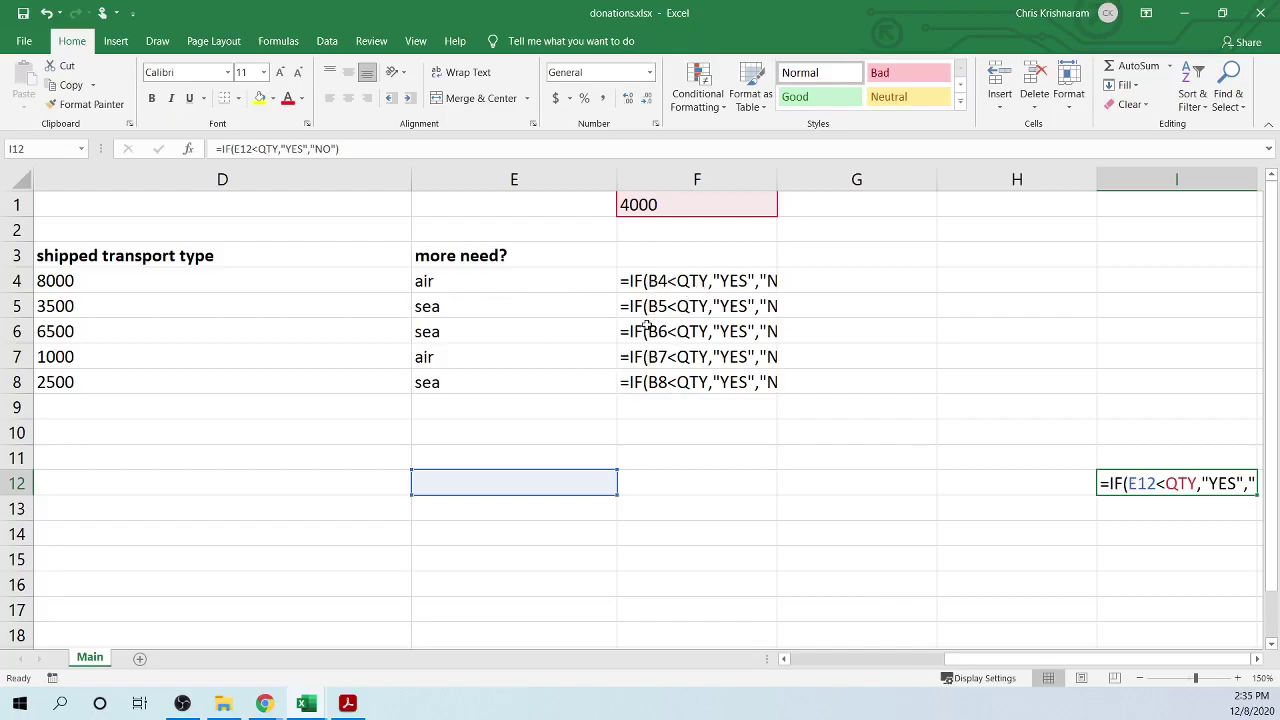
double_click(635, 283)
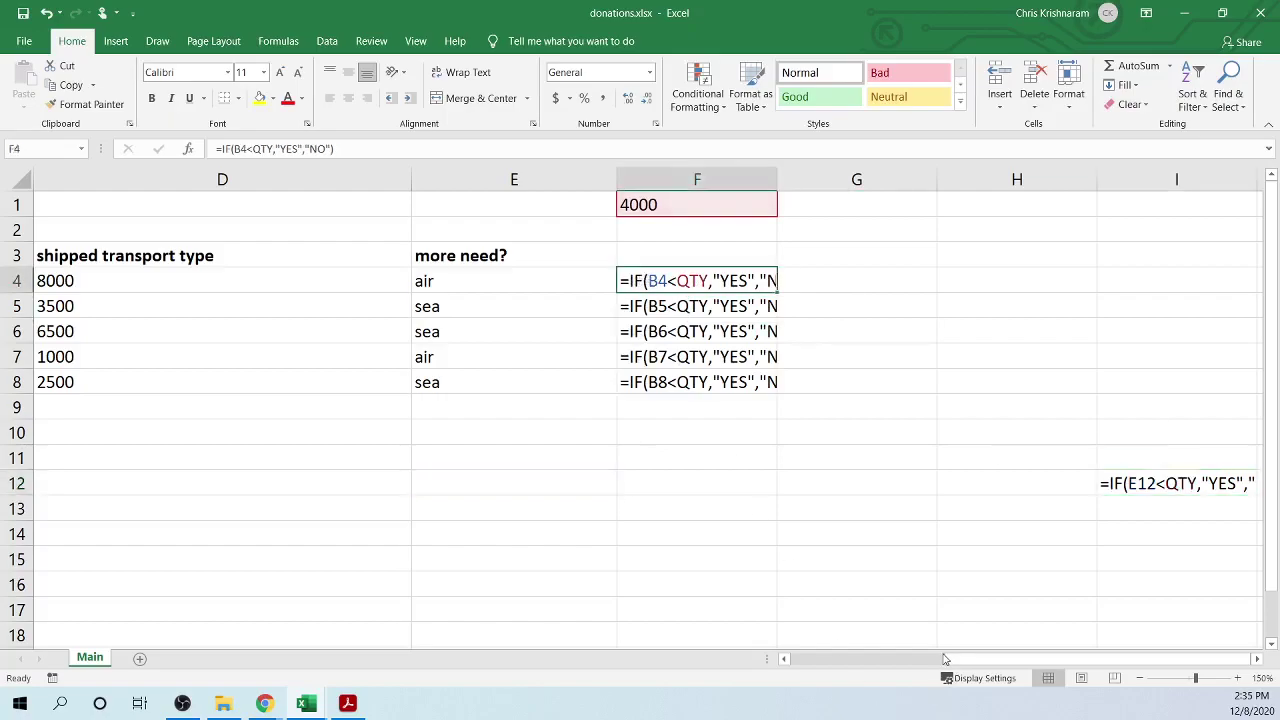
drag(947, 659, 732, 291)
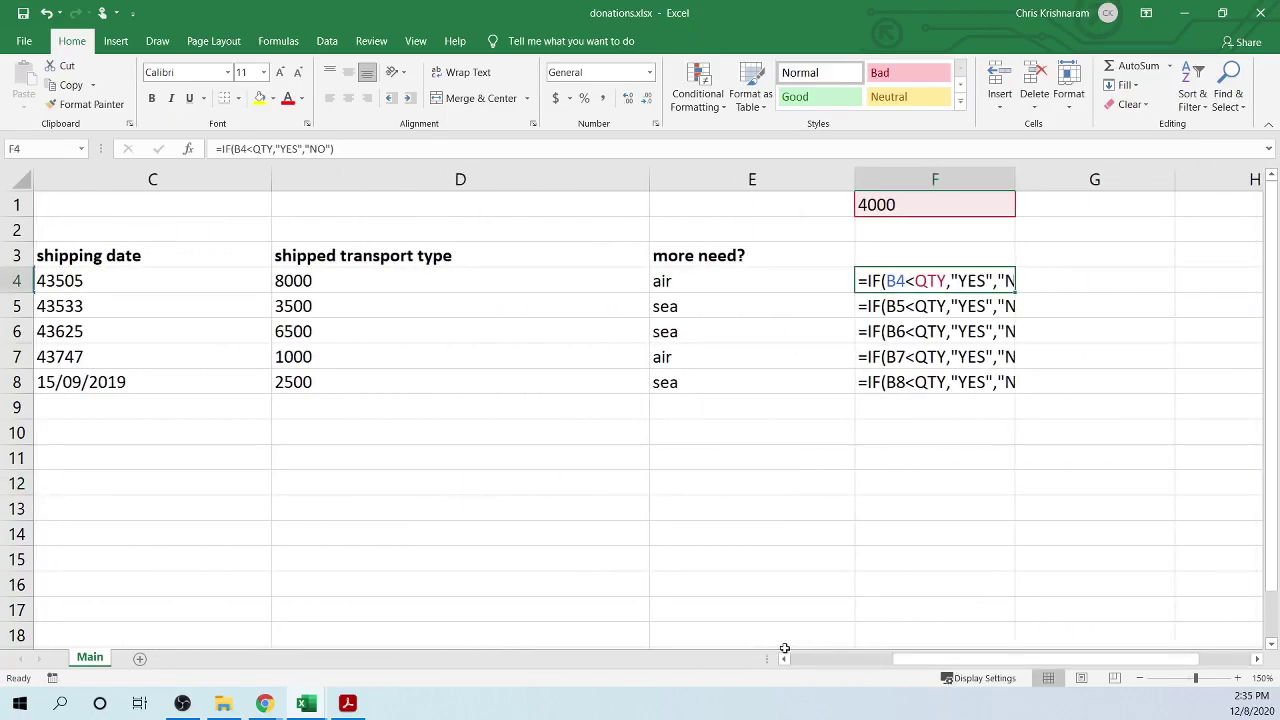
click(1139, 678)
click(1139, 678)
click(1139, 678)
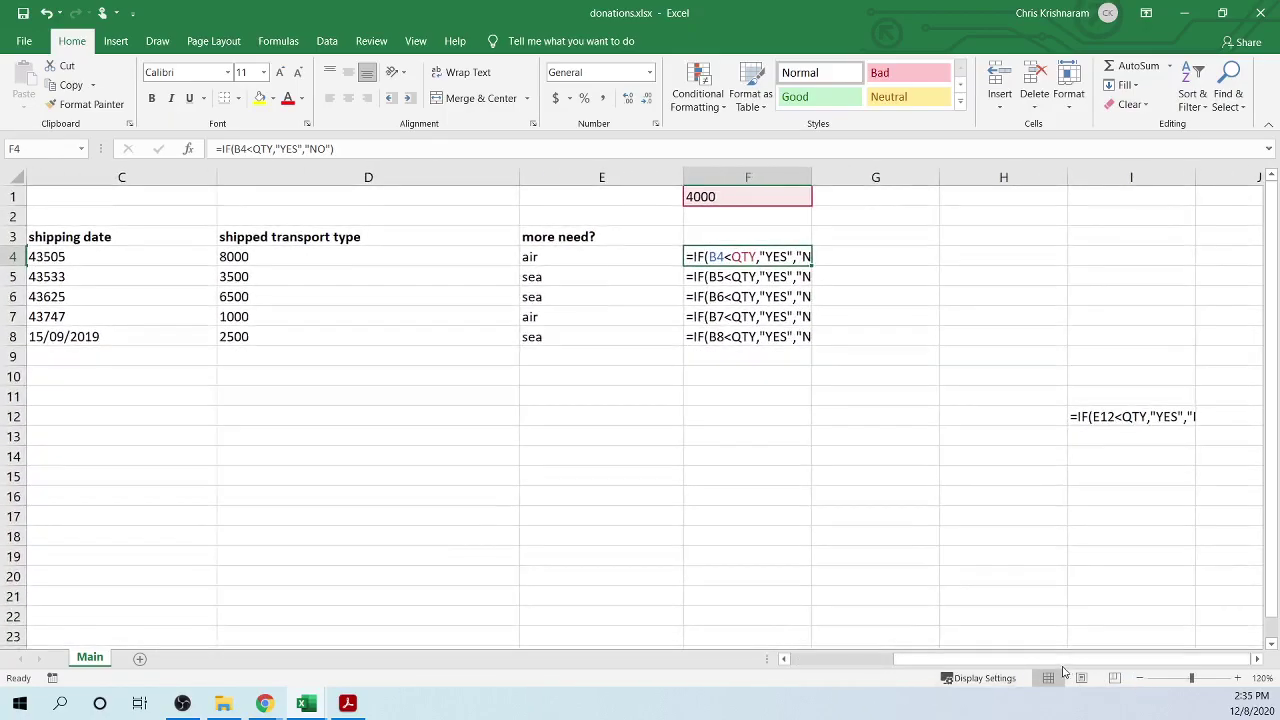
- Compare the column distance between B4 and F4 with the distance between E12 and I12, tracing across row 4
drag(1140, 659, 567, 330)
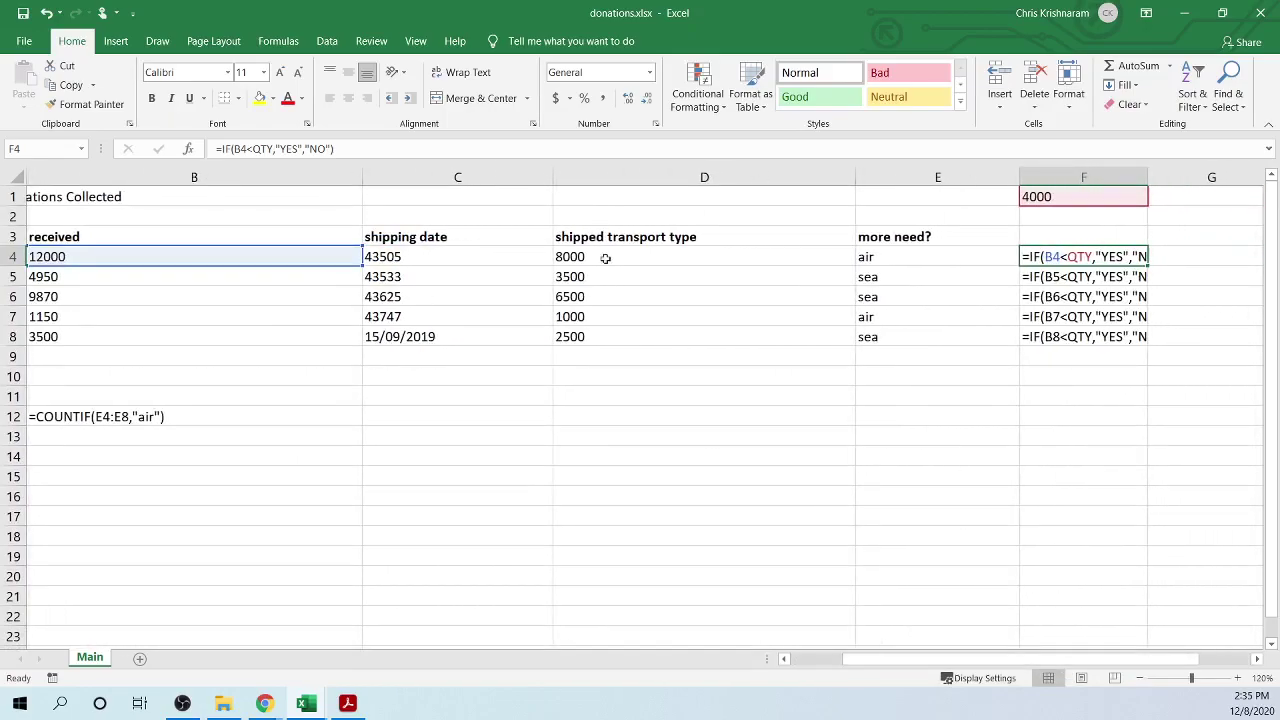
click(422, 256)
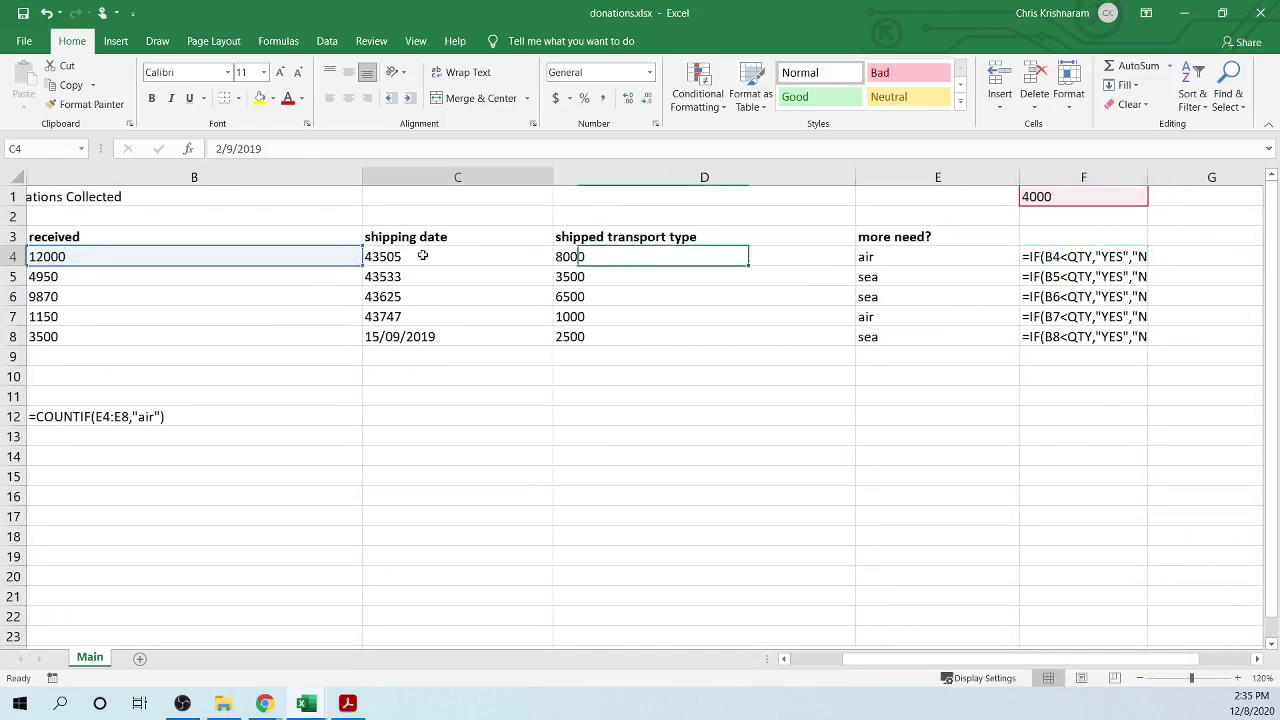
click(665, 261)
click(906, 261)
click(1027, 255)
drag(1033, 256, 1135, 418)
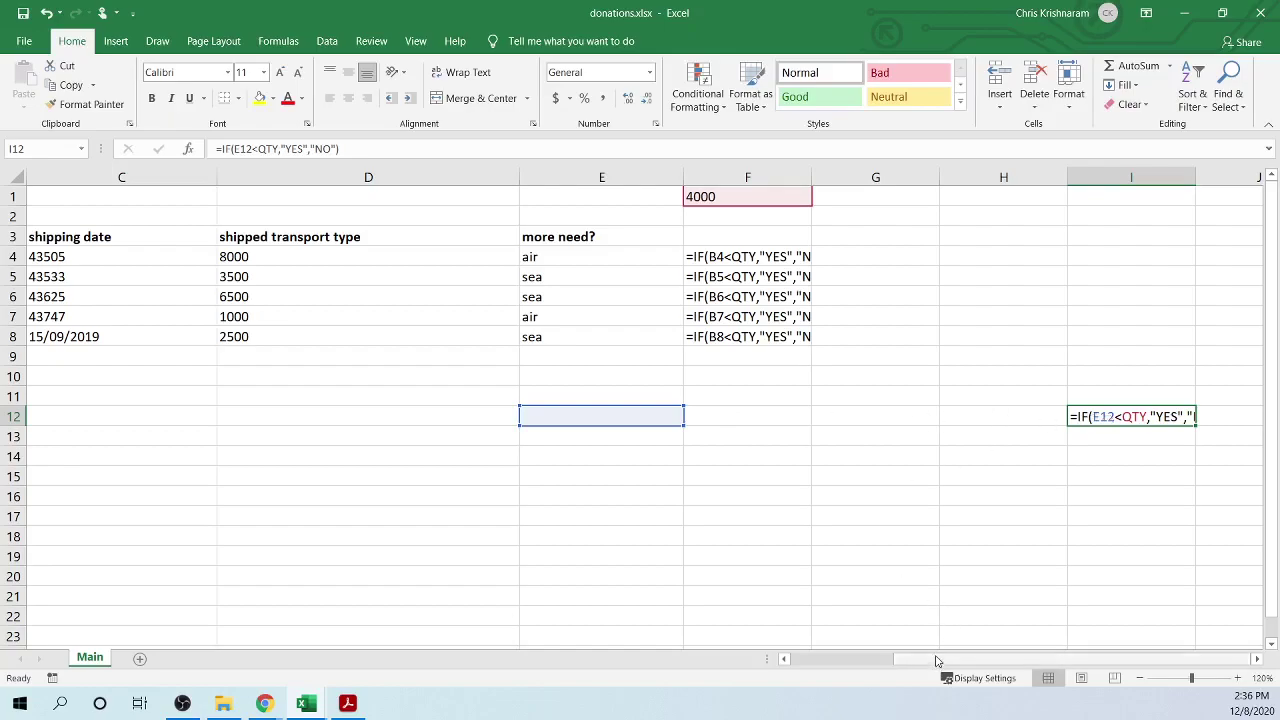
ctrl+scroll(750, 330, up, 4)
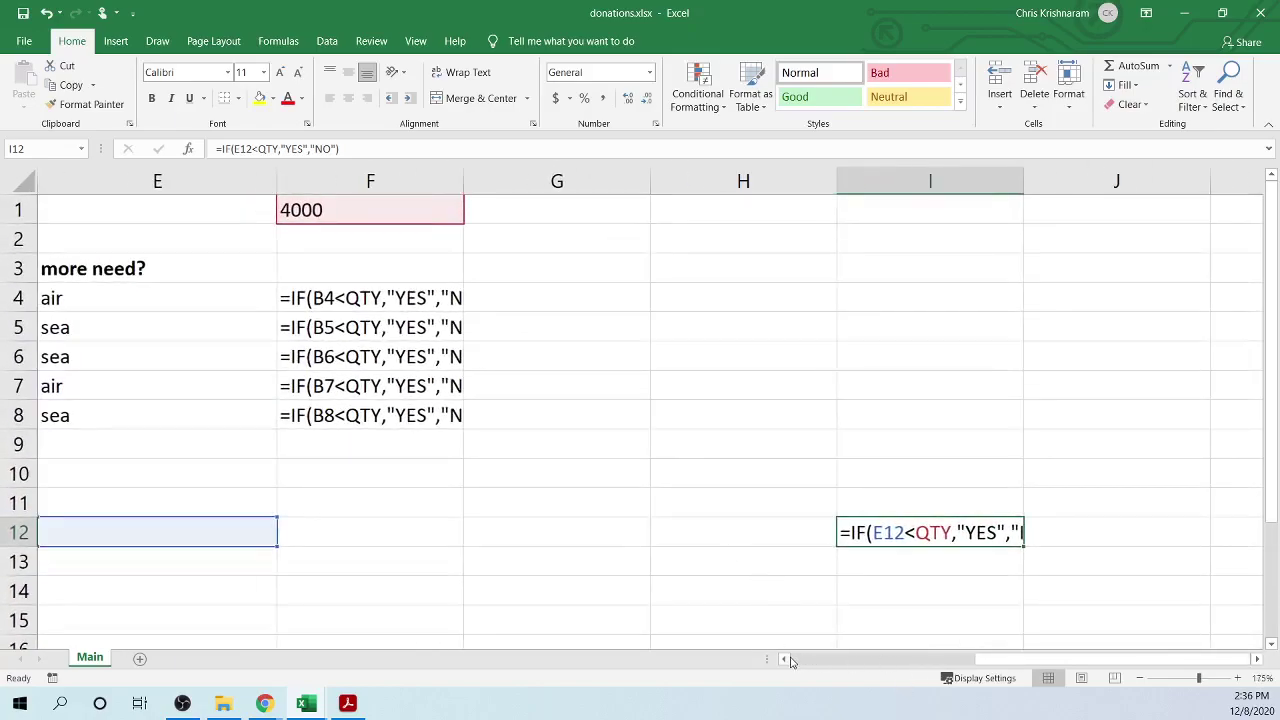
drag(798, 663, 978, 667)
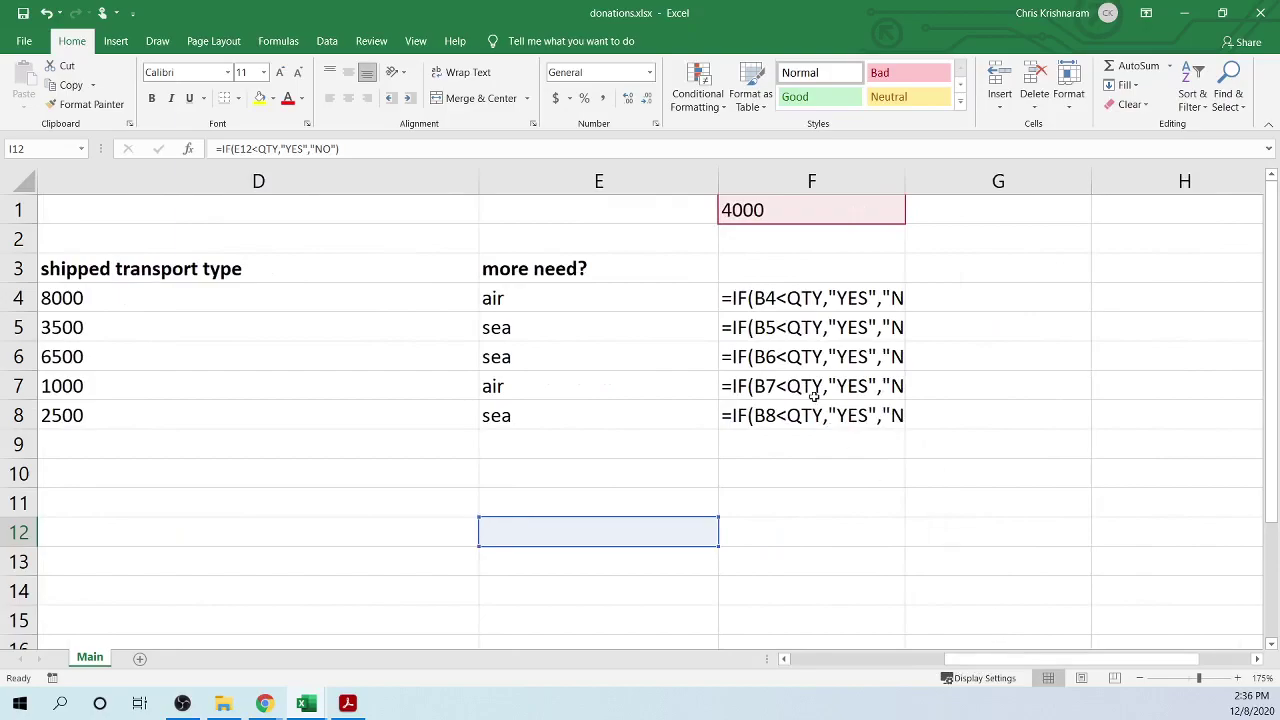
click(809, 304)
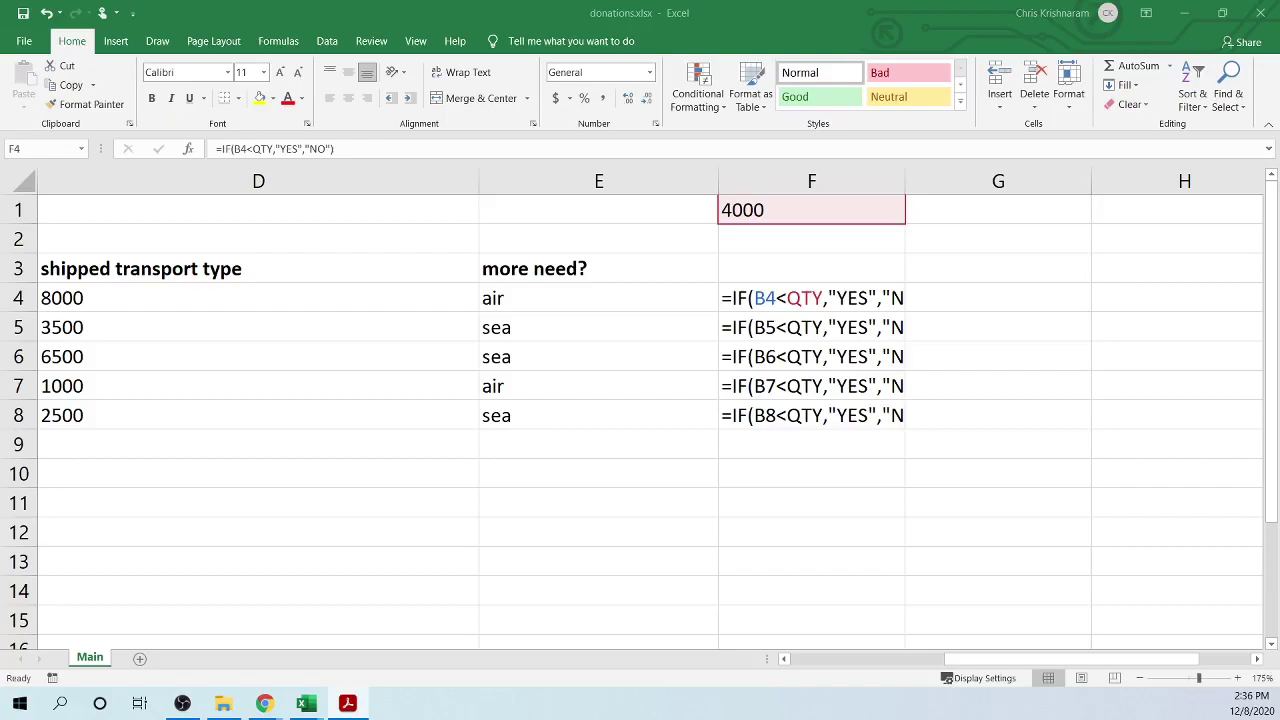
- Return the sheet to calculated results and compare the shipping dates in C4:C7 with the one in C8
click(866, 663)
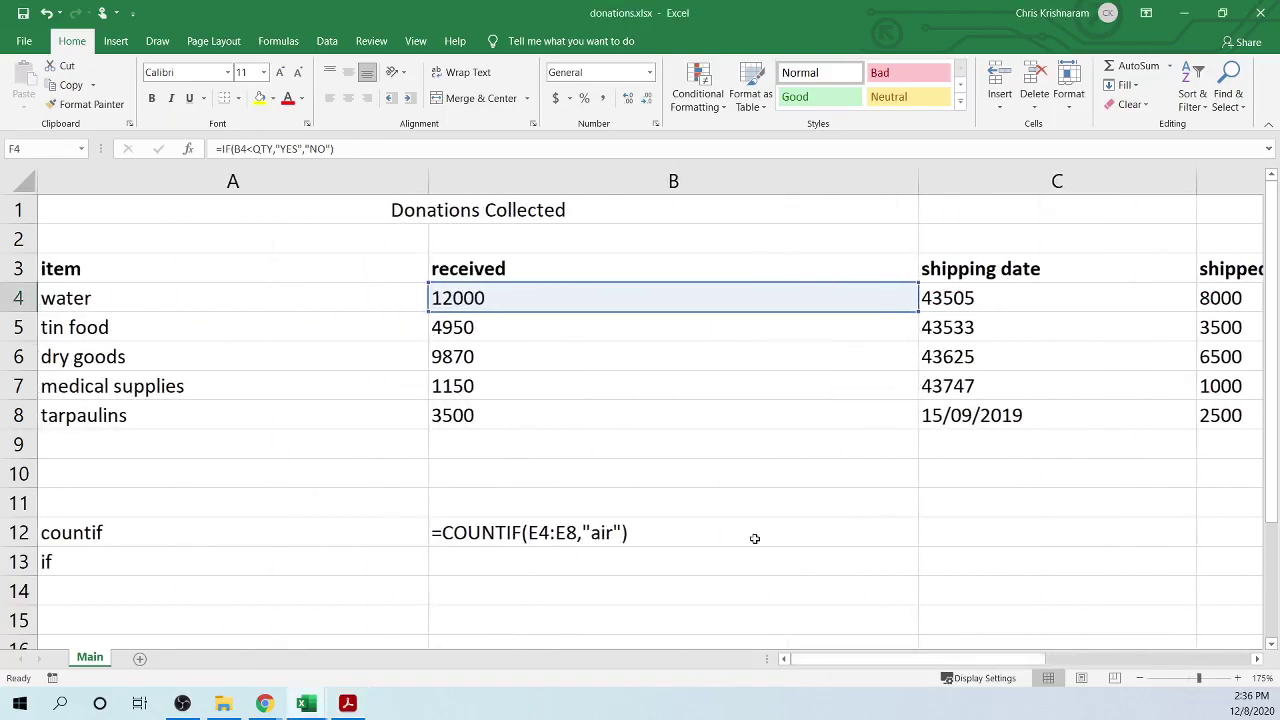
click(527, 414)
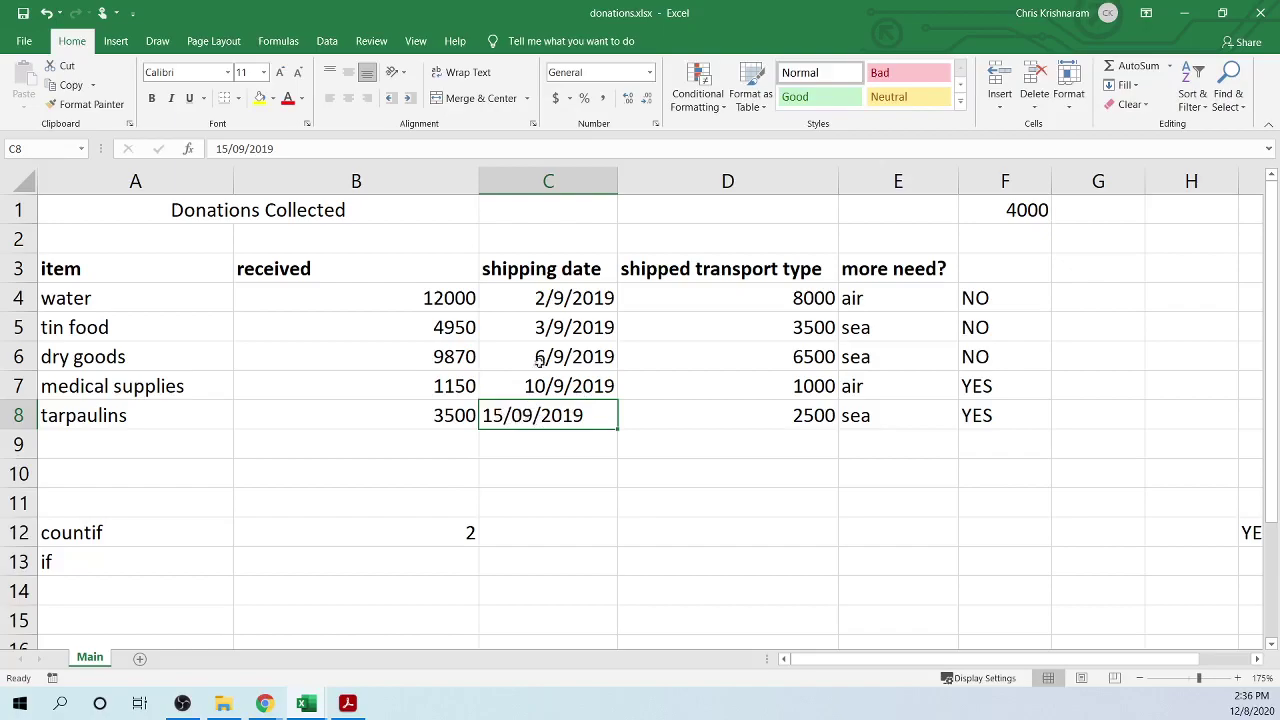
drag(545, 302, 556, 386)
click(670, 350)
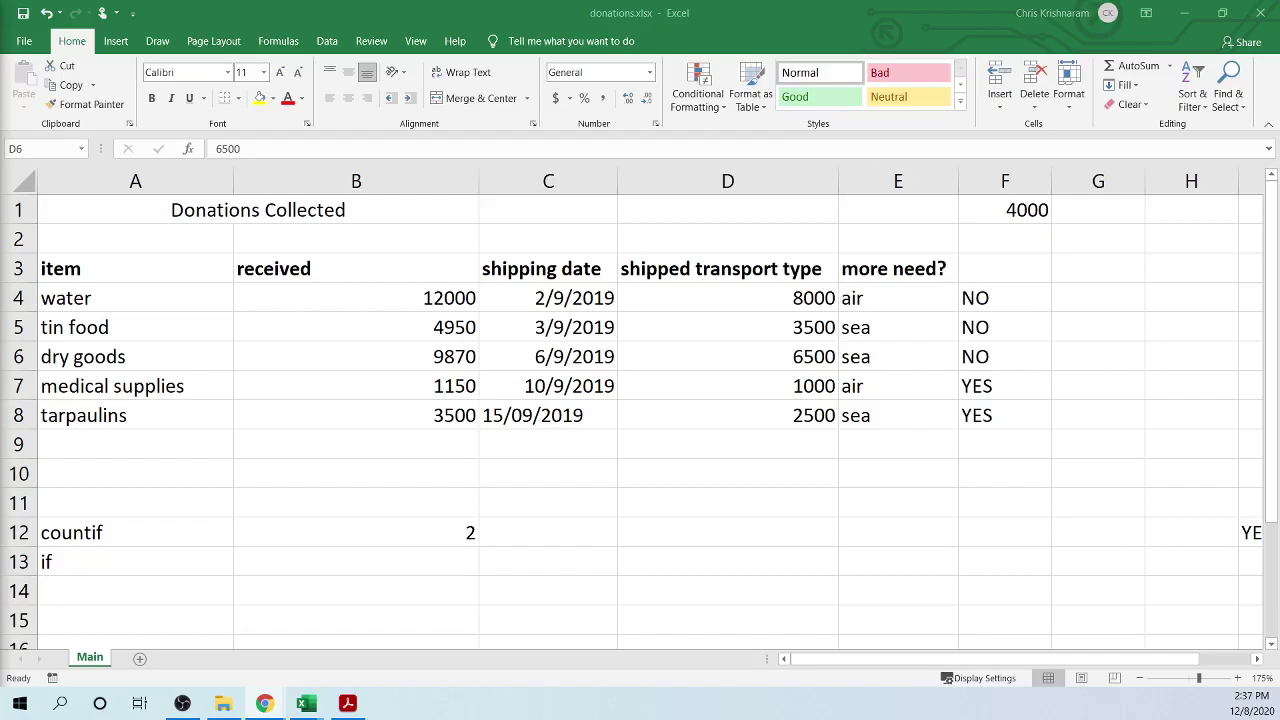
- View the number formats available for cell B5 without applying one
click(344, 343)
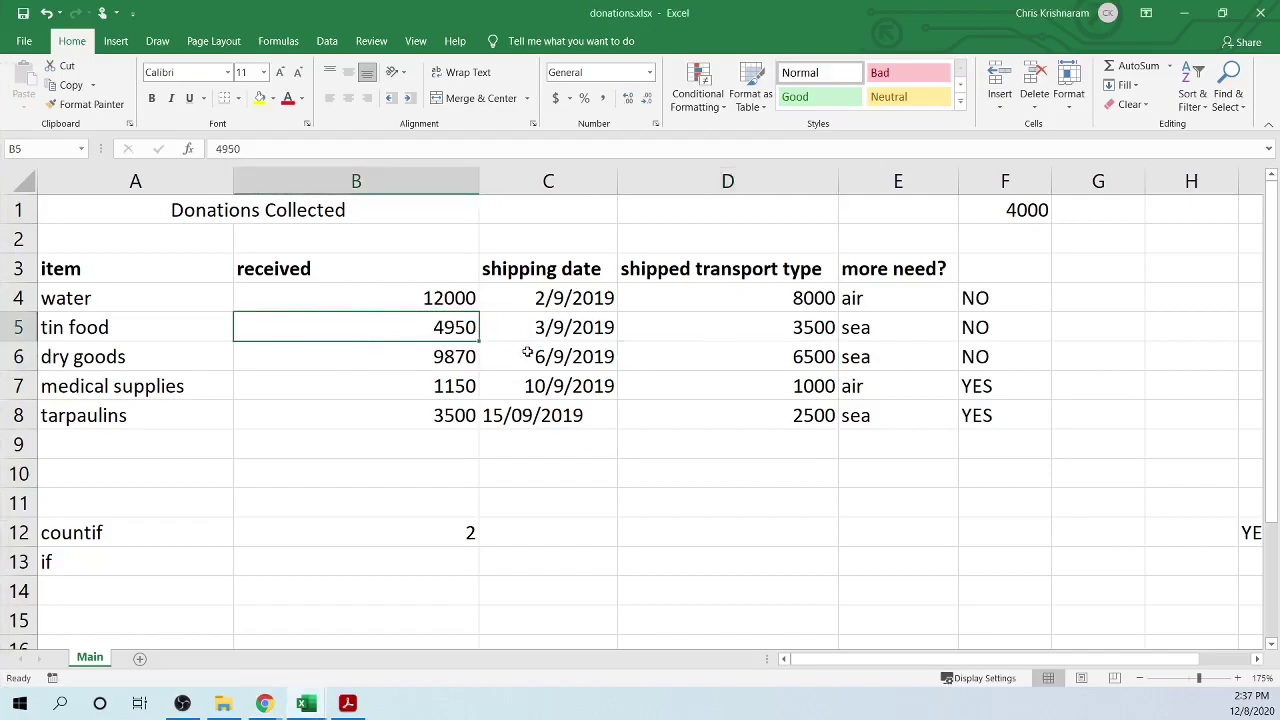
click(651, 80)
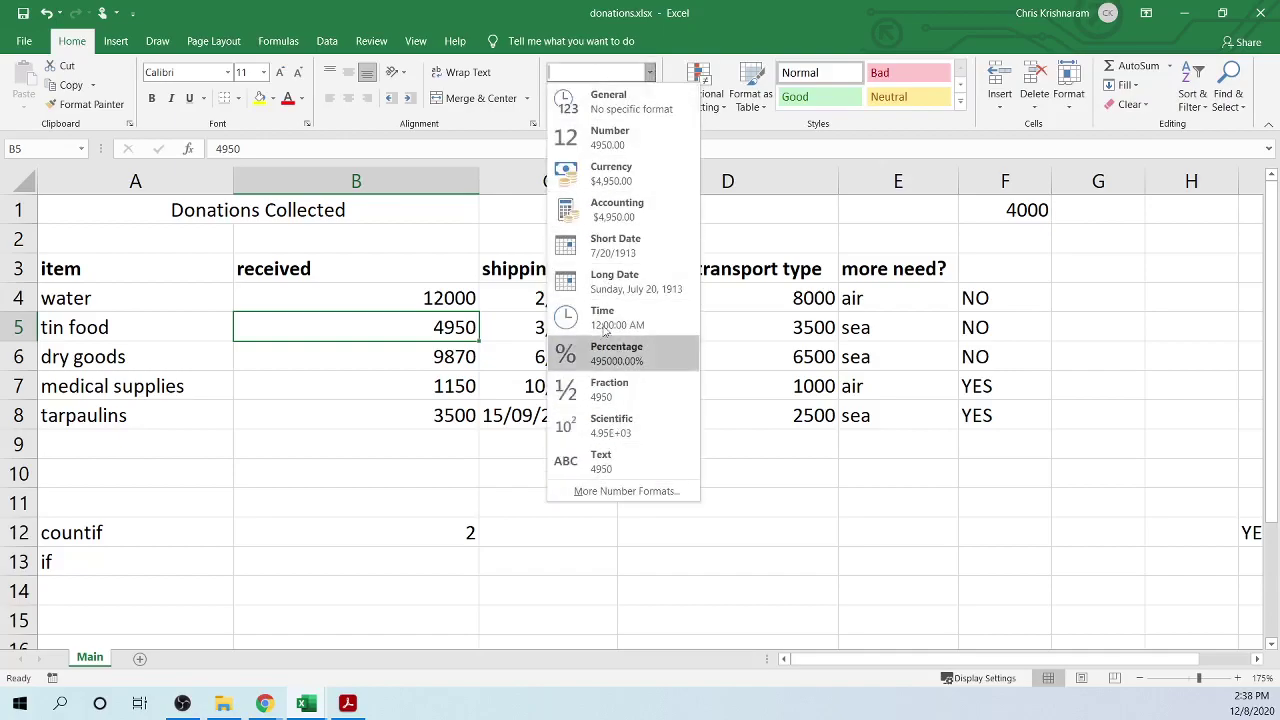
click(338, 300)
click(140, 305)
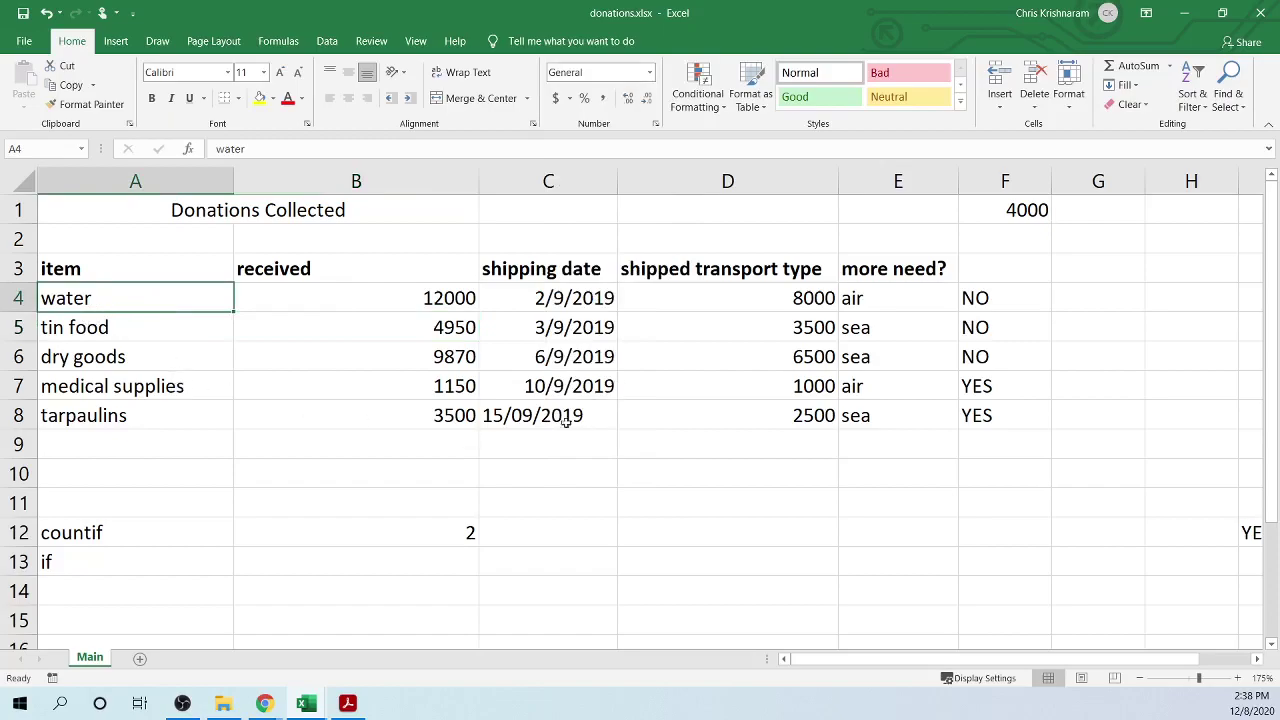
- Change the tarpaulins shipping date in C8 to 12/9/2019
click(525, 420)
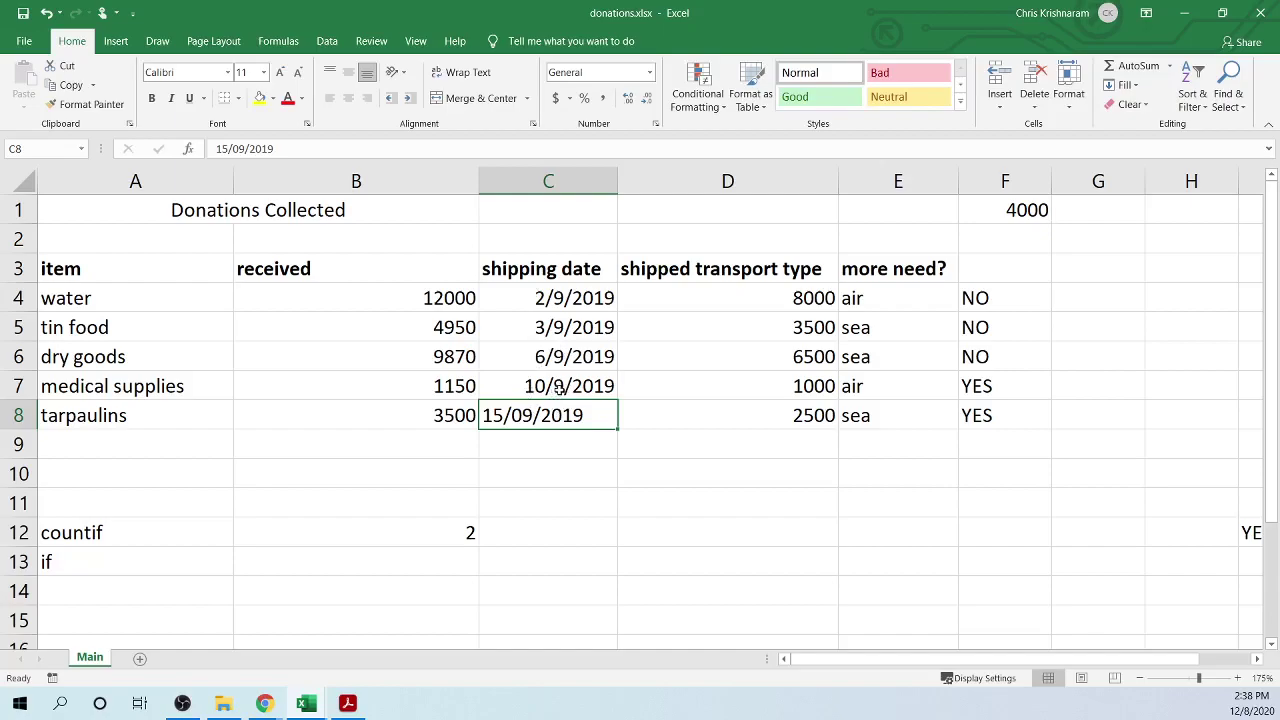
double_click(504, 417)
key(BackSpace)
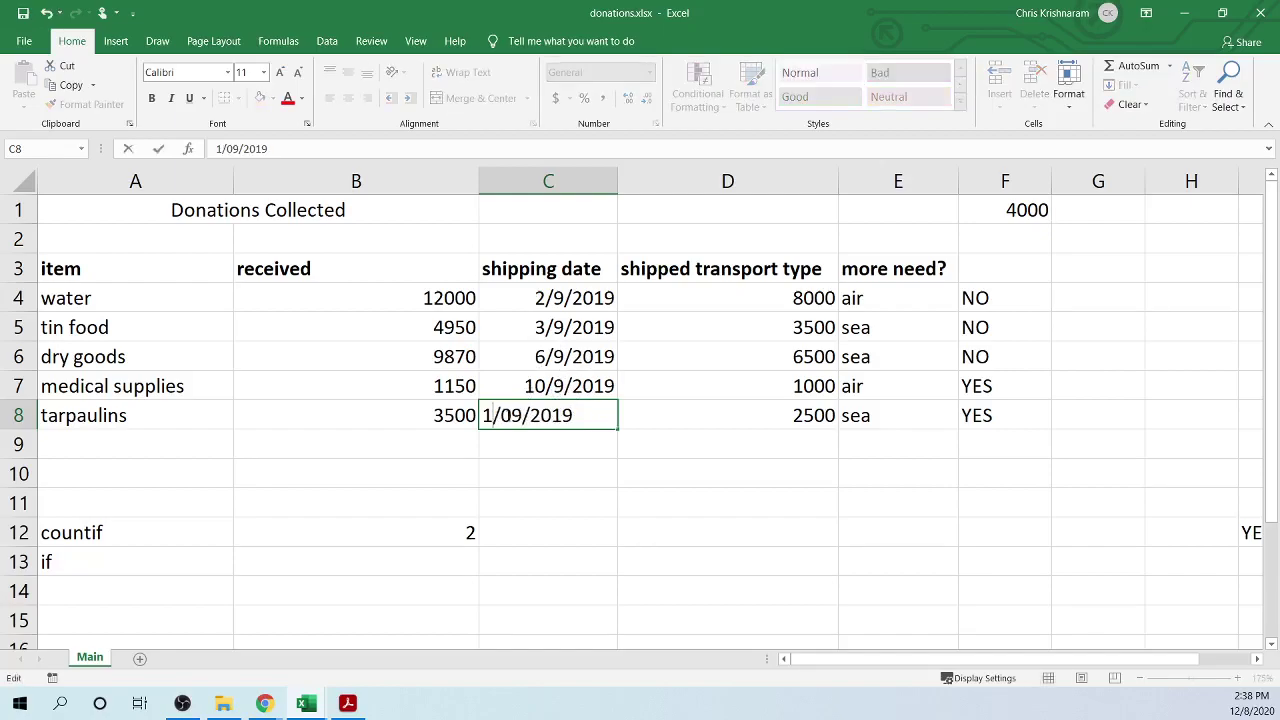
text(2)
key(Return)
click(507, 415)
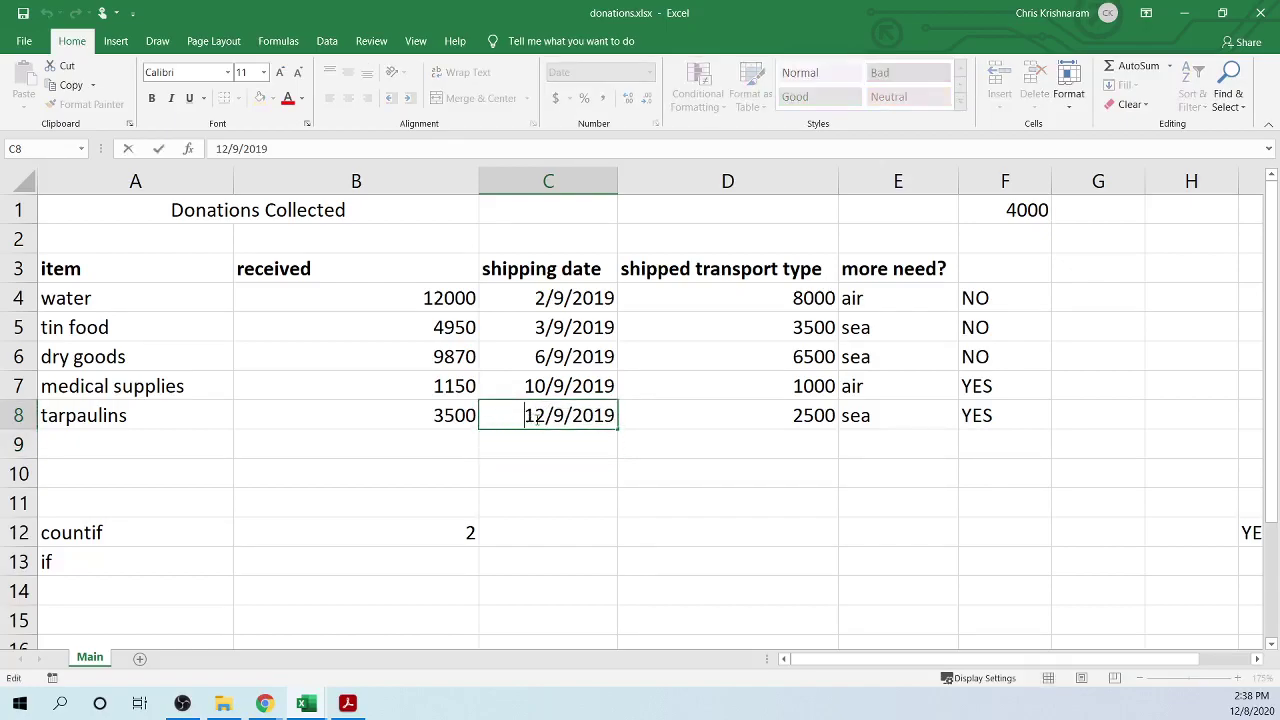
click(560, 478)
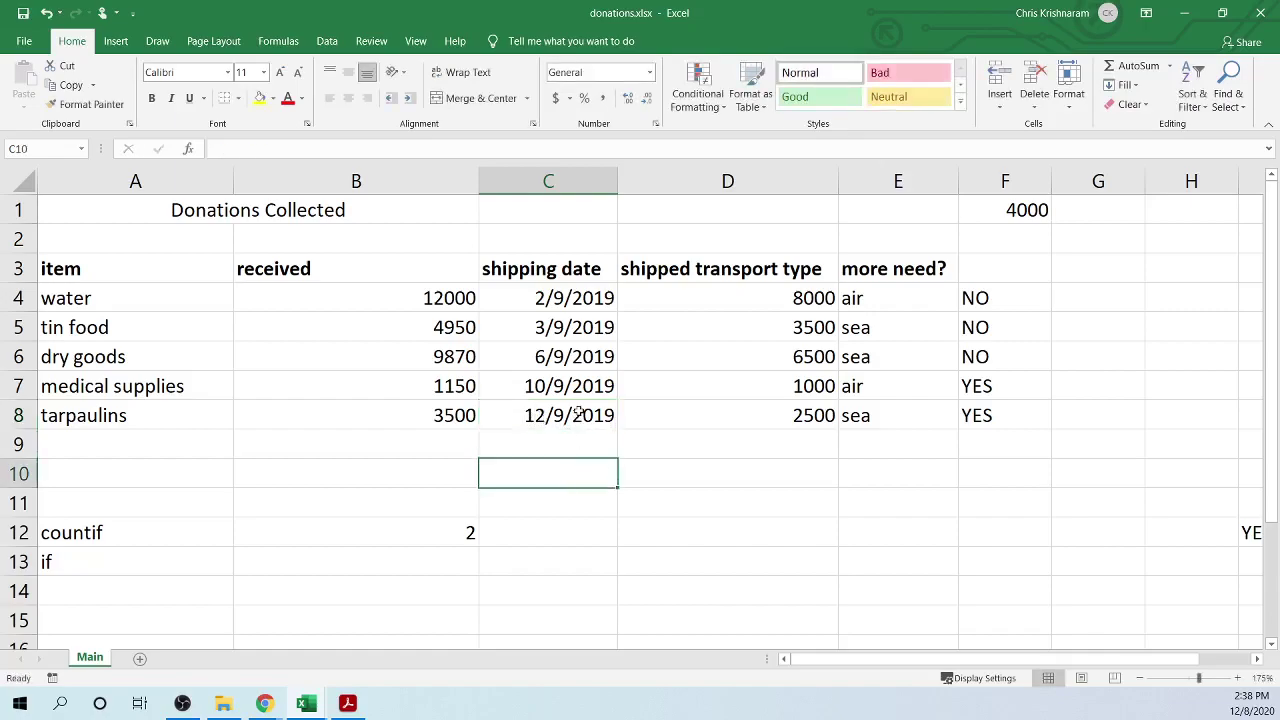
- Examine the date format types available for the shipping dates in C4:C8 without applying one
drag(576, 412, 575, 300)
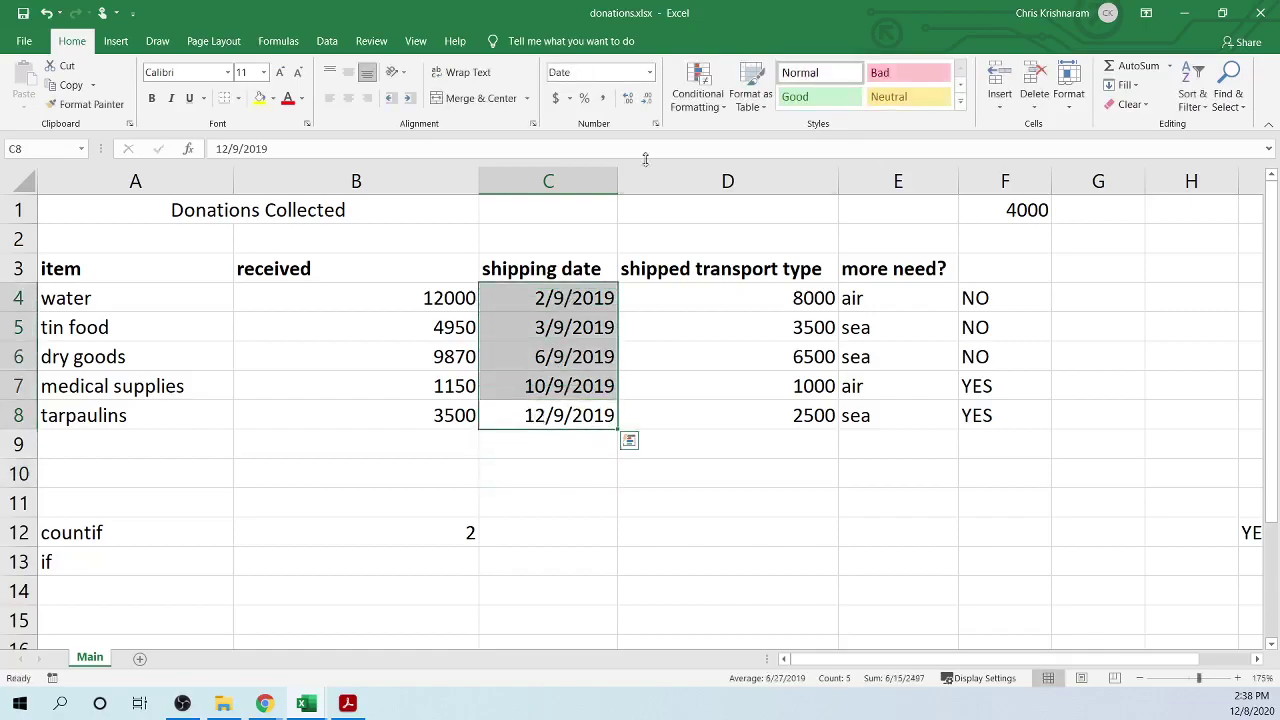
click(649, 72)
click(640, 490)
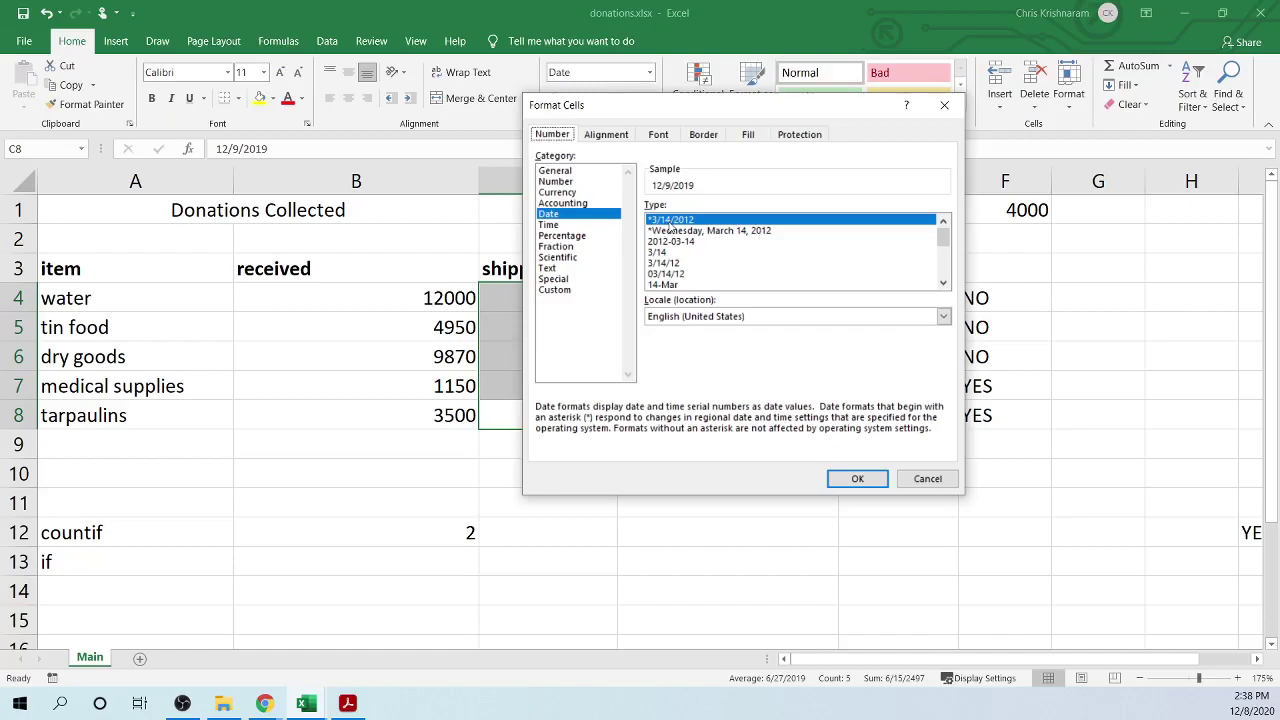
click(944, 105)
click(536, 342)
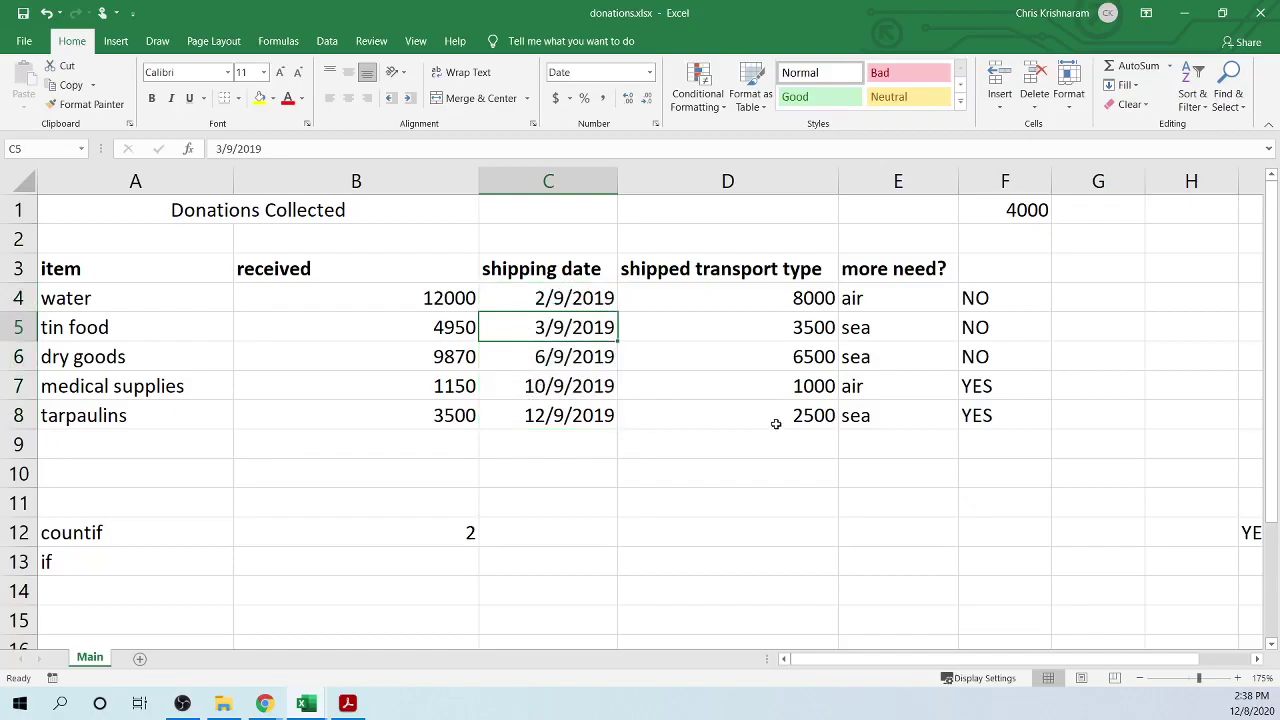
- Clear the stray YES entry from cell I12
click(306, 703)
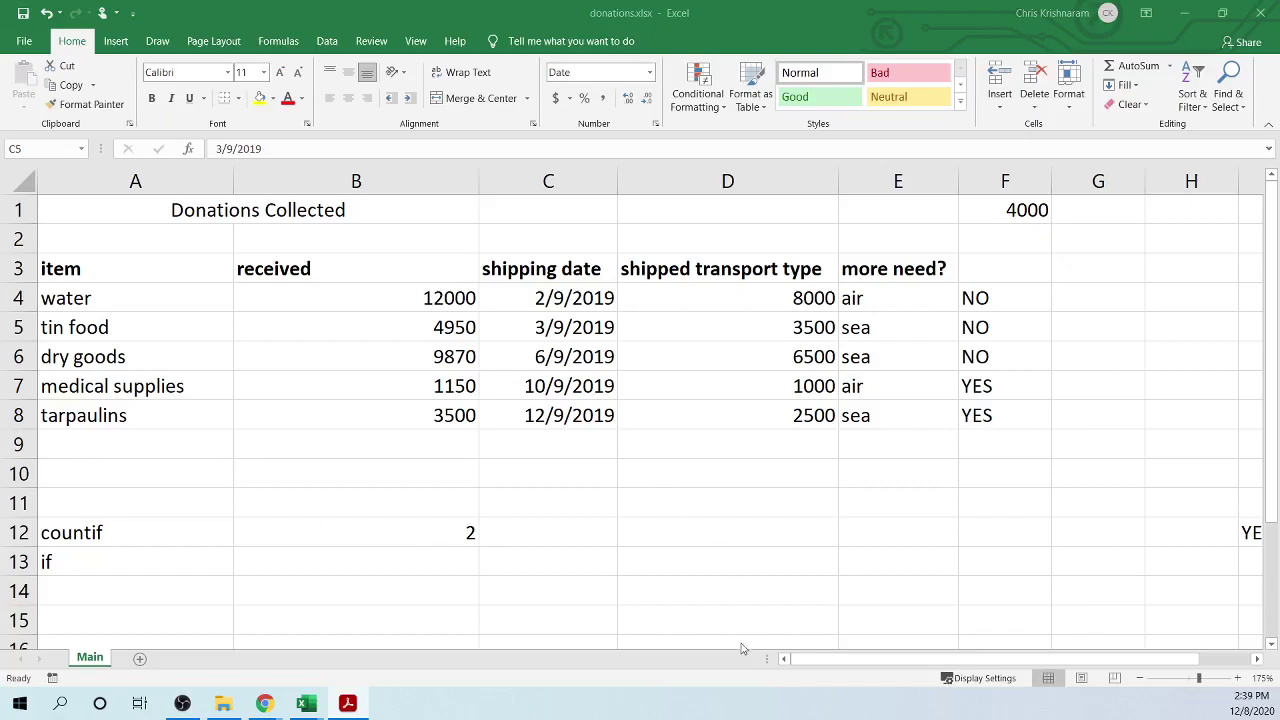
click(842, 663)
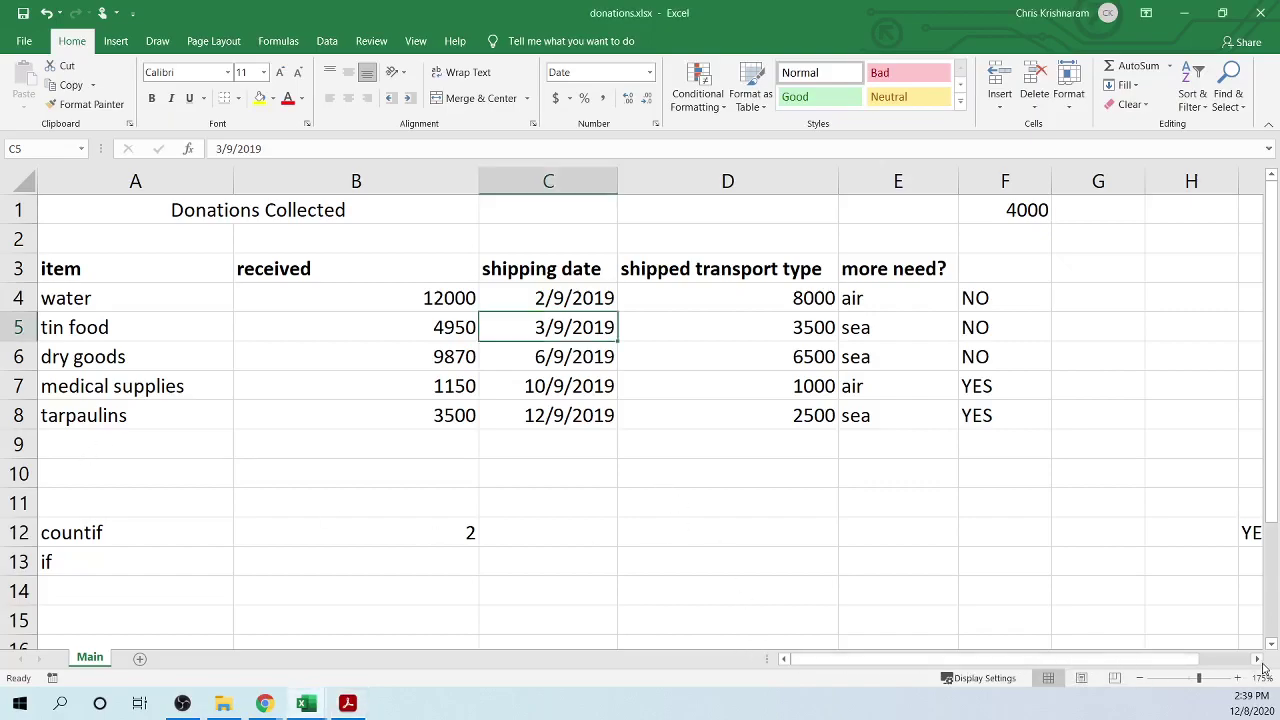
scroll(675, 485, right, 4)
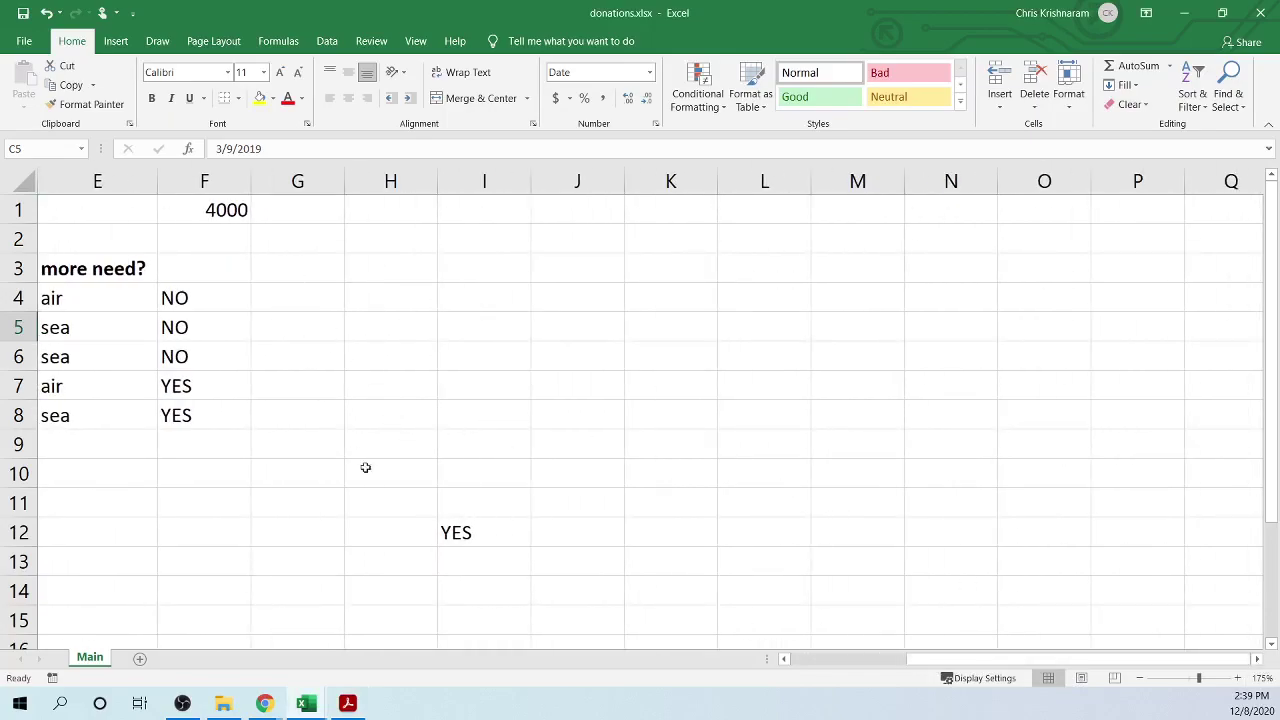
click(468, 538)
key(Delete)
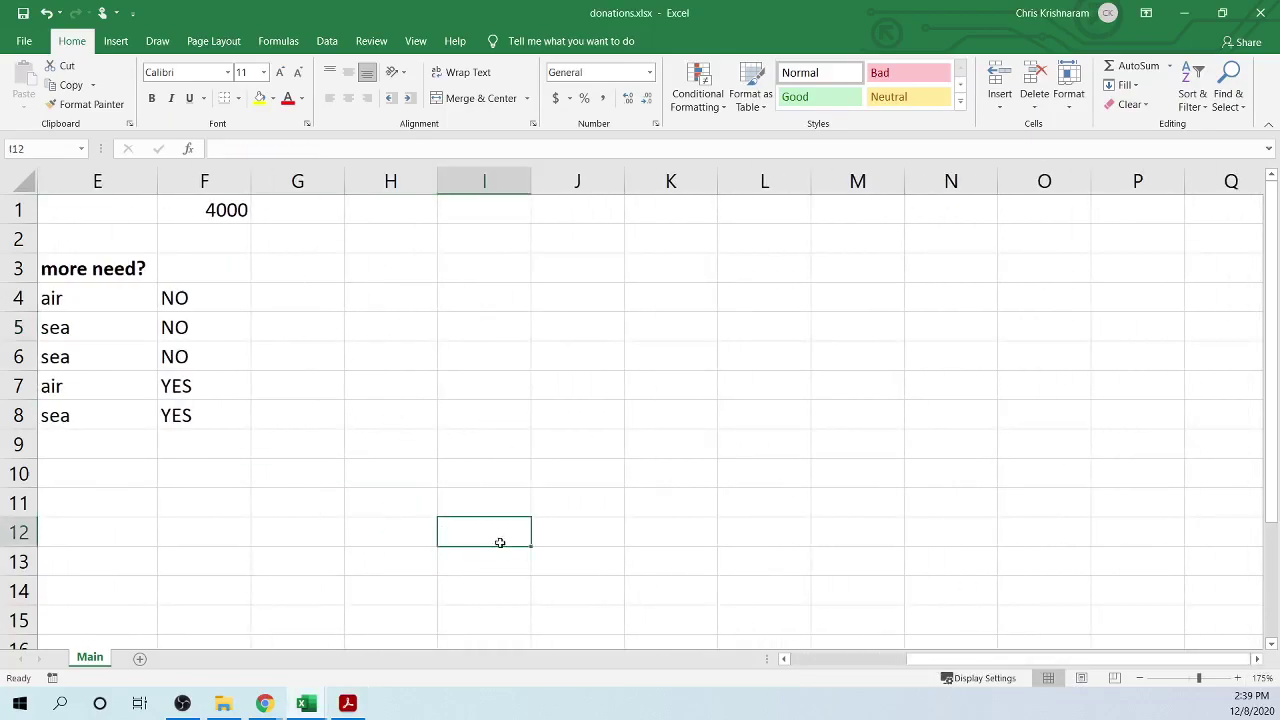
click(784, 660)
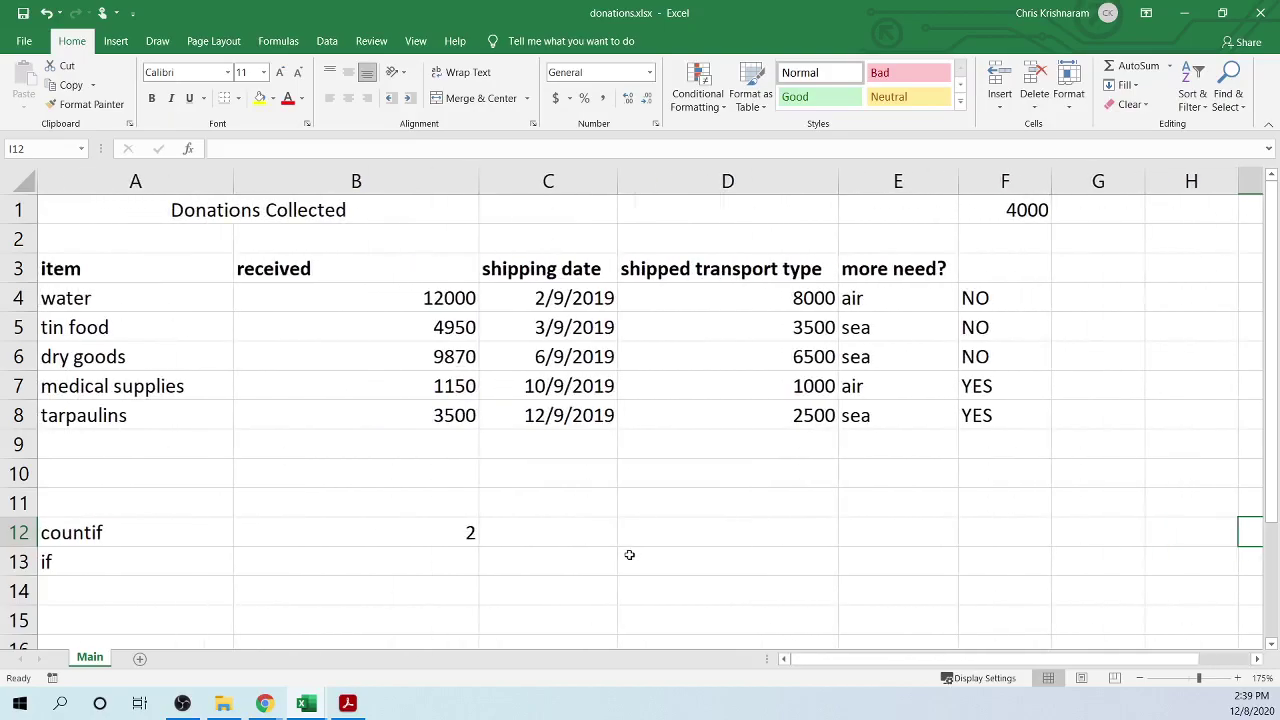
- Clear the result beside the countif label in cell B12
scroll(629, 551, down, 2)
scroll(632, 553, up, 1)
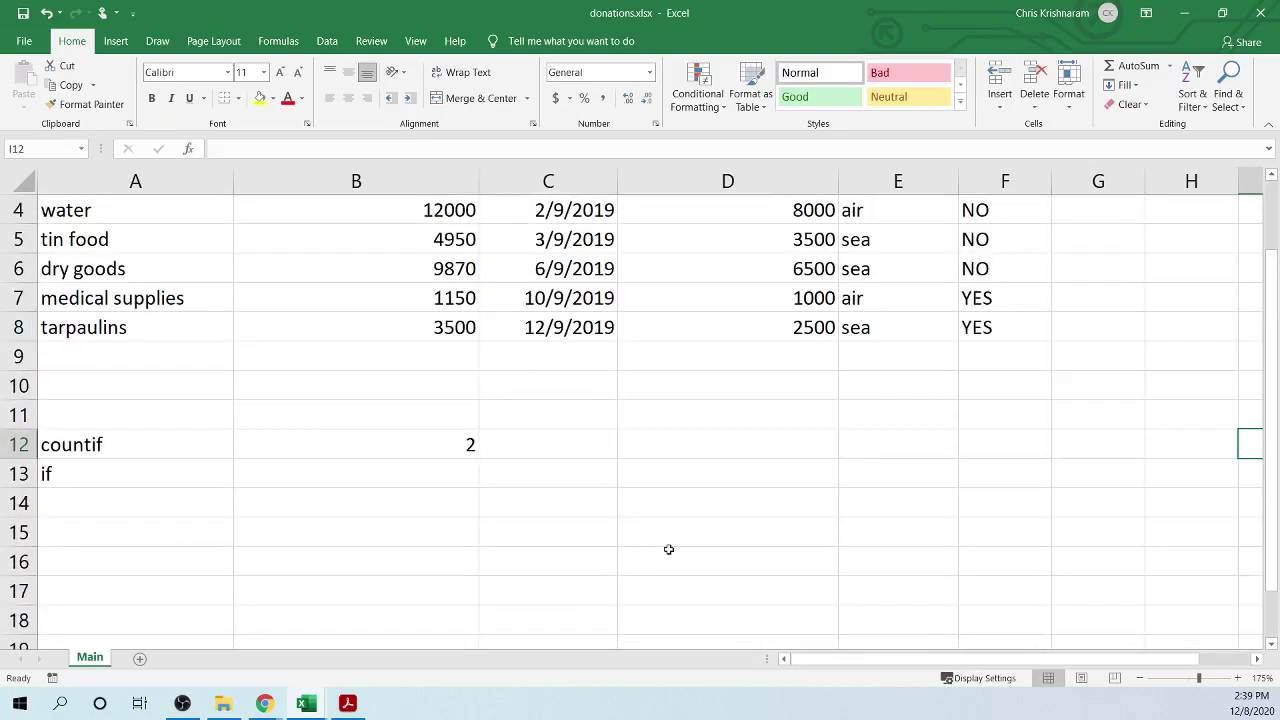
scroll(670, 553, up, 3)
scroll(700, 551, down, 3)
click(563, 452)
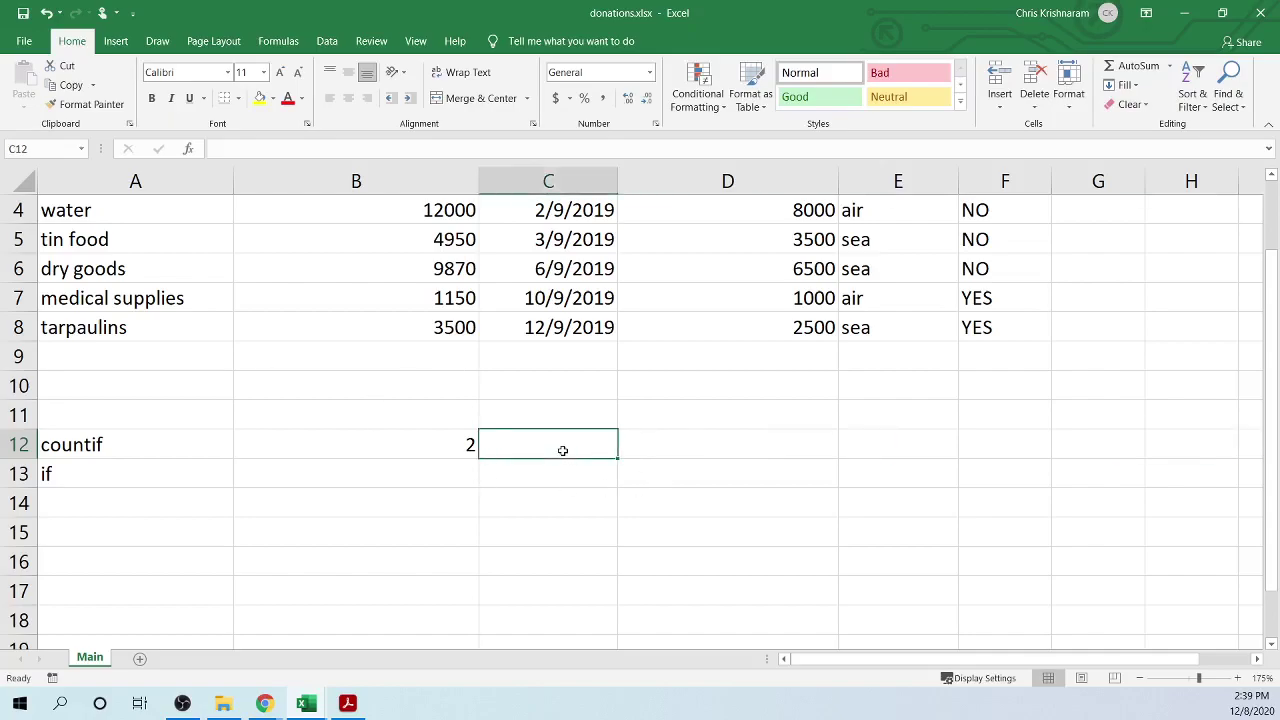
click(437, 447)
key(Delete)
- Label cell C12 "loan amount"
click(545, 448)
text(LAO)
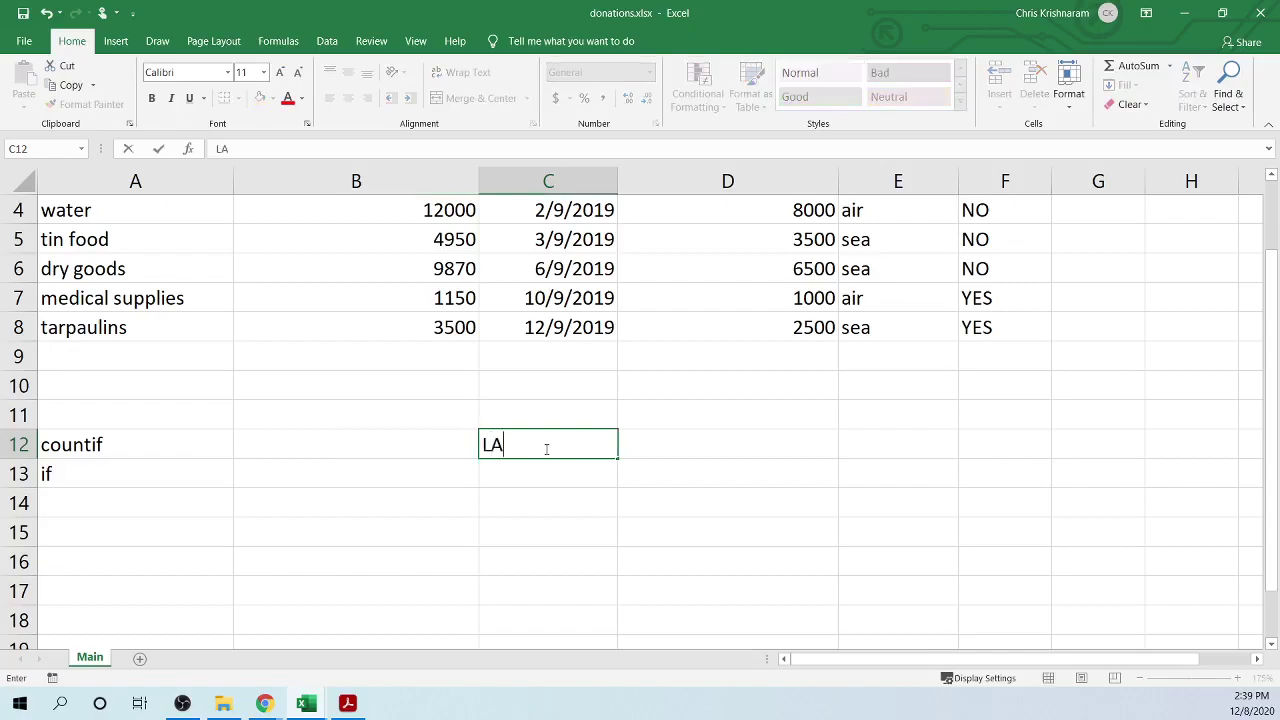
key(BackSpace)
key(BackSpace)
key(BackSpace)
text(loan amount)
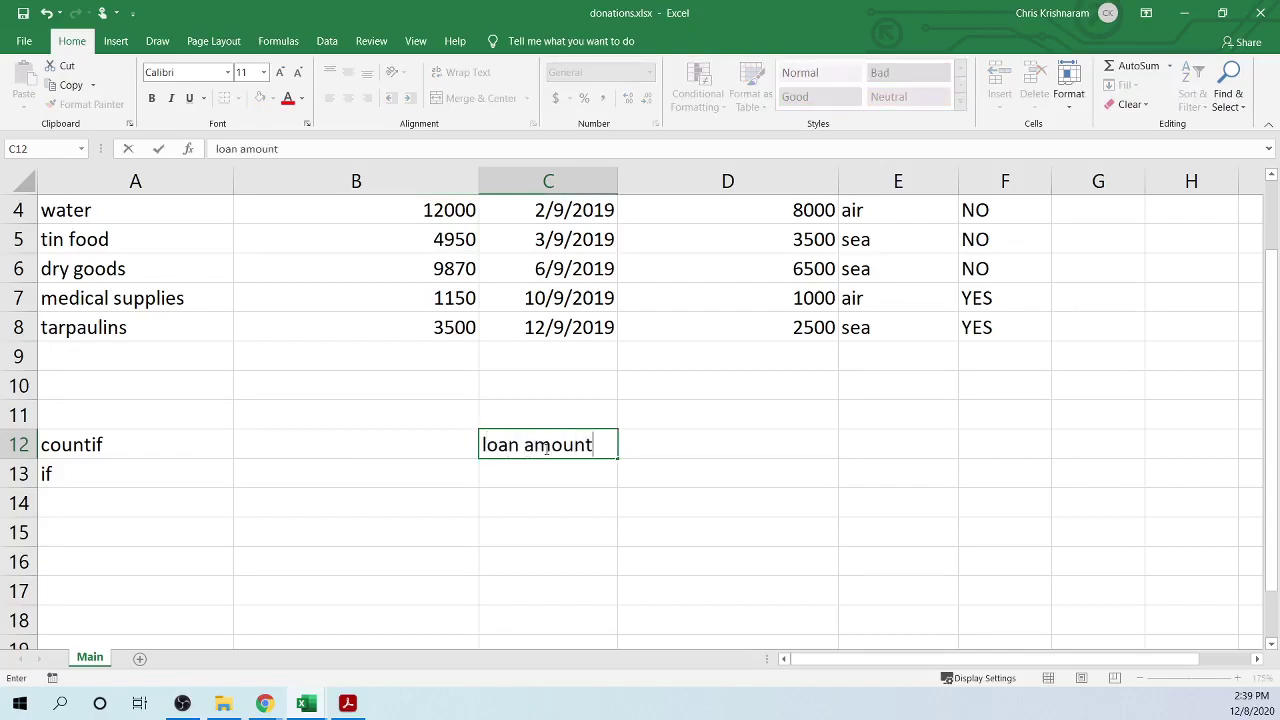
key(Return)
- Enter the labels "interest", "years" and "repyament" in cells C13:C15 below the loan amount label
text(intern)
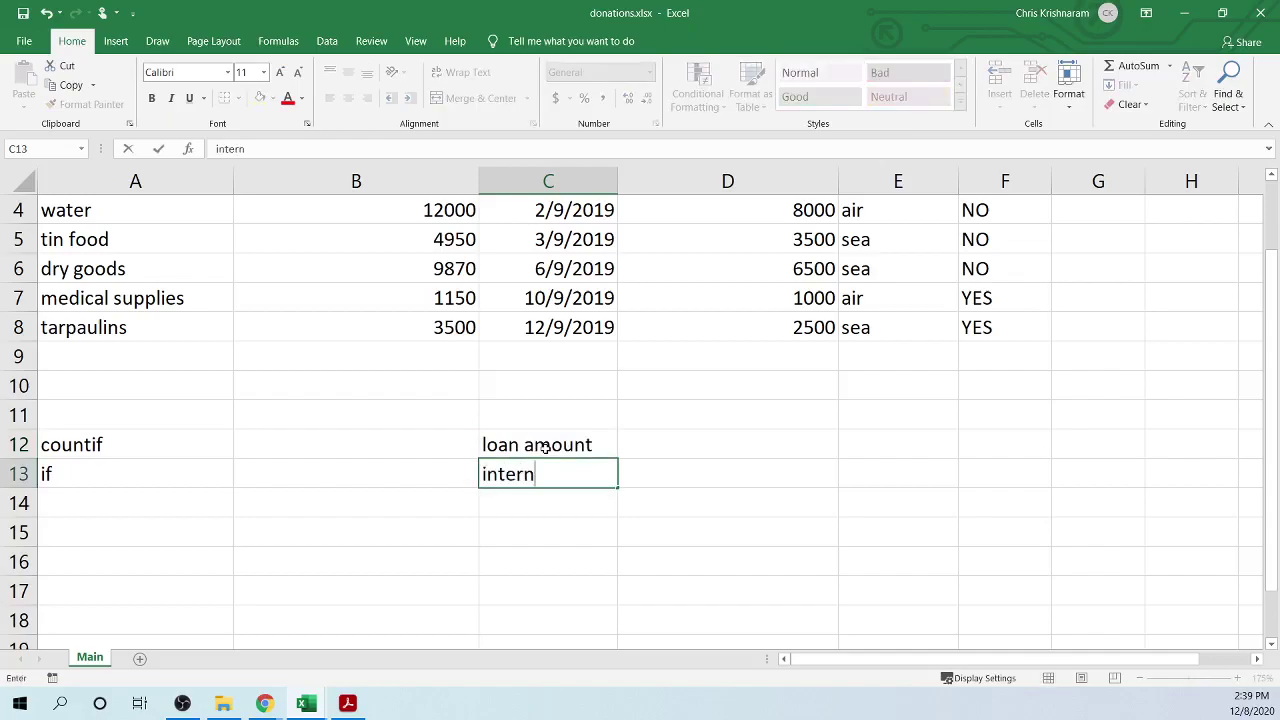
key(BackSpace)
text(est)
key(Return)
text(years)
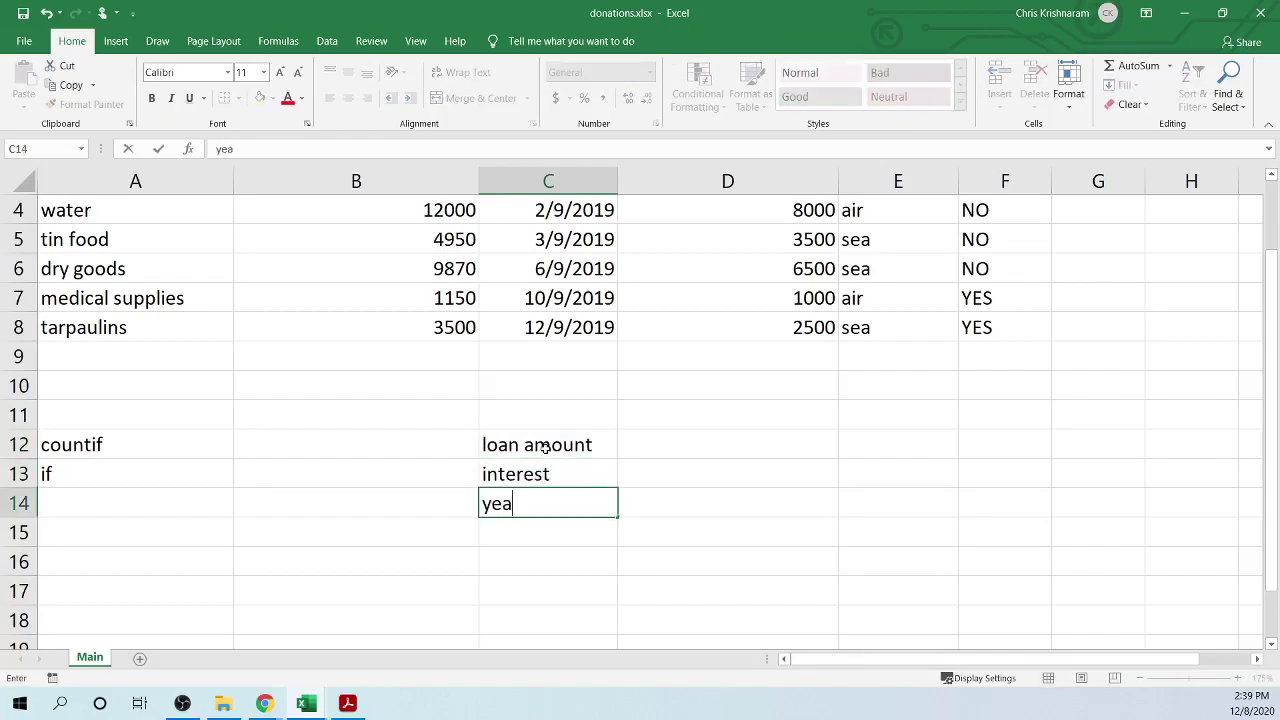
key(Return)
text(repy)
key(BackSpace)
text(ayment)
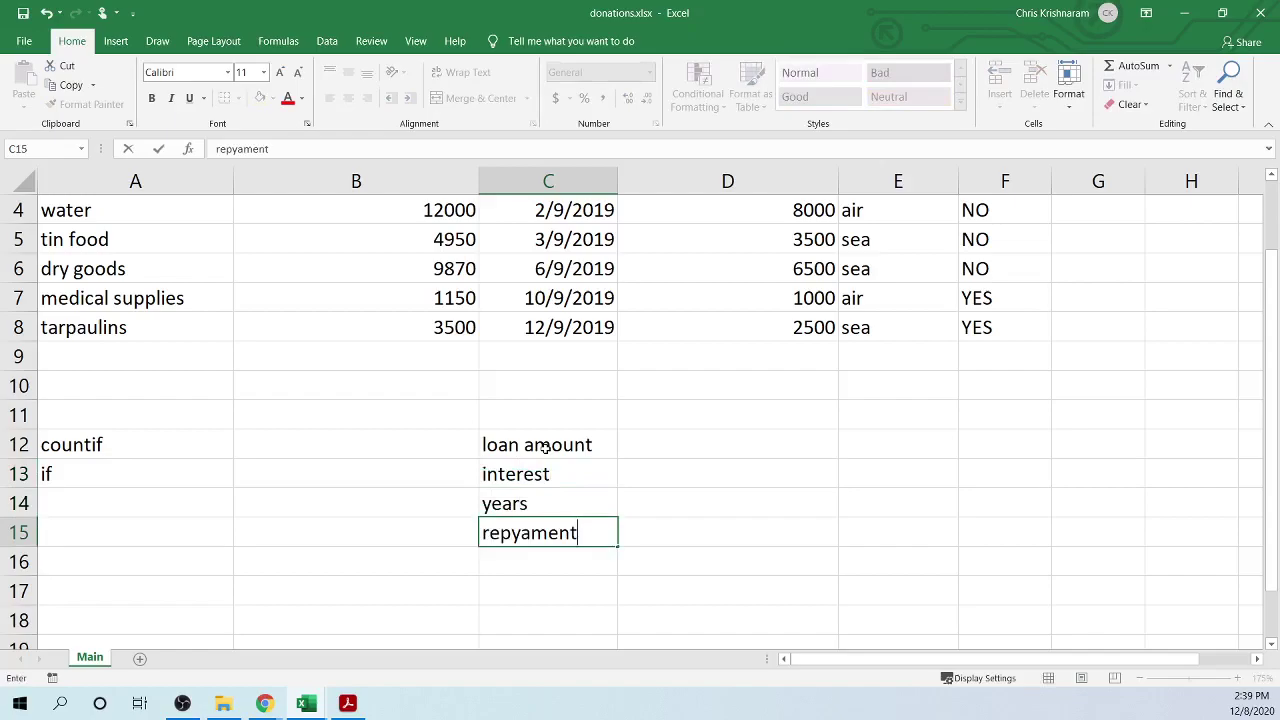
key(Return)
- Enter 30000 as the loan amount in D12, 7.25% as the interest in D13 and 5 years in D14
key(Right)
key(Up)
key(Up)
key(Up)
key(Up)
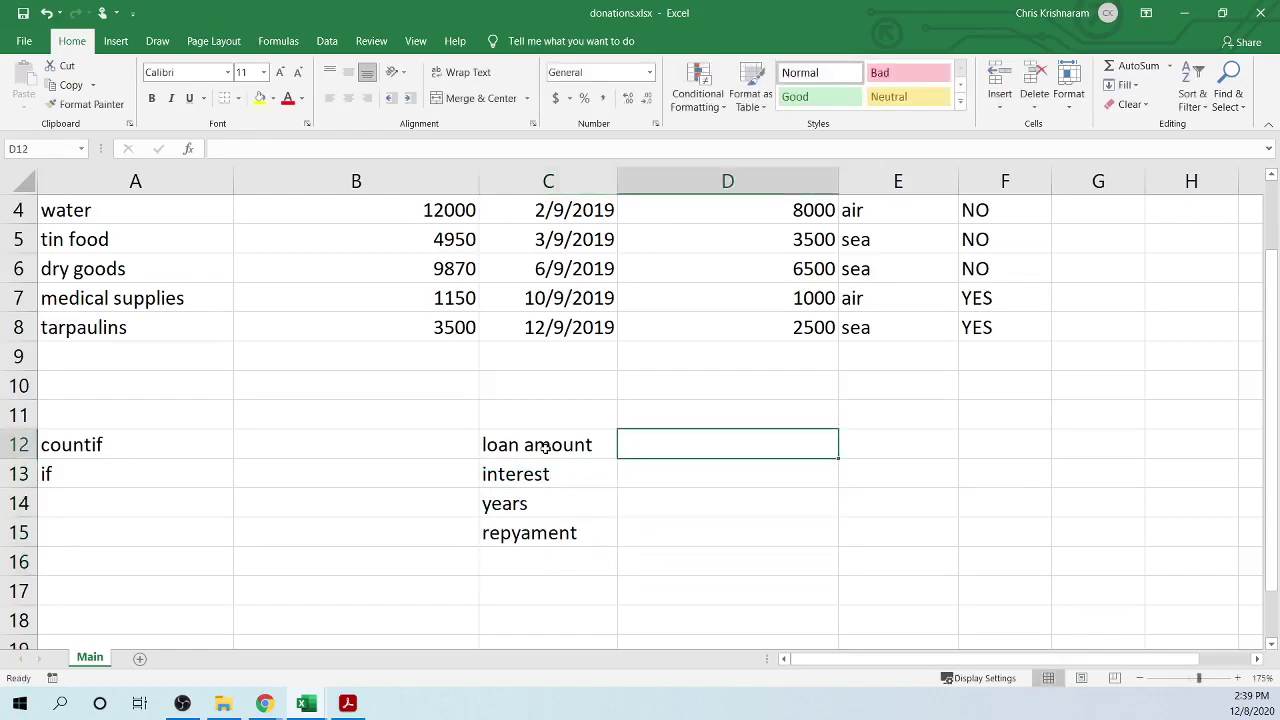
text(30000)
key(Return)
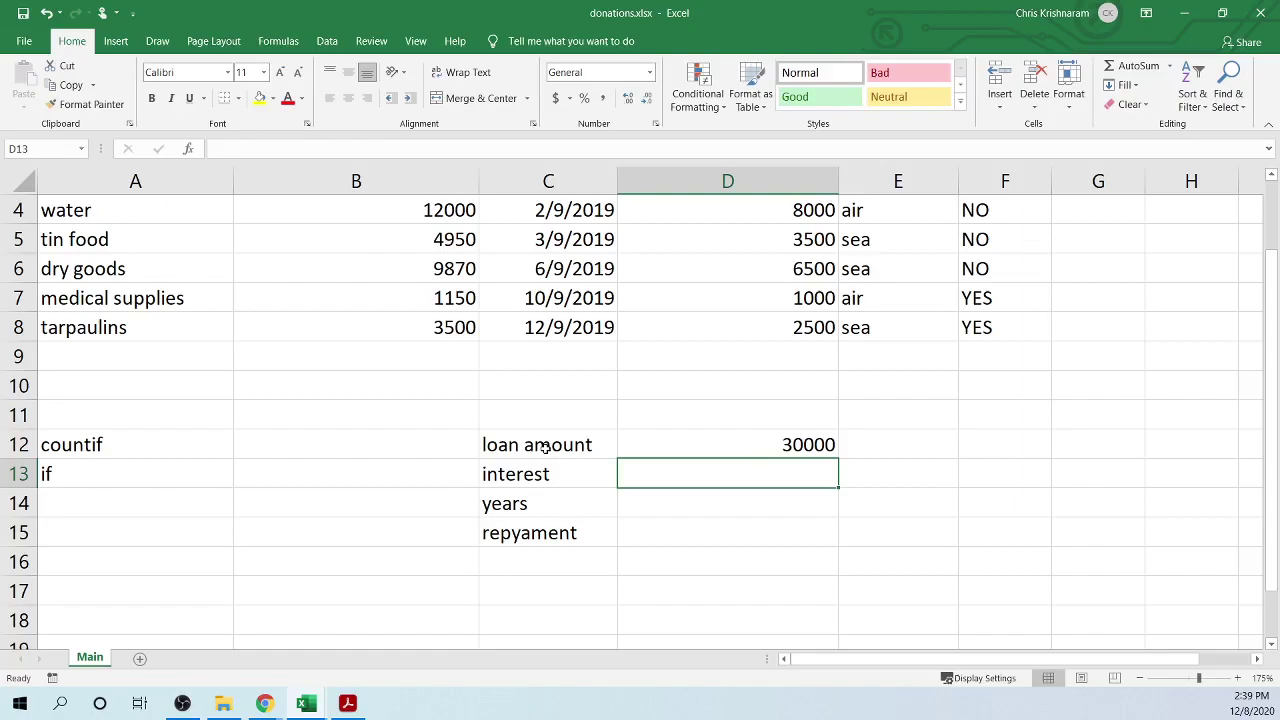
text(7.25%)
key(Return)
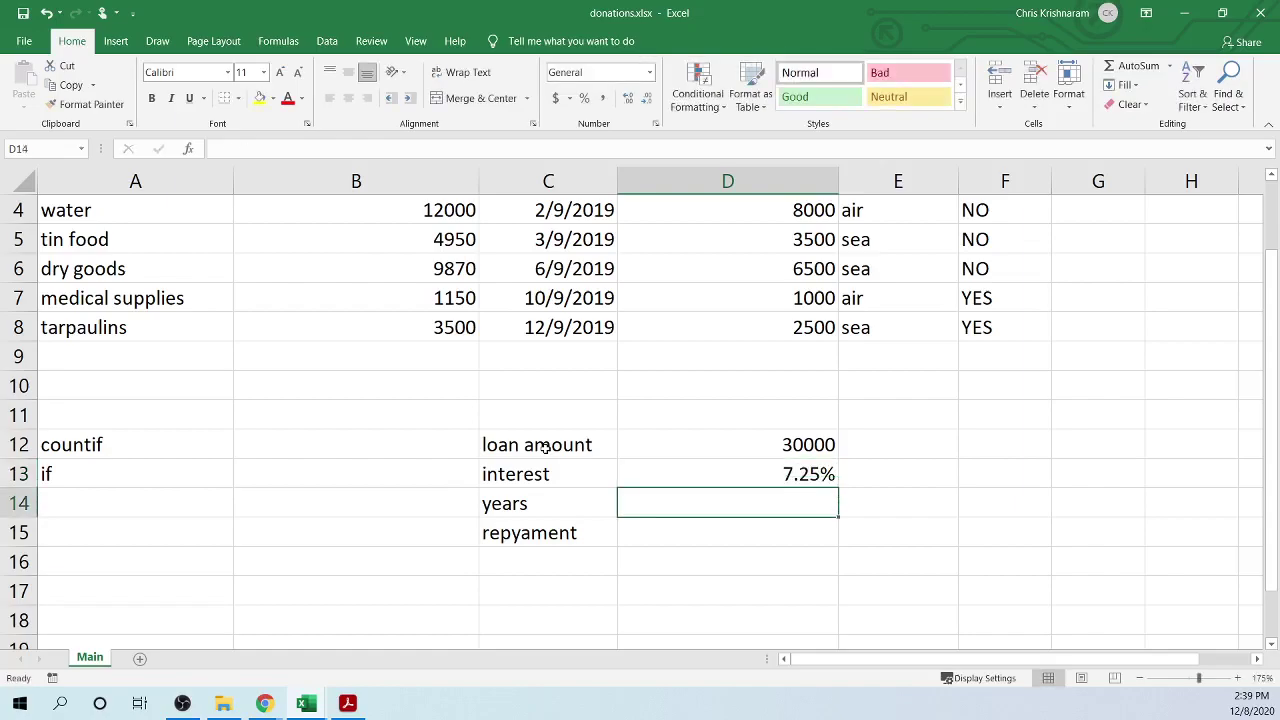
text(5)
key(Return)
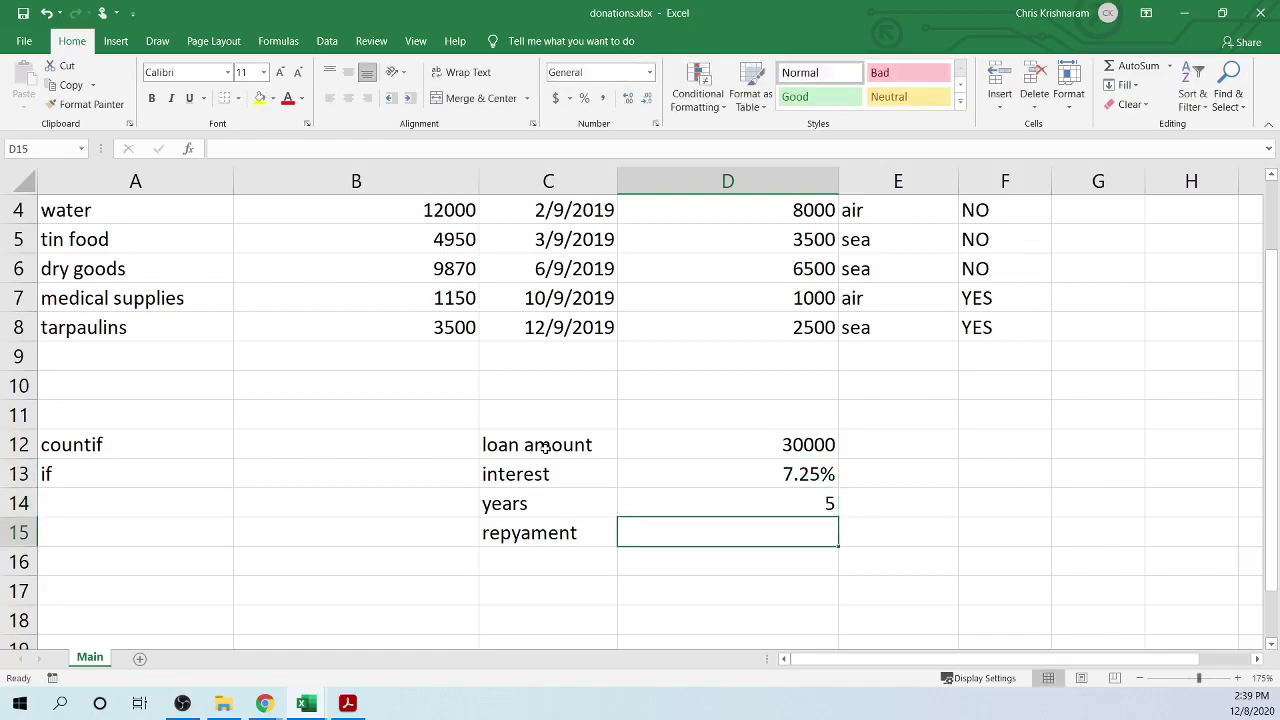
- Label cell B15 "monthly", beside the first repayment label
key(Left)
key(Left)
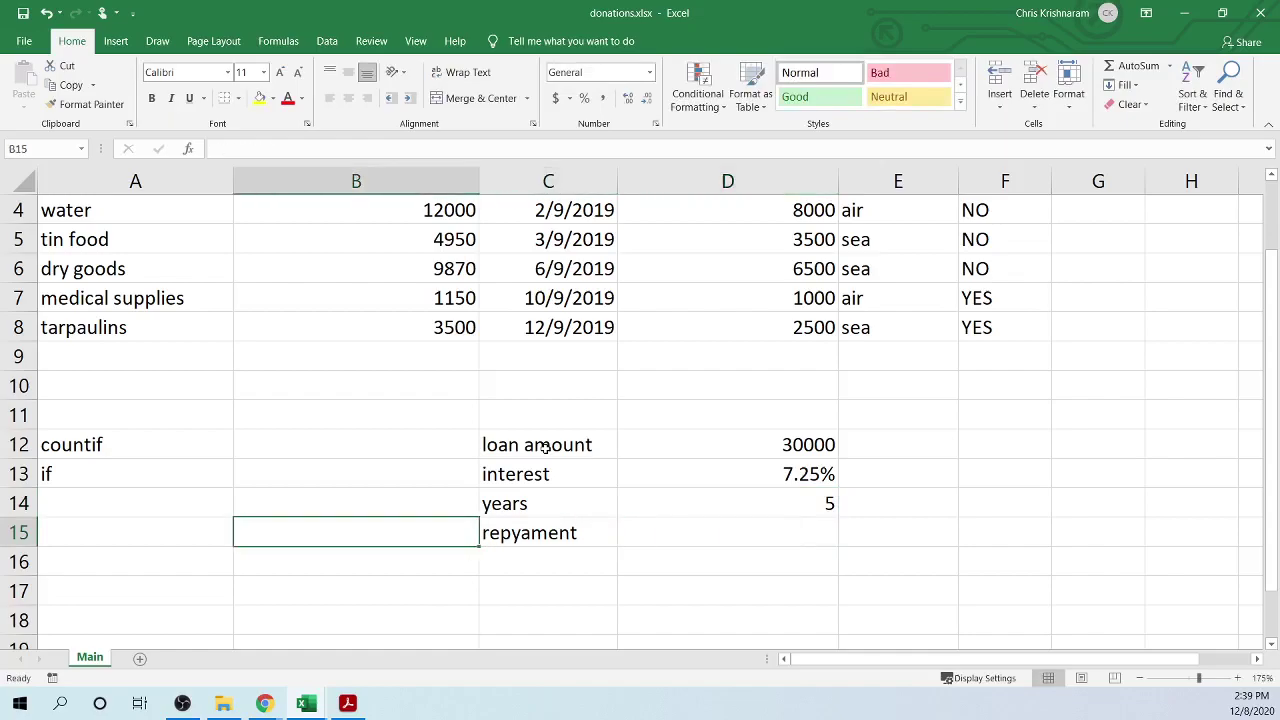
text(year)
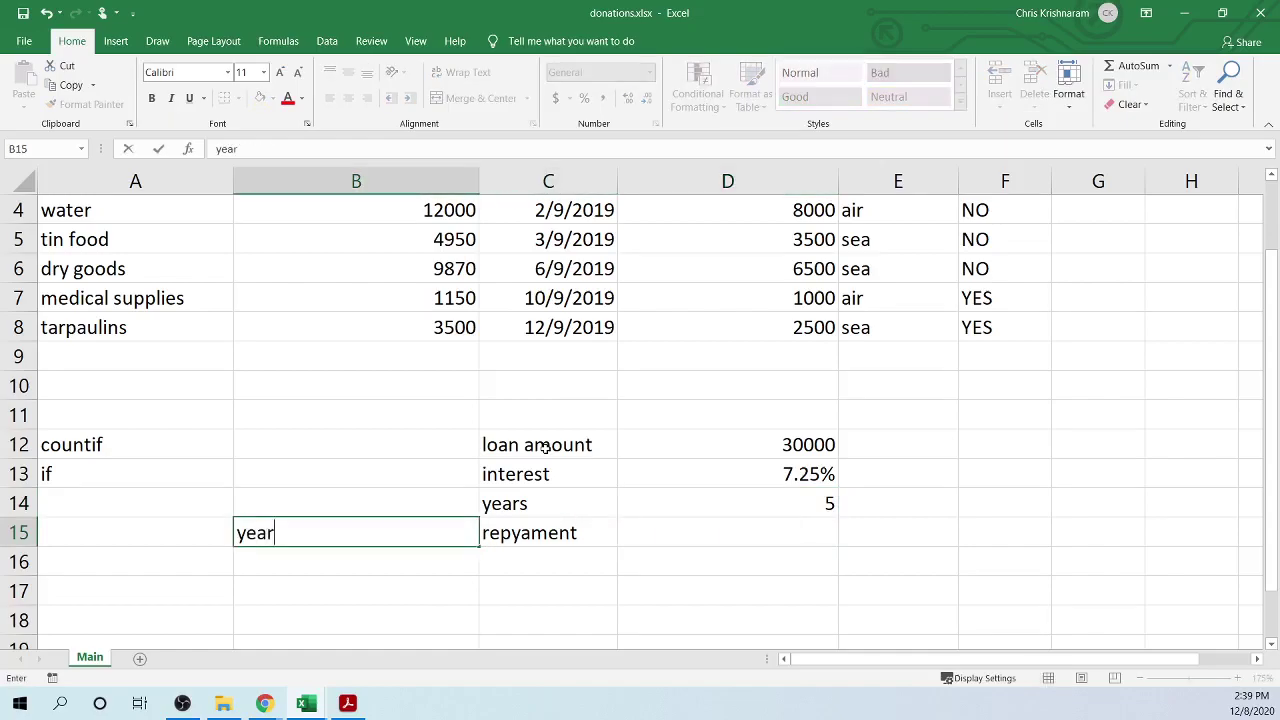
key(BackSpace)
key(BackSpace)
key(BackSpace)
key(BackSpace)
text(months)
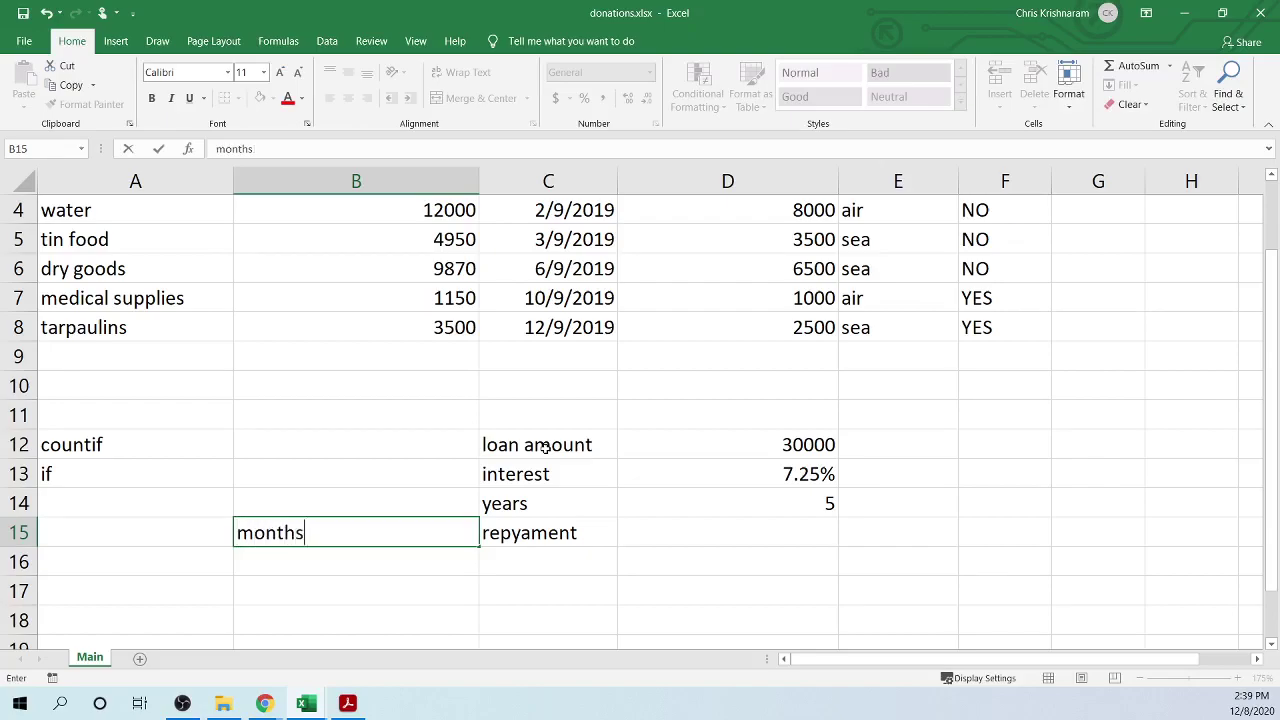
key(BackSpace)
text(ly)
key(Return)
- Add a second repayment row with "yearly" in B16 and "repyament" in C16
text(year)
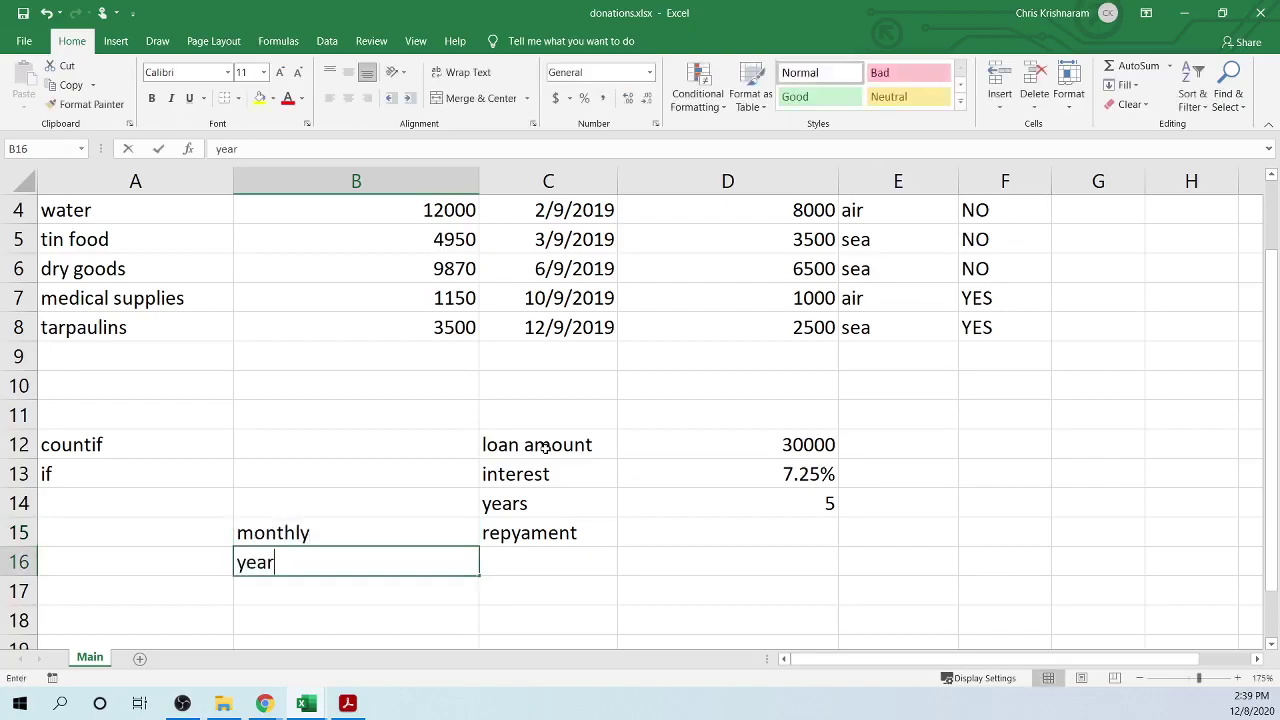
text(ly)
key(Tab)
text(rep)
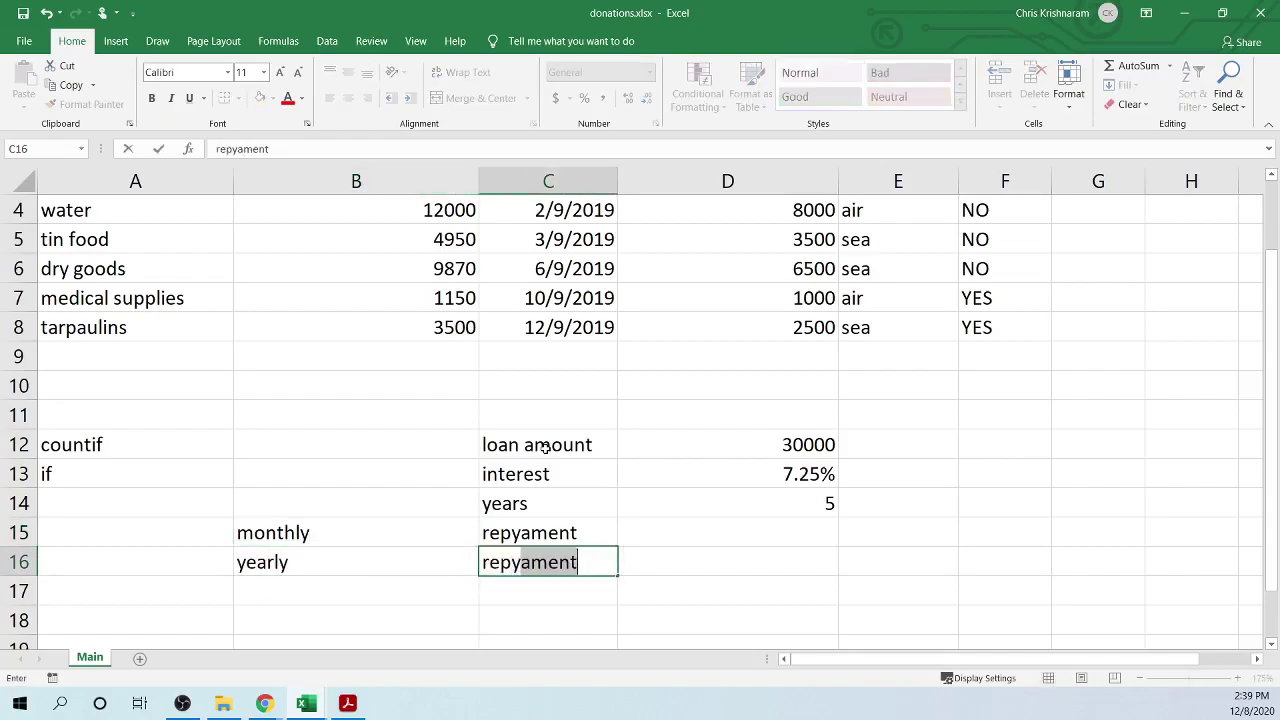
key(BackSpace)
text(ayment)
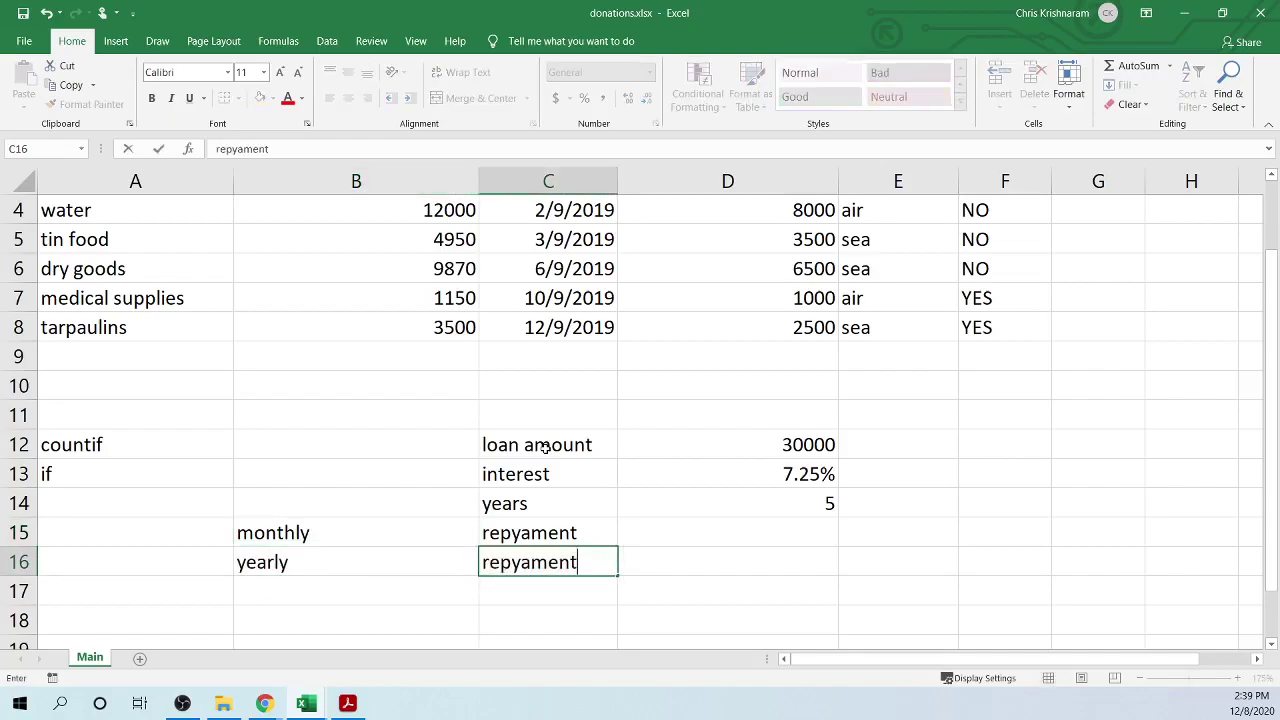
key(Return)
- Start a PMT formula in D15 with D13 as the rate and D14 as the number of periods
click(712, 527)
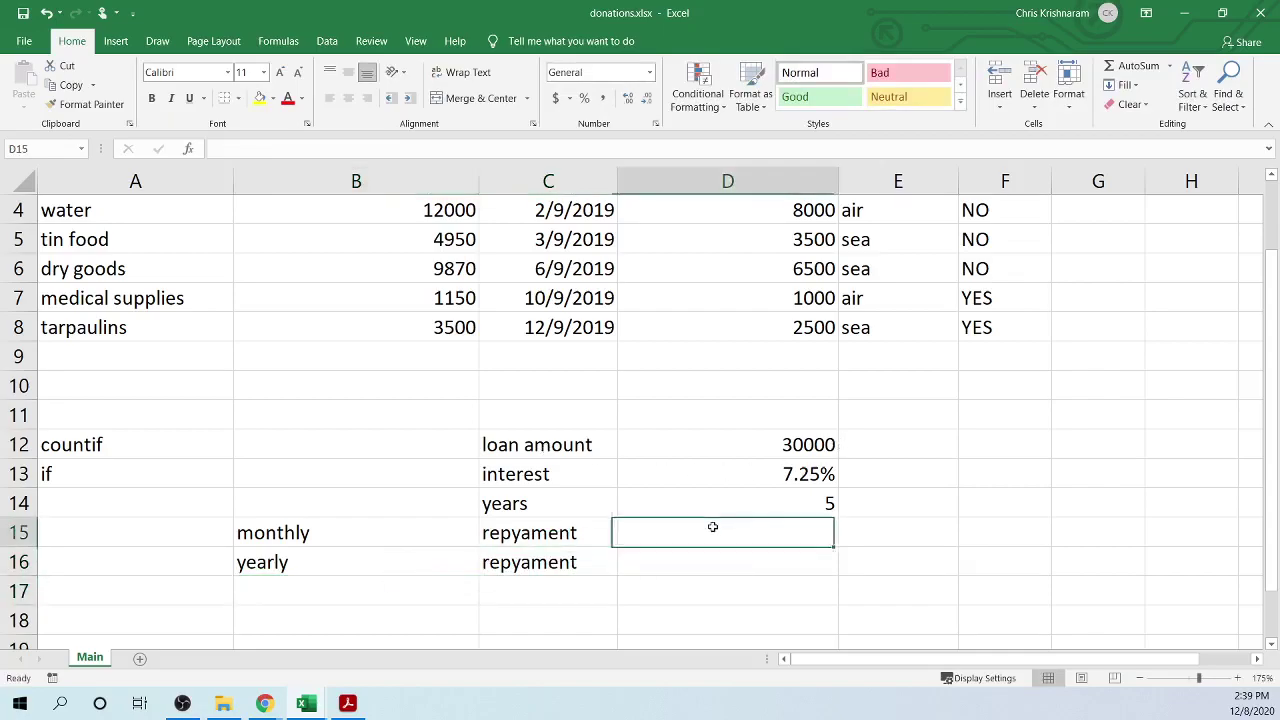
text(=)
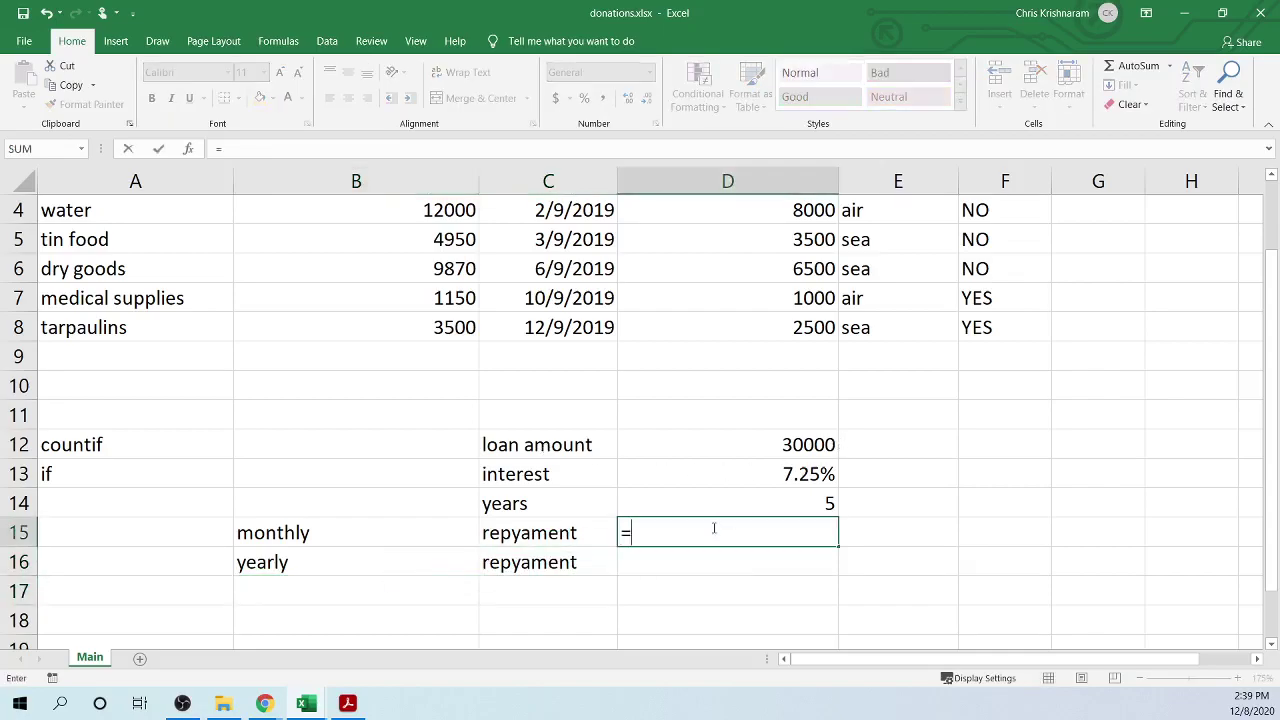
text(pmt)
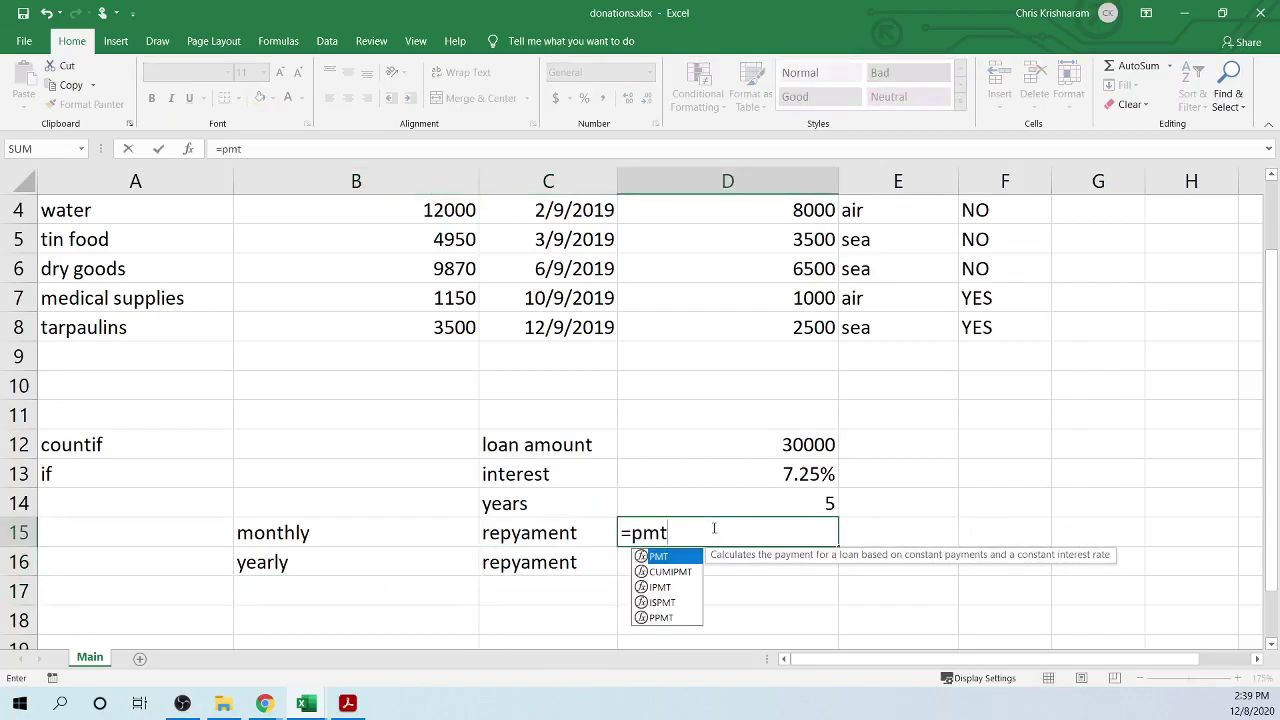
double_click(665, 557)
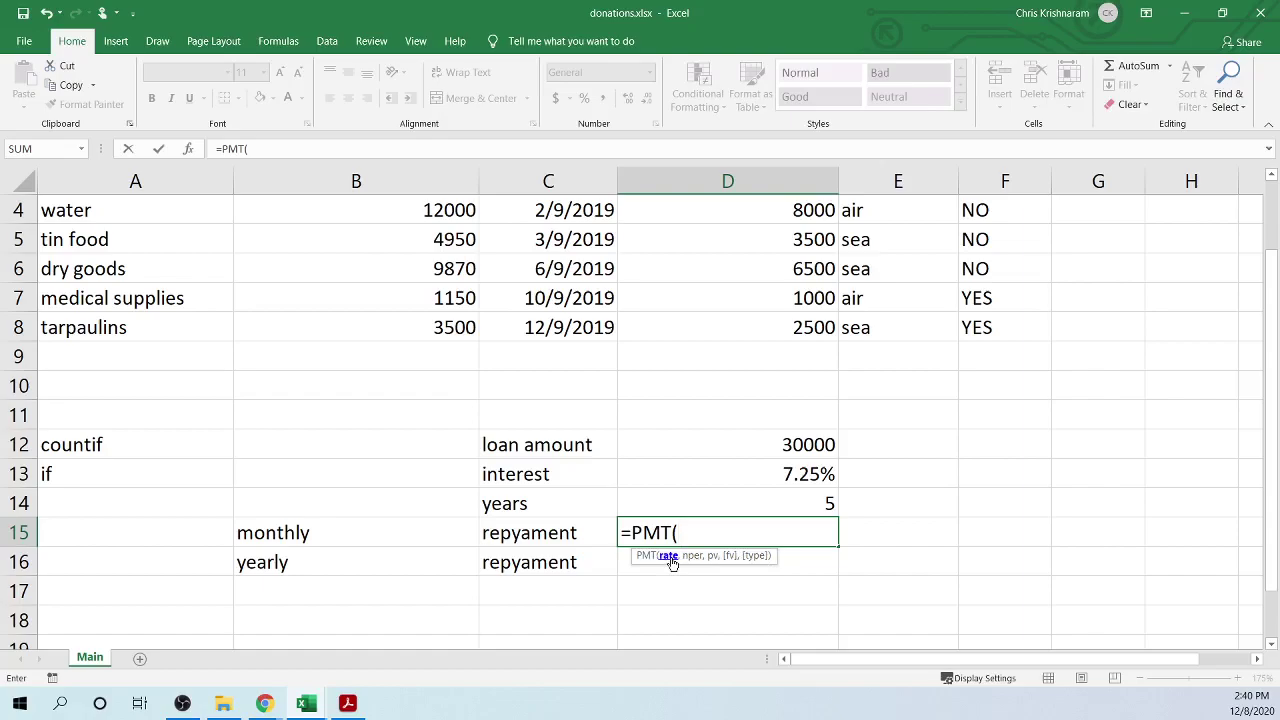
click(791, 476)
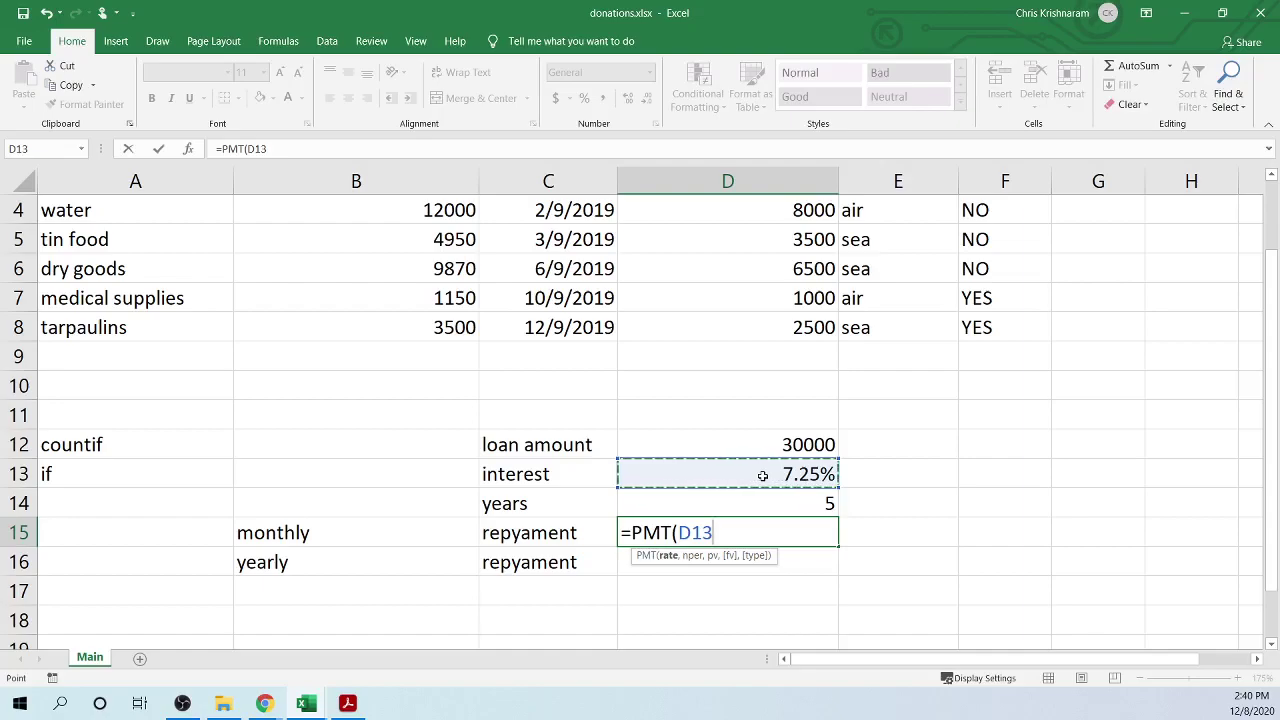
text(,)
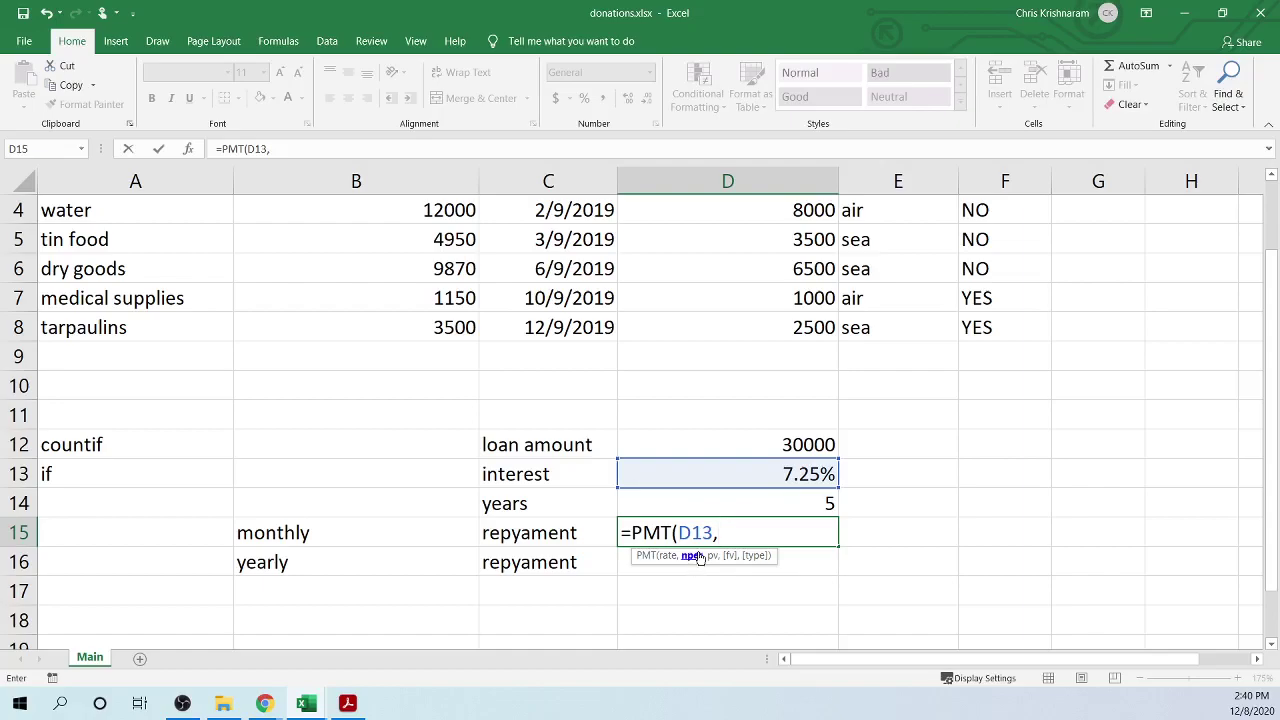
click(781, 503)
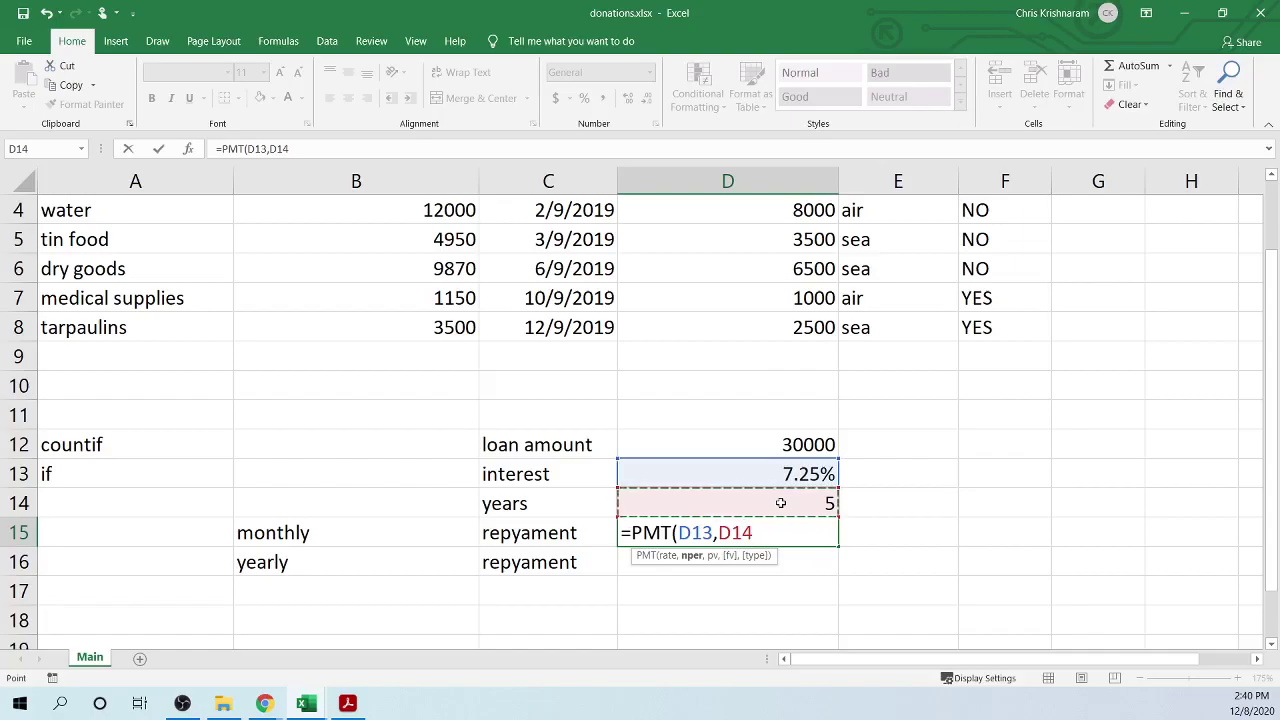
- Convert the PMT arguments in D15 to monthly terms, making the rate D13/12 and the periods D14*12
key(Left)
key(Left)
key(Right)
key(Right)
click(712, 533)
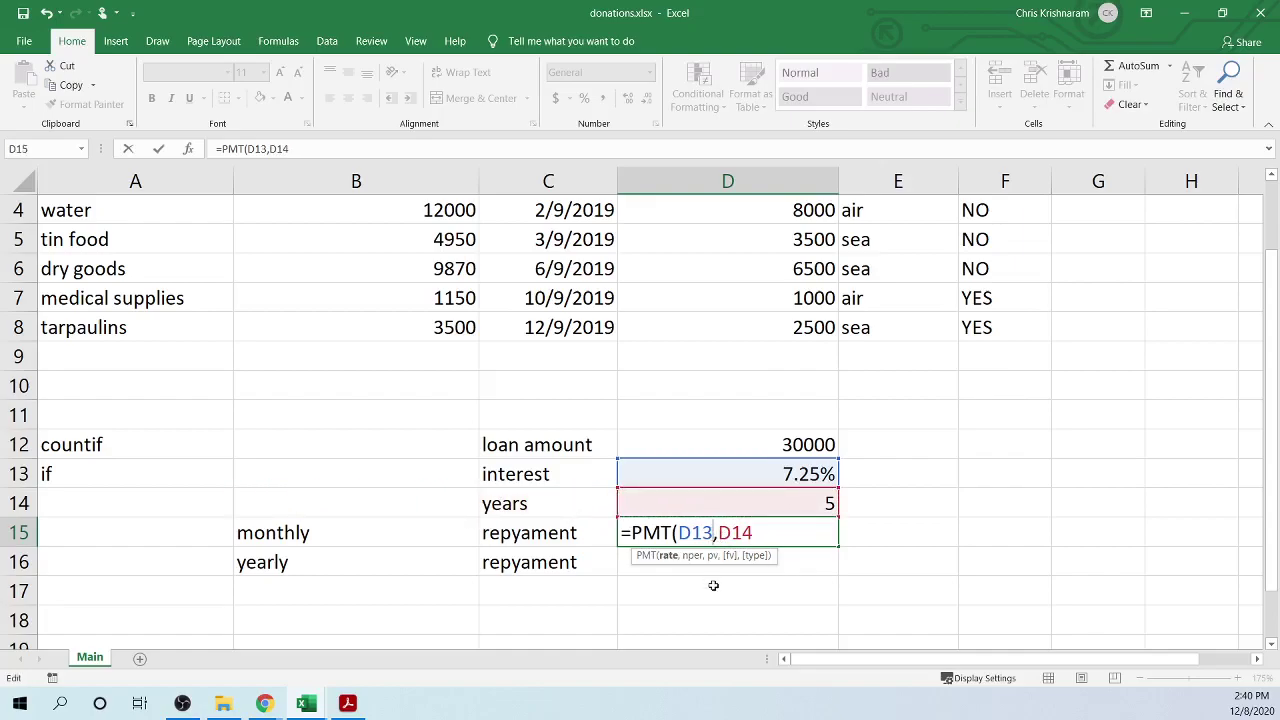
text(/)
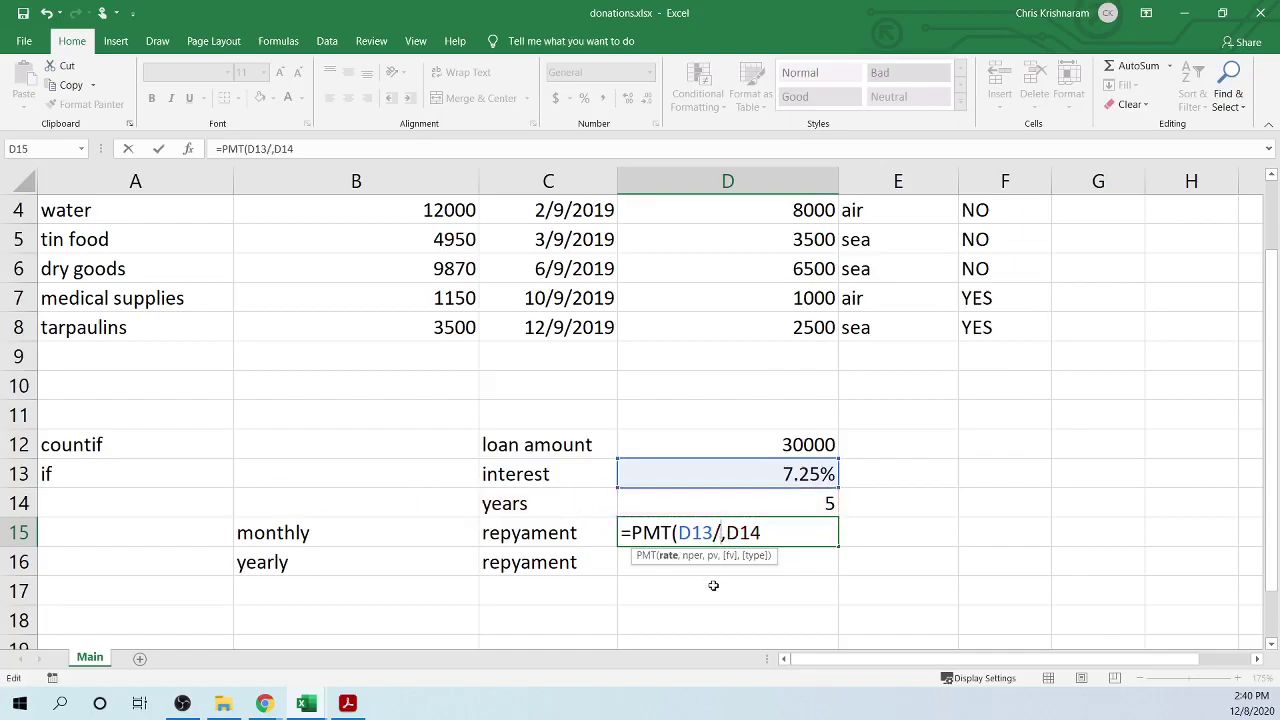
text(12)
key(Right)
key(Right)
key(Right)
key(Right)
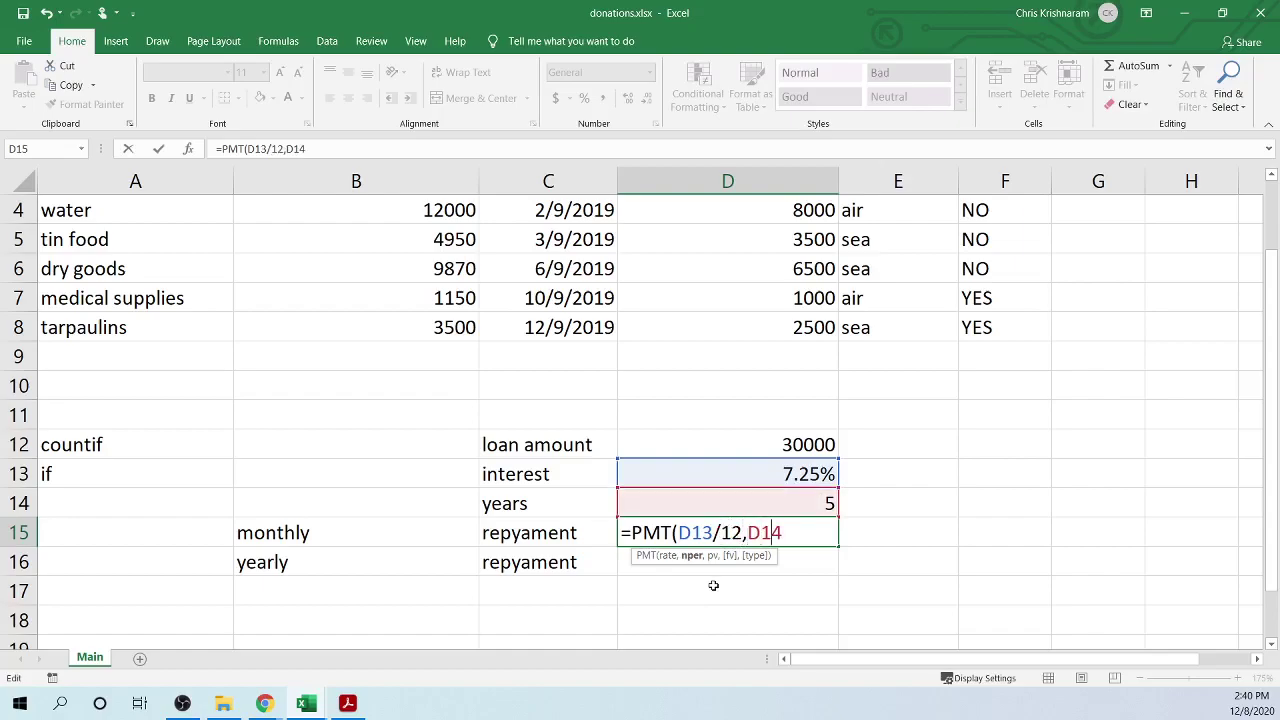
text(*12)
- Review the D13/12 rate argument and its D13 reference within the PMT formula in D15
drag(744, 533, 679, 533)
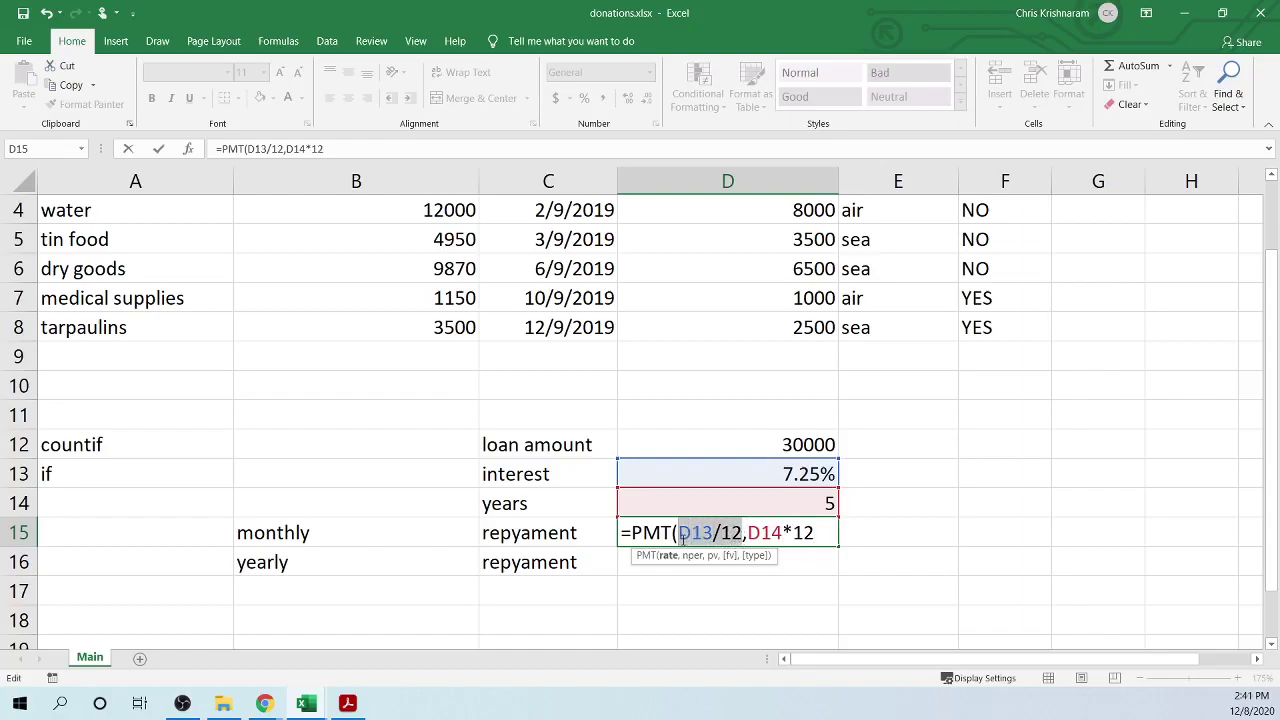
click(705, 533)
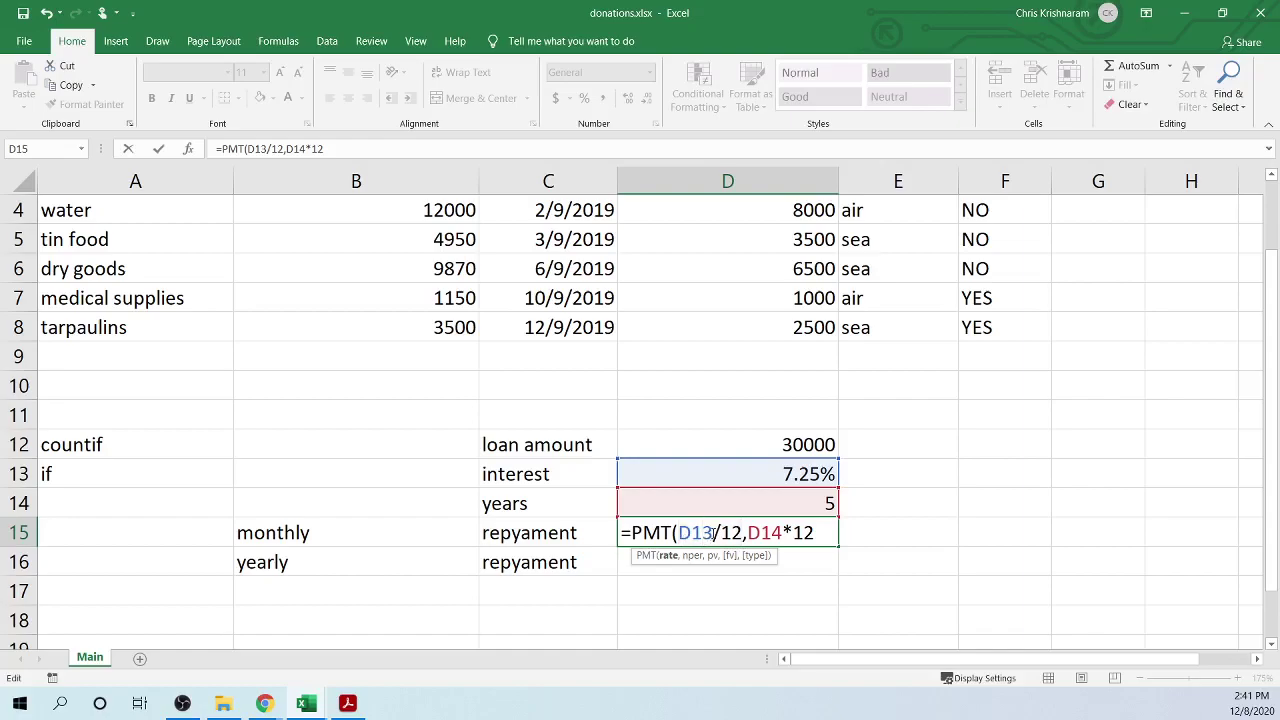
drag(713, 533, 681, 533)
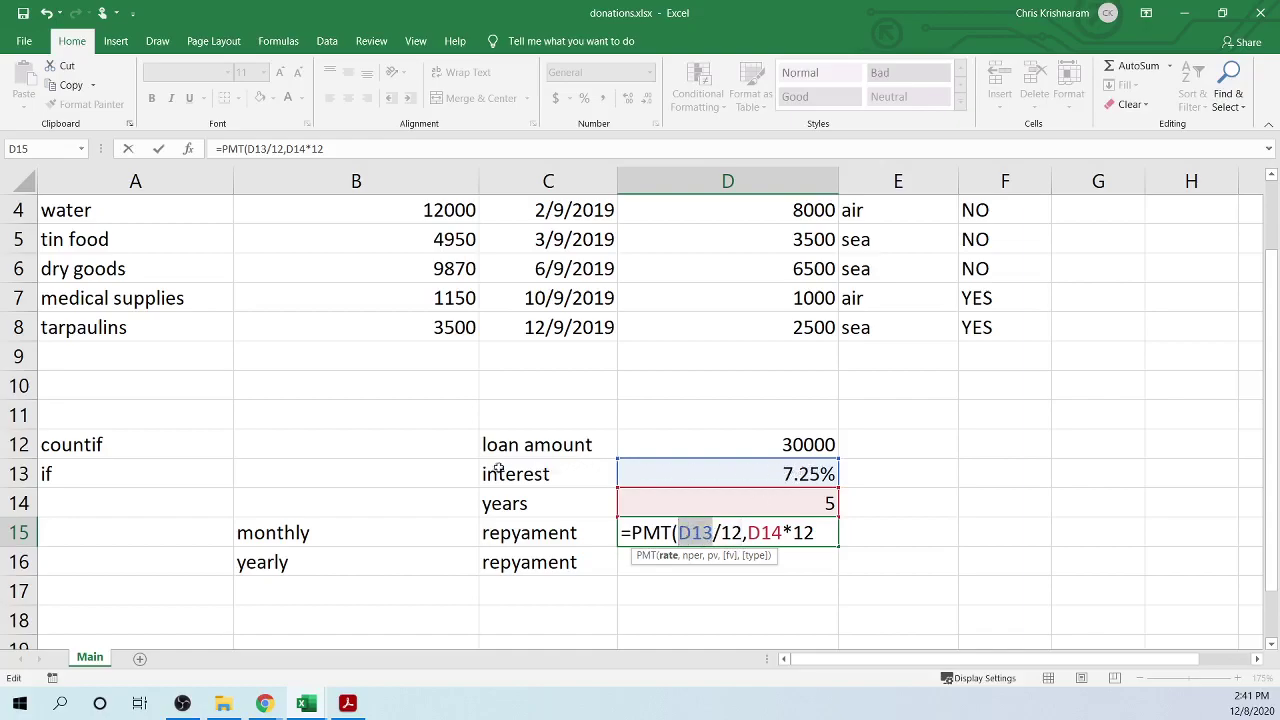
- Discard the unfinished formula in D15, enter "yearly" in B13 and make B13:C13 bold
click(444, 475)
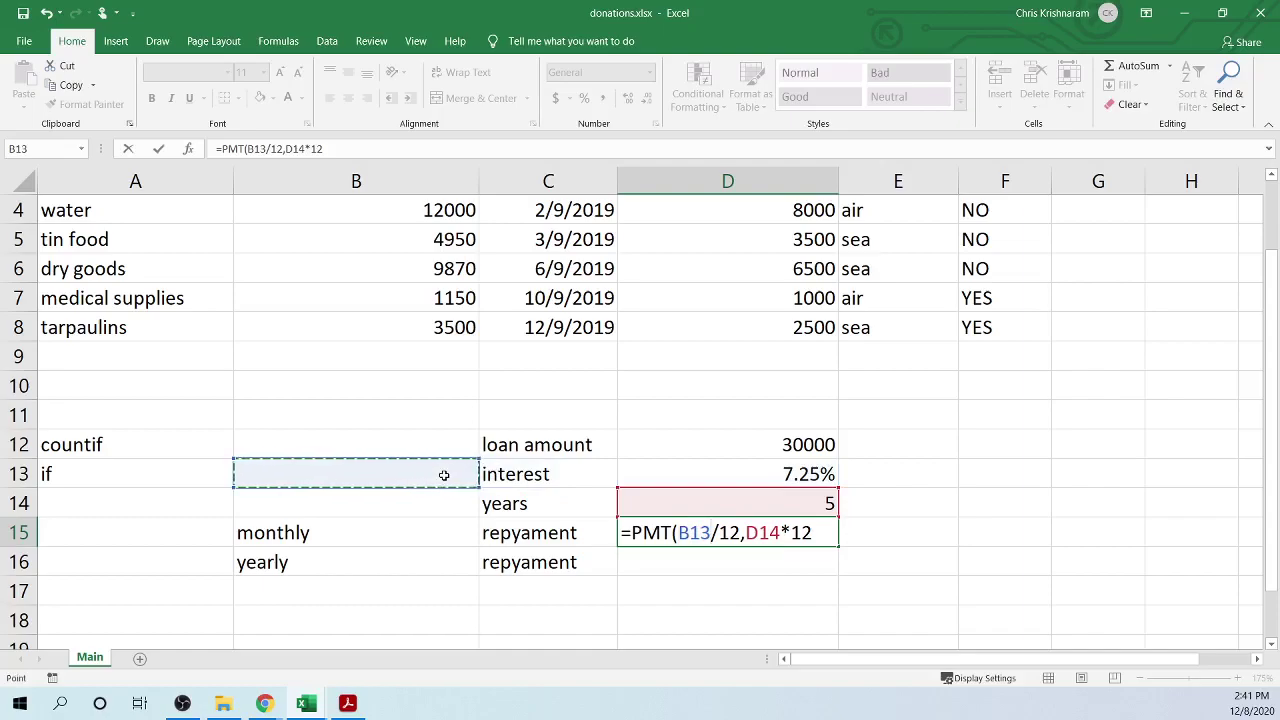
key(Escape)
click(444, 475)
text(yearly)
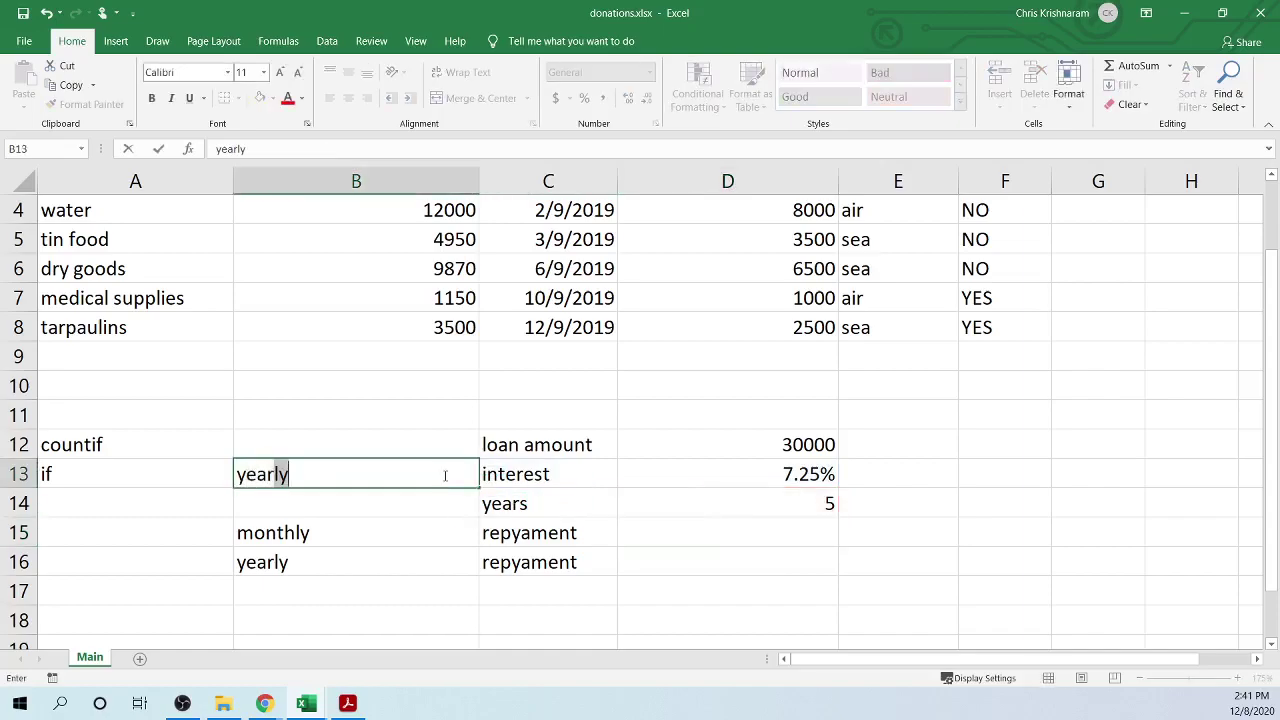
key(Return)
drag(444, 474, 490, 474)
click(151, 97)
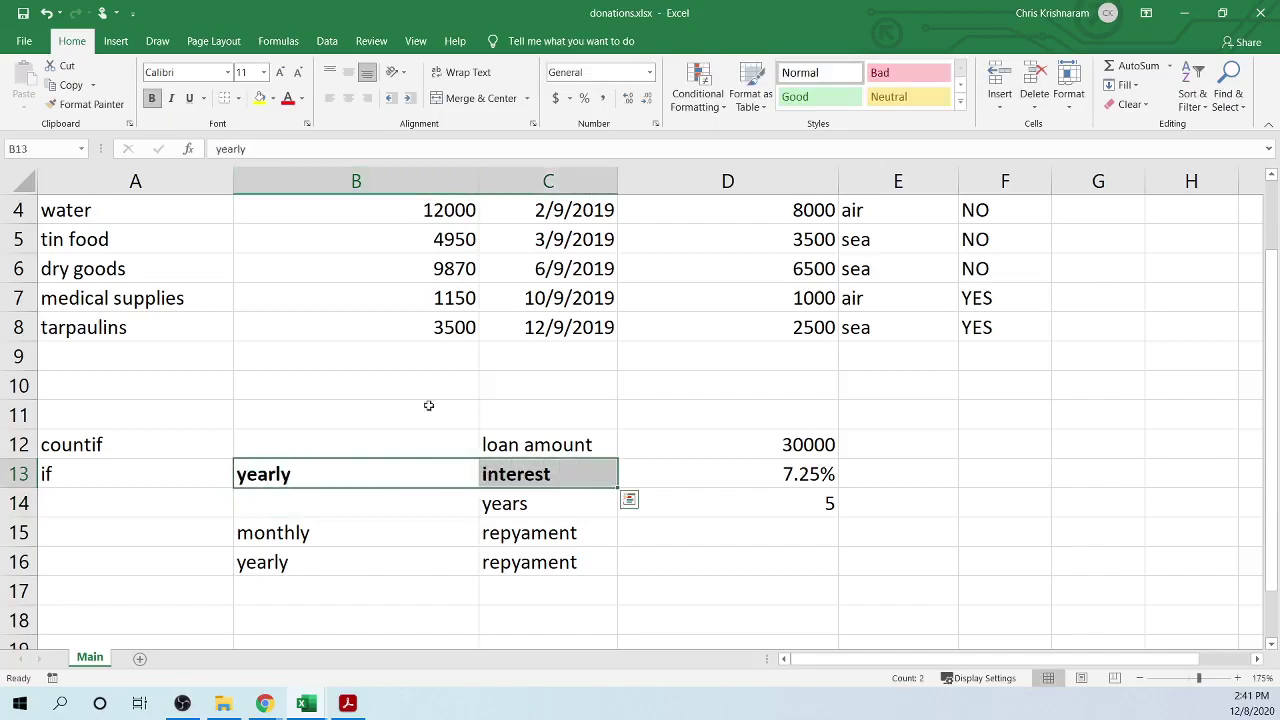
- Start a PMT formula for the monthly repayment in D15 with D13/12 as the rate
click(708, 531)
text(=)
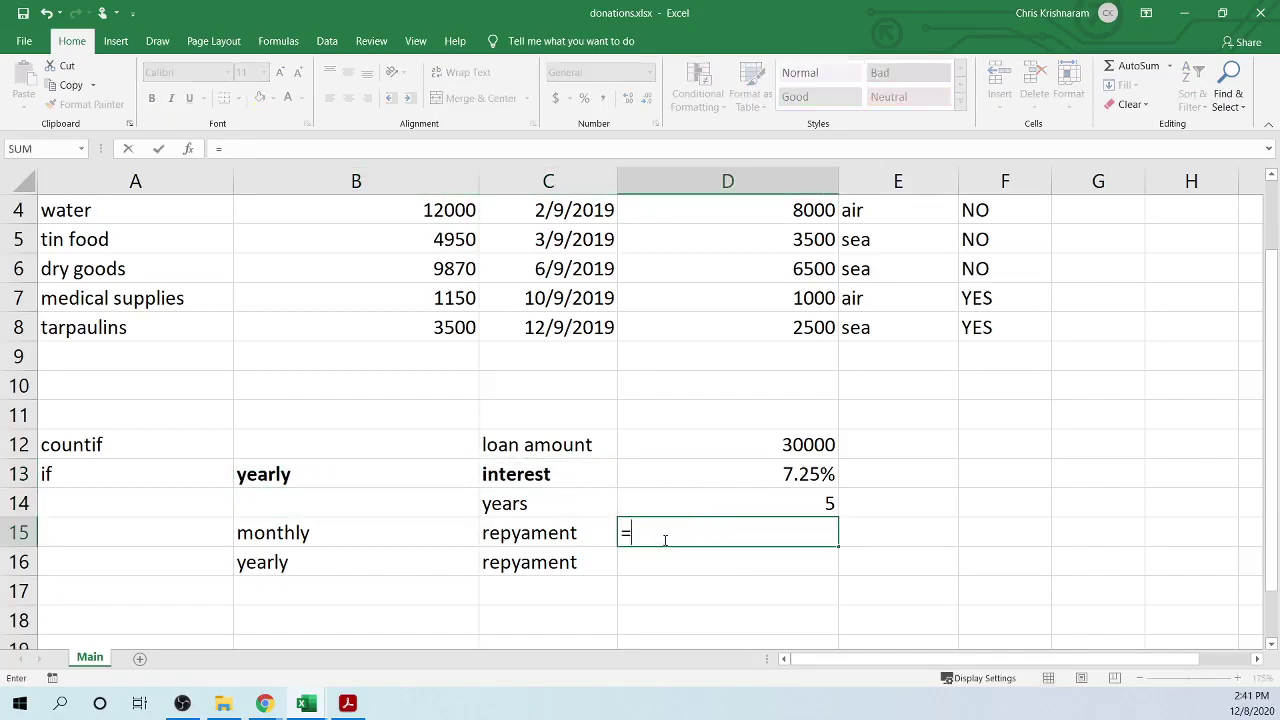
text(pm)
key(Tab)
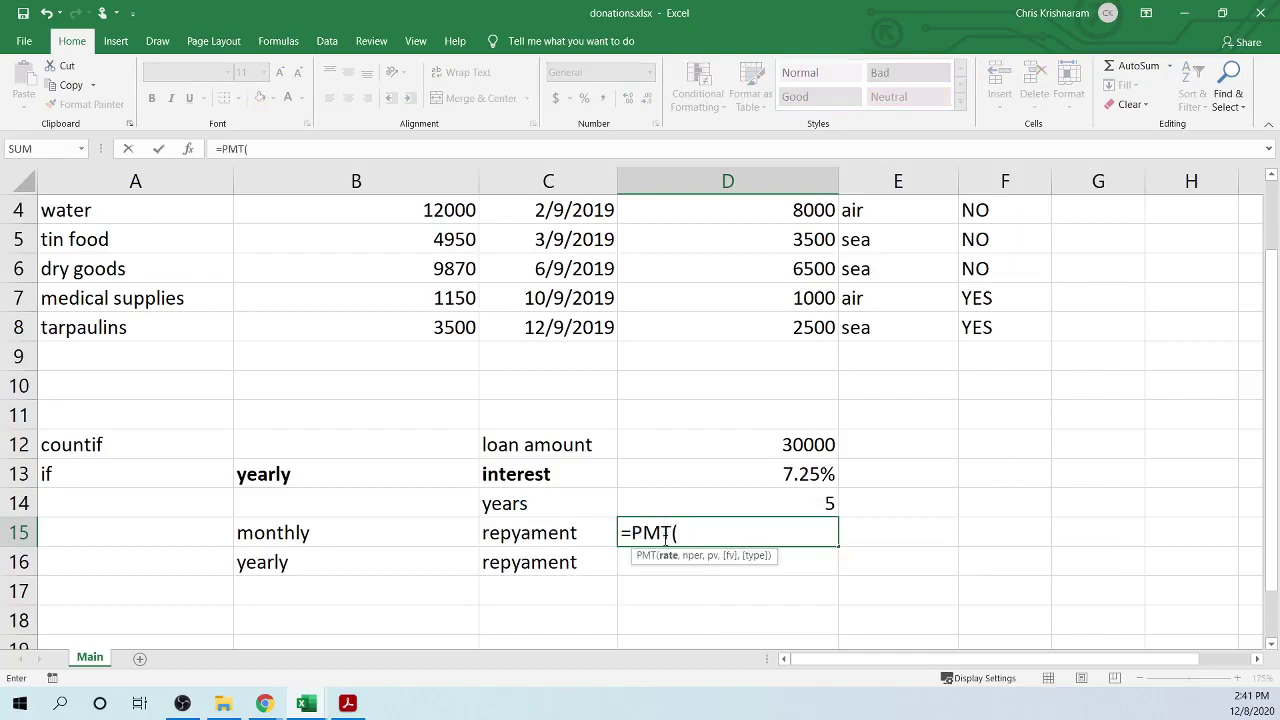
click(770, 485)
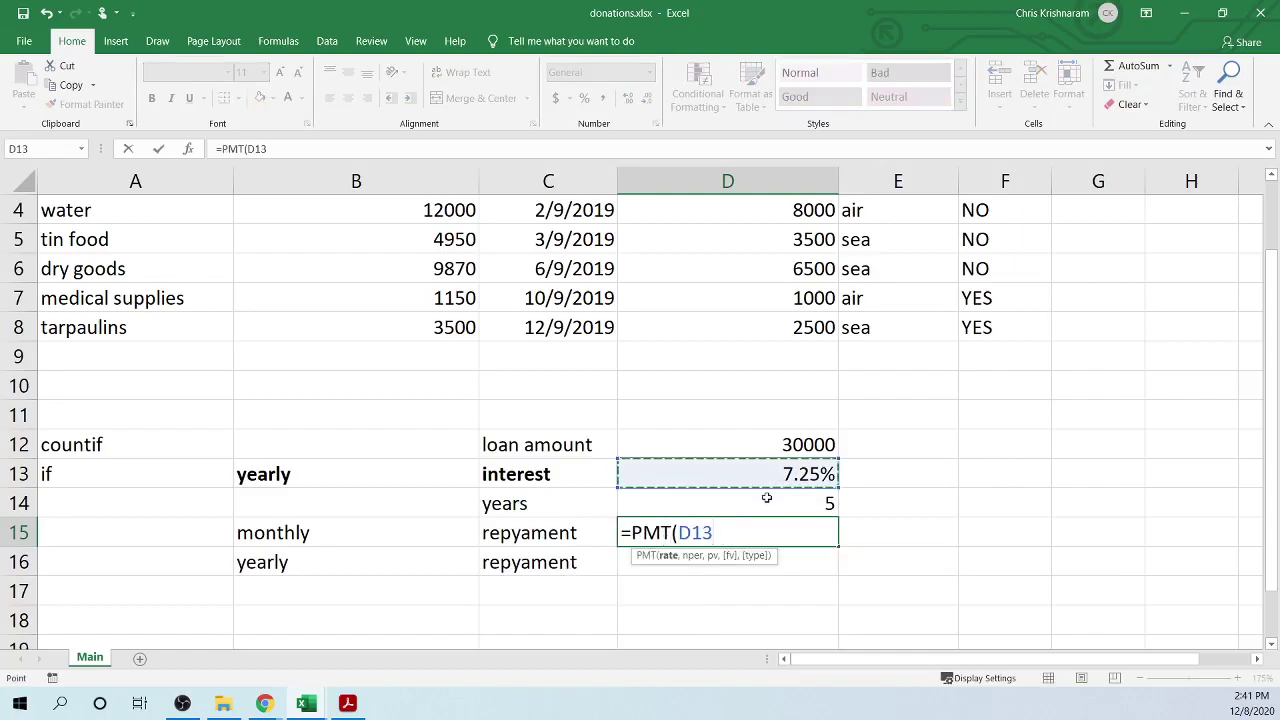
text(?)
key(BackSpace)
text(/12)
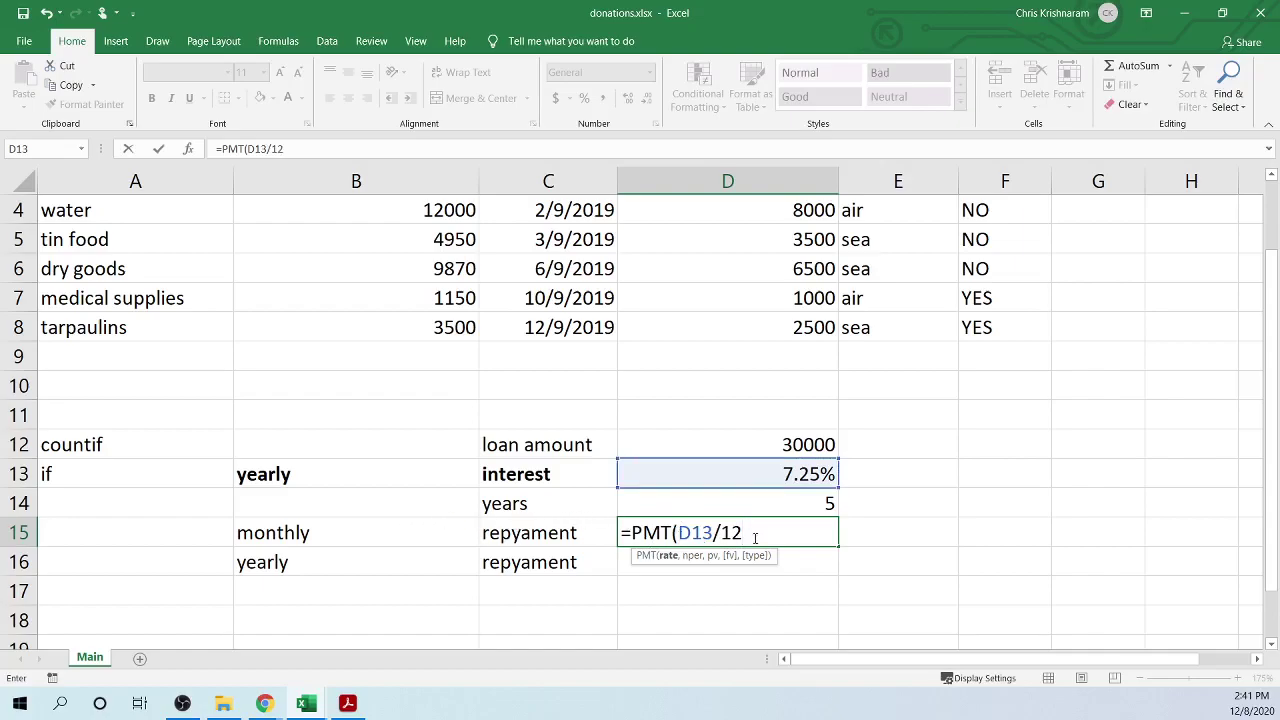
- Complete the PMT formula in D15 with D14*12 as the periods and D12 as the present value, and check its references
text(,)
click(748, 503)
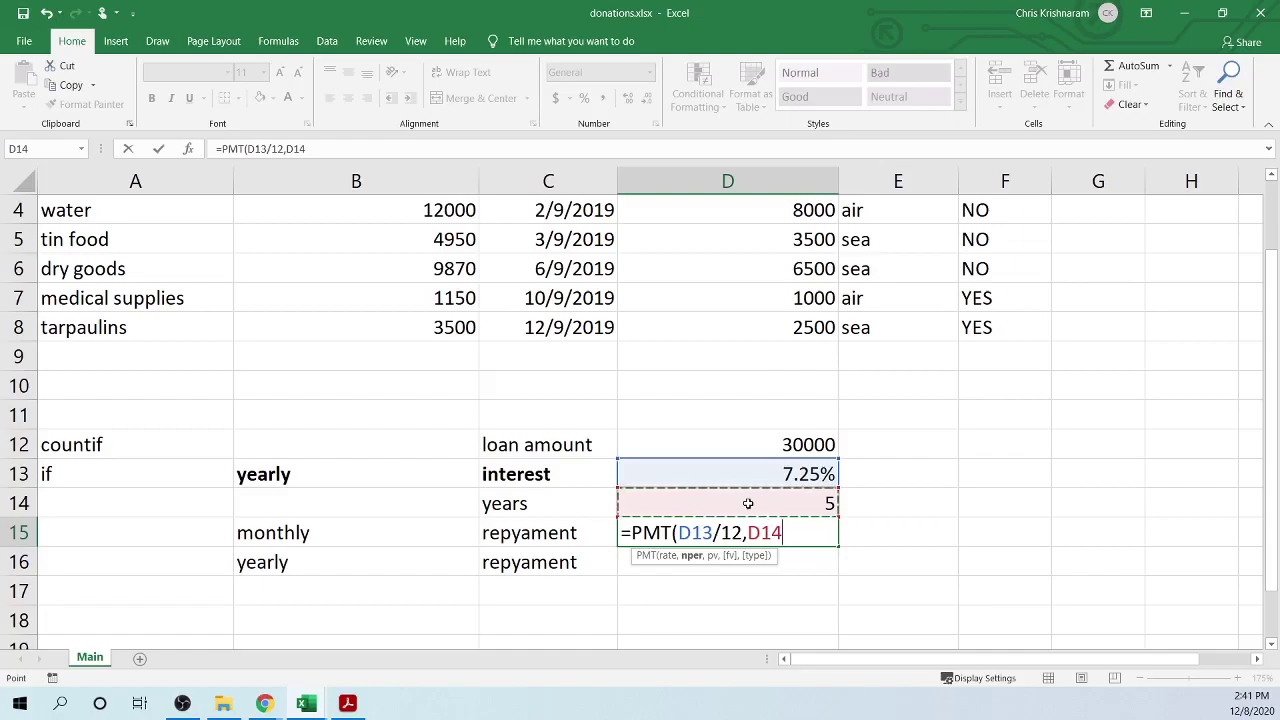
text(*12)
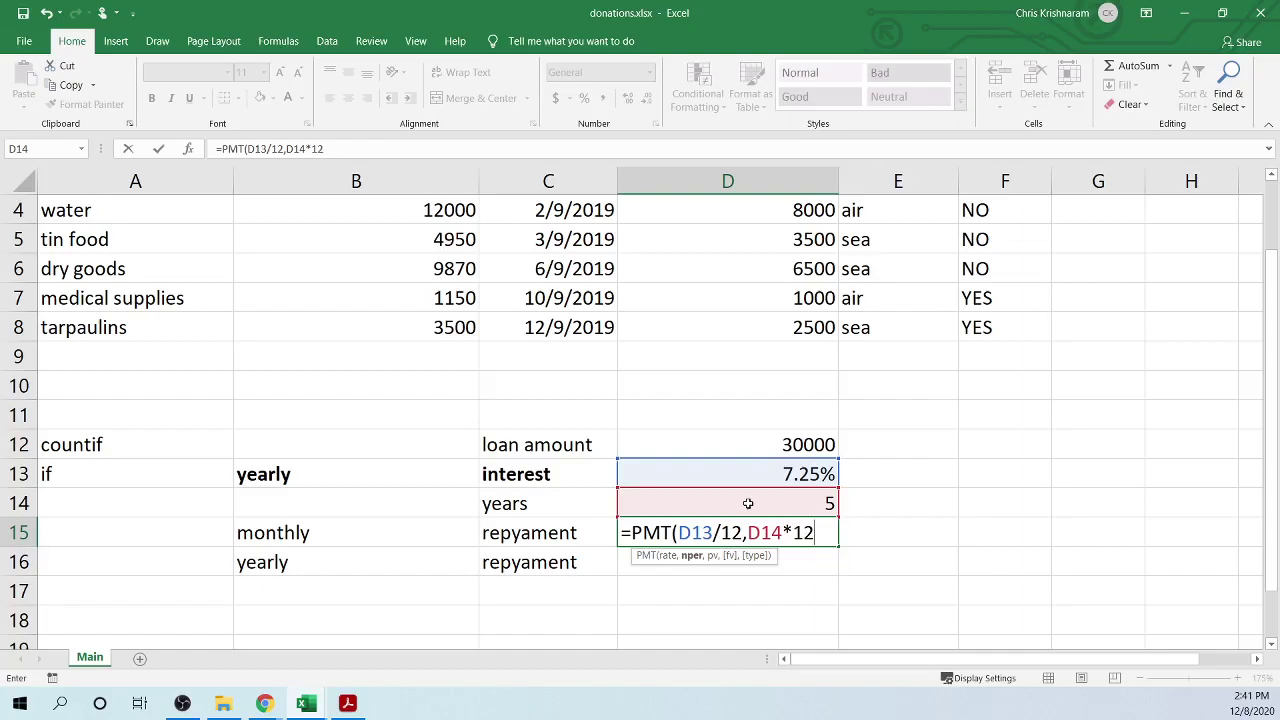
text(,)
click(755, 446)
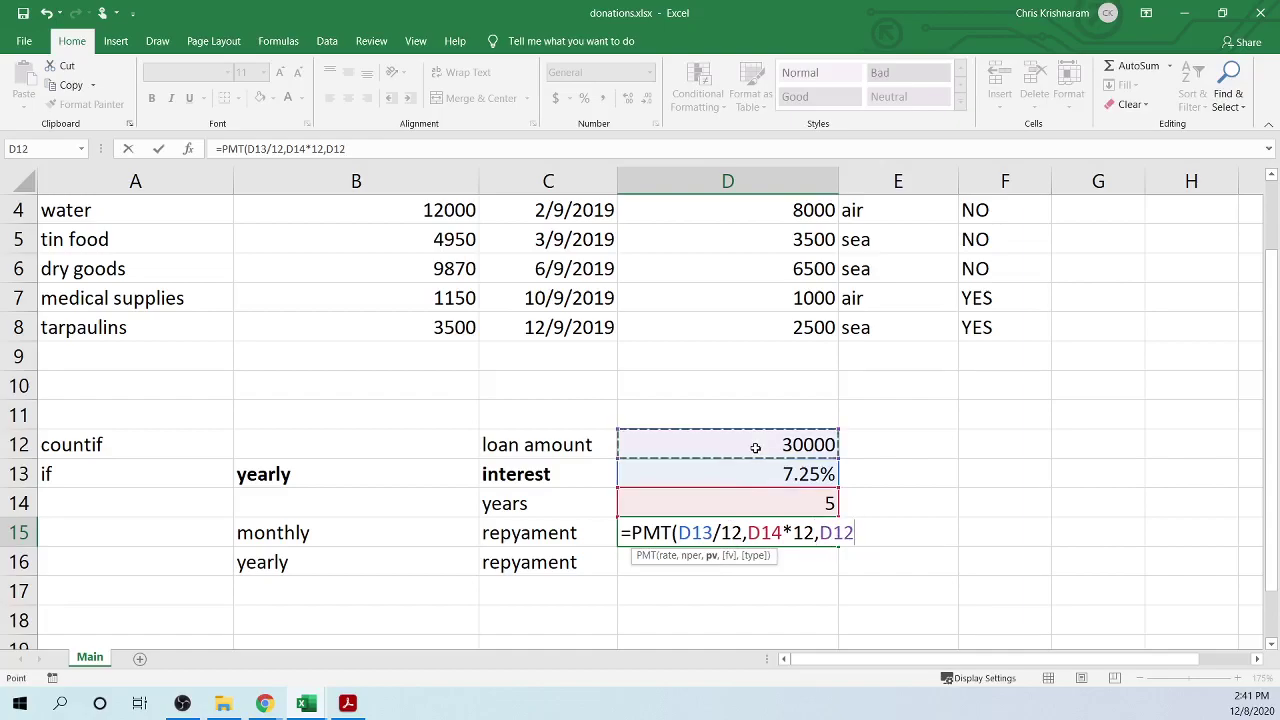
key(Return)
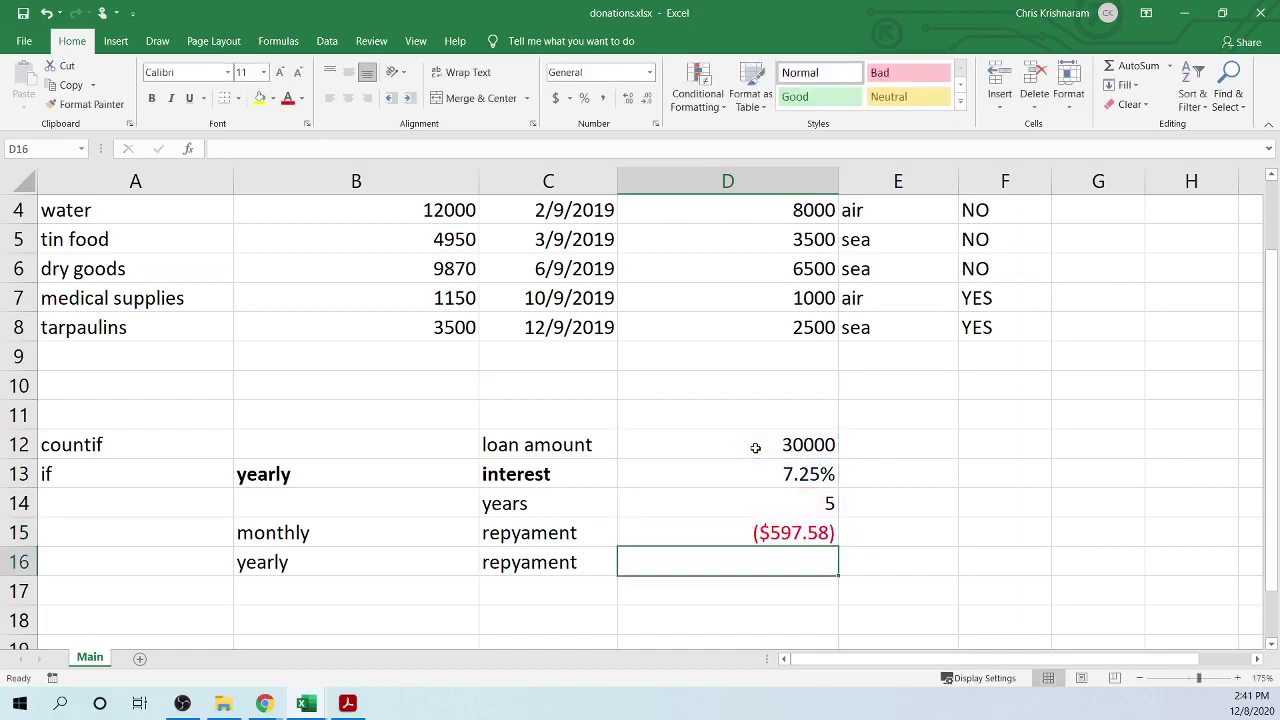
click(772, 542)
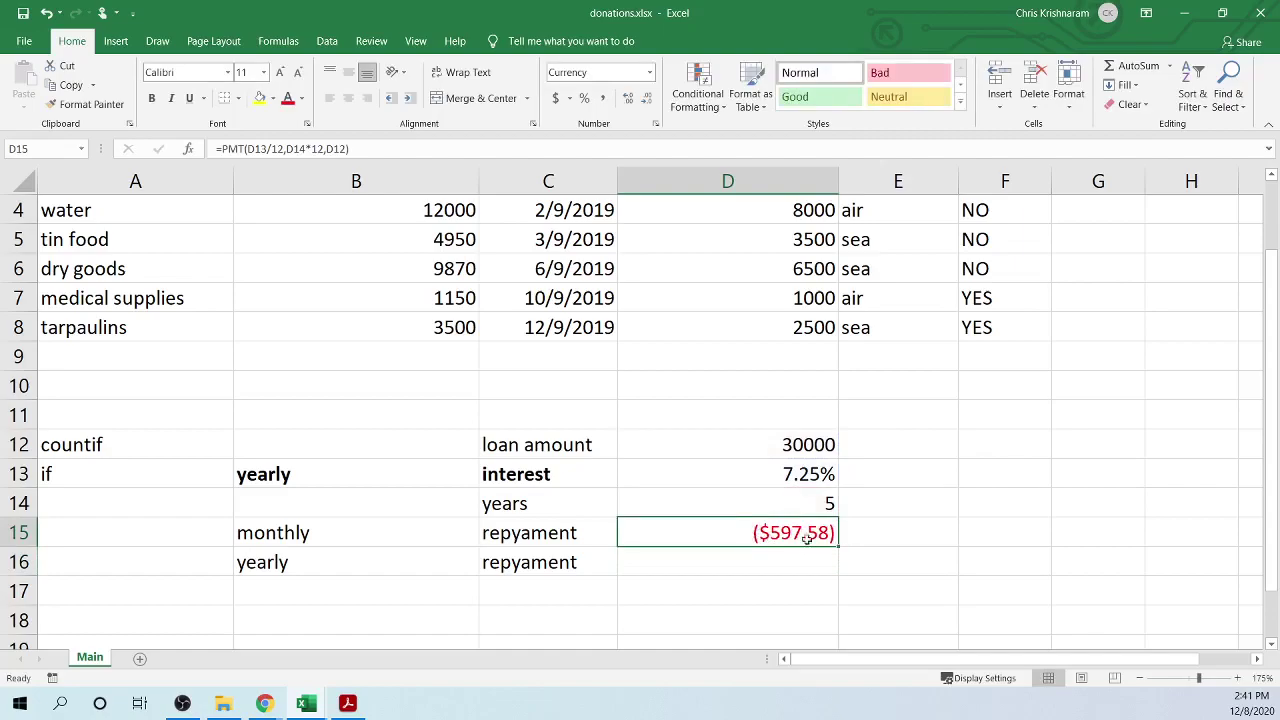
double_click(775, 537)
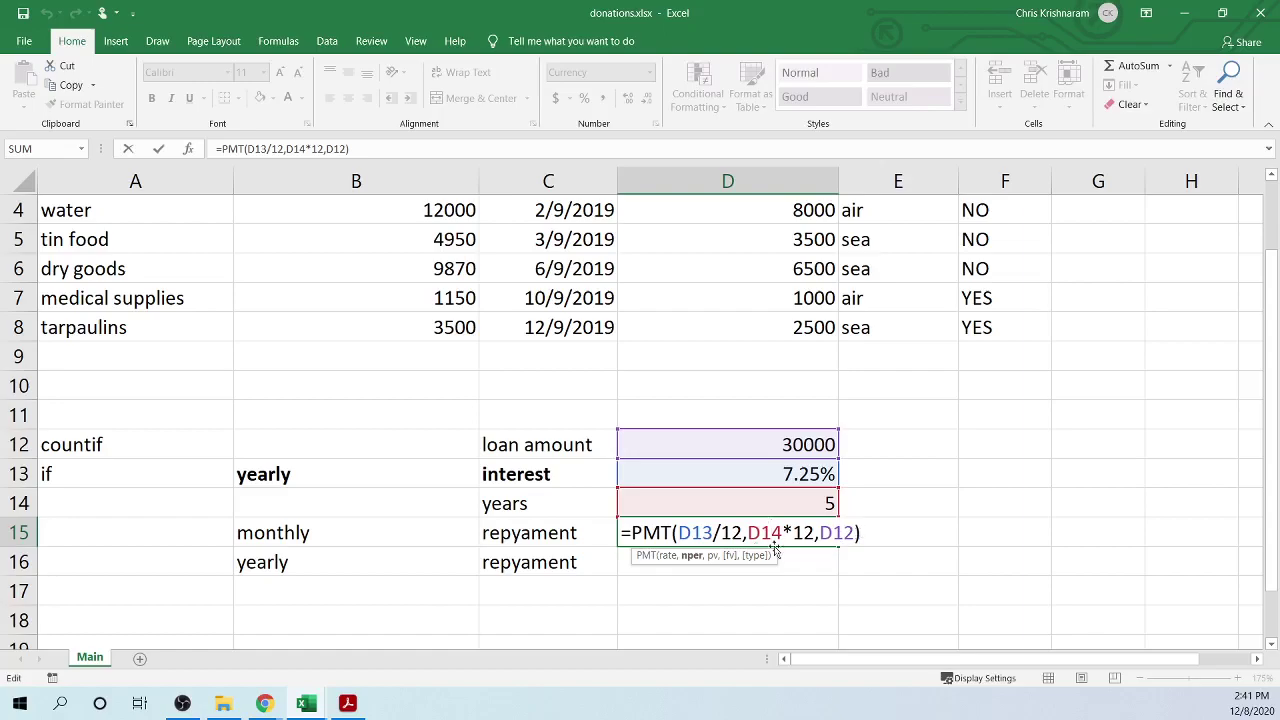
- Calculate the yearly repayment in D16 with a PMT formula using D13 as the rate, D14 as the periods and D12 as the present value
click(714, 568)
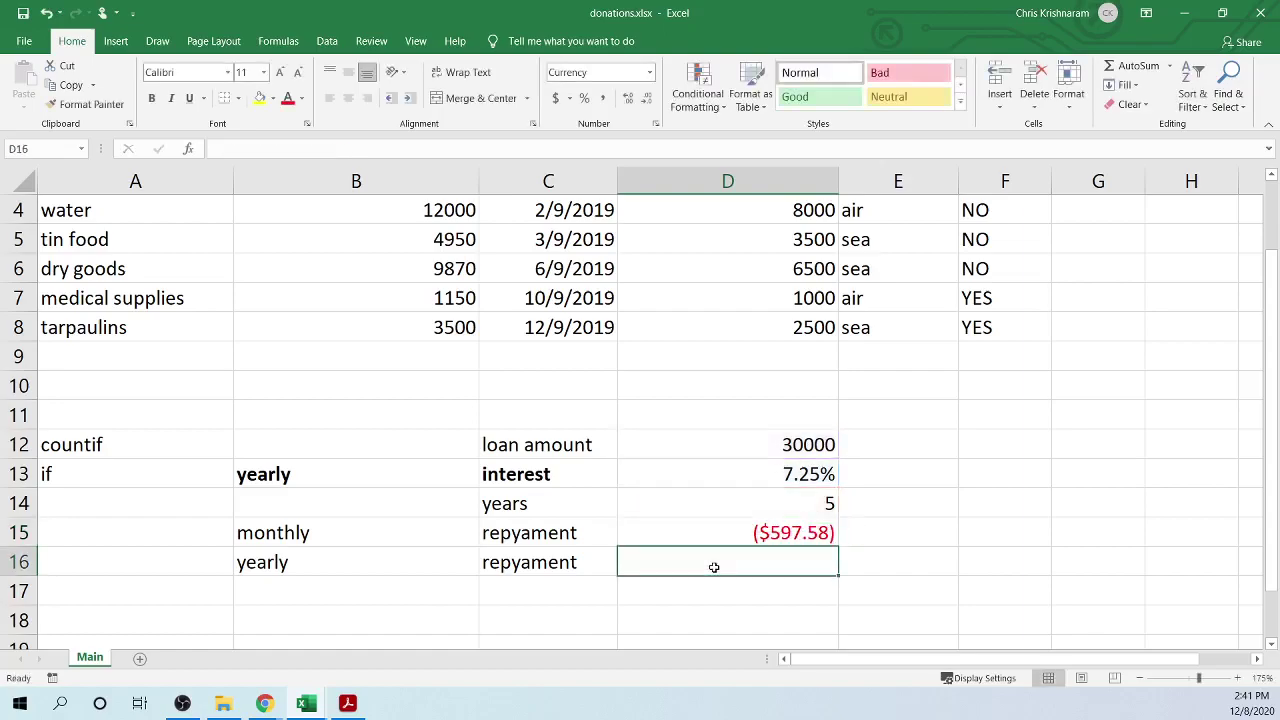
text(=)
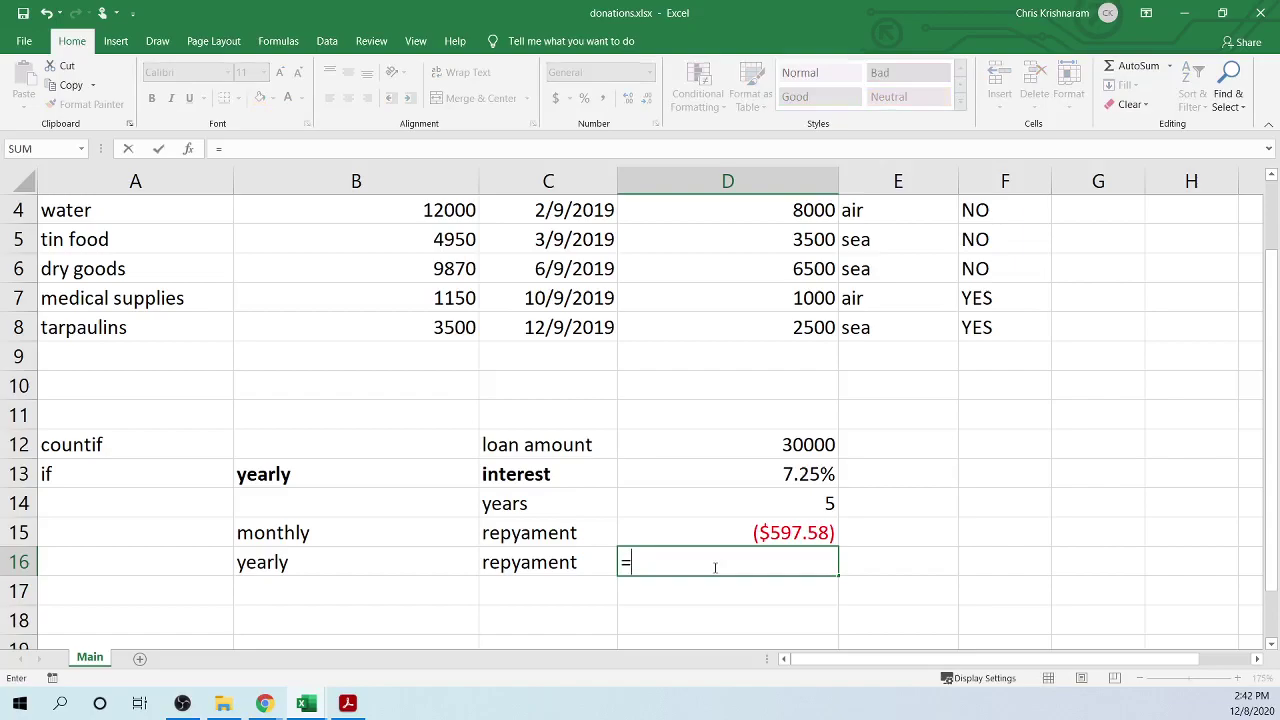
text(pmt)
key(Tab)
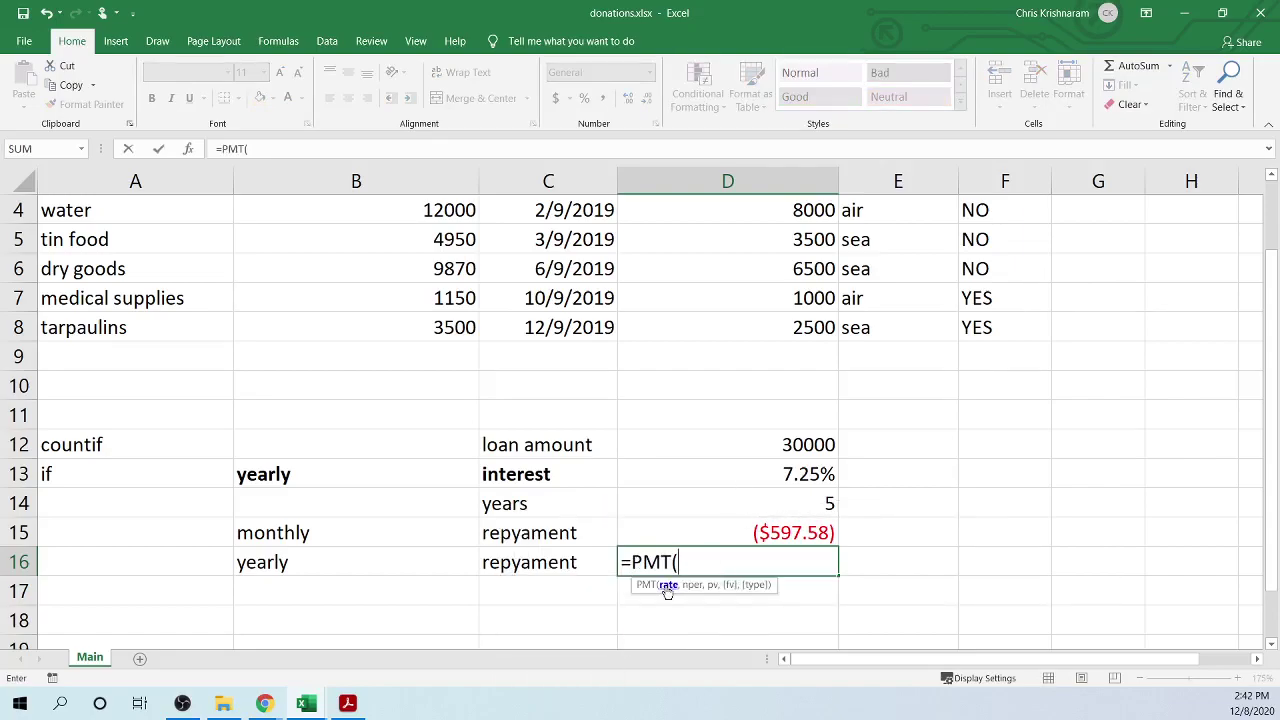
click(765, 476)
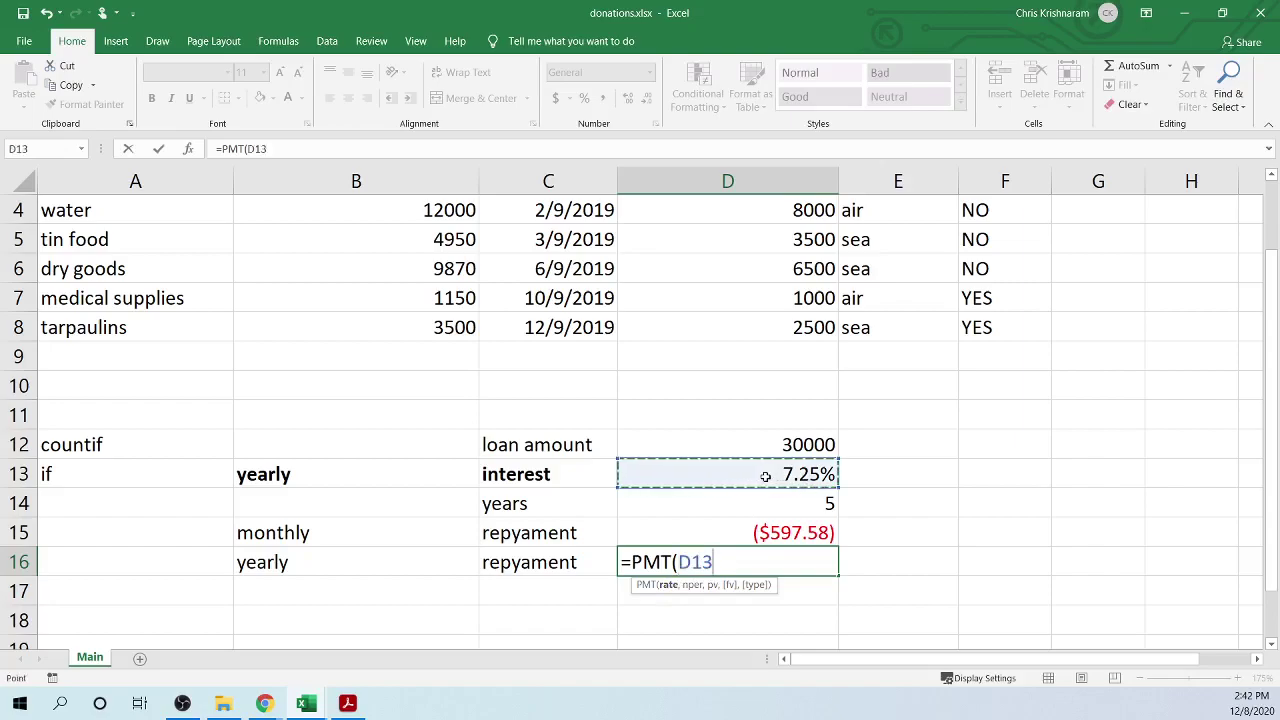
text(,)
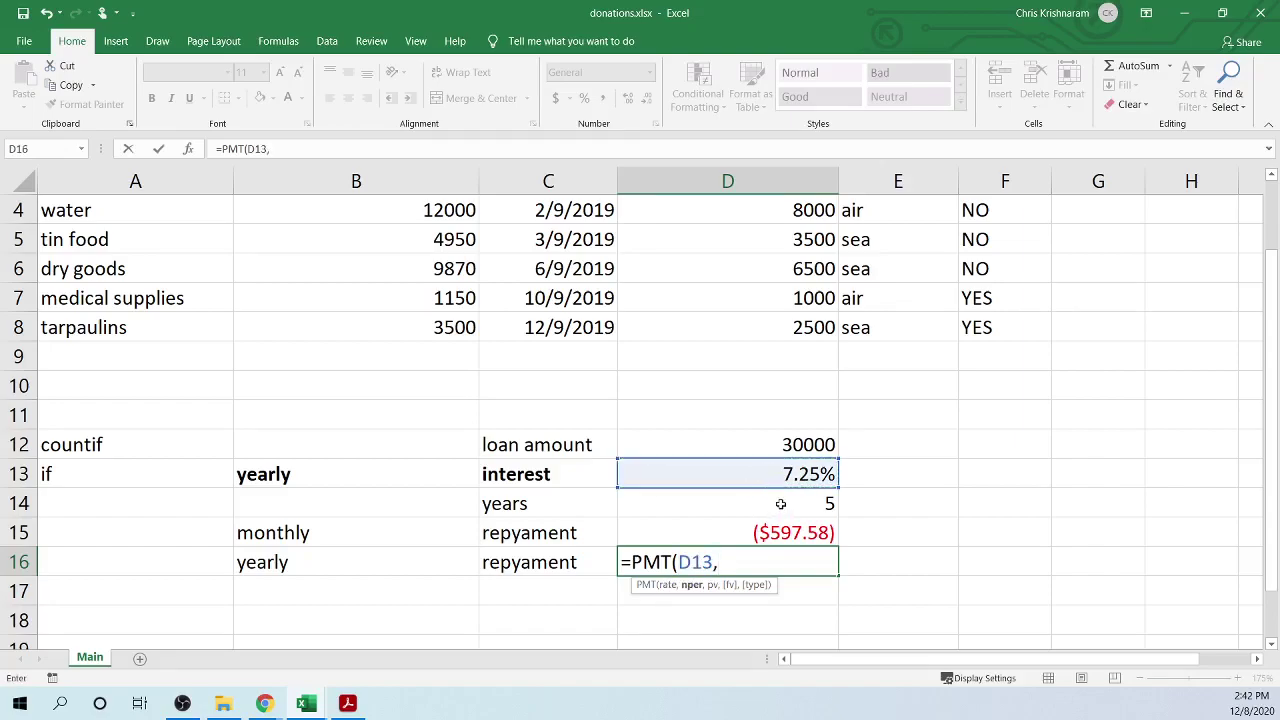
click(781, 505)
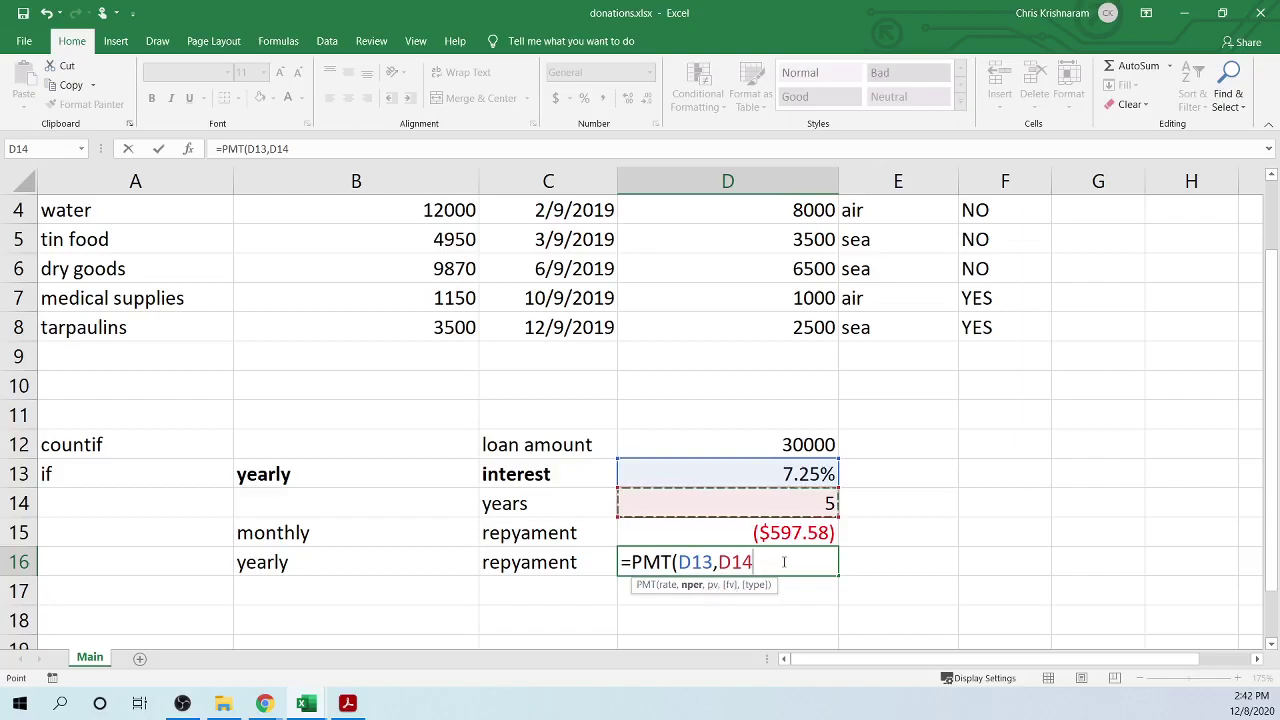
text(,)
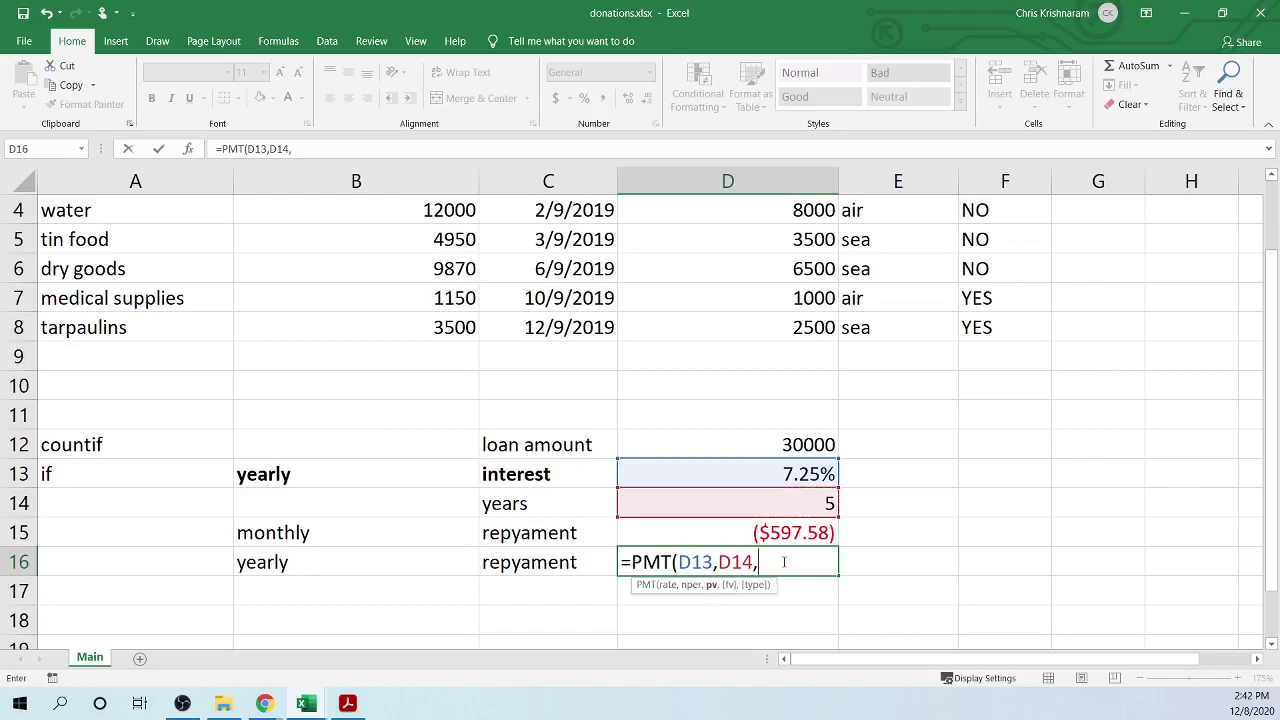
click(762, 444)
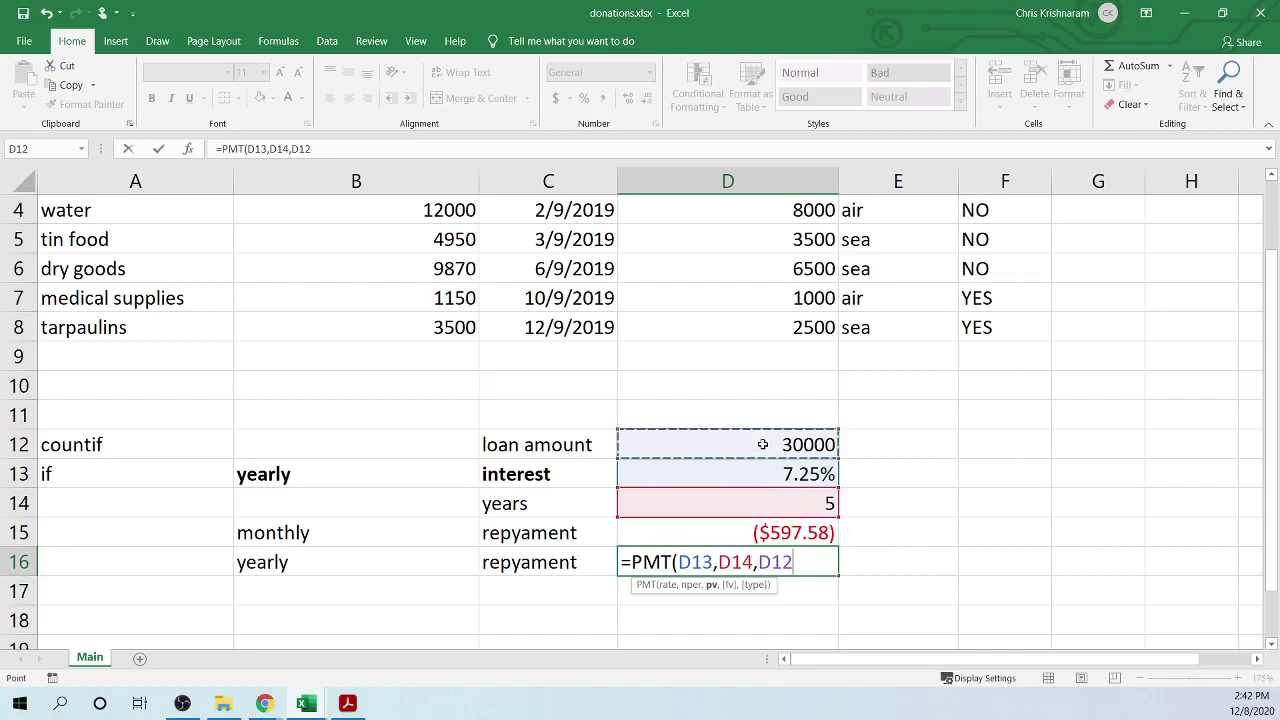
key(Return)
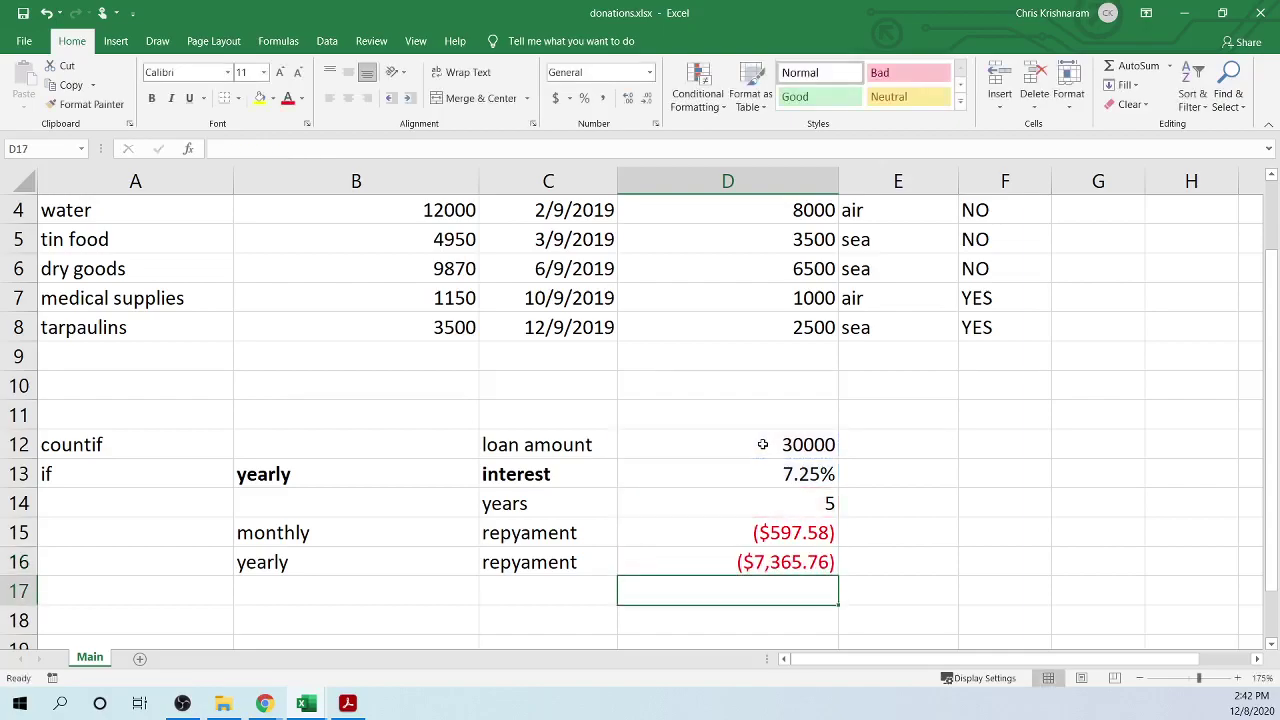
- Show the sheet's formulas to compare the PMT formulas in D15 and D16, and return to displaying values
click(787, 566)
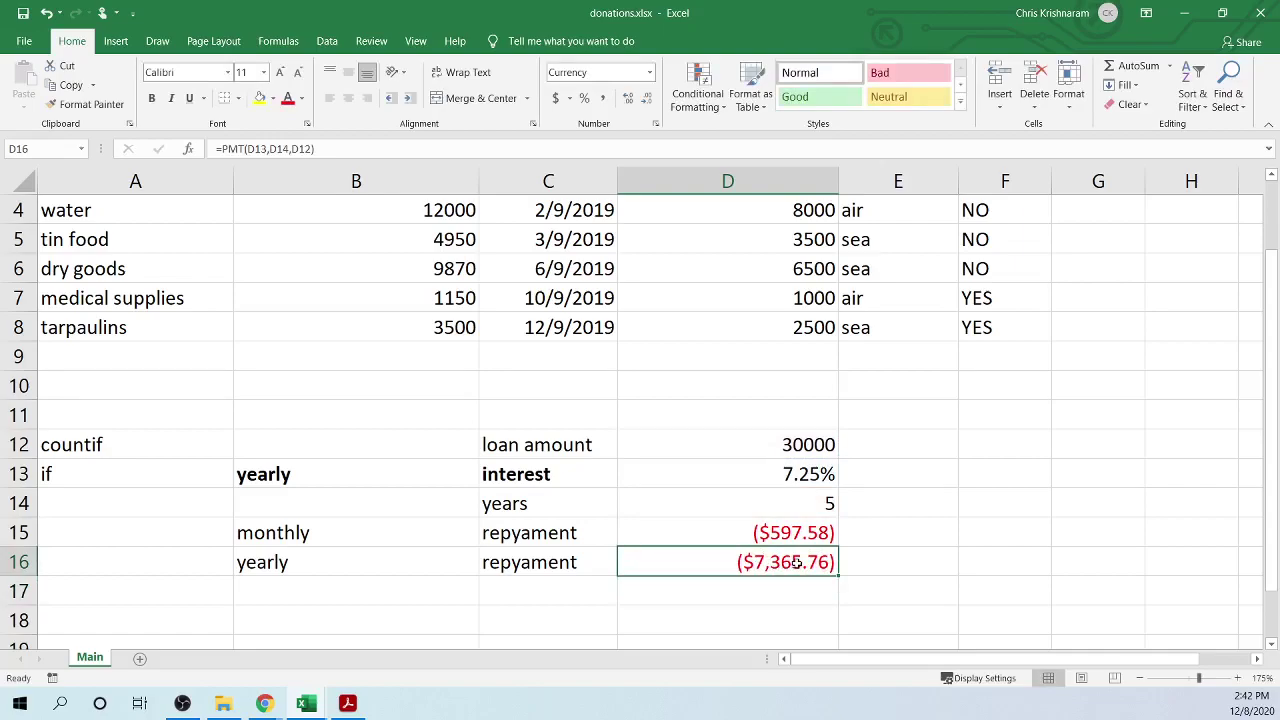
key(ctrl+grave)
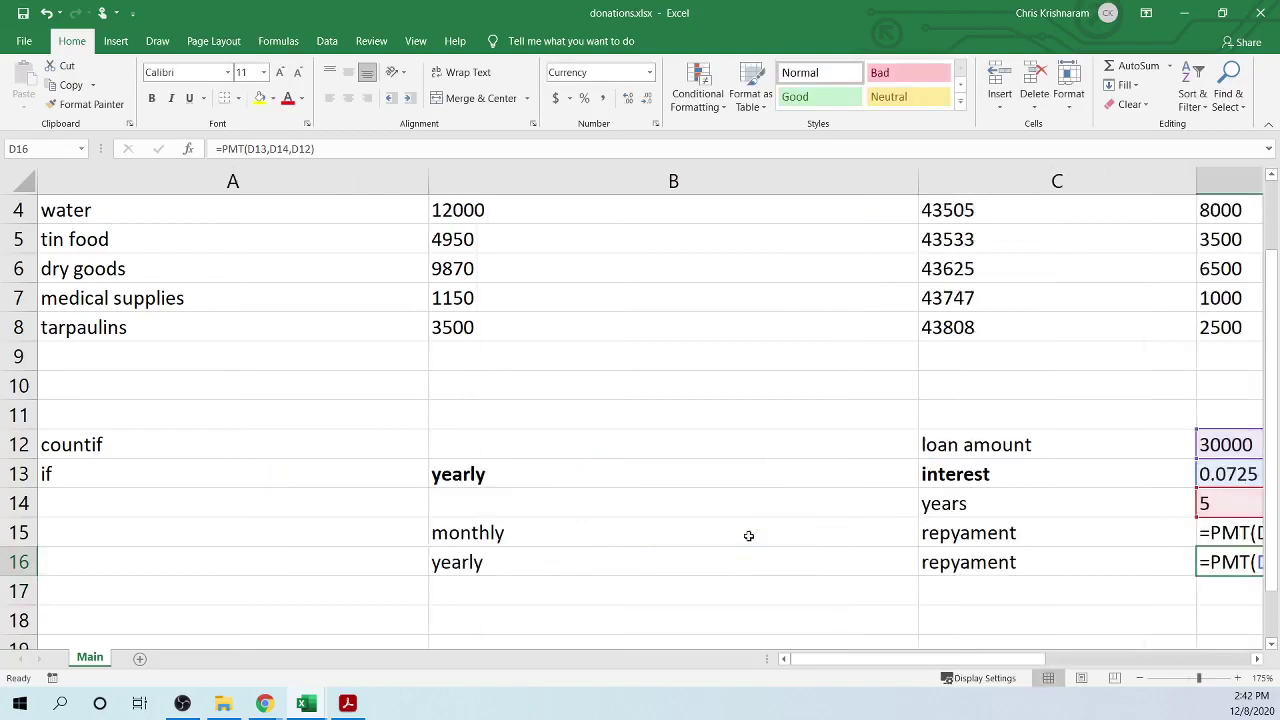
click(1257, 659)
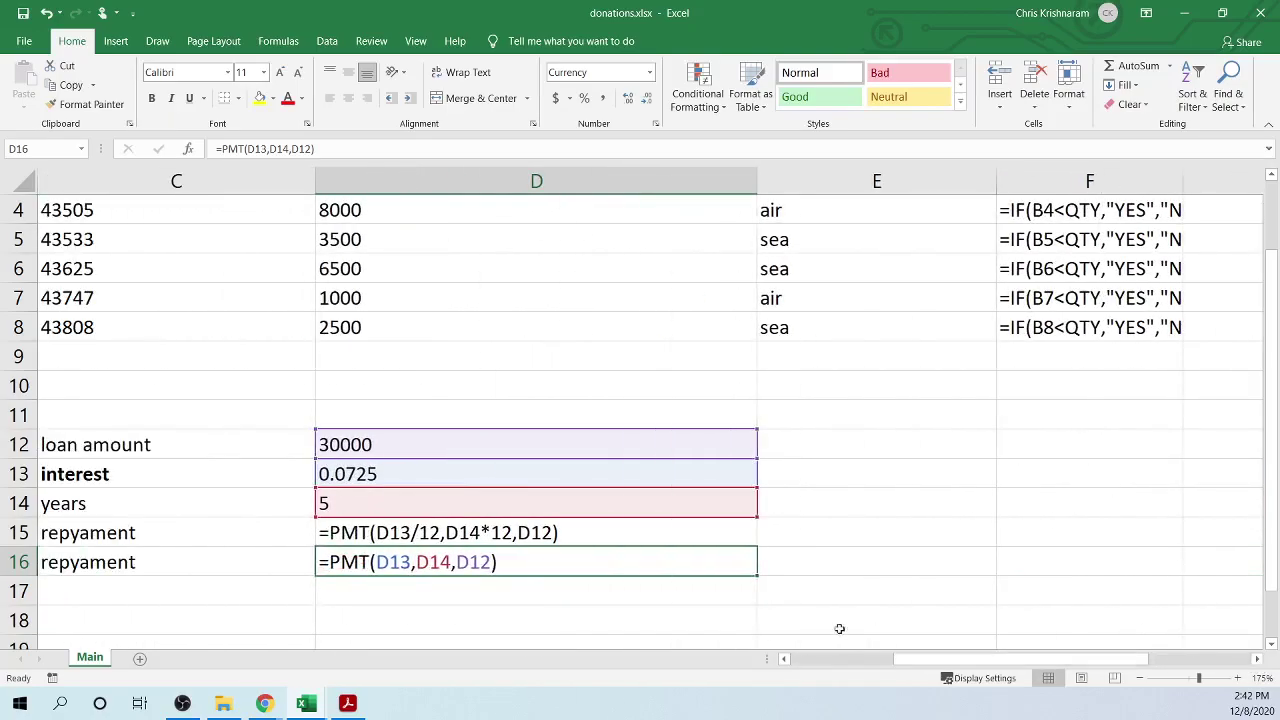
click(428, 536)
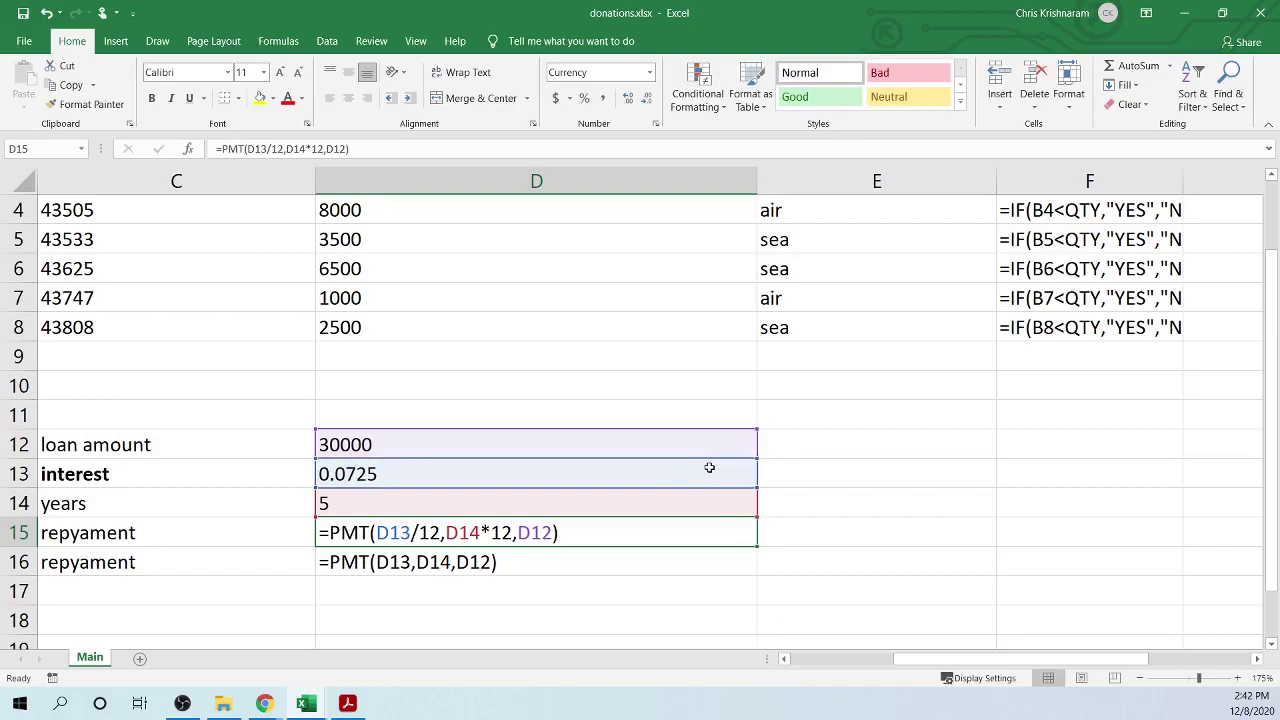
key(ctrl+grave)
click(863, 658)
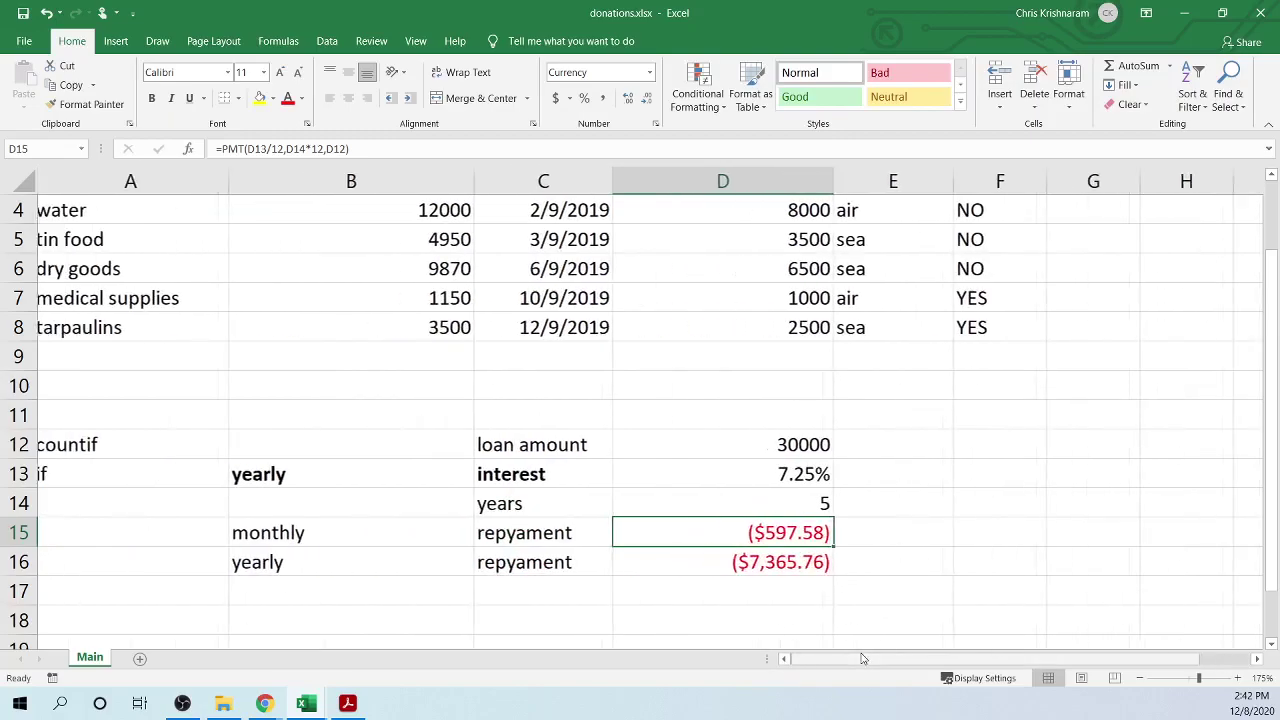
drag(863, 658, 858, 658)
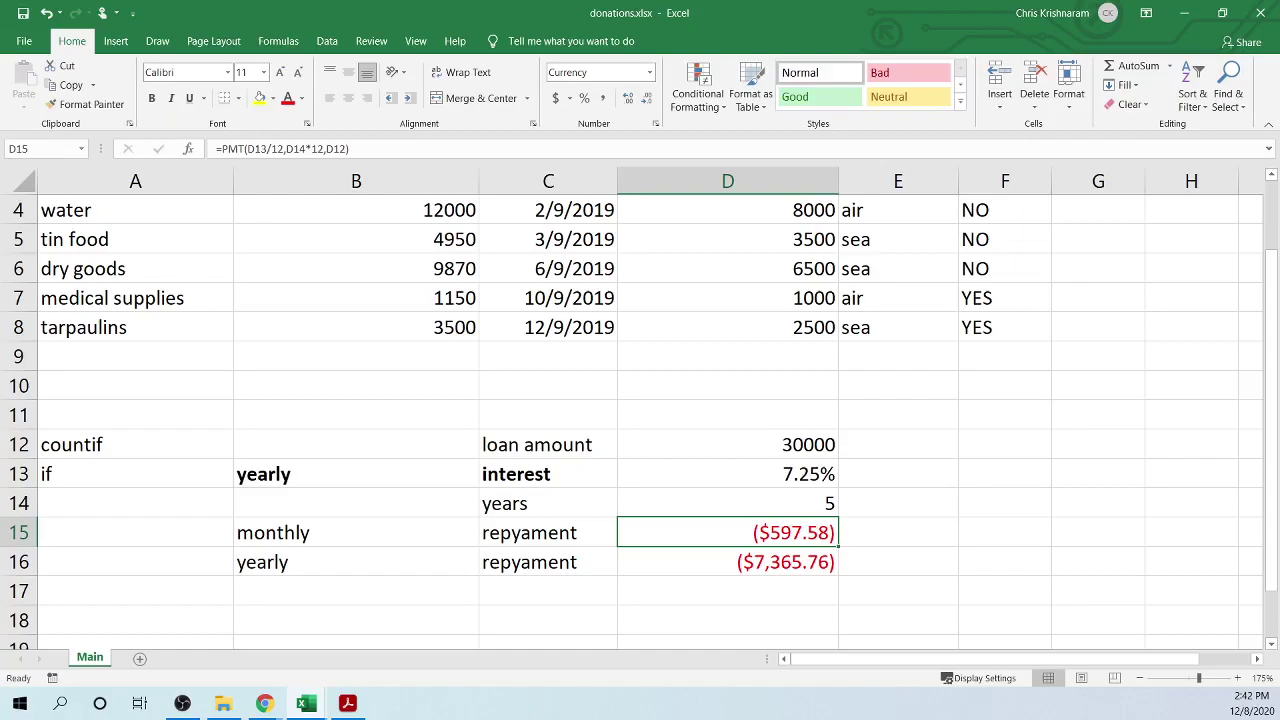
- Name the donations table range A3:F8 "Services"
scroll(330, 443, up, 1)
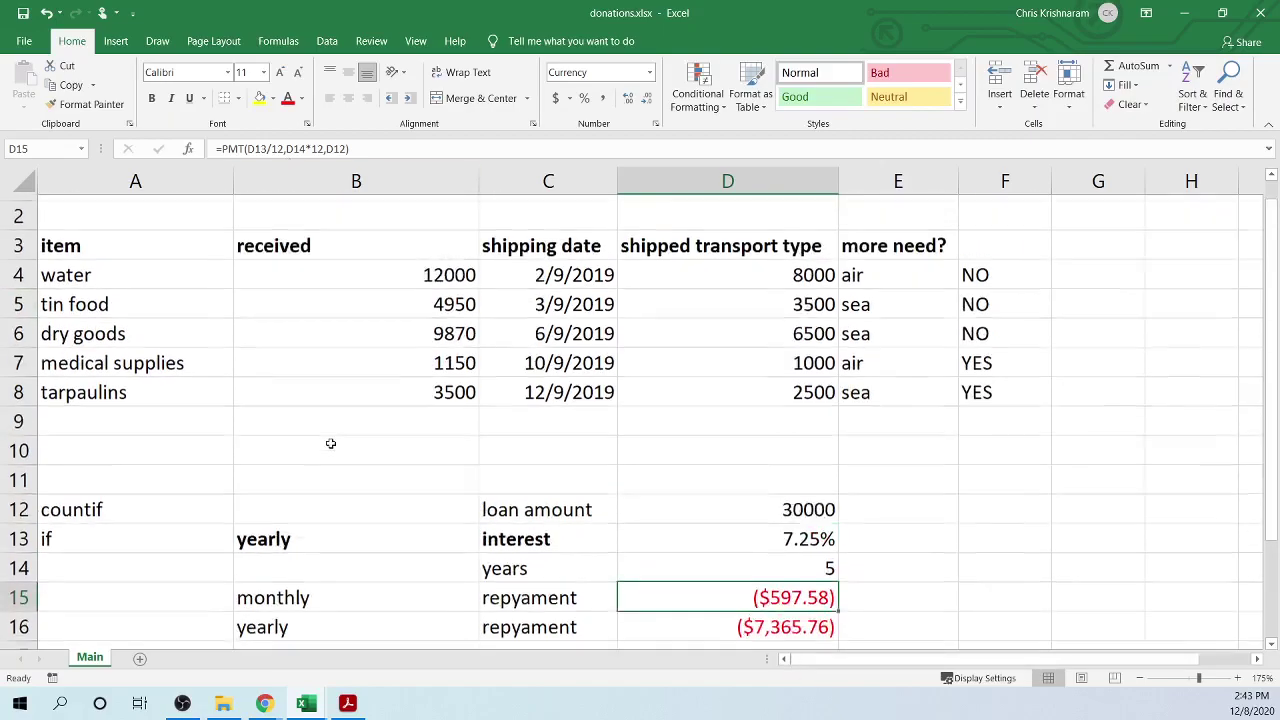
scroll(330, 443, up, 1)
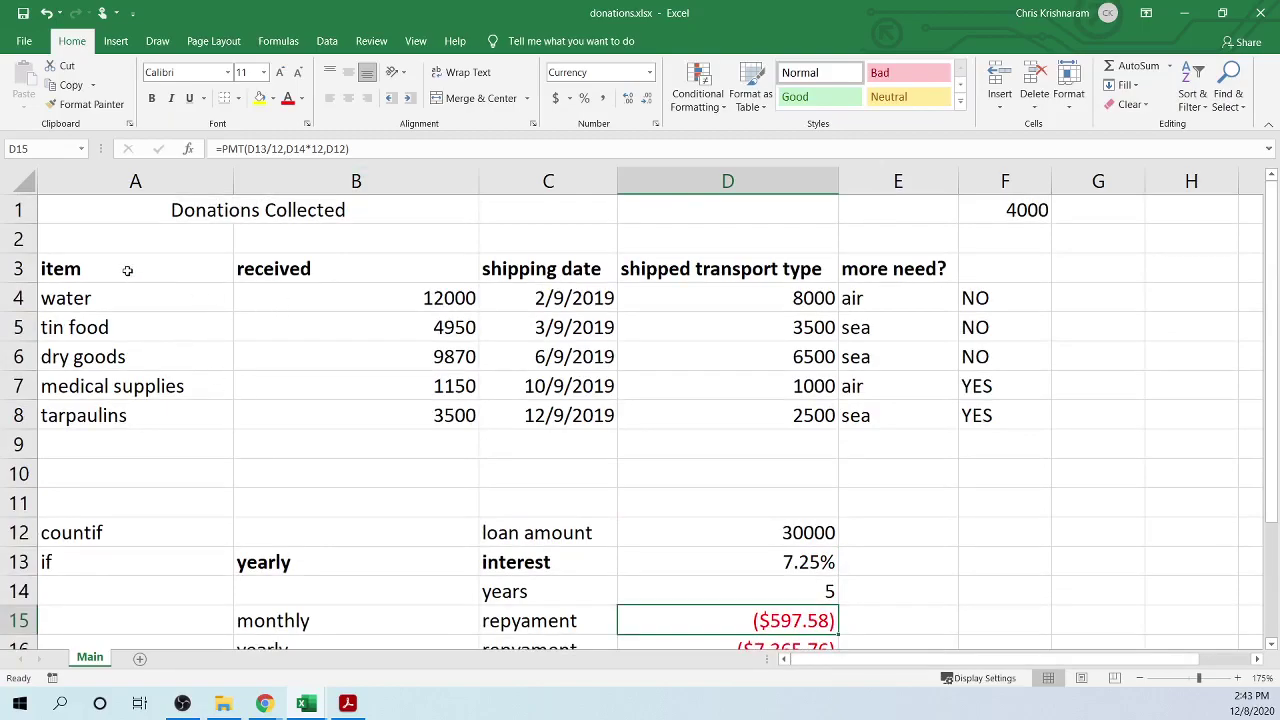
drag(128, 270, 988, 417)
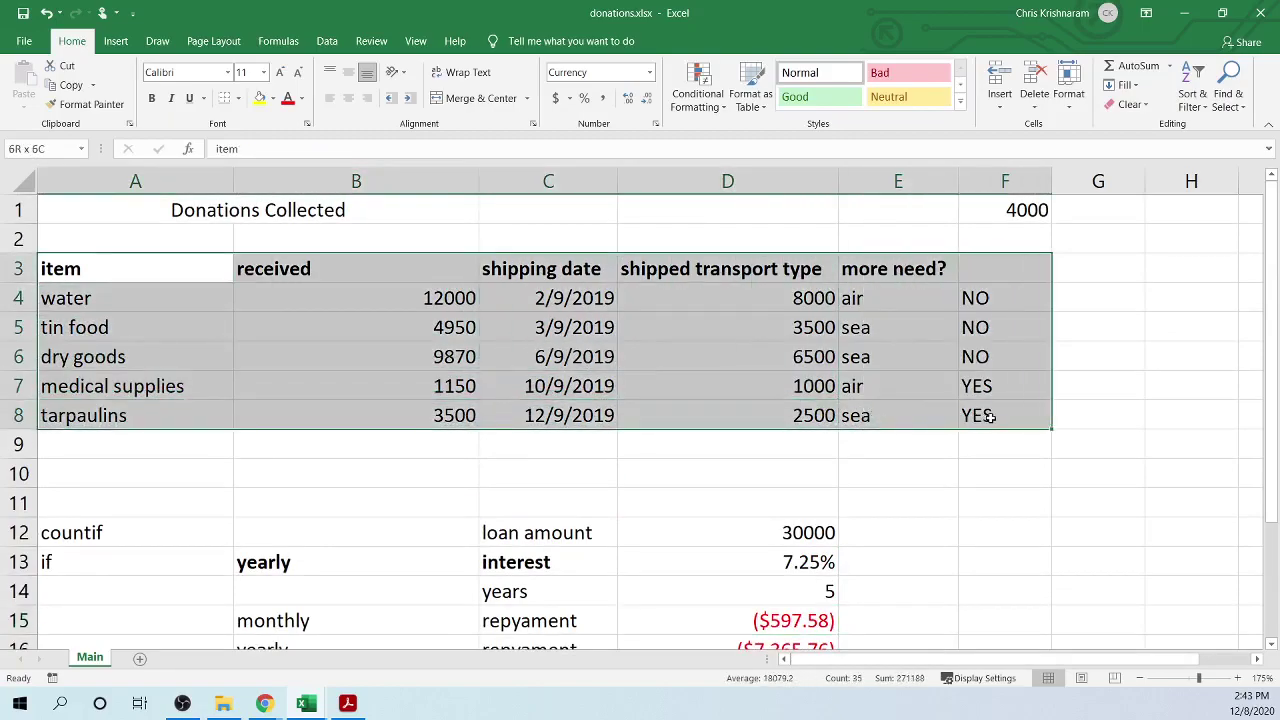
click(1000, 210)
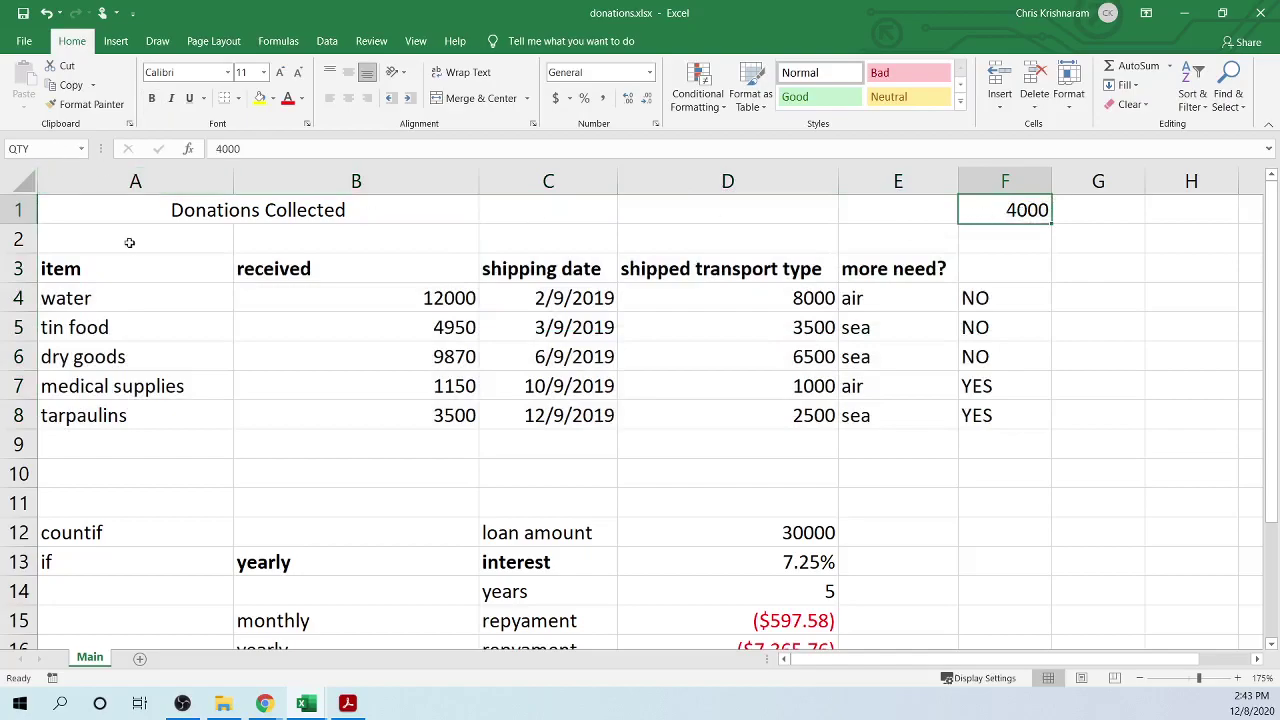
drag(104, 265, 995, 420)
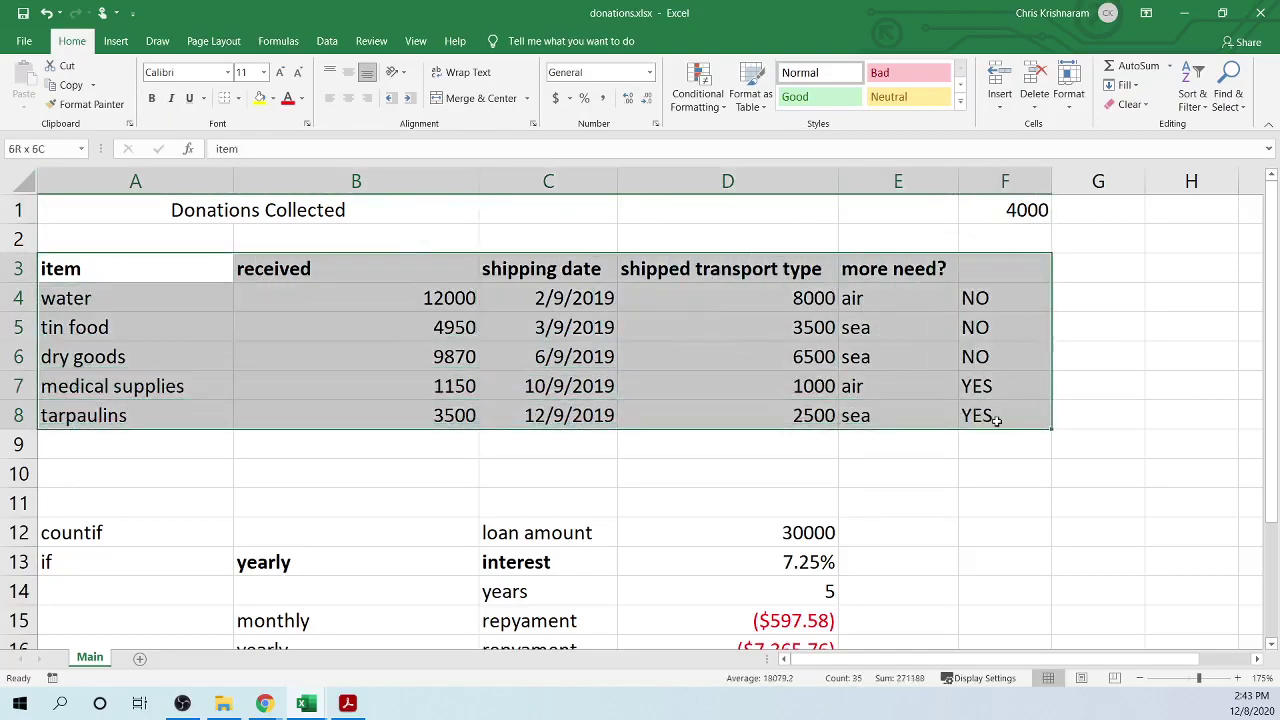
click(36, 148)
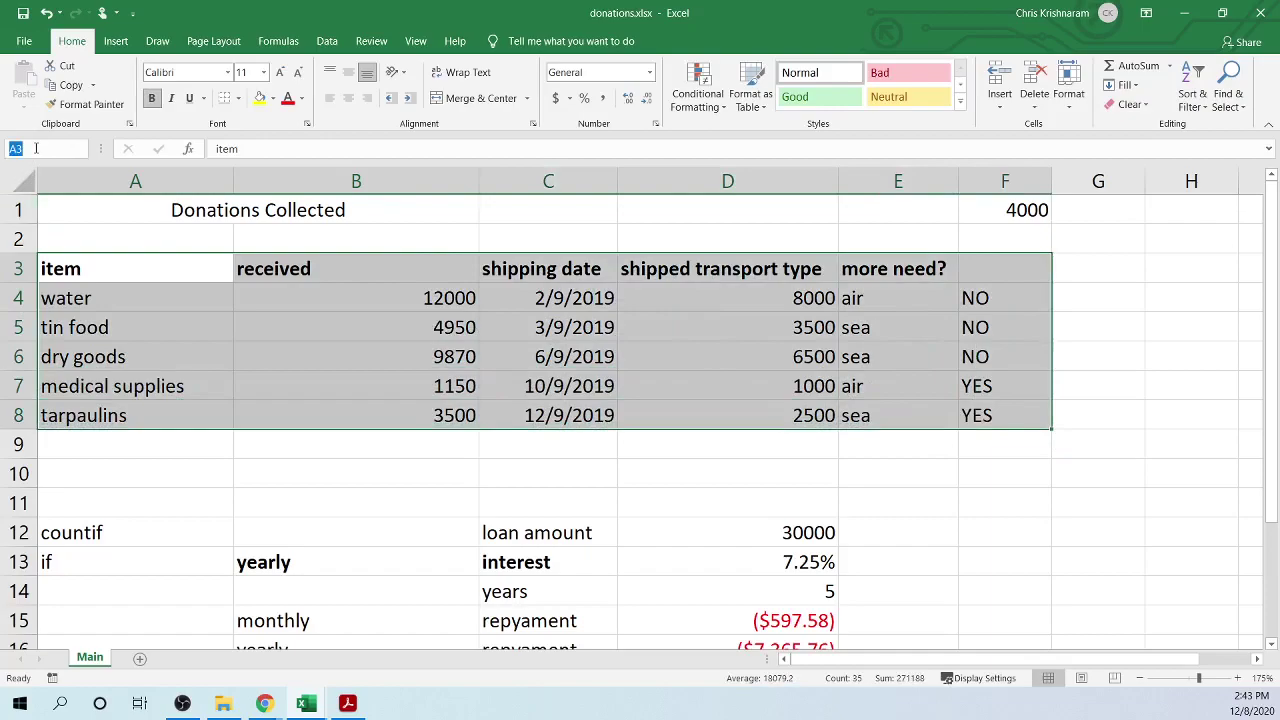
text(Services)
key(Return)
click(177, 277)
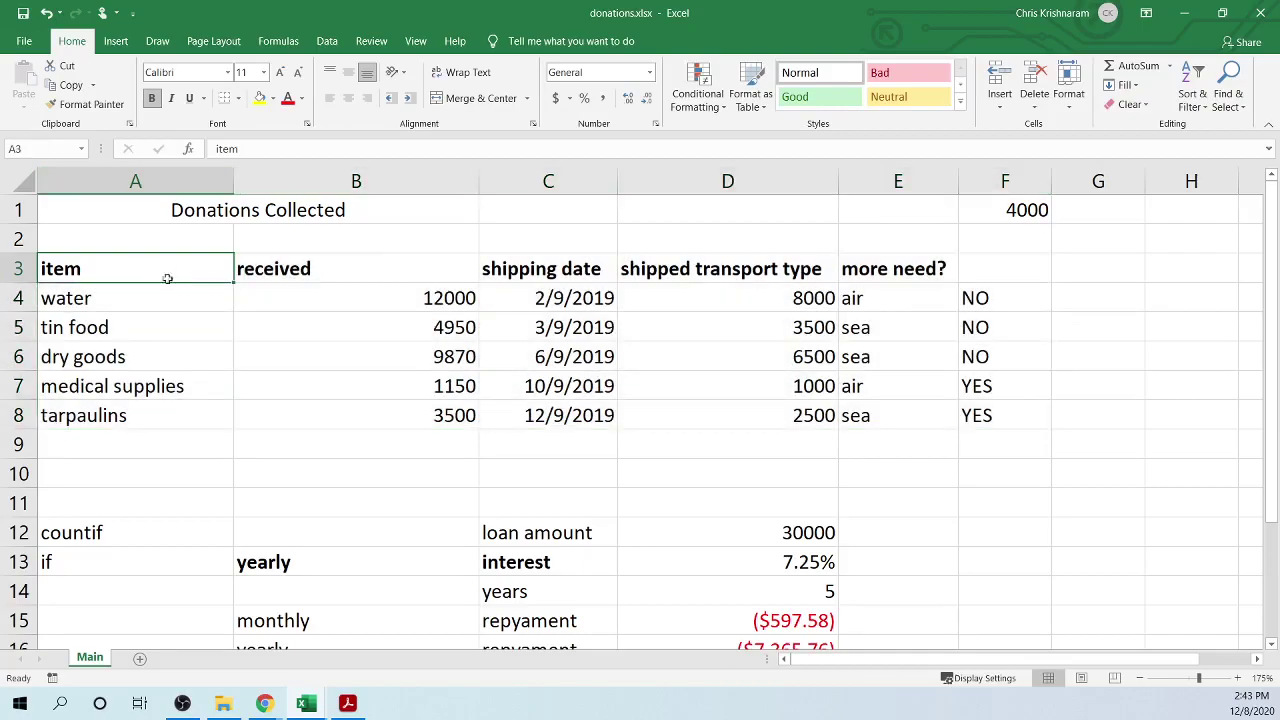
- Move to the sheet title in A1 and use the saved range name "Services" to reselect the donations table
drag(166, 277, 1026, 442)
click(122, 208)
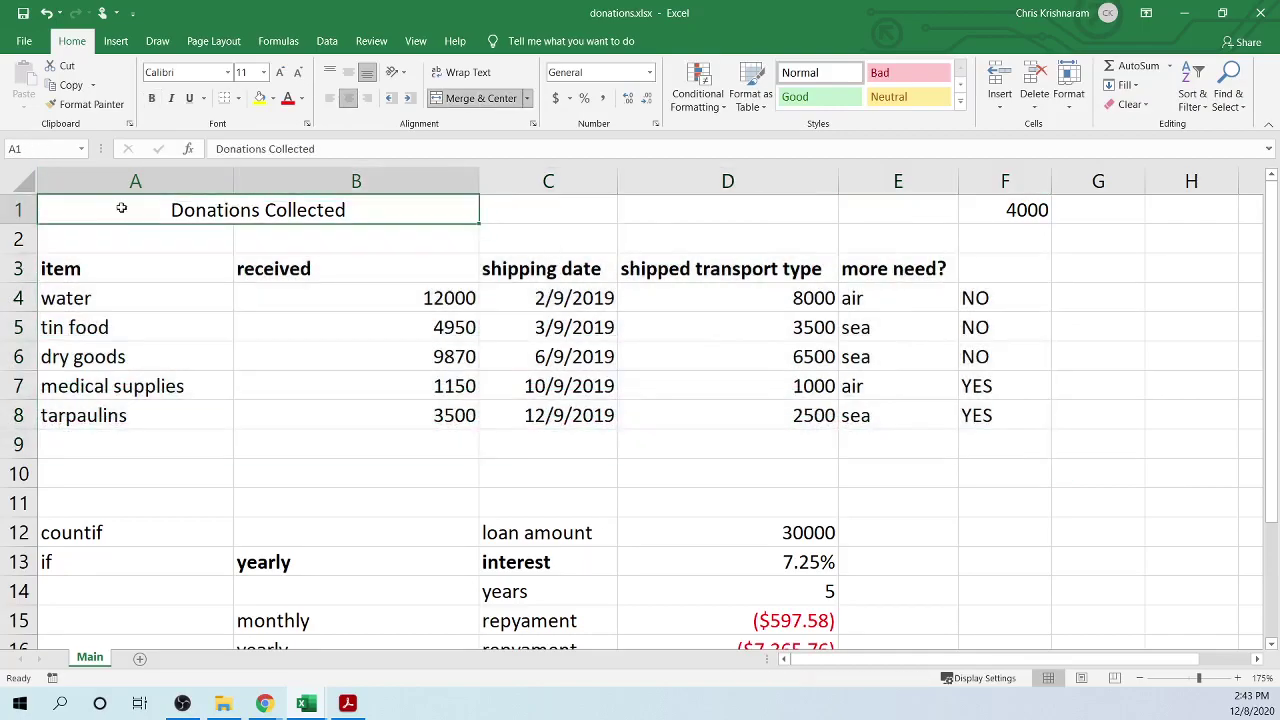
click(85, 149)
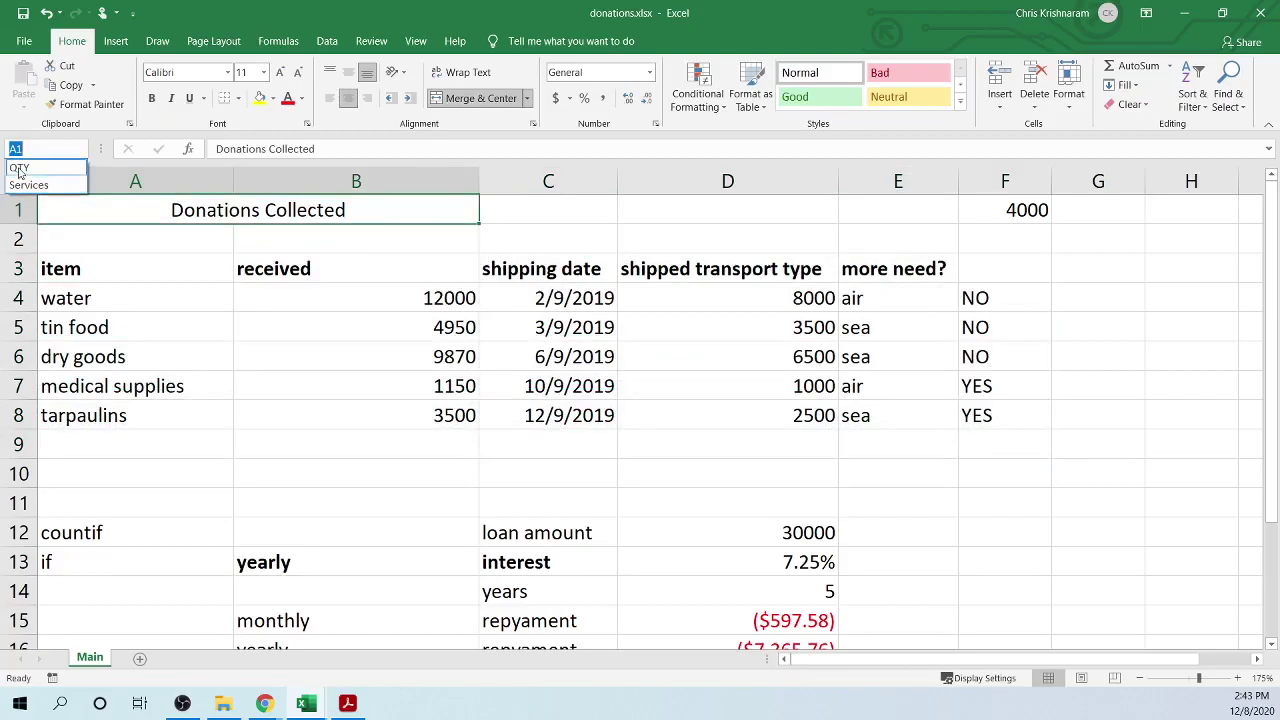
click(45, 186)
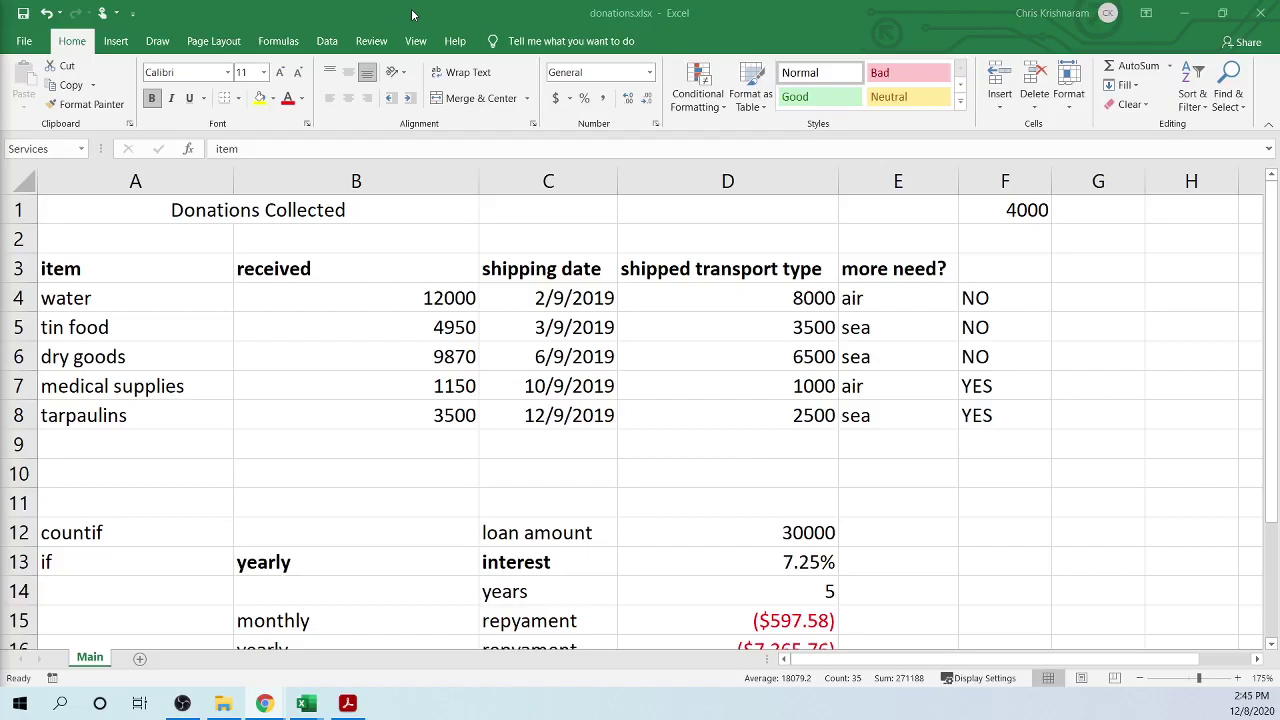
click(558, 40)
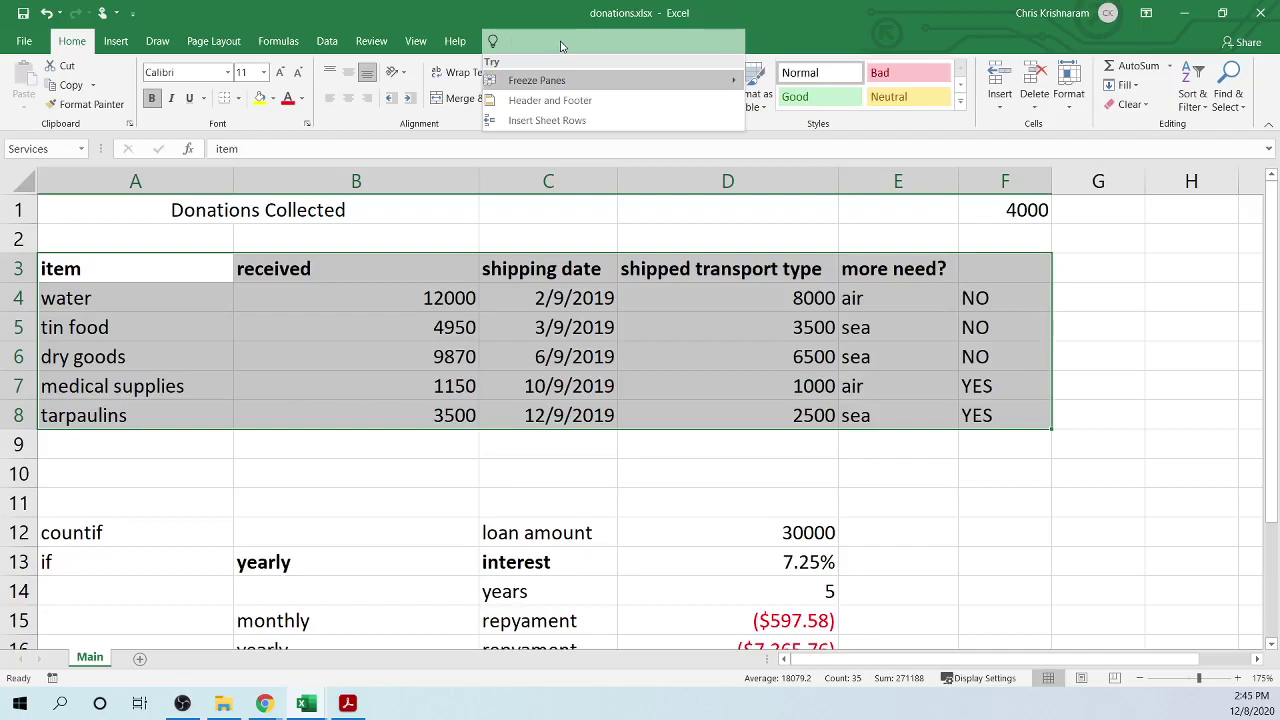
text(nam)
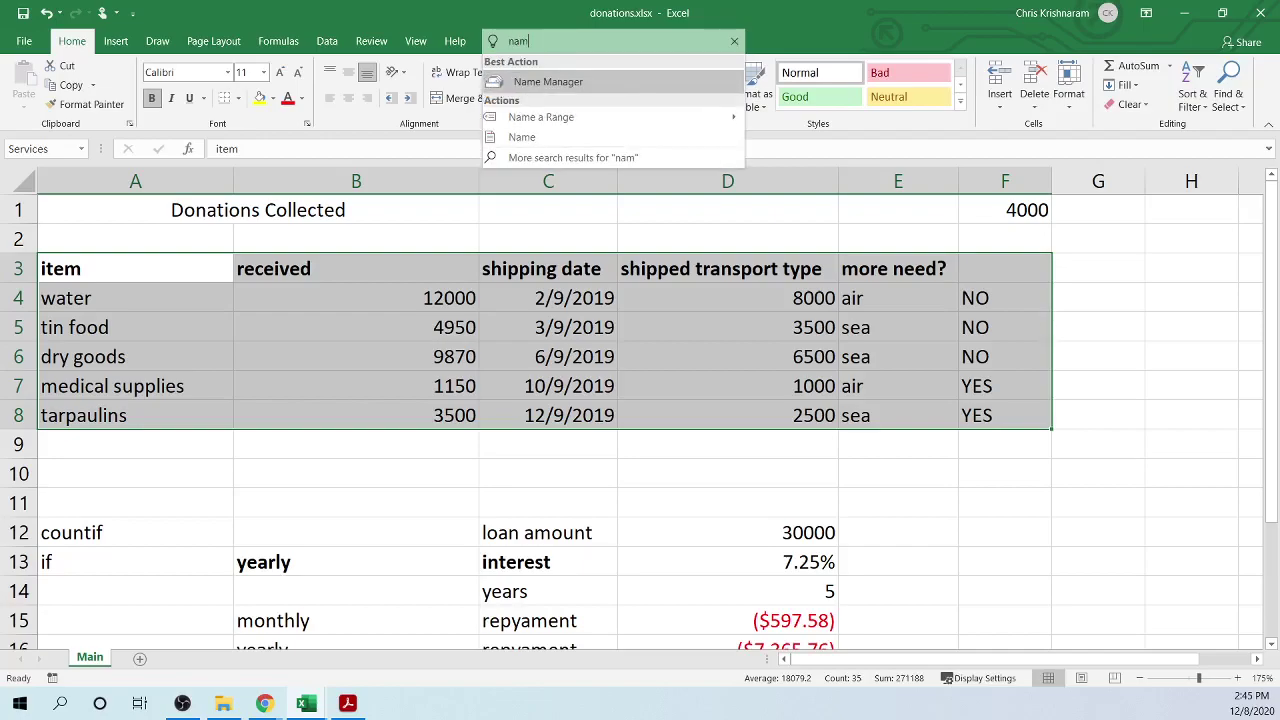
click(732, 44)
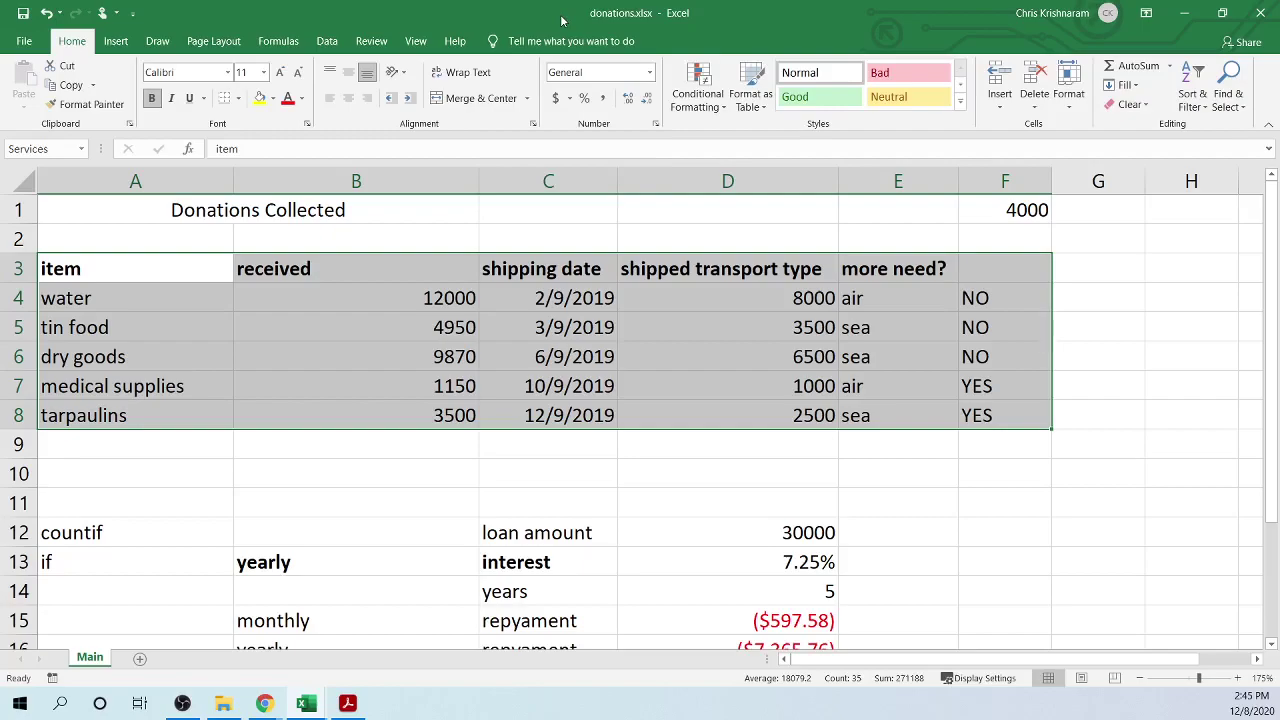
- Delete the defined name "Services" with the Name Manager
click(329, 41)
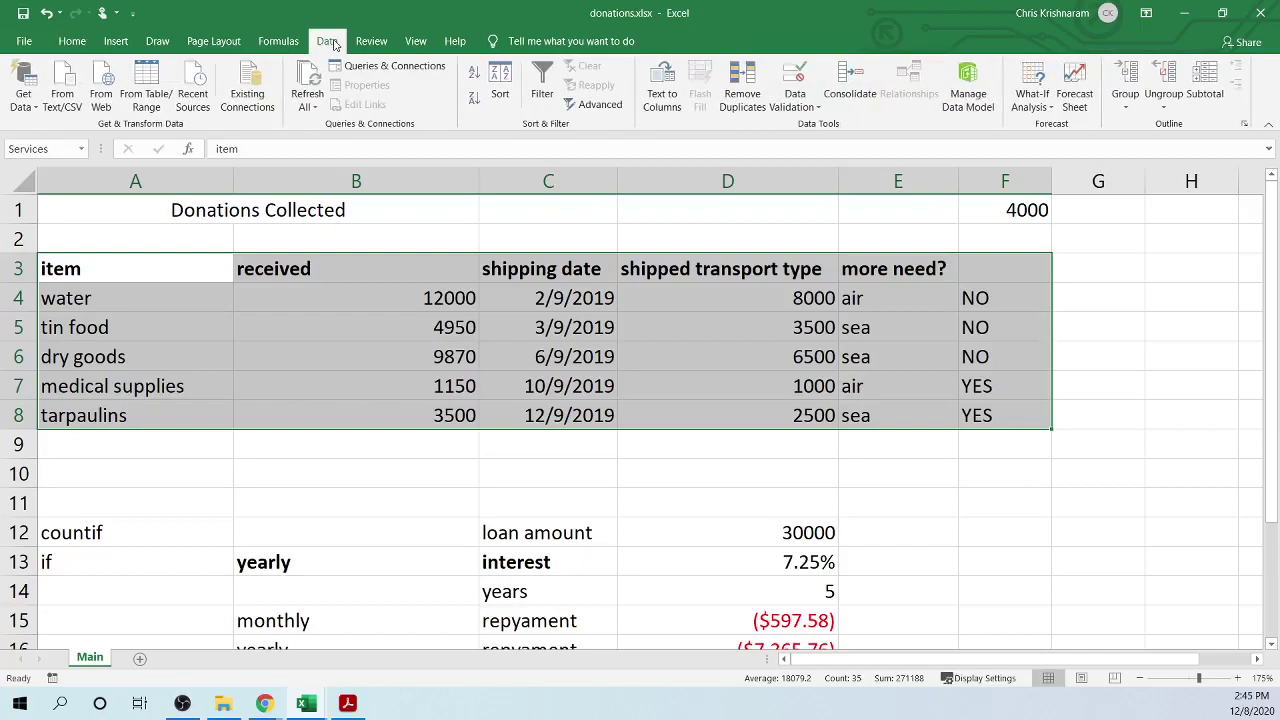
click(278, 41)
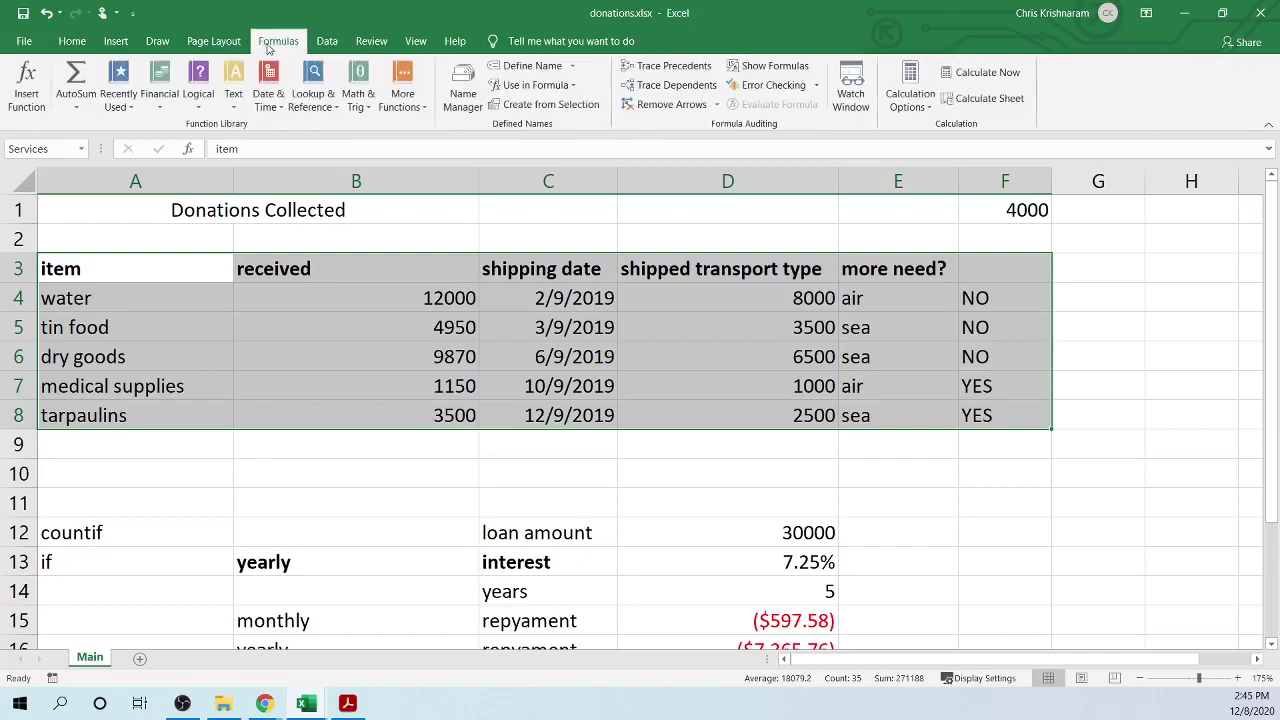
click(466, 94)
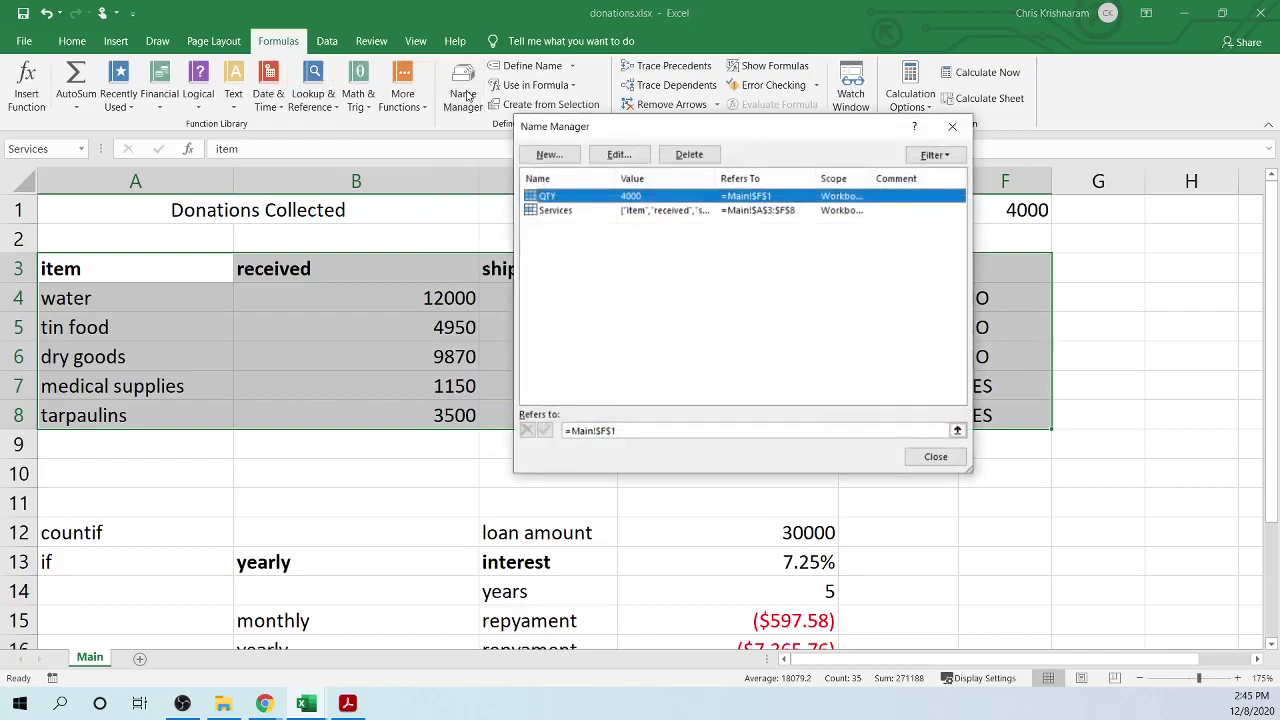
click(557, 212)
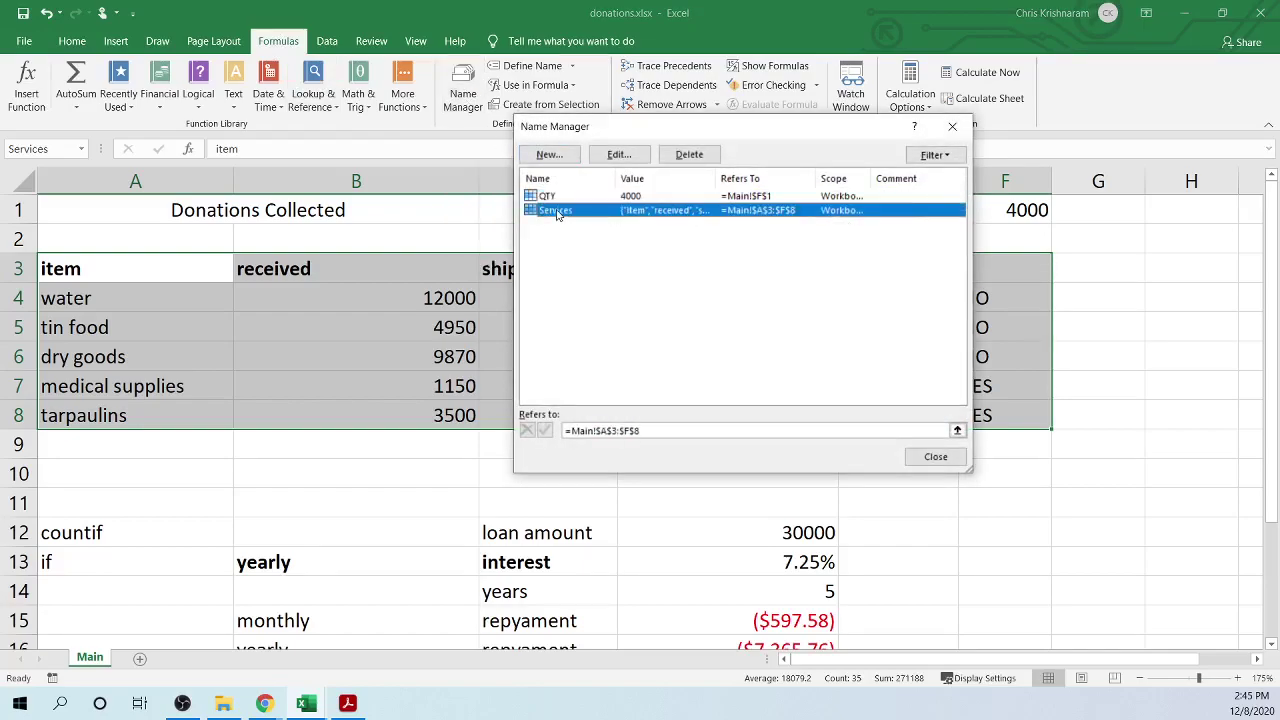
click(689, 154)
click(609, 398)
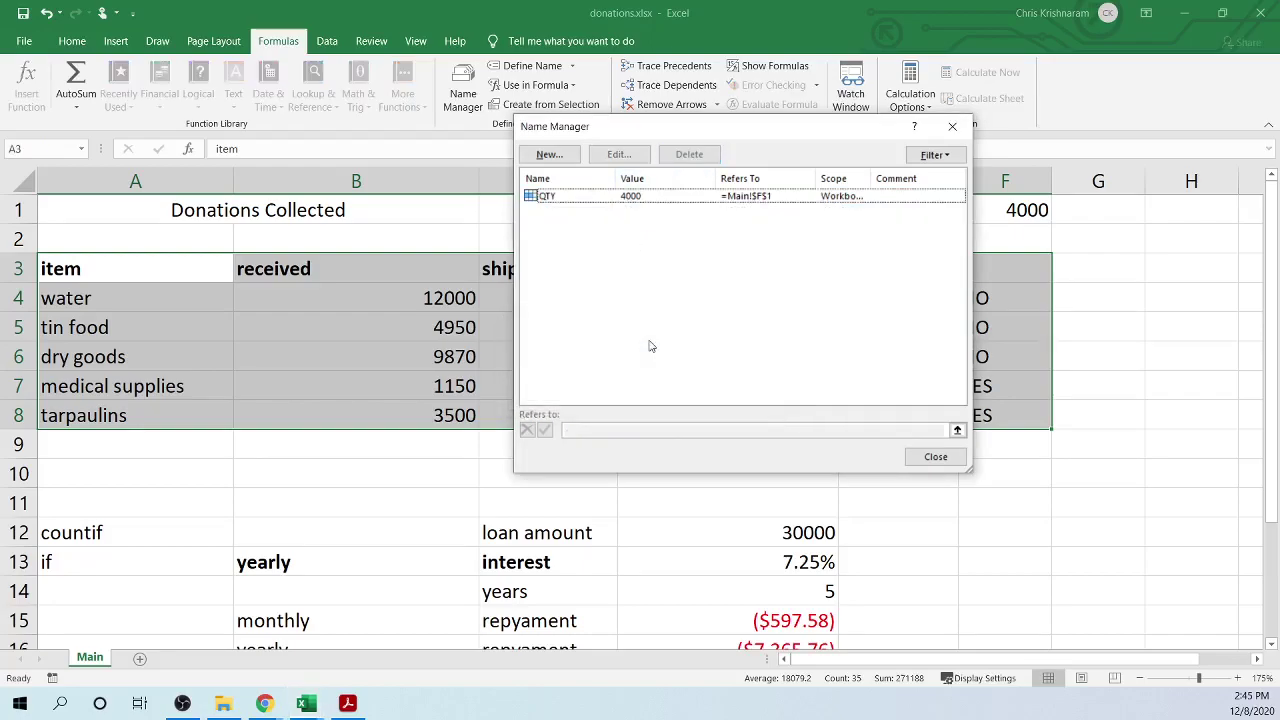
click(955, 127)
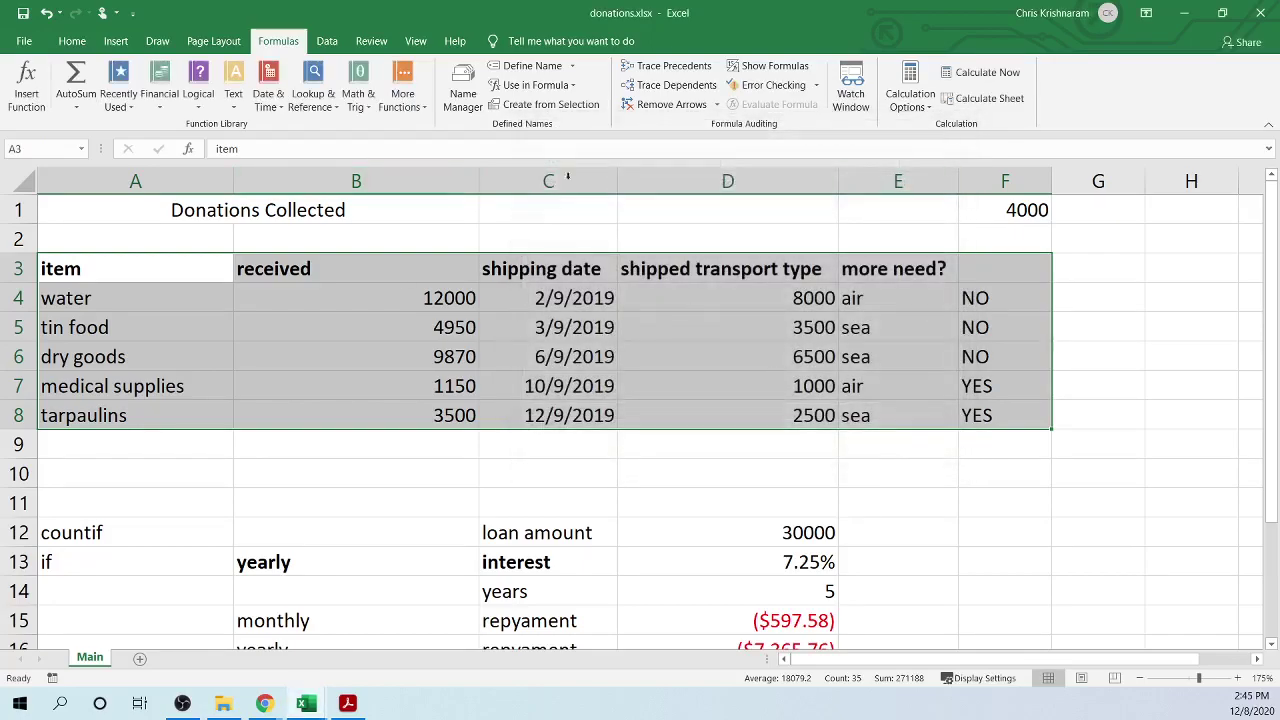
- Rename the defined name "QTY" to "service" in the Name Manager and check the name on cell F1
click(463, 95)
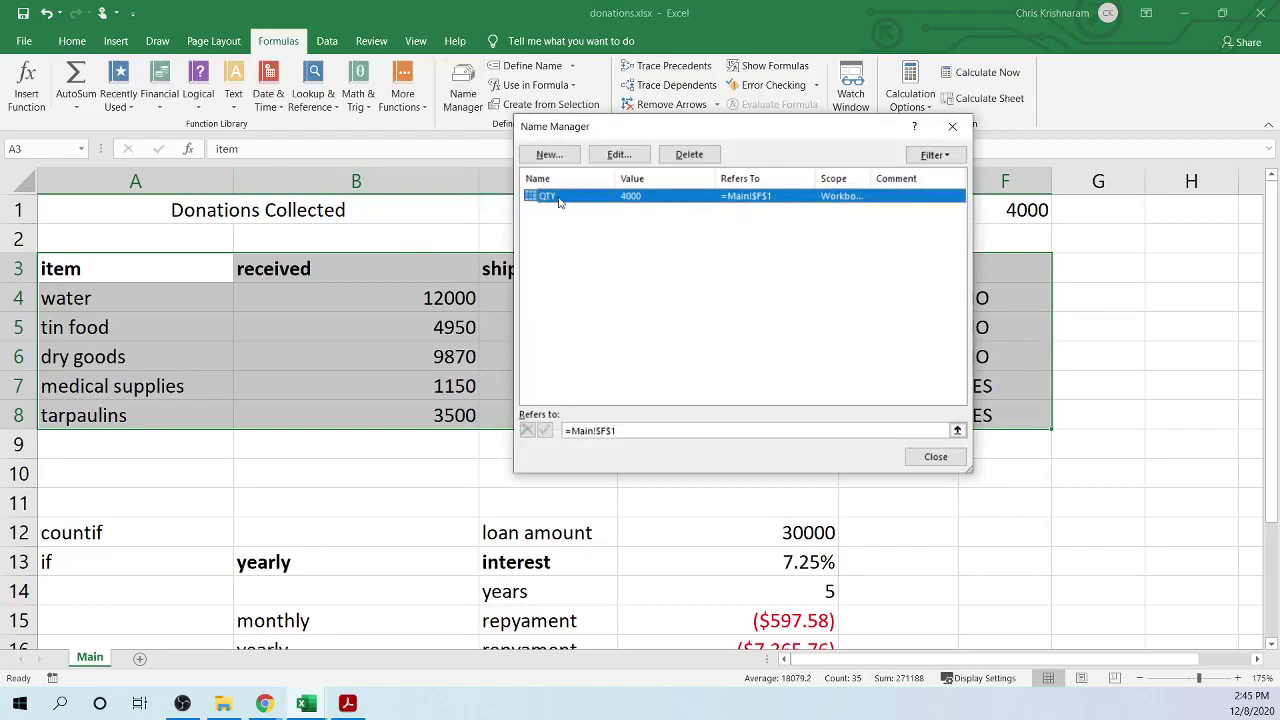
double_click(557, 198)
drag(720, 234, 638, 236)
text(ssen)
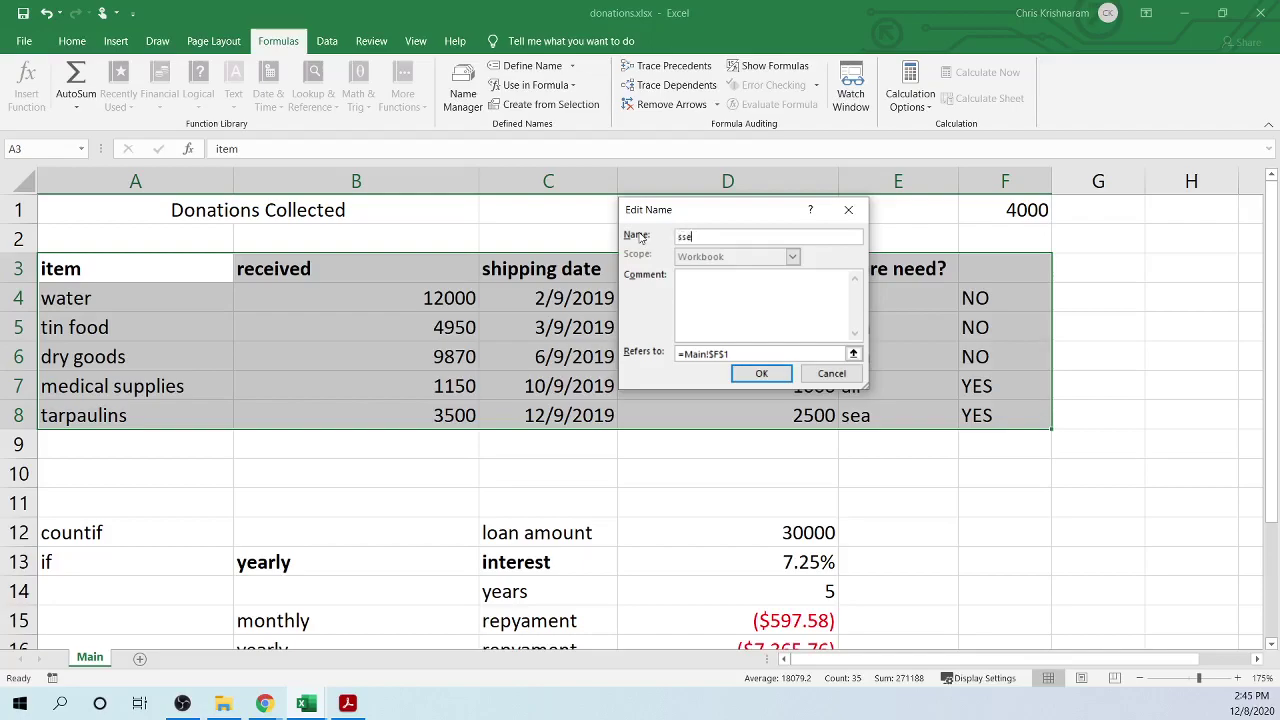
key(BackSpace)
key(BackSpace)
key(BackSpace)
key(BackSpace)
text(service)
key(Return)
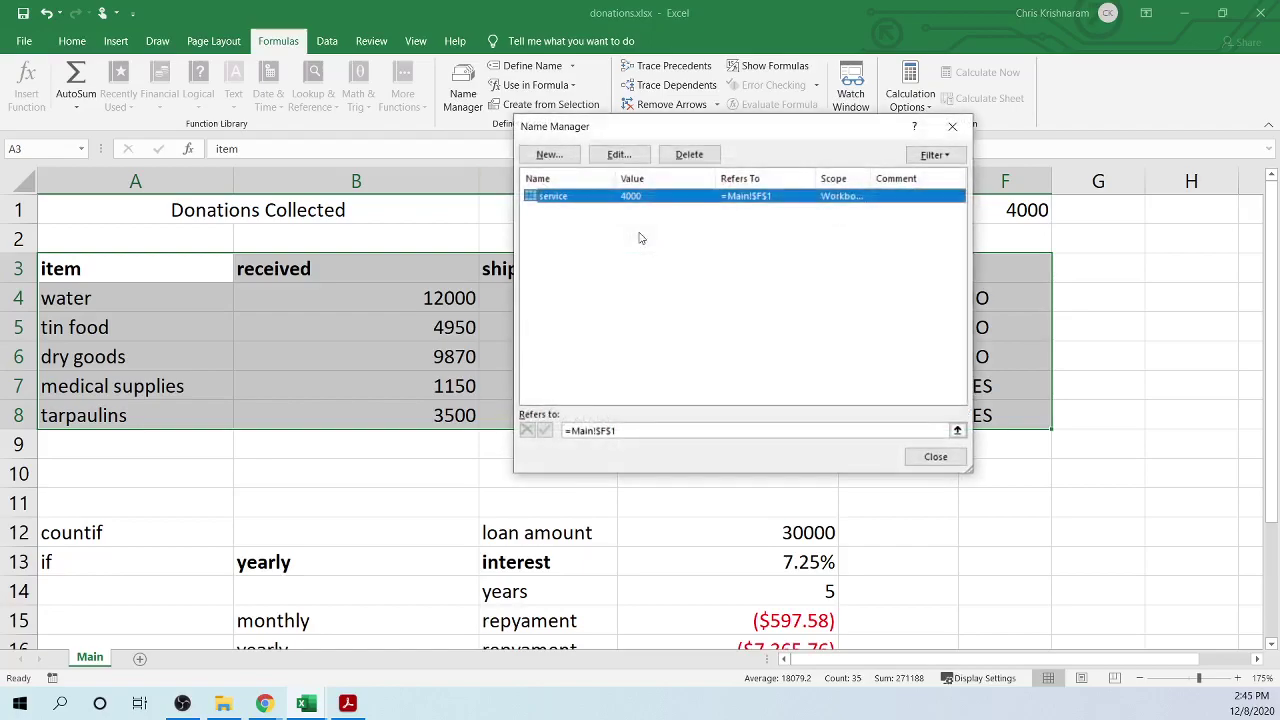
click(948, 128)
click(1020, 210)
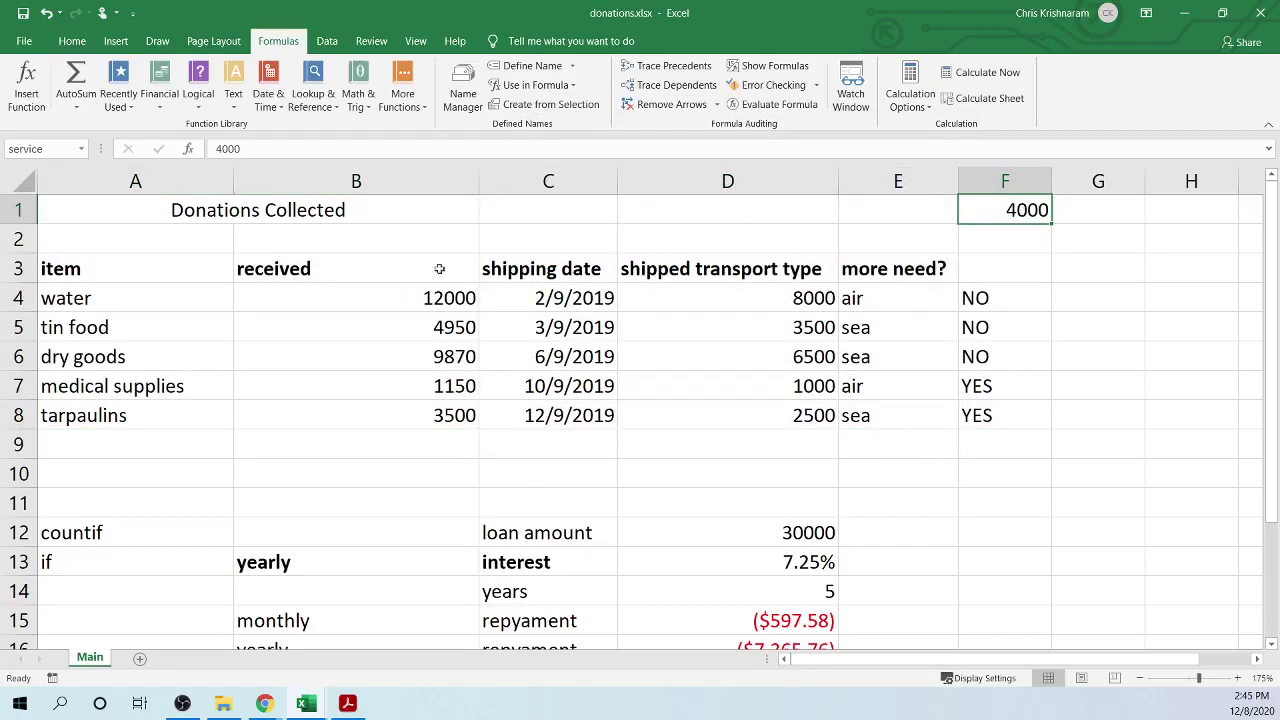
click(50, 150)
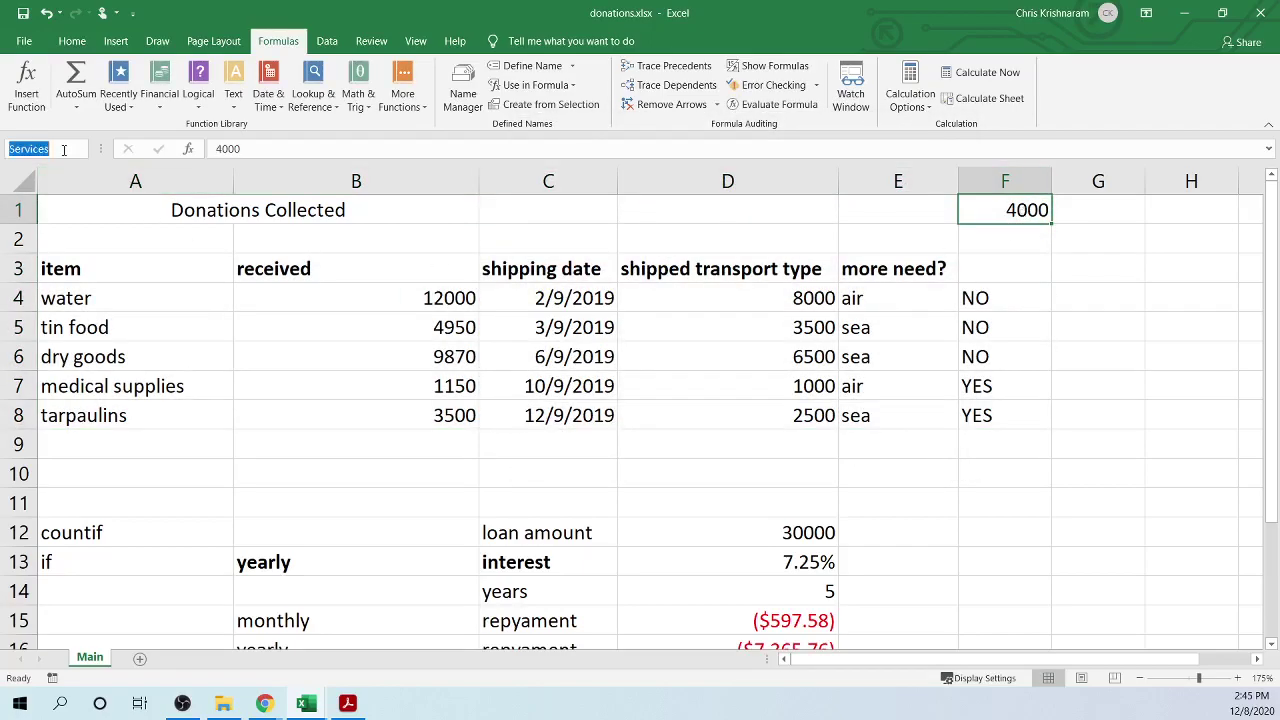
click(372, 352)
scroll(433, 514, down, 2)
scroll(433, 514, down, 1)
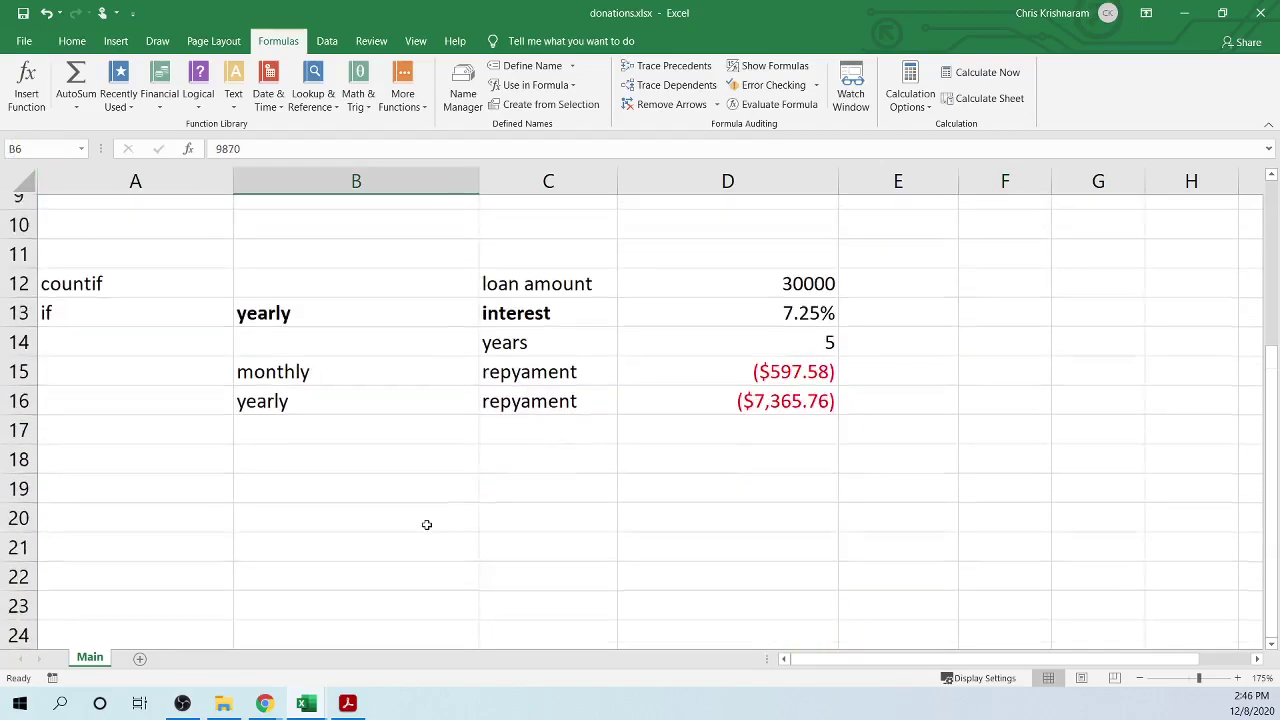
scroll(426, 523, up, 3)
scroll(434, 642, down, 2)
scroll(374, 555, up, 2)
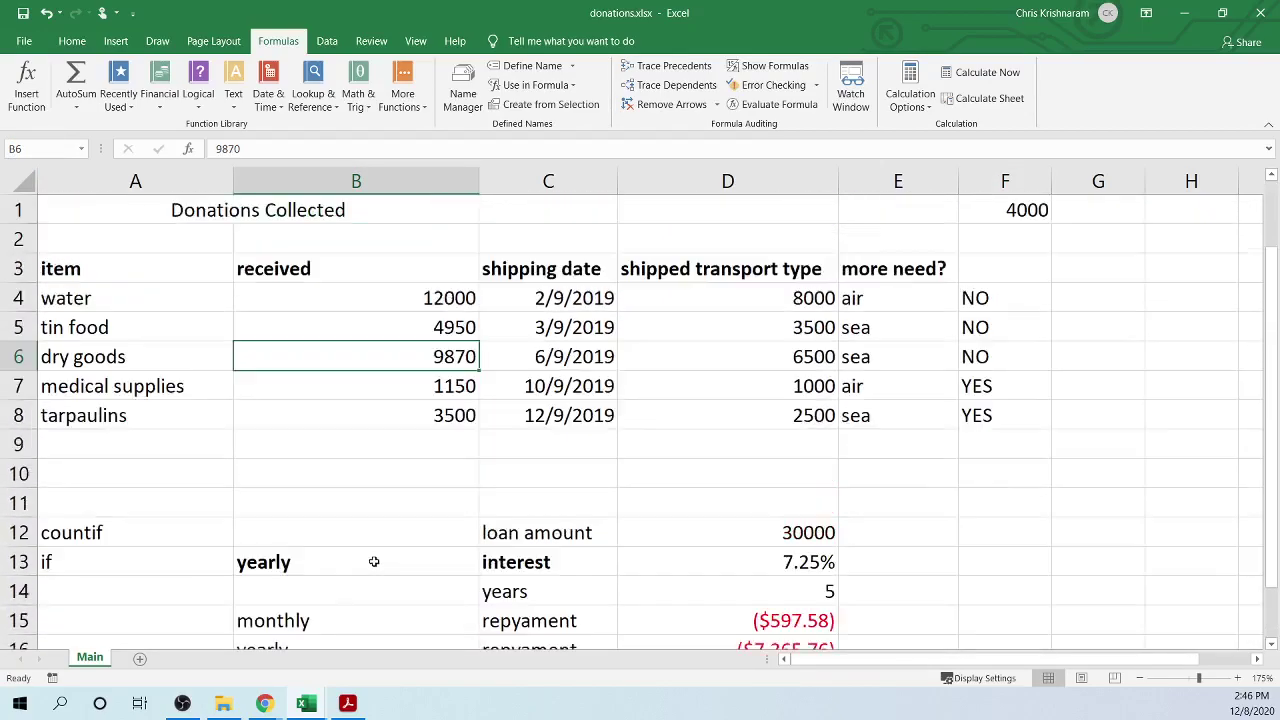
scroll(382, 527, down, 1)
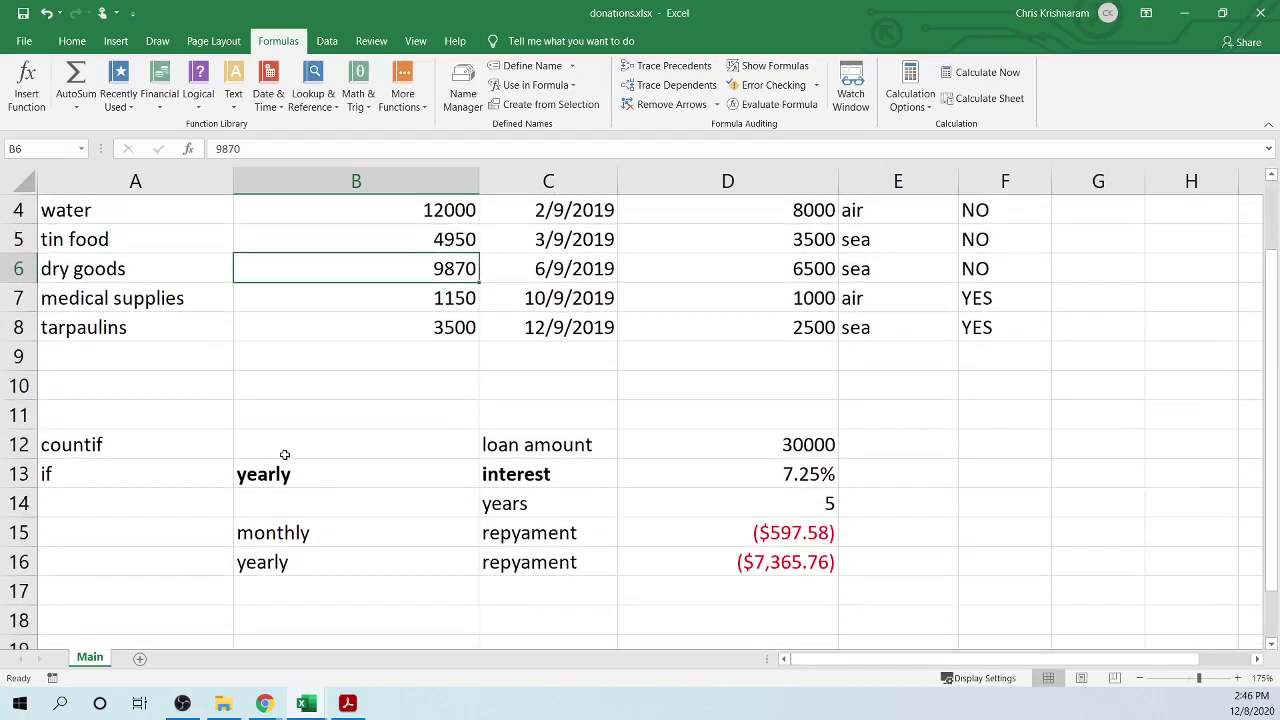
click(286, 450)
click(314, 470)
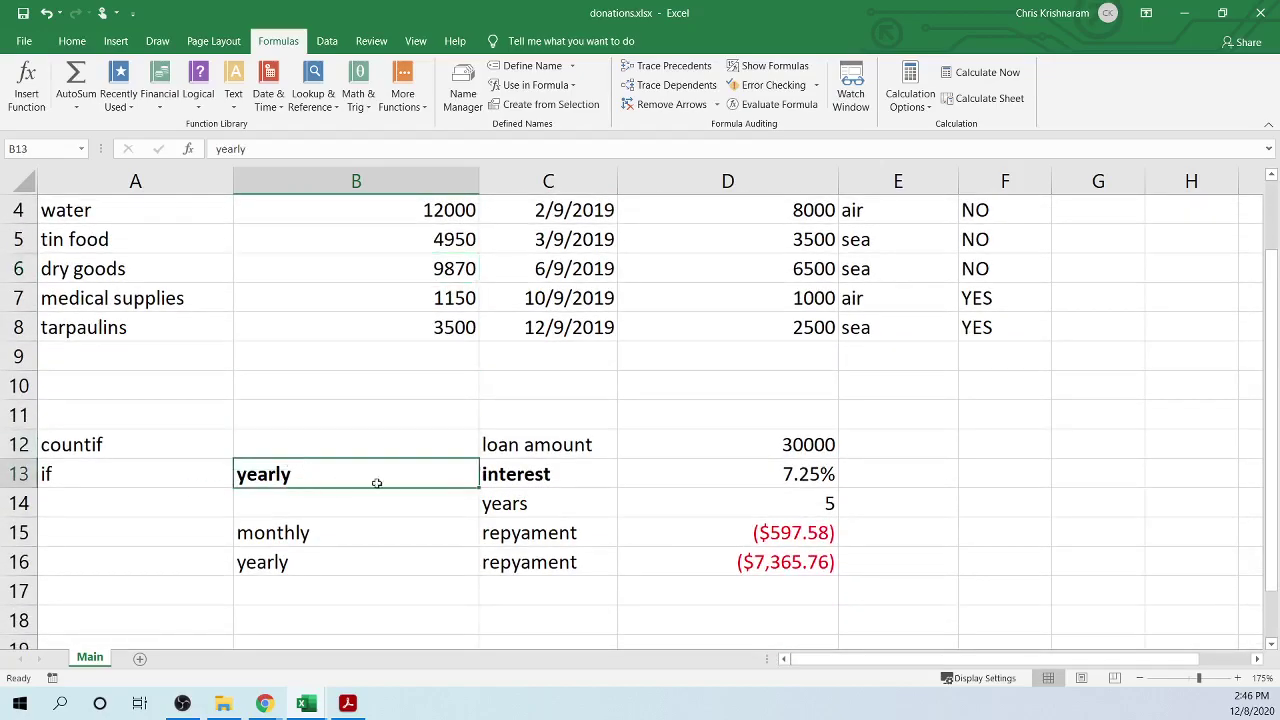
click(542, 466)
click(341, 463)
click(560, 462)
scroll(365, 490, up, 1)
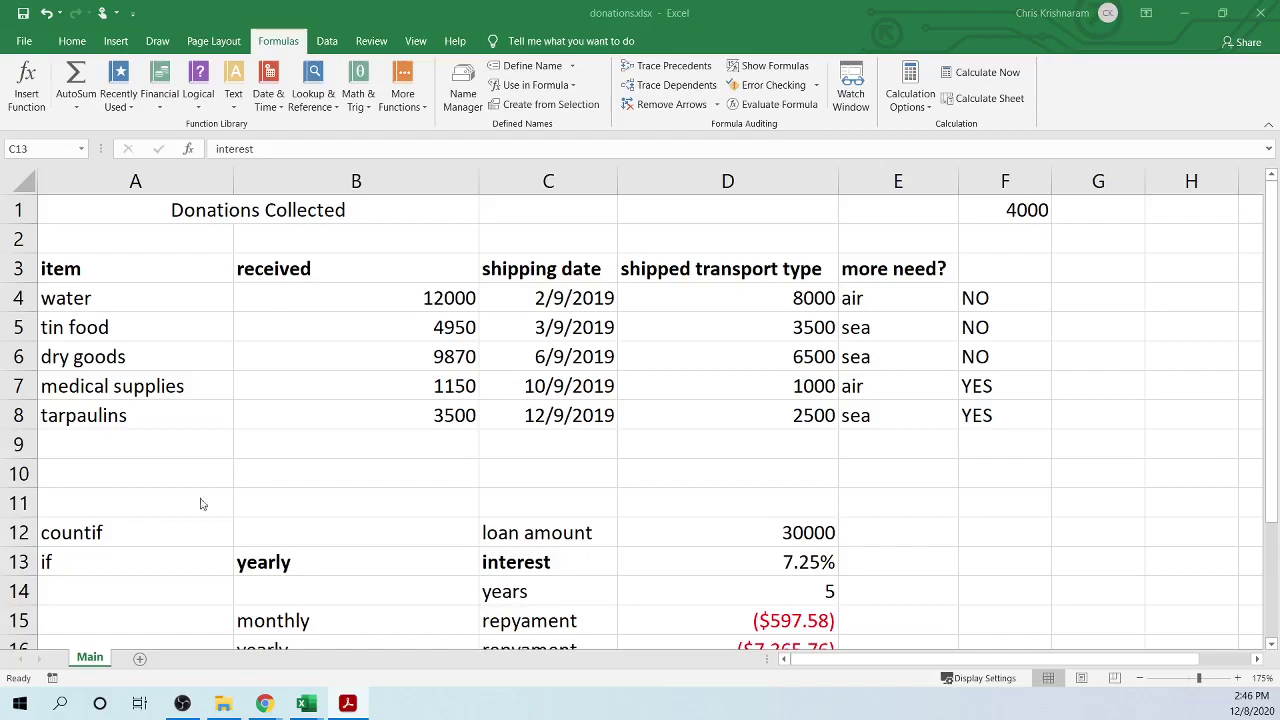
- Add a new blank worksheet after the Main sheet and compare it with Main
click(140, 660)
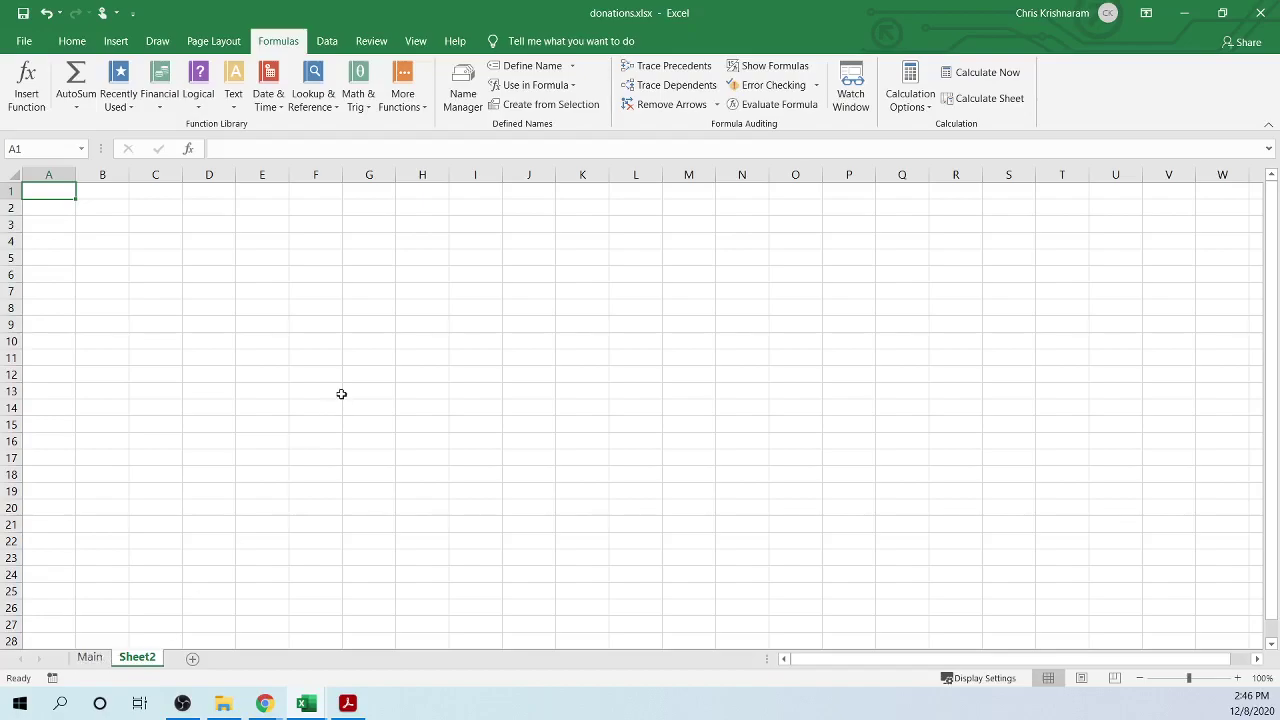
scroll(339, 395, up, 7)
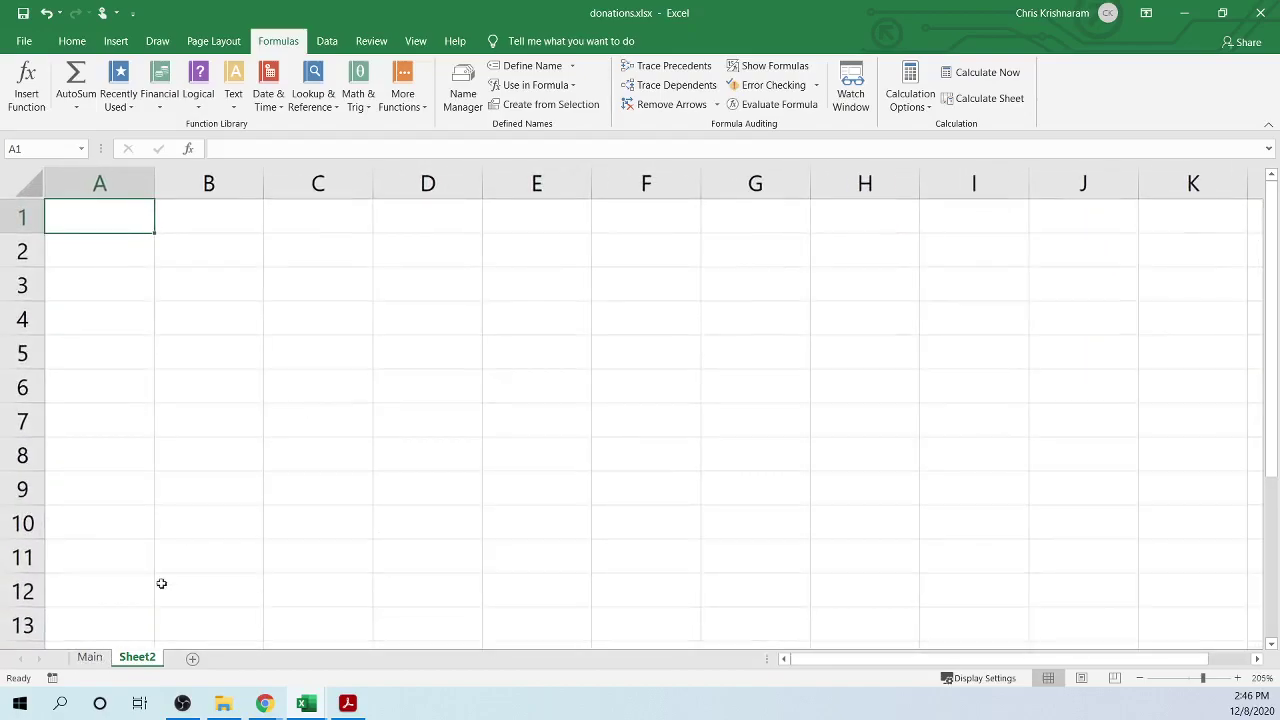
click(89, 657)
click(285, 395)
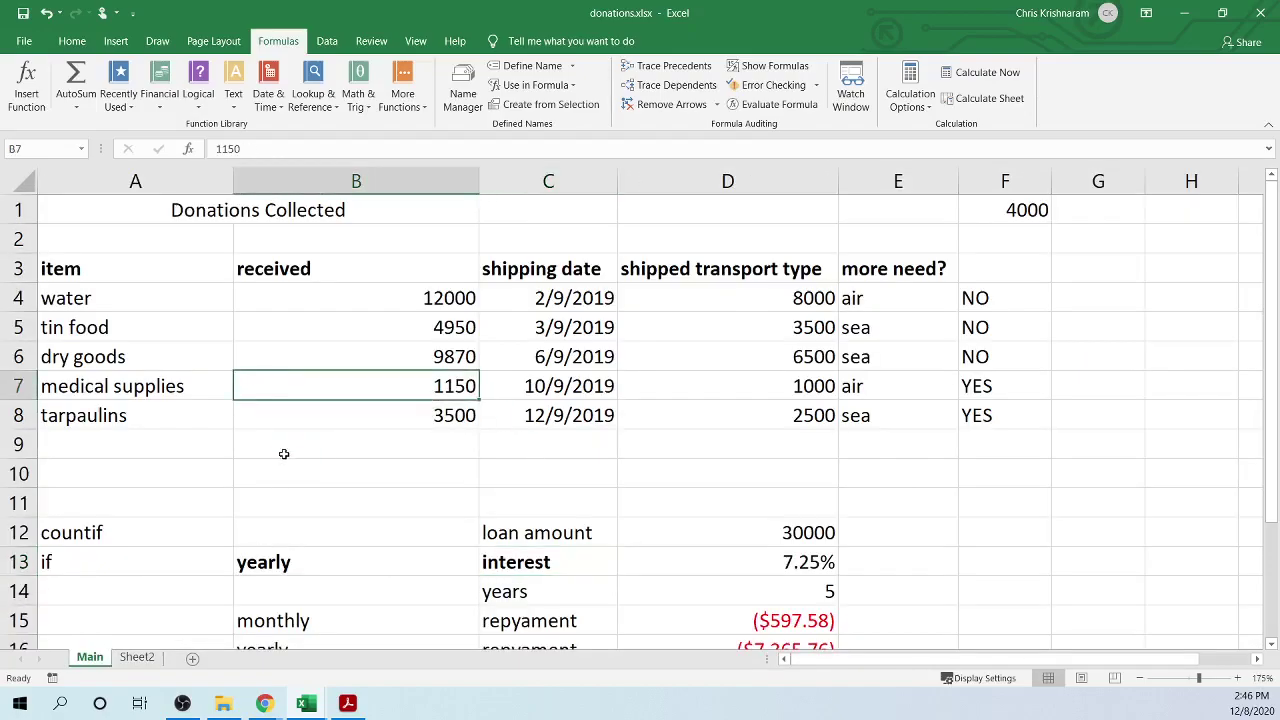
click(138, 657)
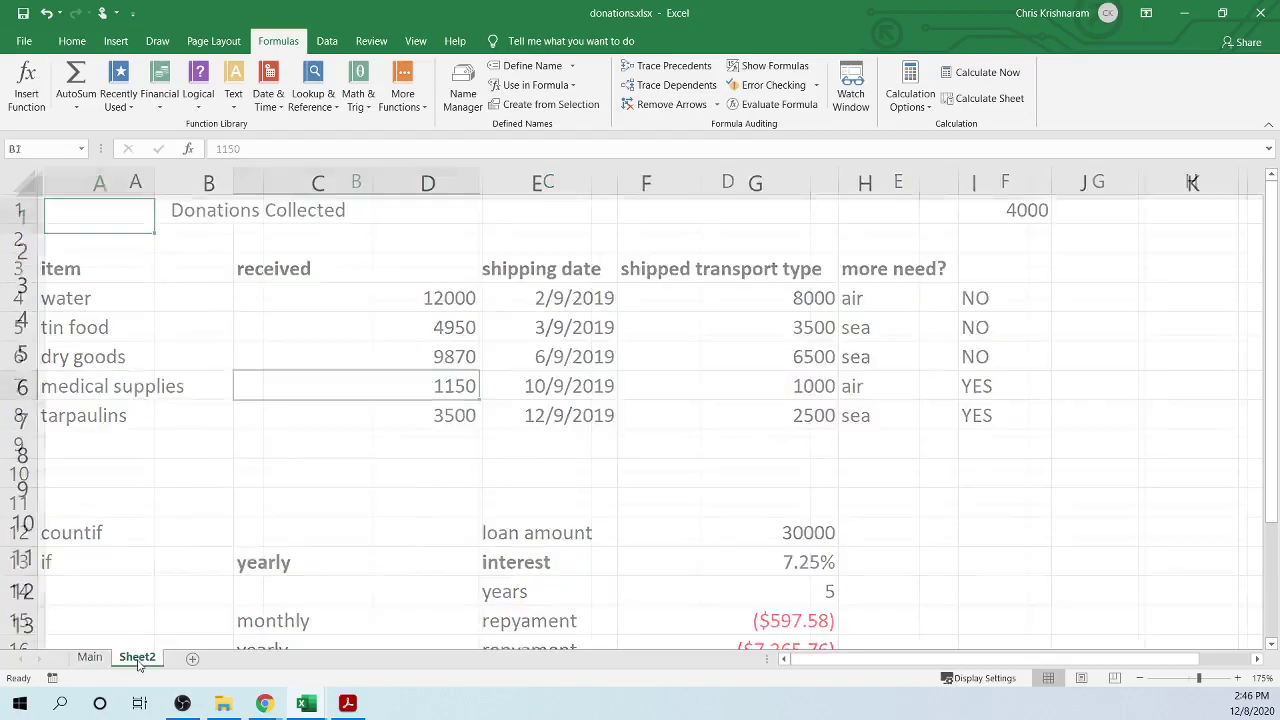
- Copy the item list A3:A8 from Main to A1 of Sheet2 and autofit column A to its contents
click(89, 657)
drag(100, 280, 97, 408)
key(ctrl+c)
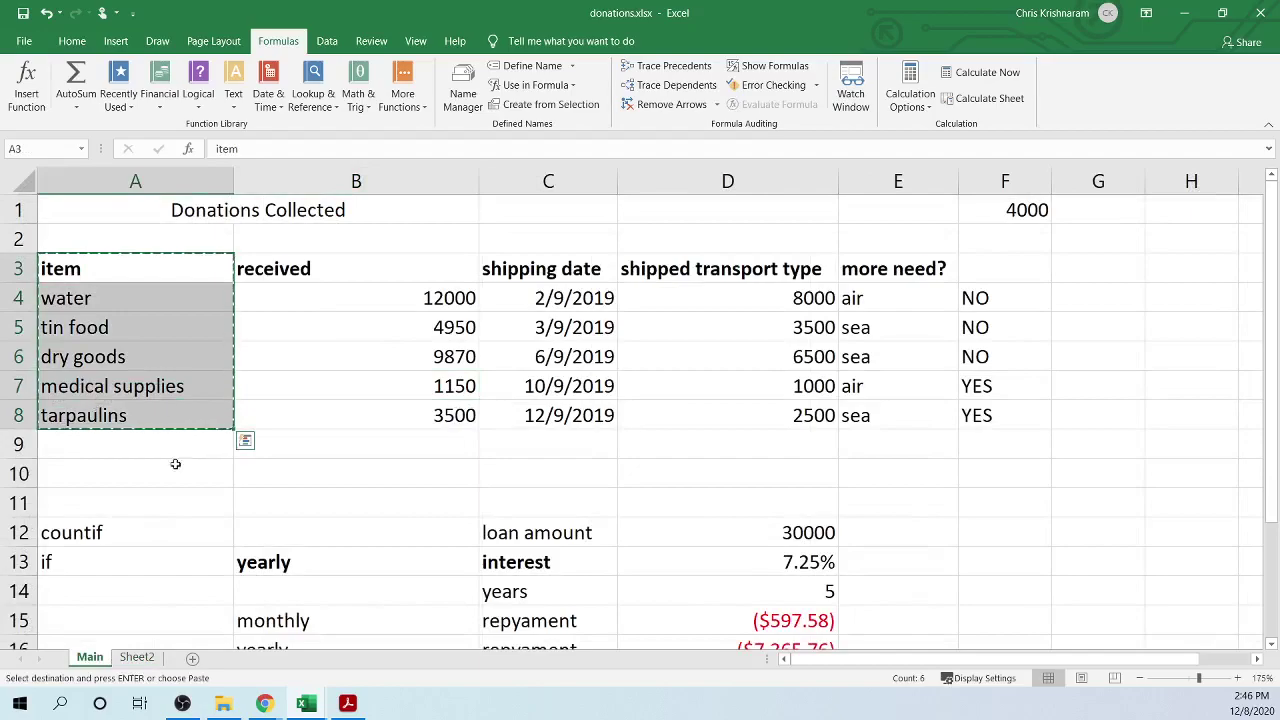
click(138, 657)
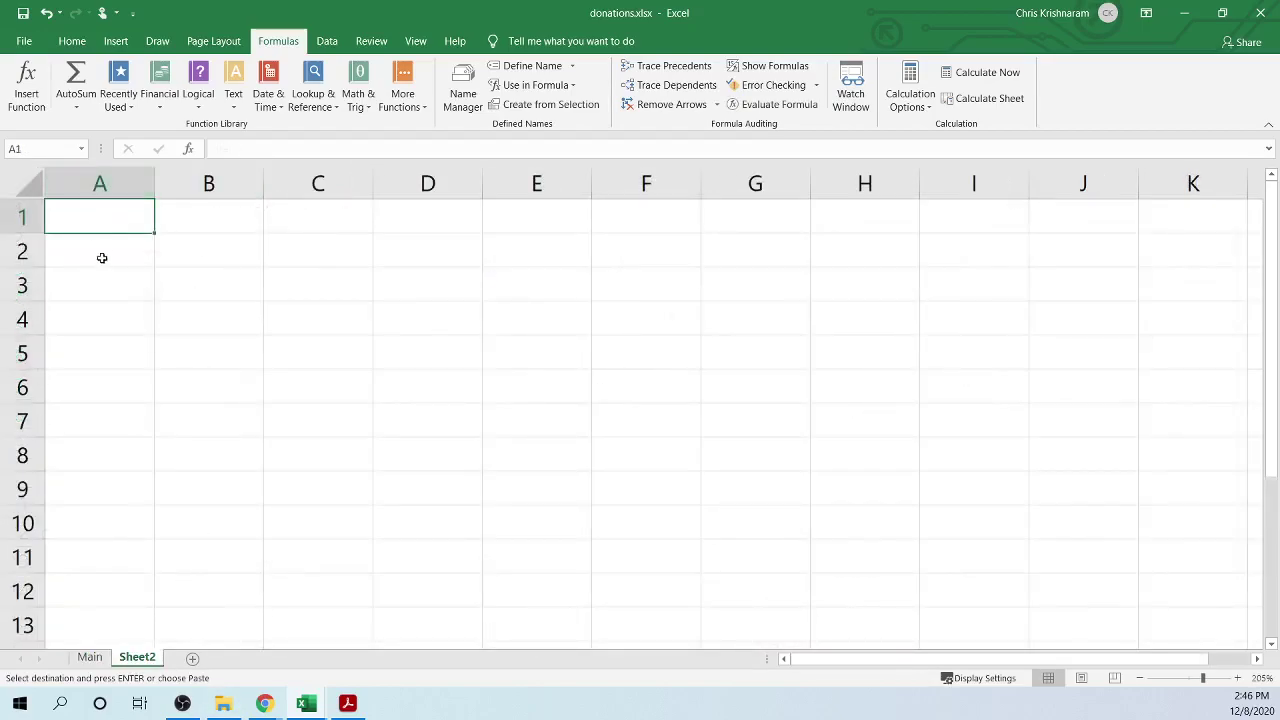
key(ctrl+v)
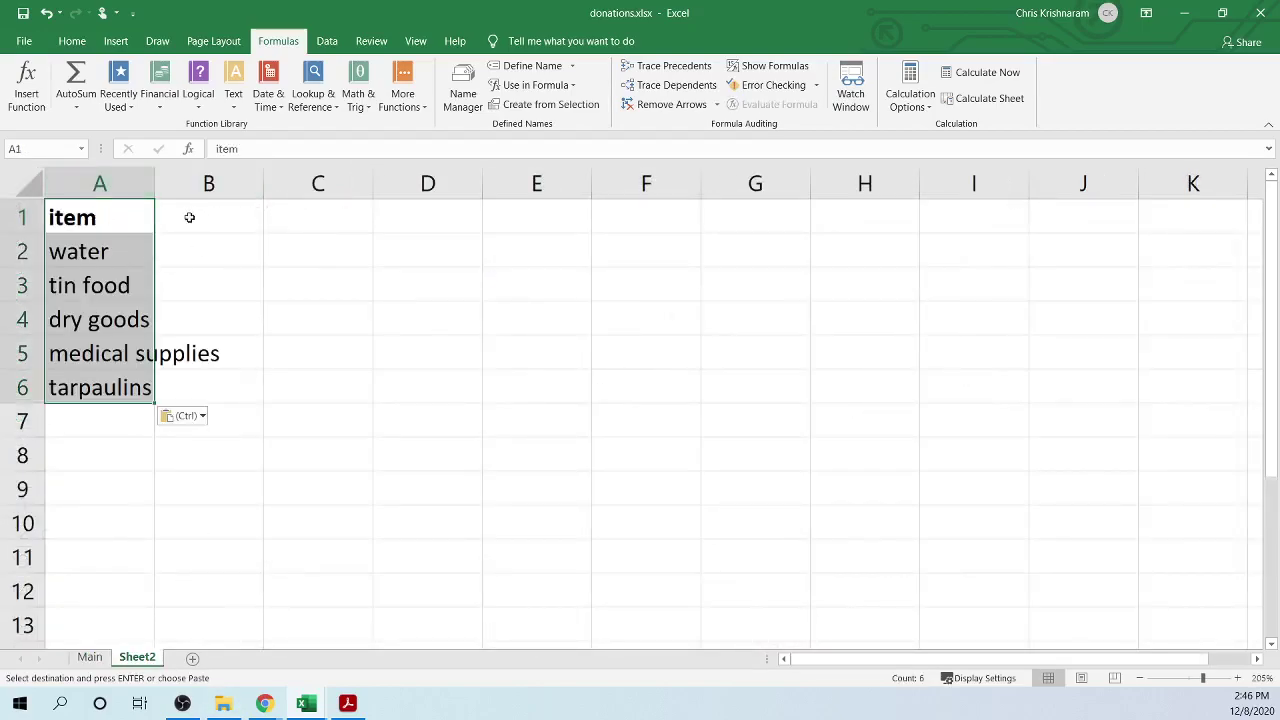
double_click(155, 183)
- Copy the "received" heading from B3 of Main into B1 of Sheet2
click(280, 214)
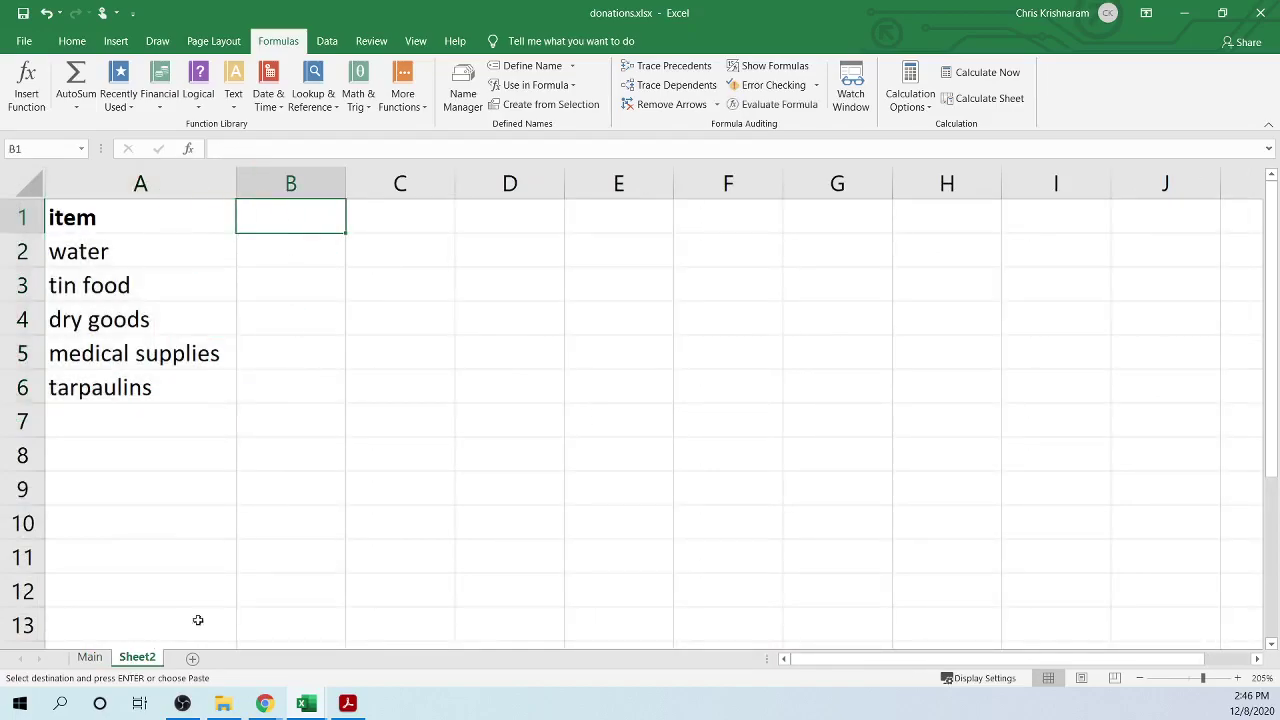
click(88, 657)
click(276, 262)
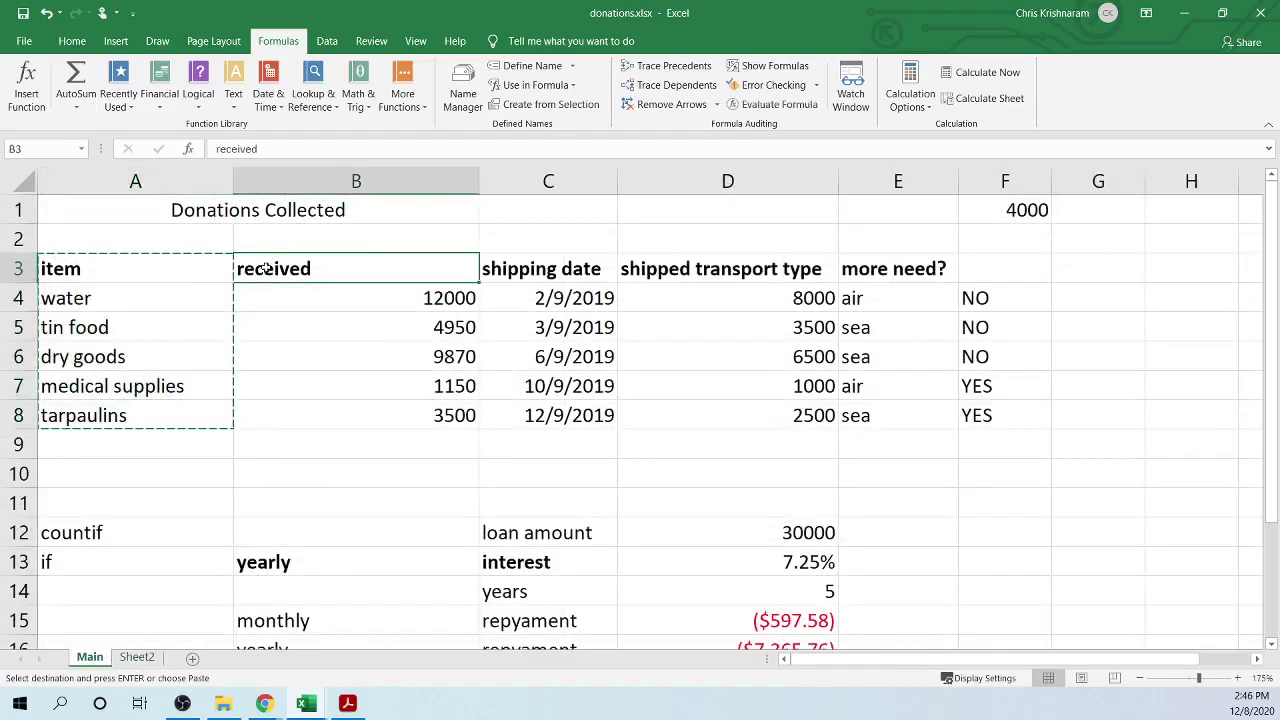
key(ctrl+c)
click(150, 658)
key(ctrl+v)
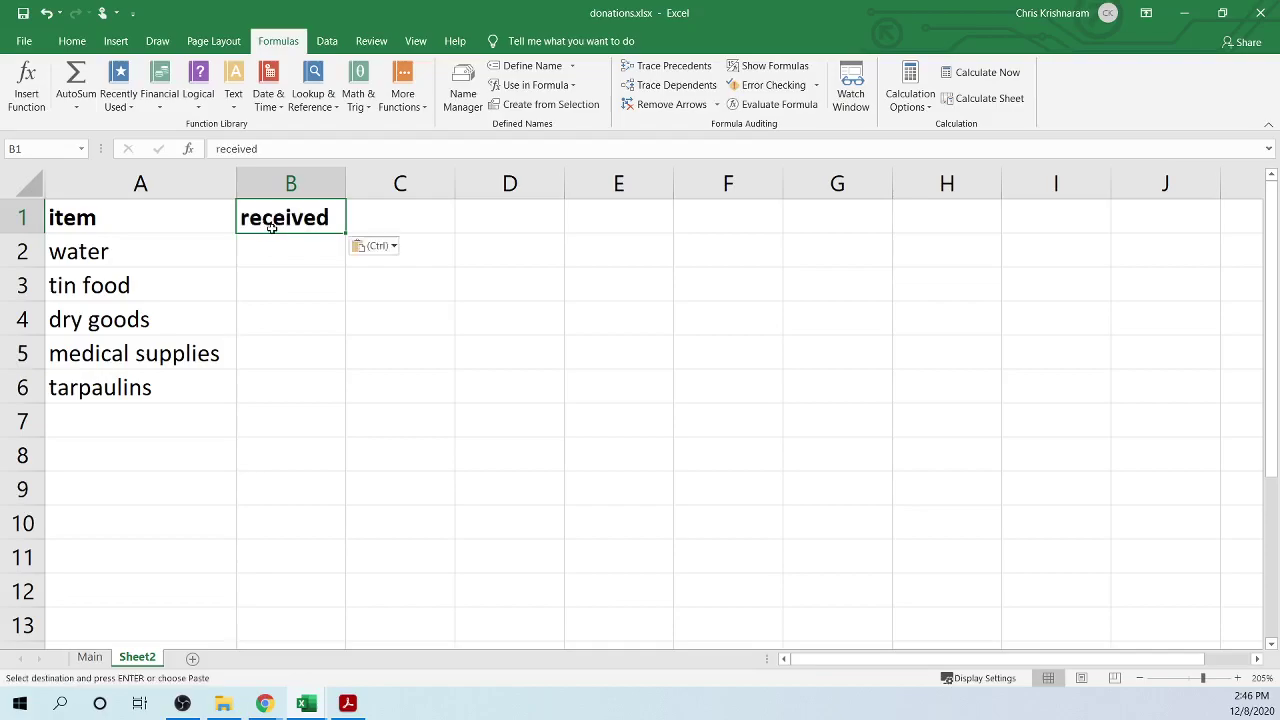
click(305, 375)
click(302, 255)
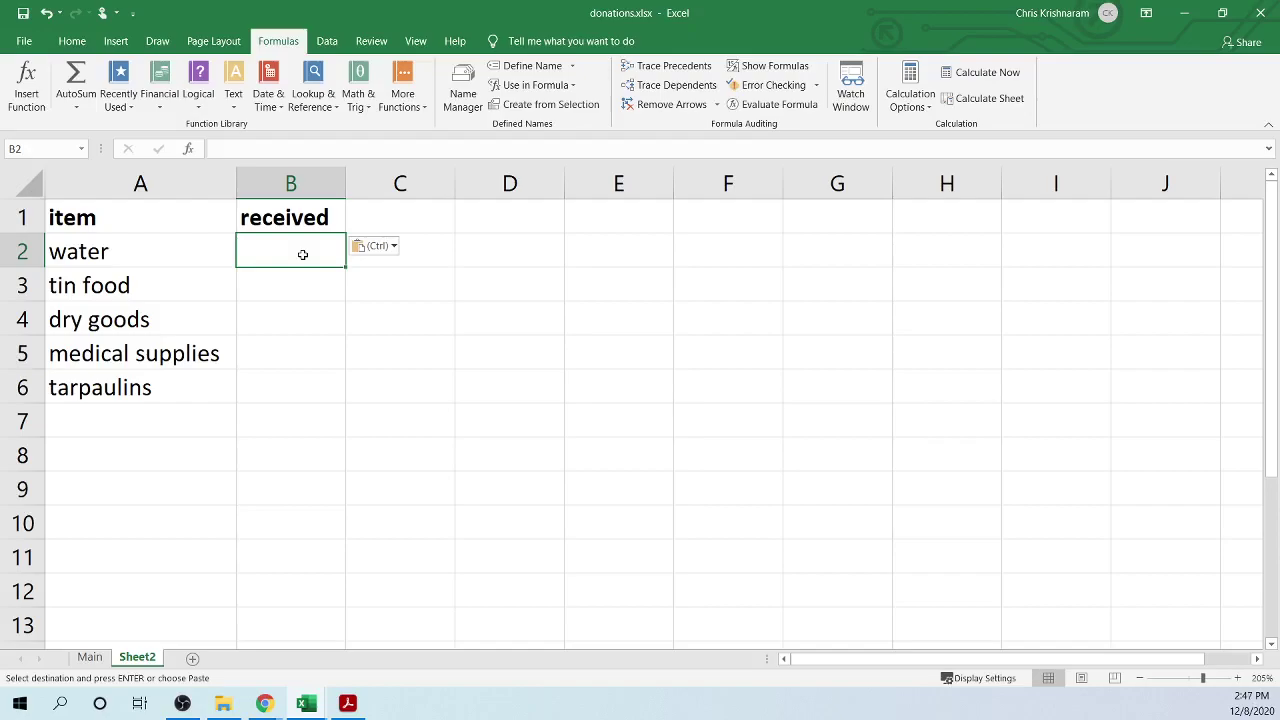
text(=vlook)
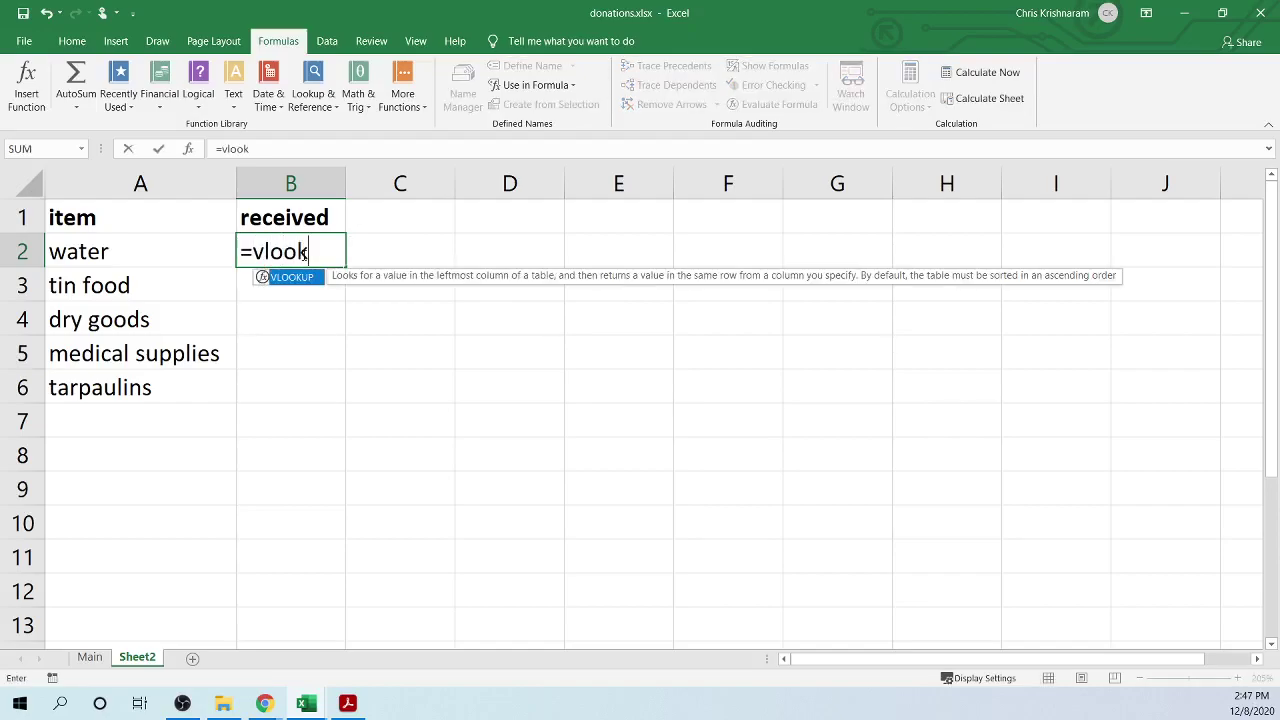
key(Tab)
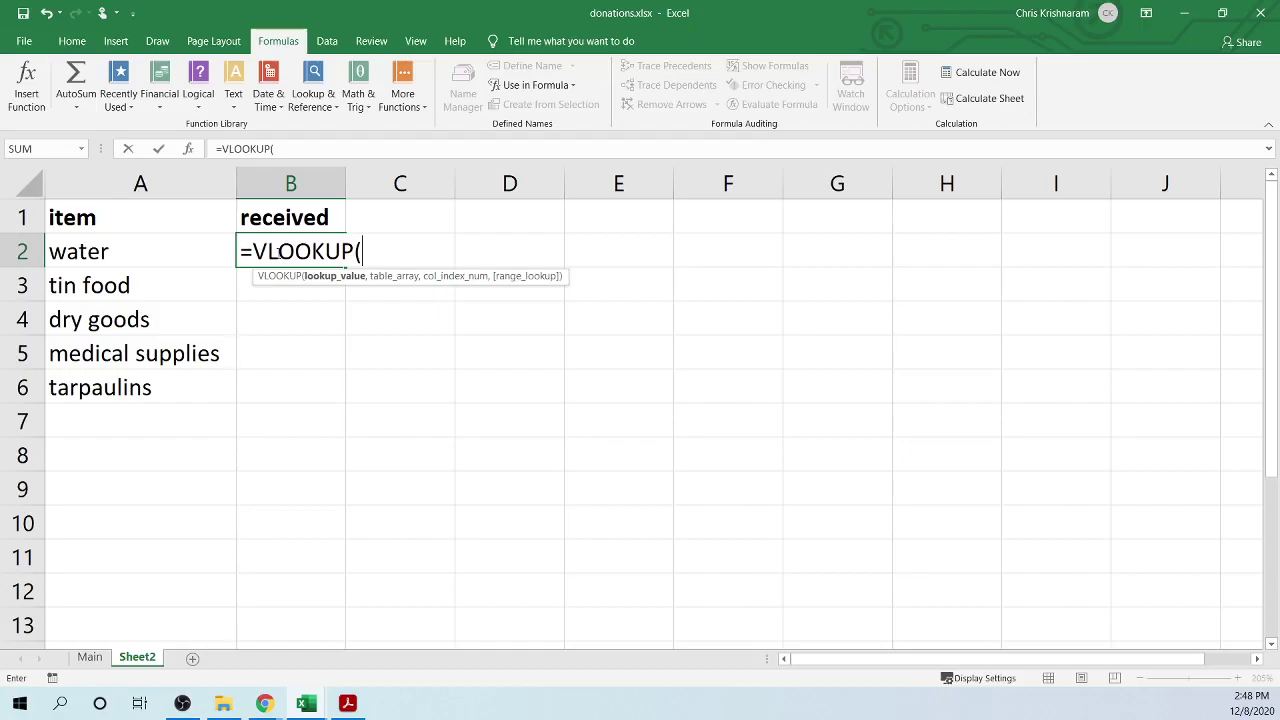
key(Escape)
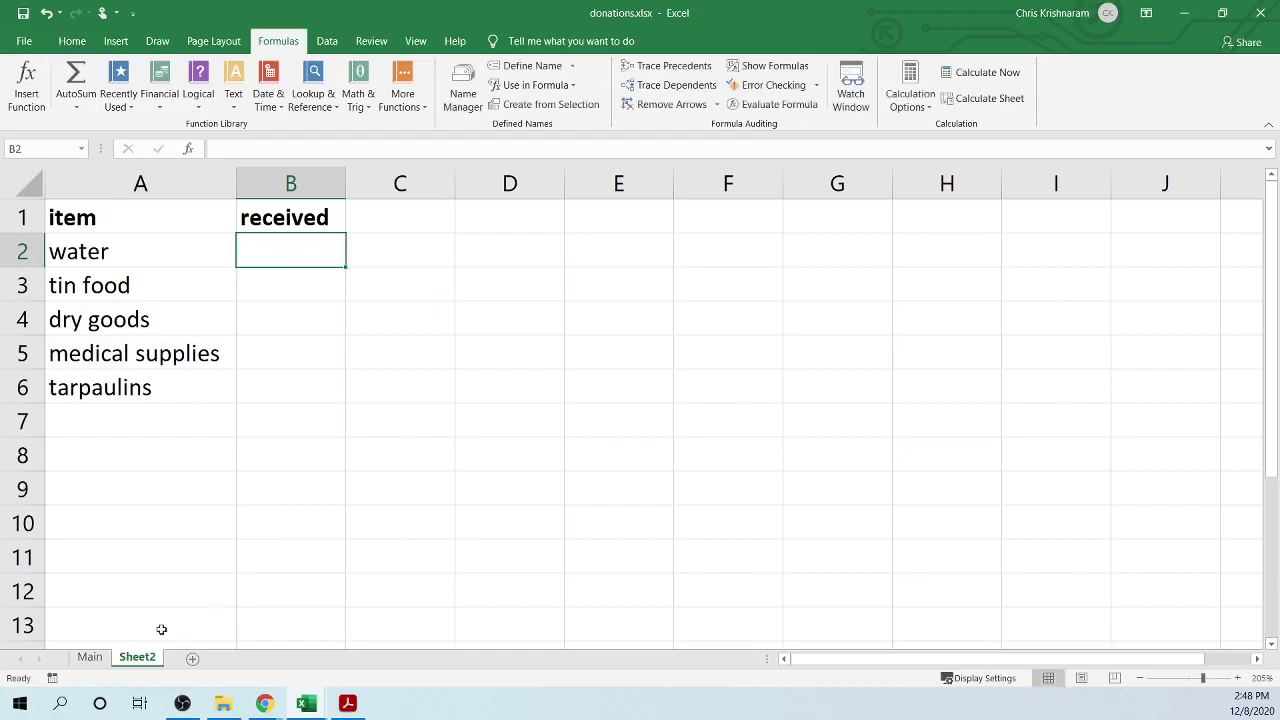
- Compare the item and received columns on Main with the matching empty table on Sheet2
click(90, 660)
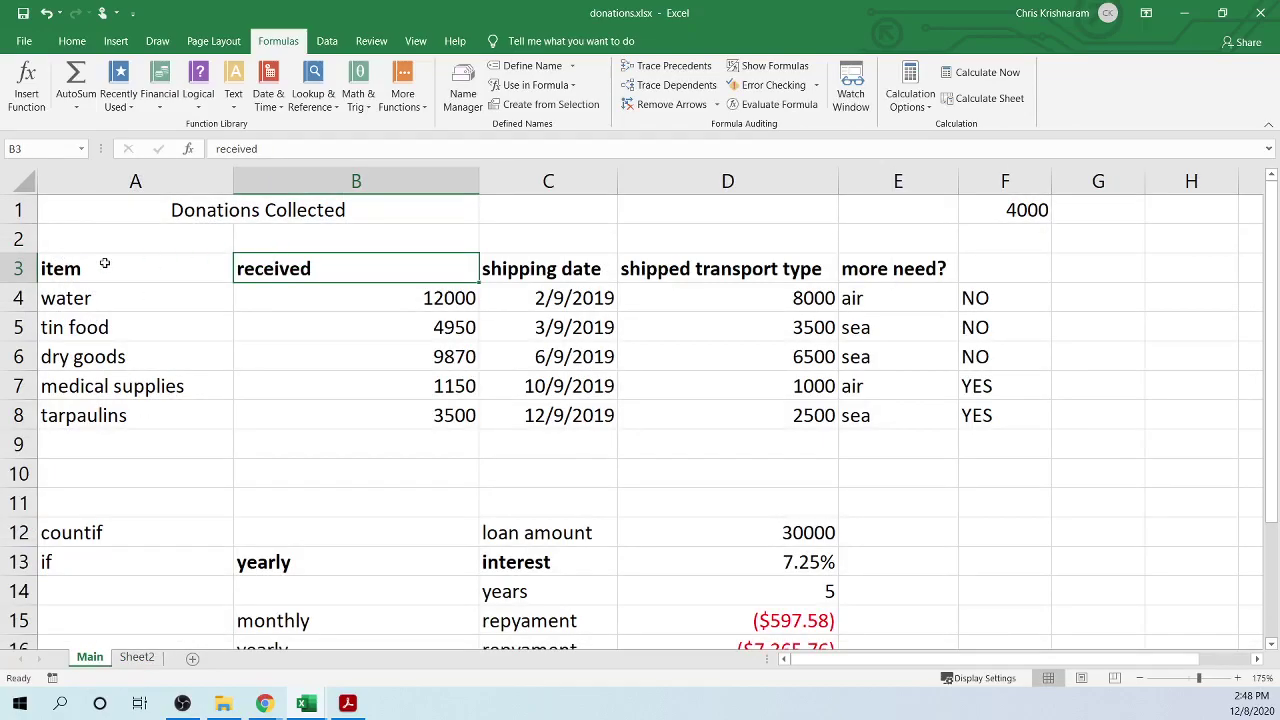
drag(103, 266, 400, 424)
drag(339, 274, 360, 416)
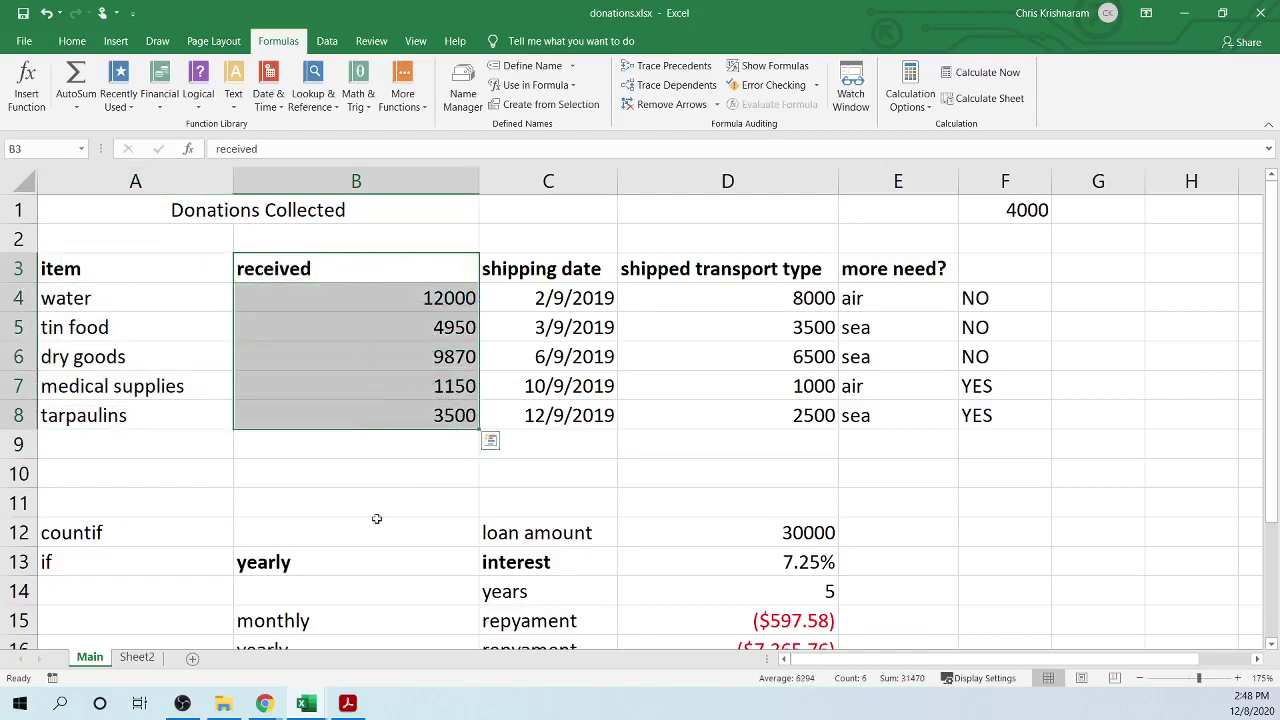
click(137, 657)
drag(183, 218, 303, 397)
click(282, 296)
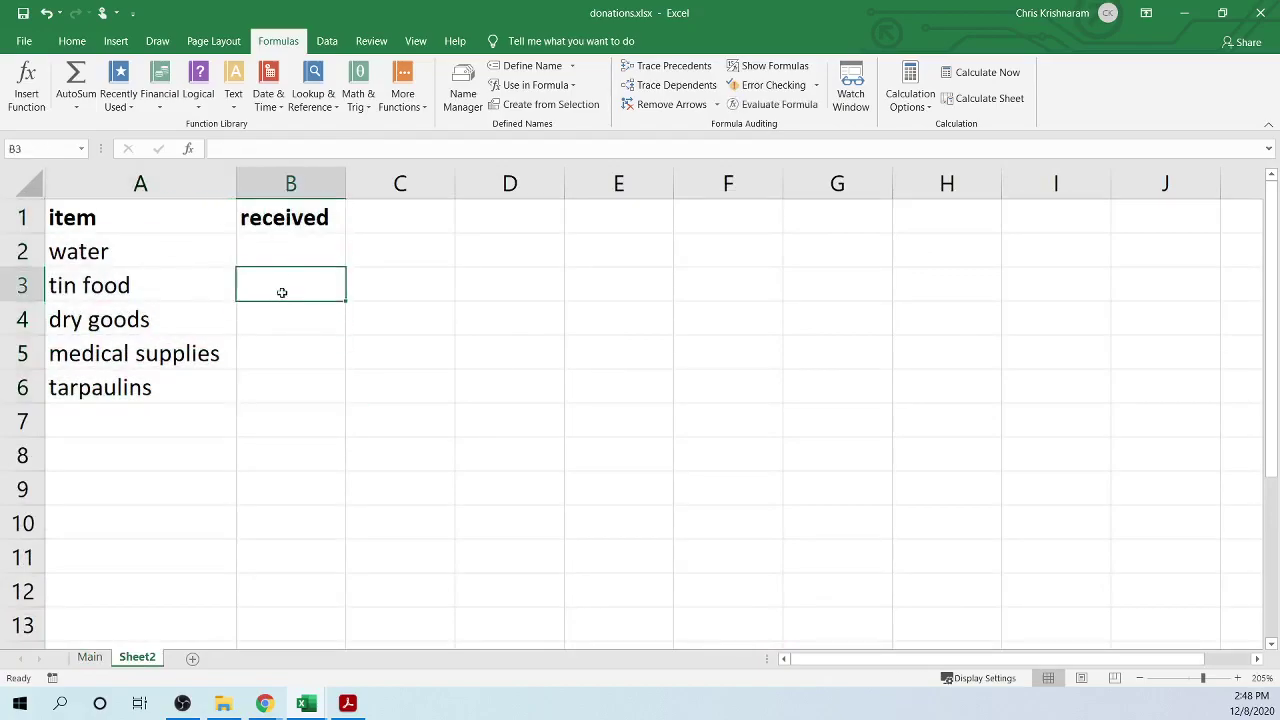
- Try a VLOOKUP in B2 of Sheet2, testing A4 on Main and A2 on Sheet2 as the lookup value
click(278, 257)
text(=vlo)
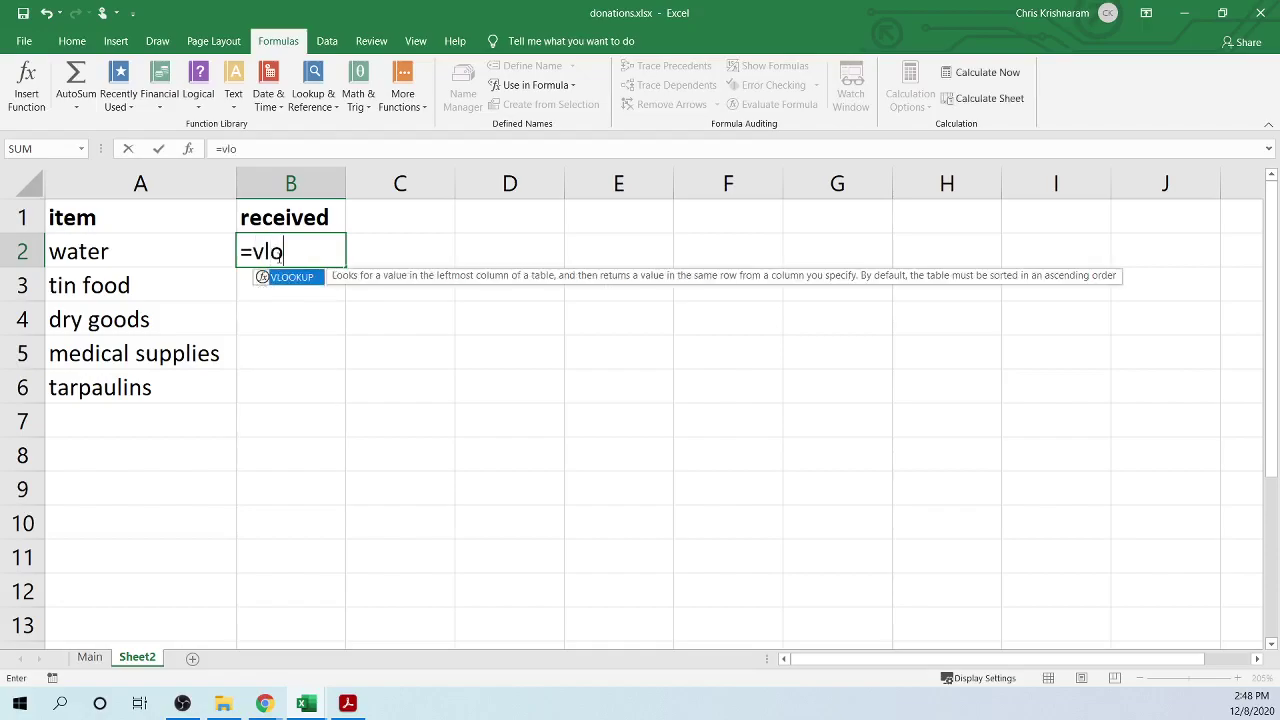
key(Tab)
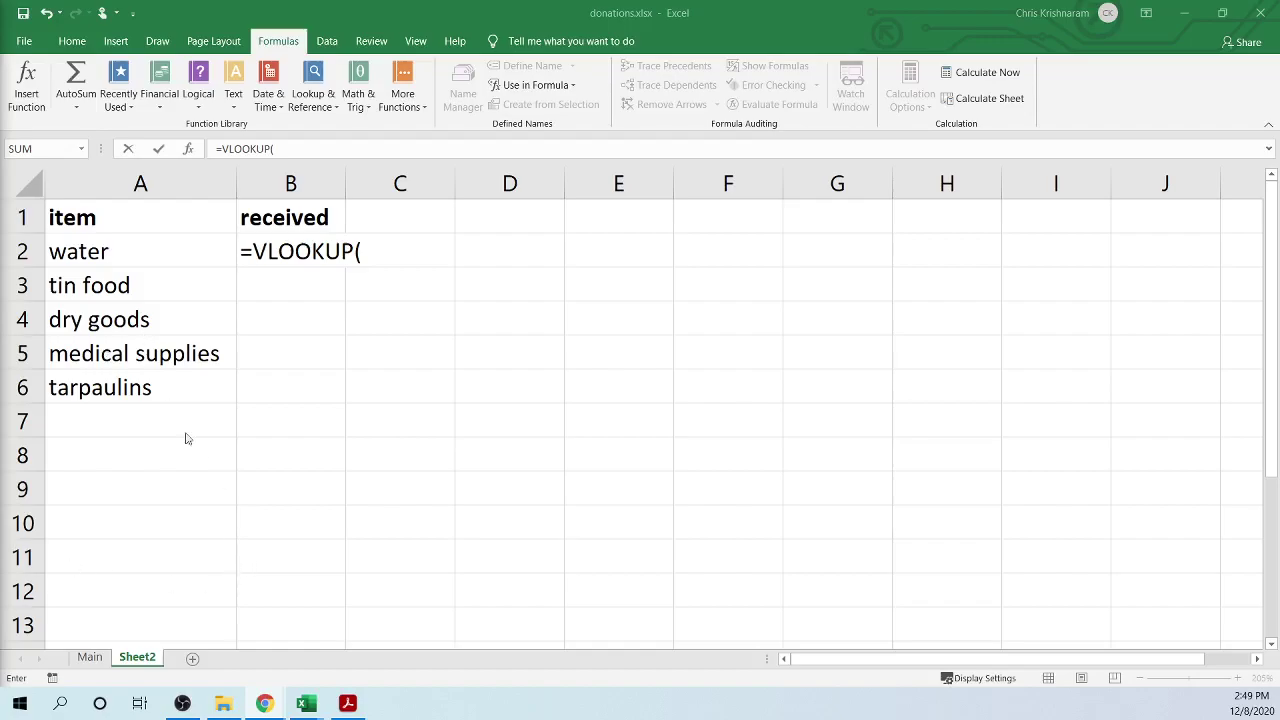
click(89, 657)
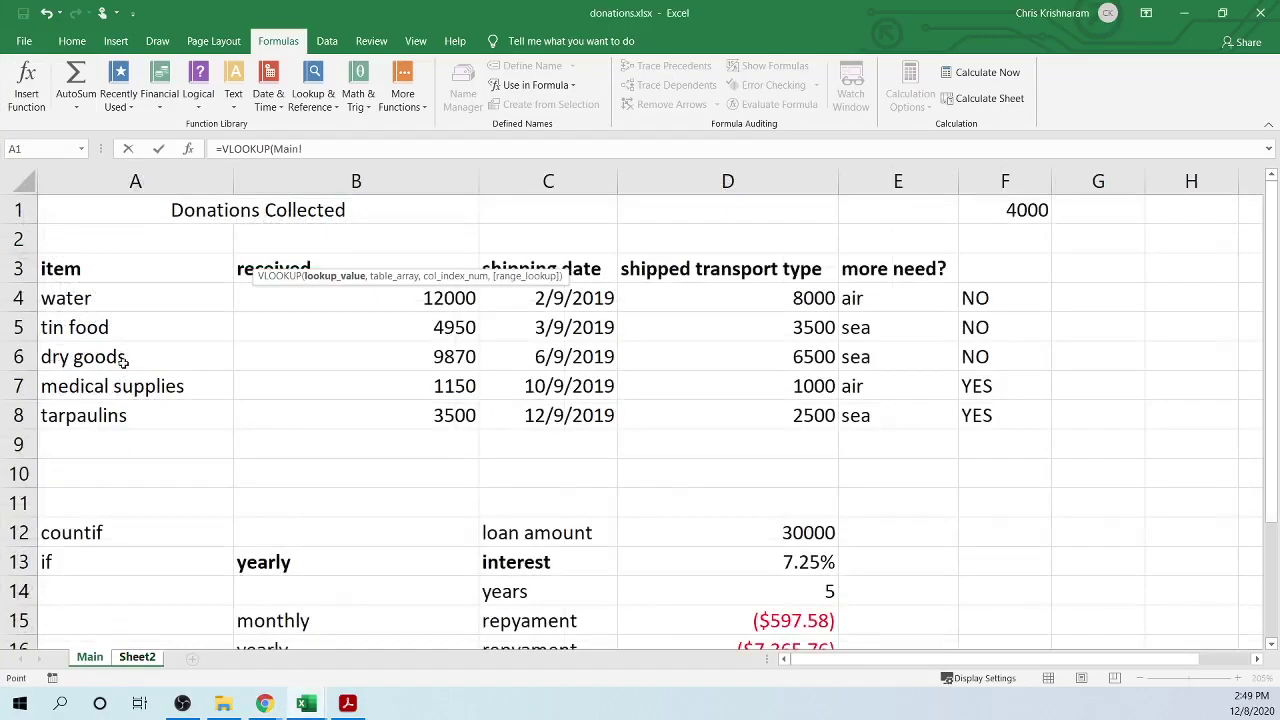
click(100, 297)
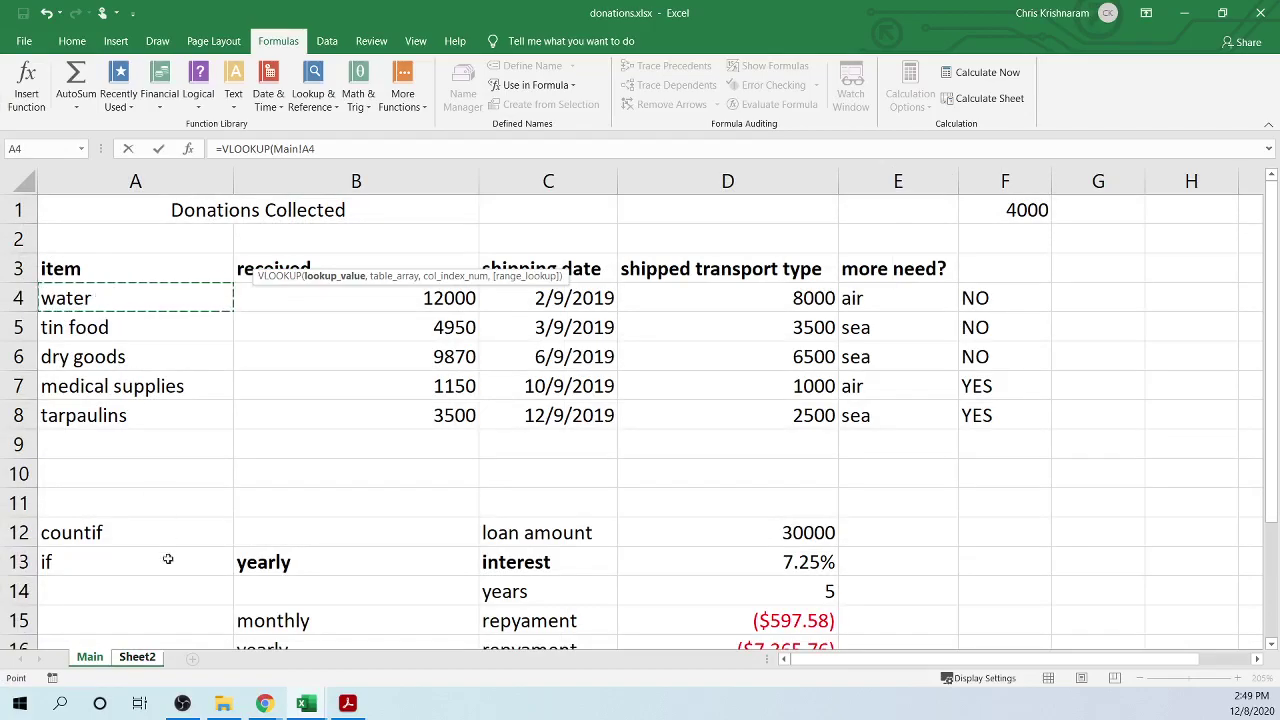
click(138, 657)
click(120, 254)
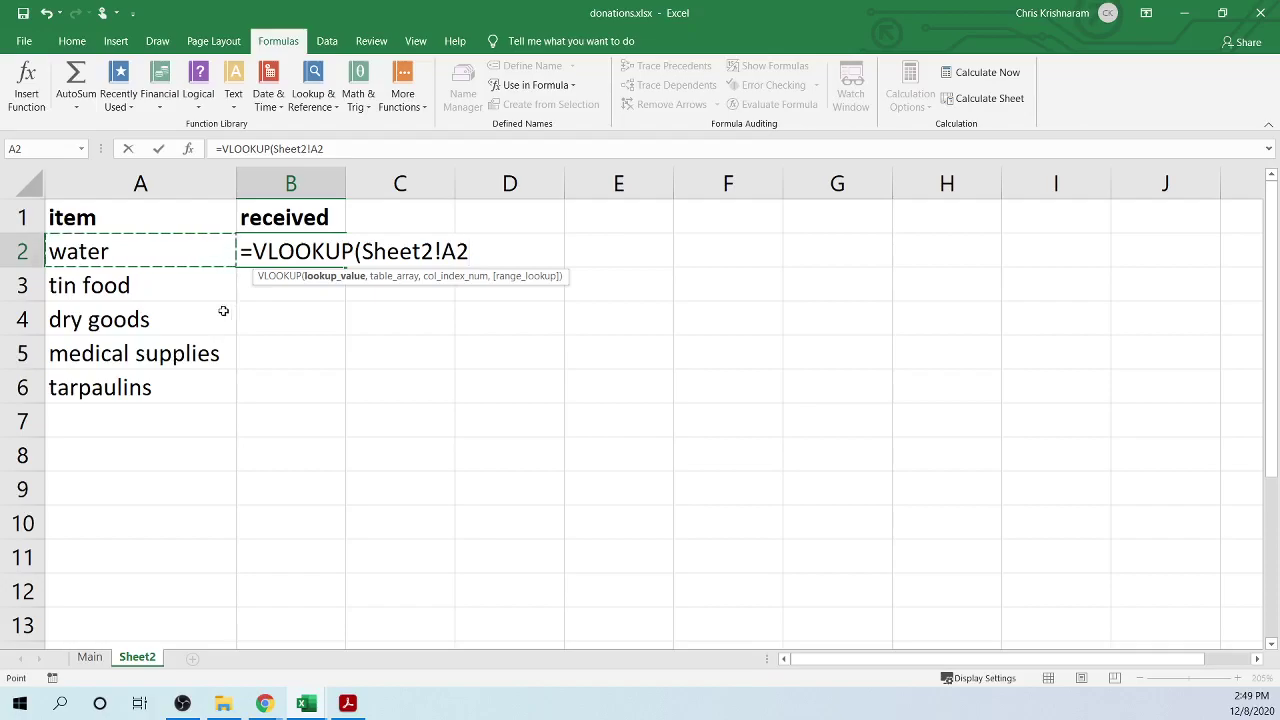
click(89, 657)
click(112, 294)
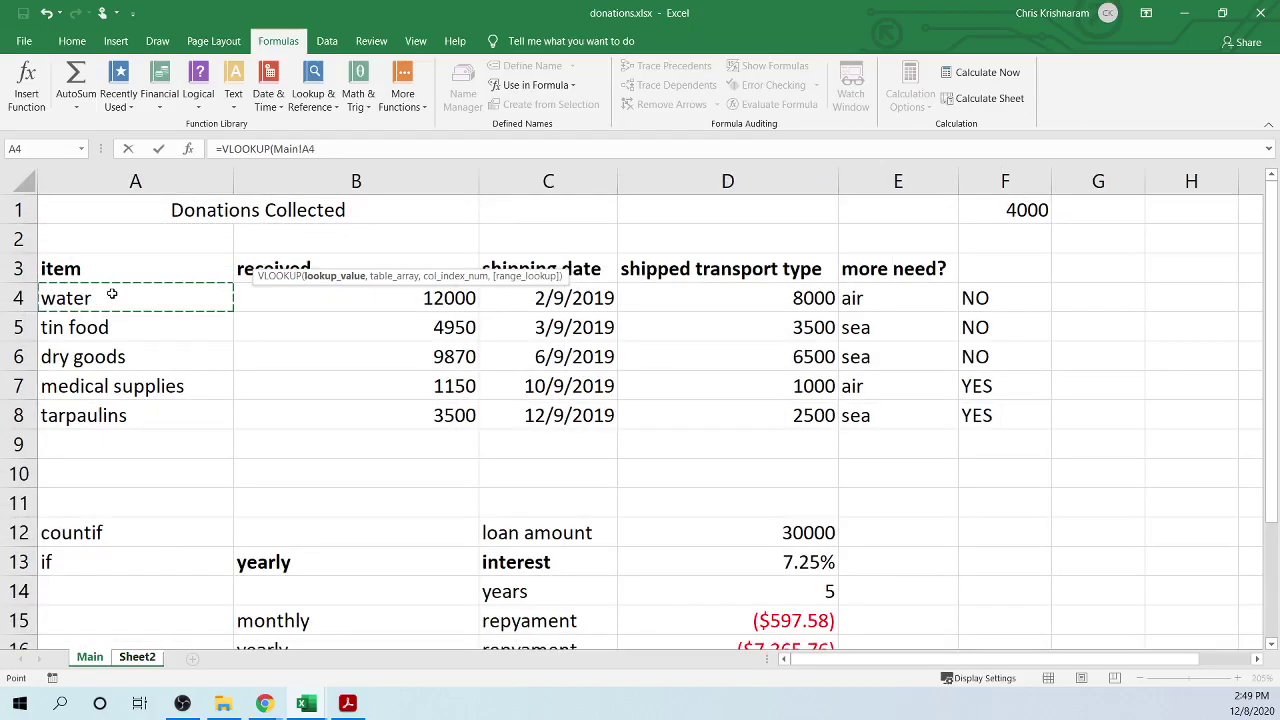
click(150, 660)
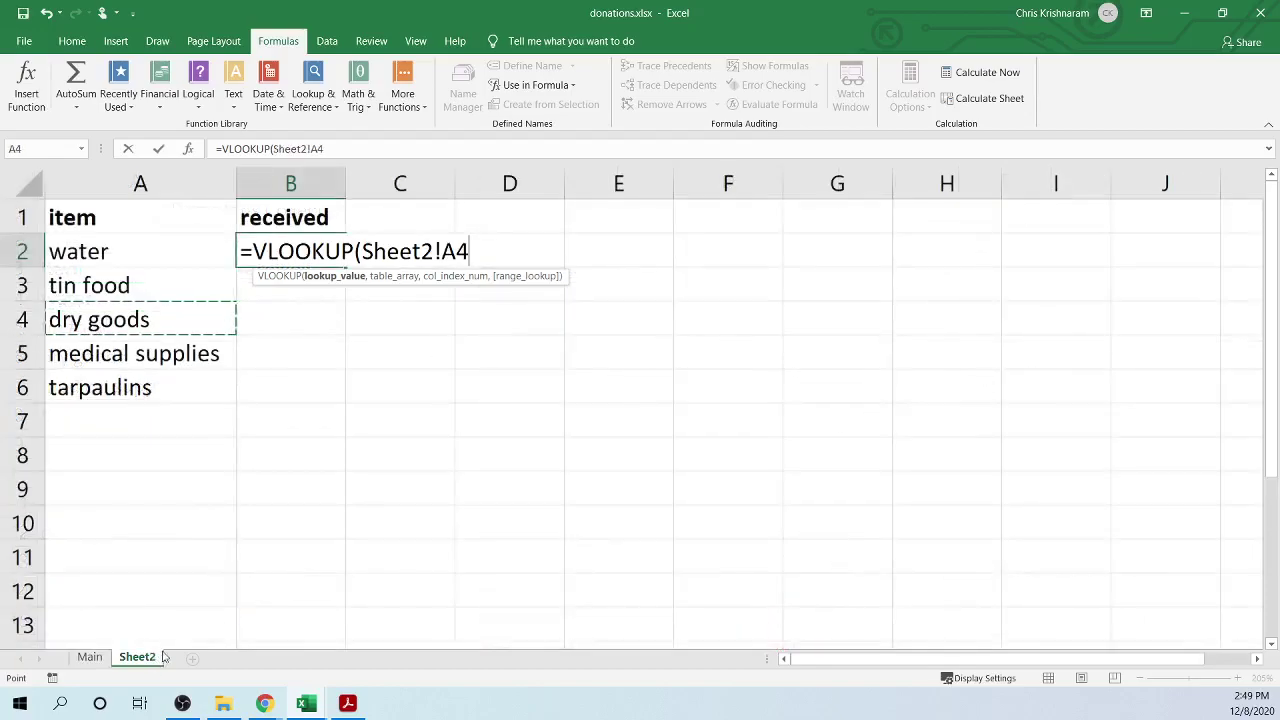
click(107, 246)
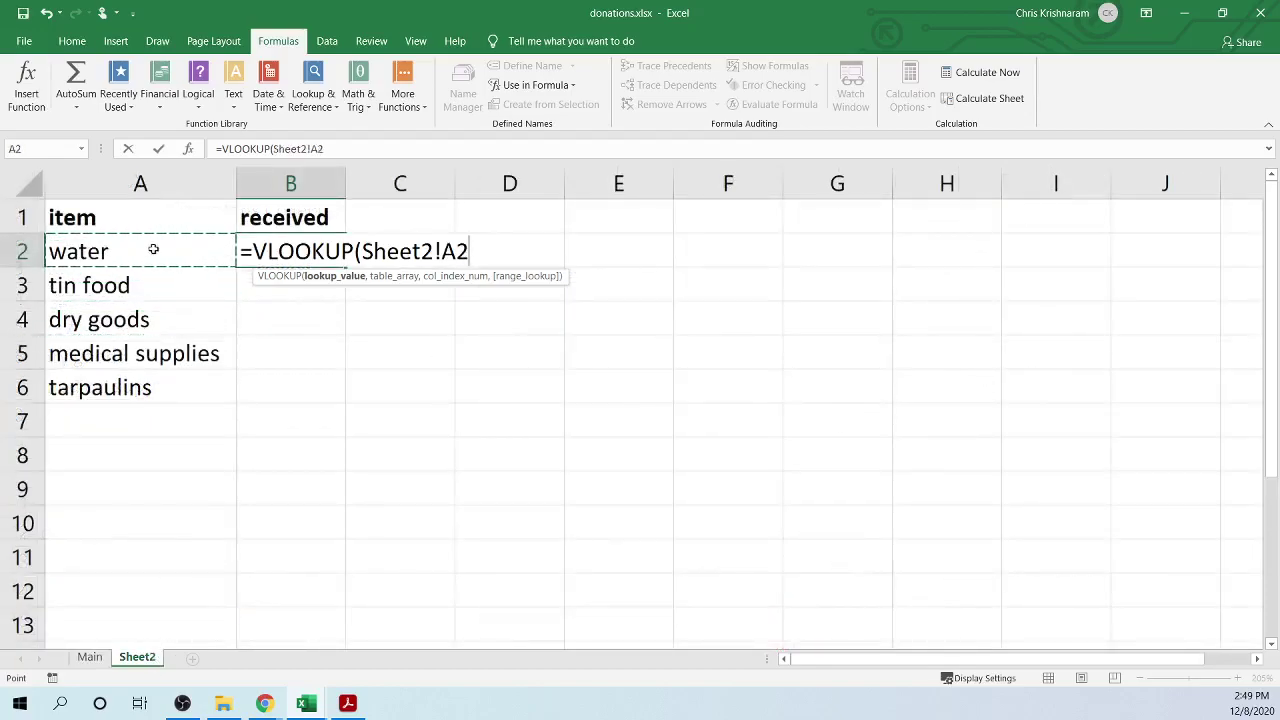
- Remove the Sheet2! prefix from the VLOOKUP's lookup value so it reads A2, and end the argument with a comma
click(441, 253)
key(BackSpace)
key(BackSpace)
key(BackSpace)
key(BackSpace)
key(BackSpace)
key(BackSpace)
key(BackSpace)
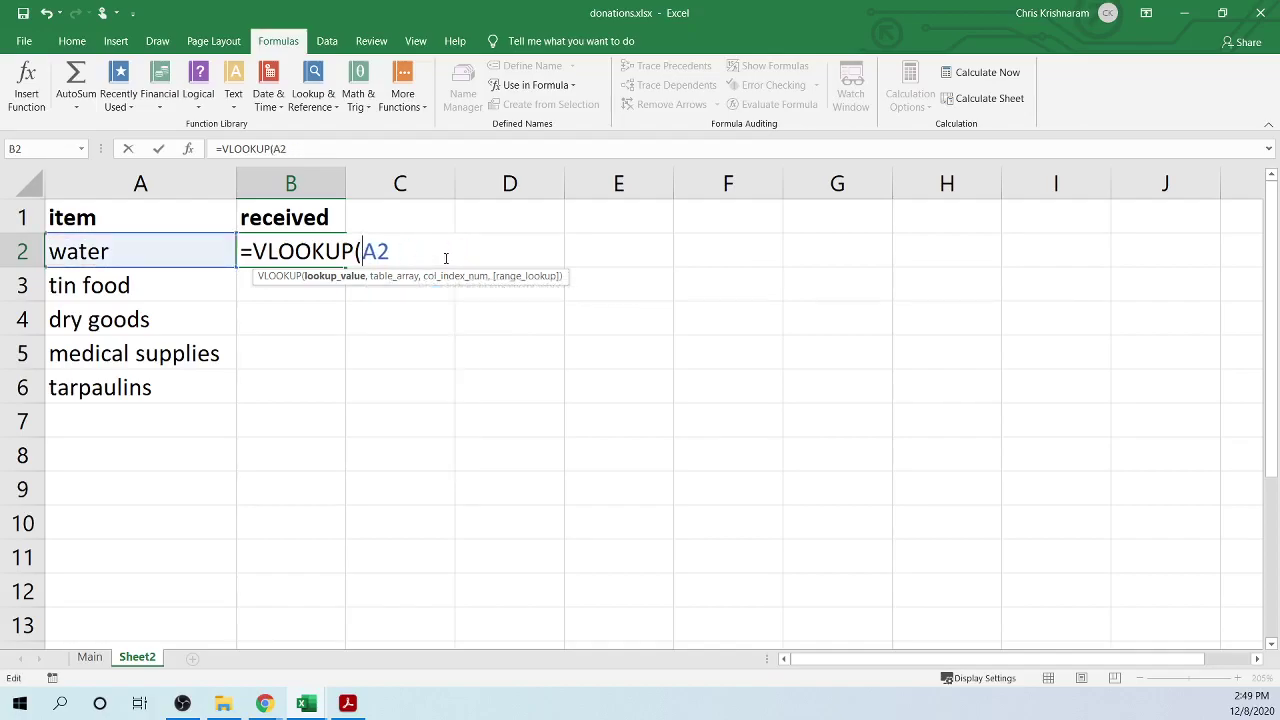
key(Right)
key(Right)
text(,)
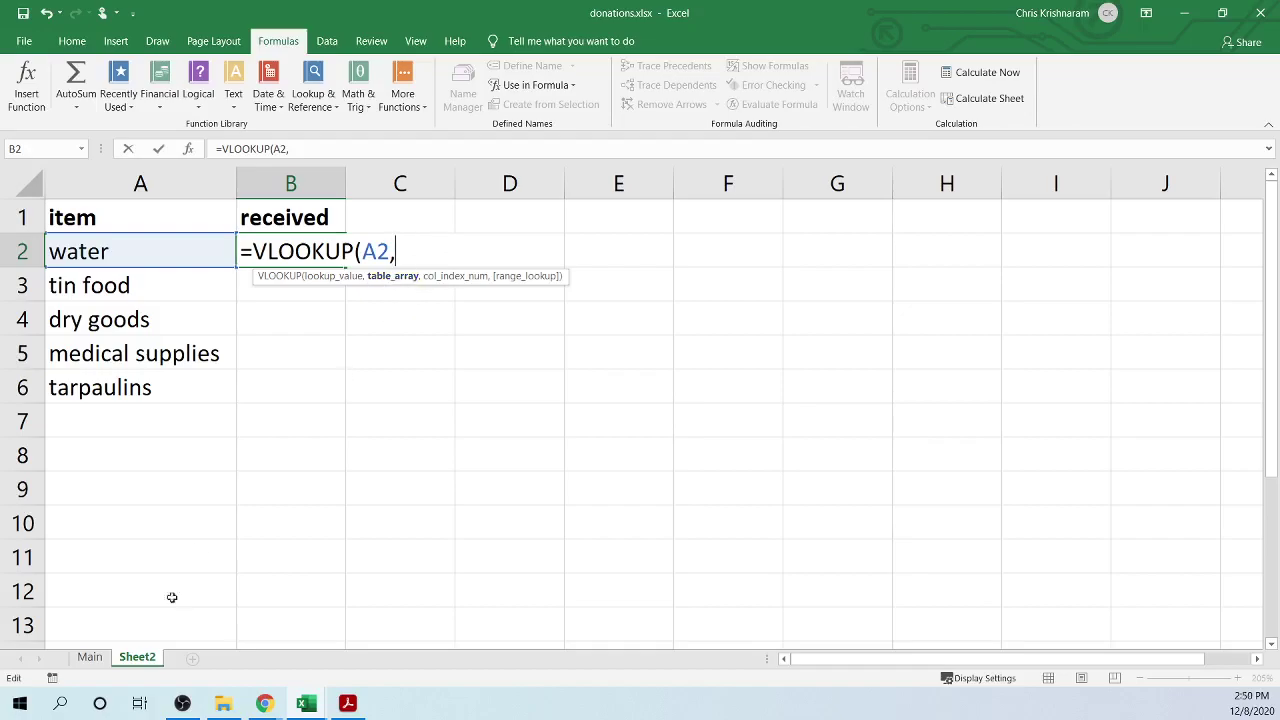
- Try Main!A3:B8 as the VLOOKUP's table array, and discard the unfinished formula
click(90, 657)
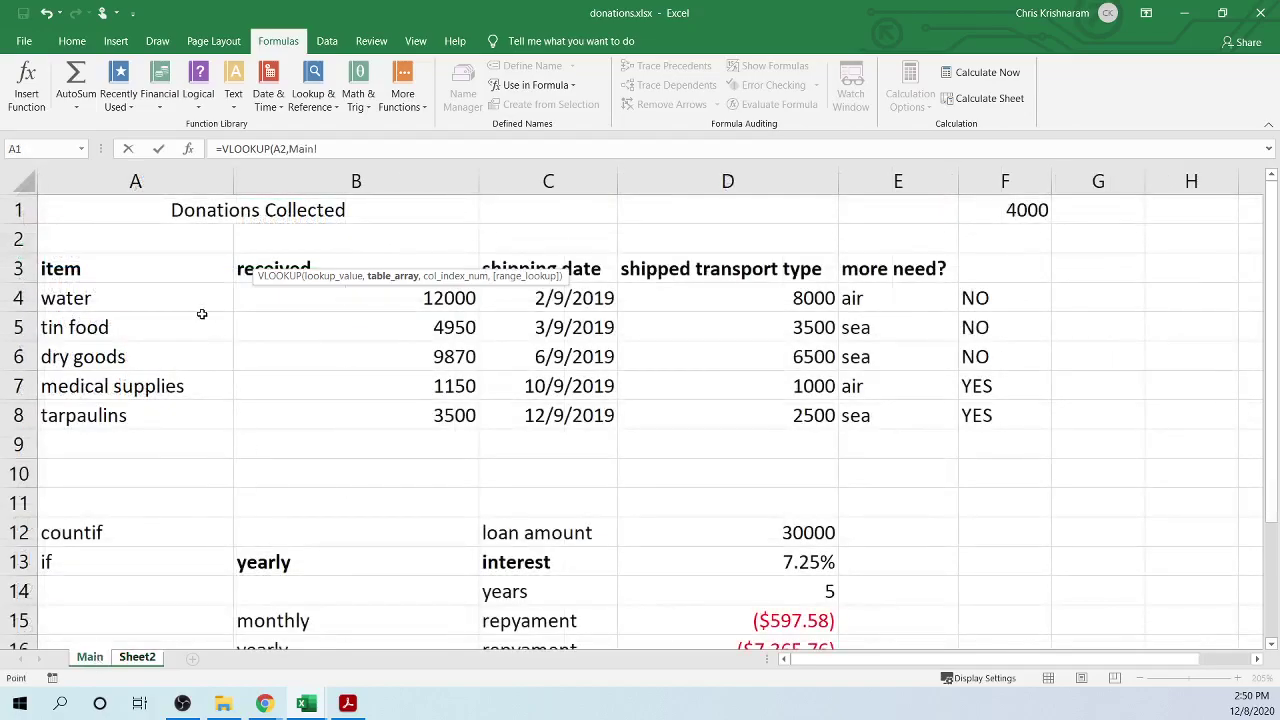
drag(87, 268, 354, 415)
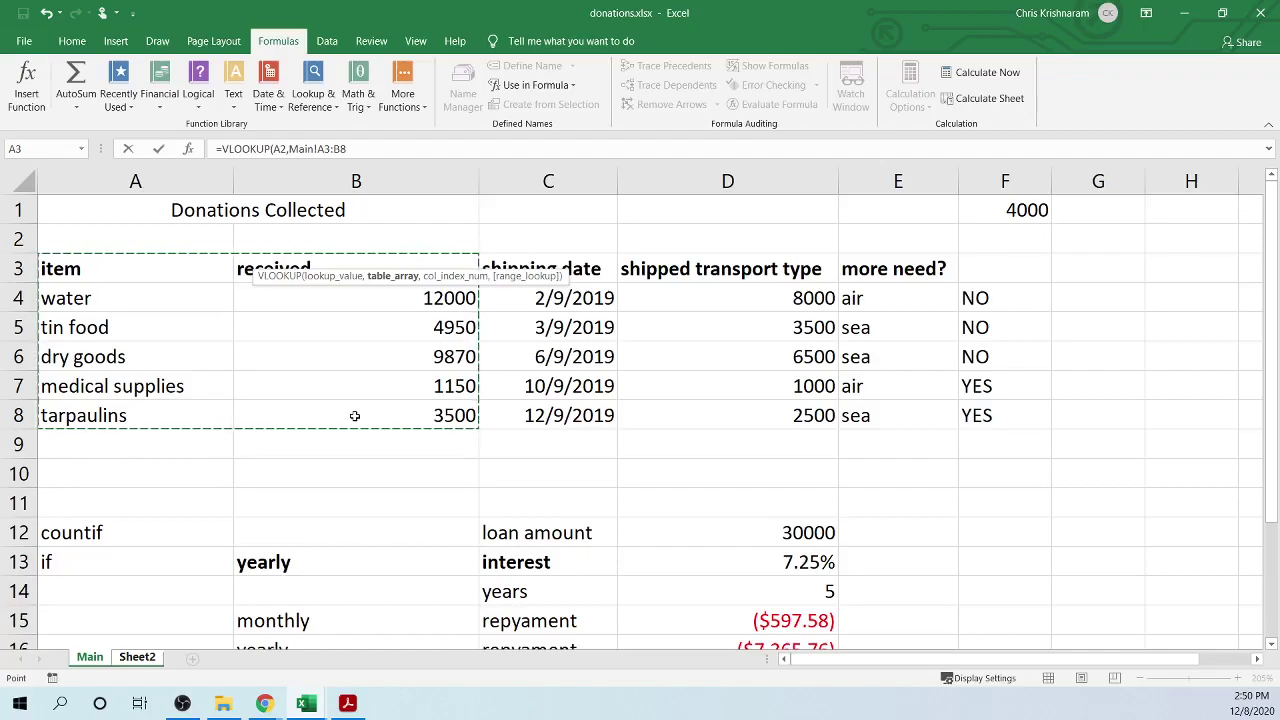
key(Escape)
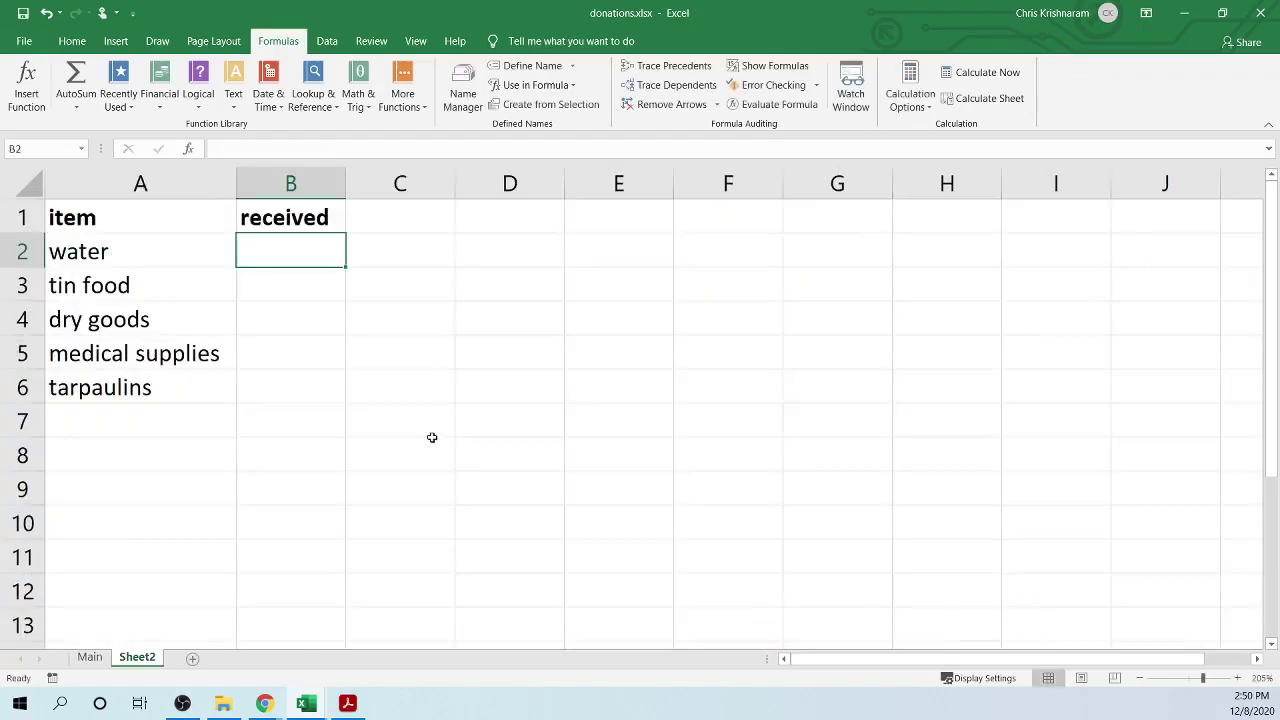
- Try to name the donations table A3:E8 on Main "service"
click(90, 657)
drag(97, 271, 926, 423)
click(37, 146)
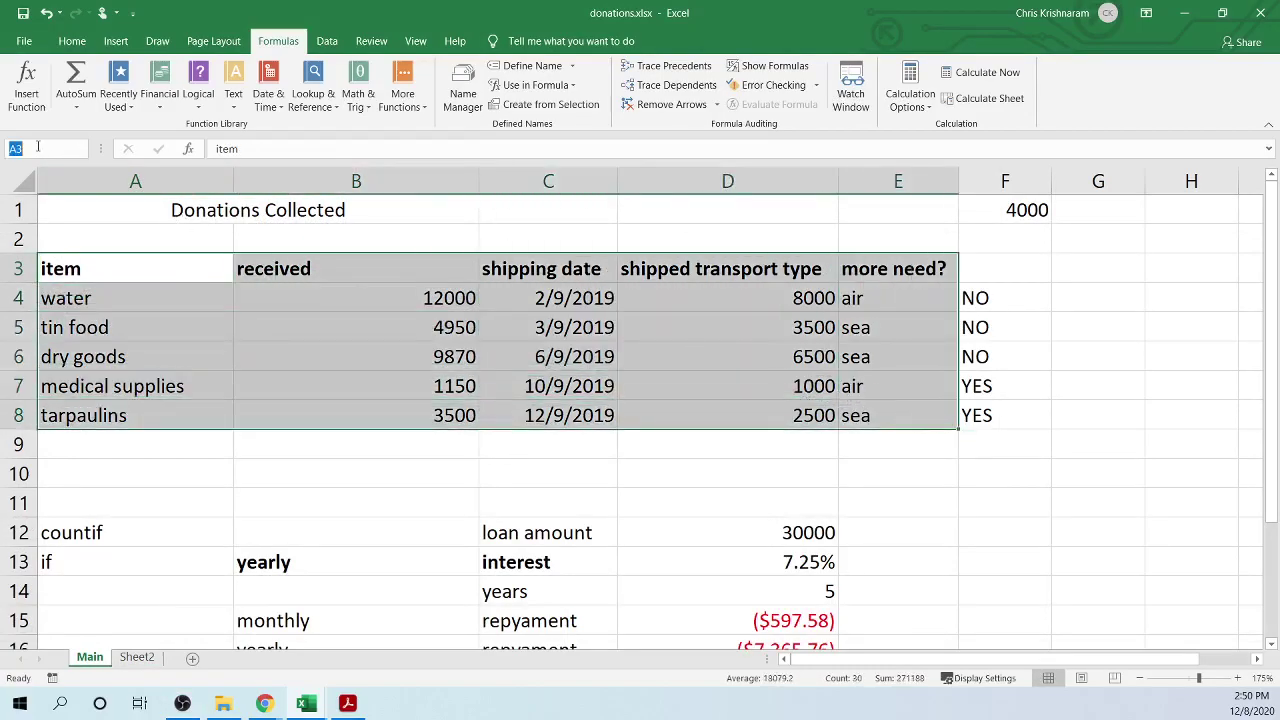
text(rvice)
key(Return)
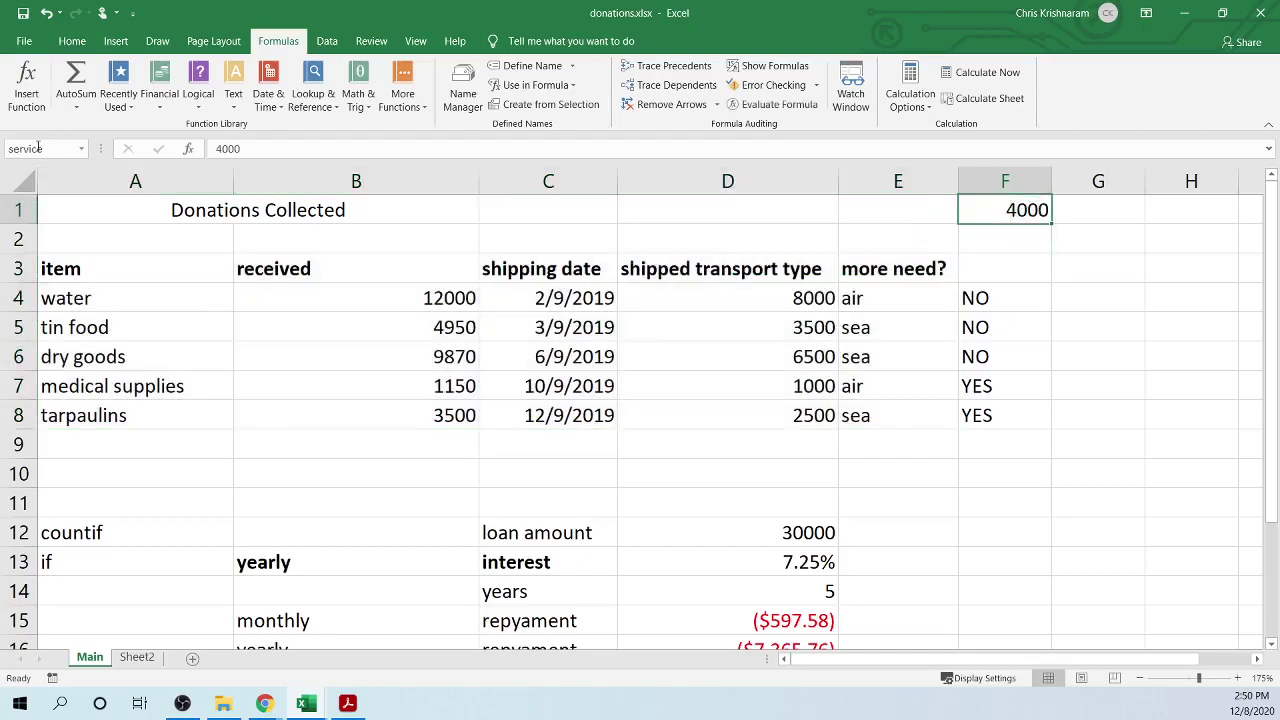
- Name the donations table A3:E8 on Main "amount"
drag(72, 268, 934, 417)
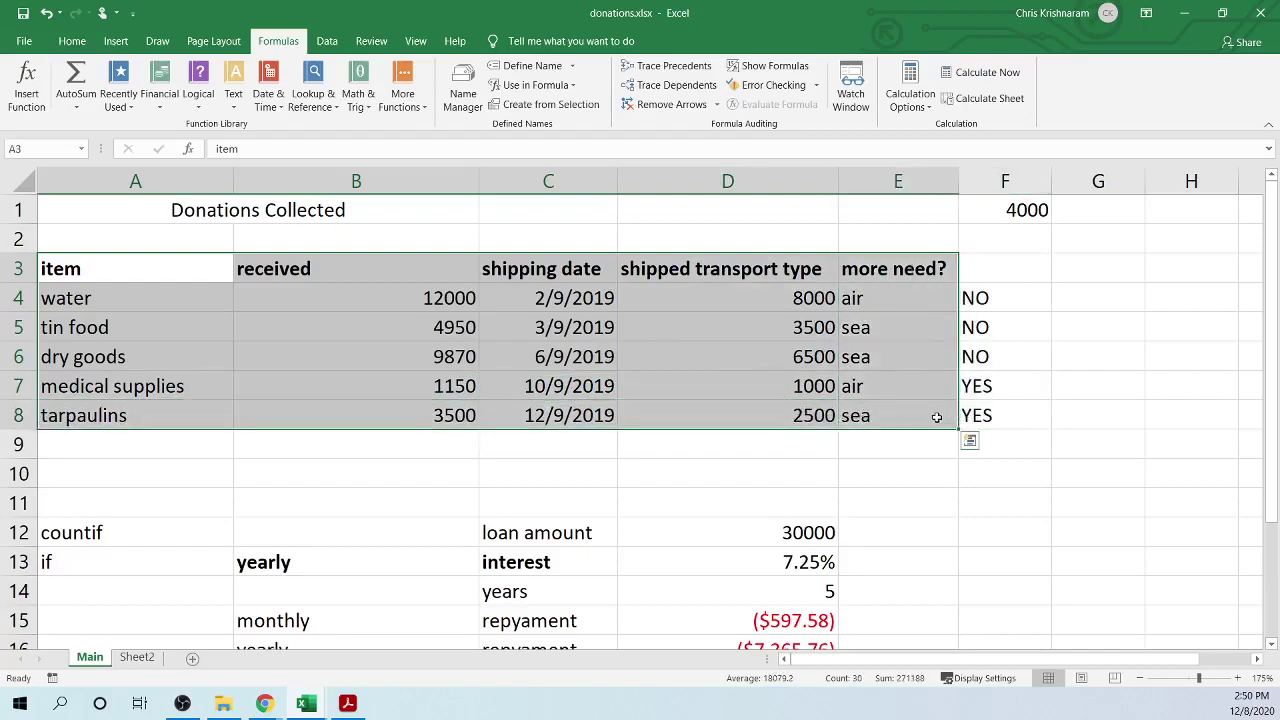
click(44, 152)
text(amount)
key(Return)
- Begin a VLOOKUP in B2 of Sheet2 with A2 as the lookup value and the named range amount as the table array
click(137, 657)
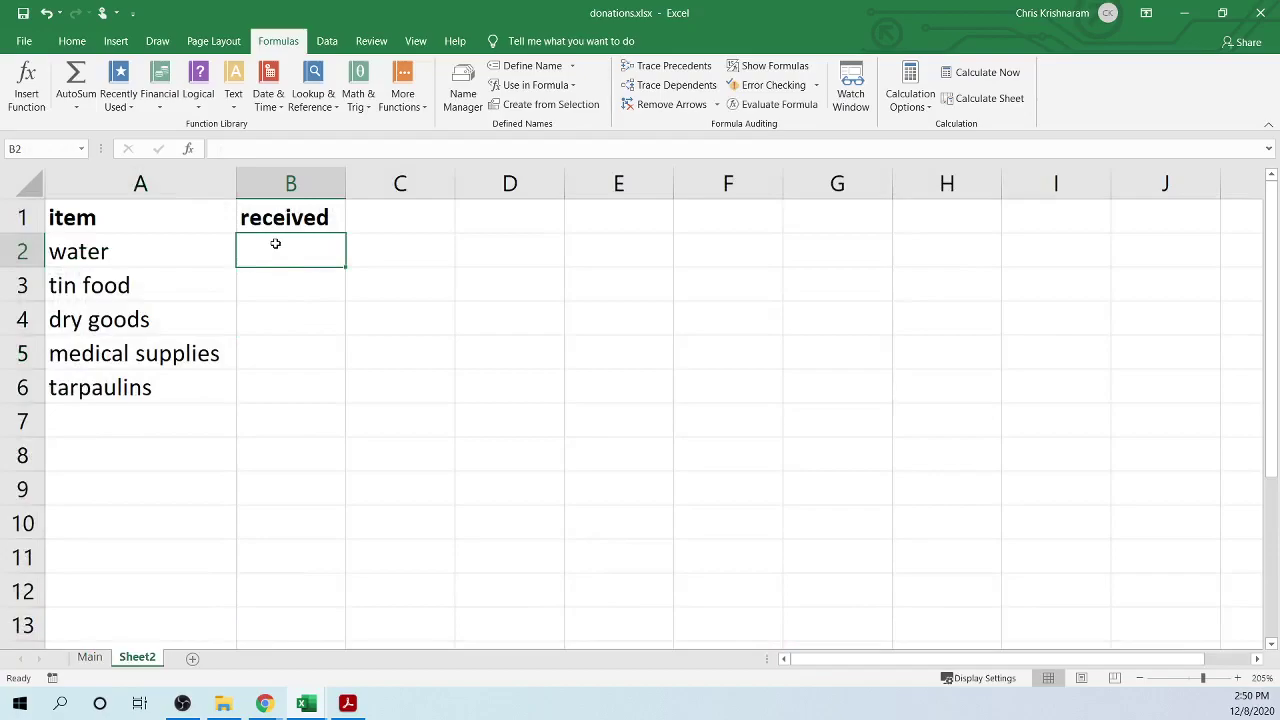
text(=vl)
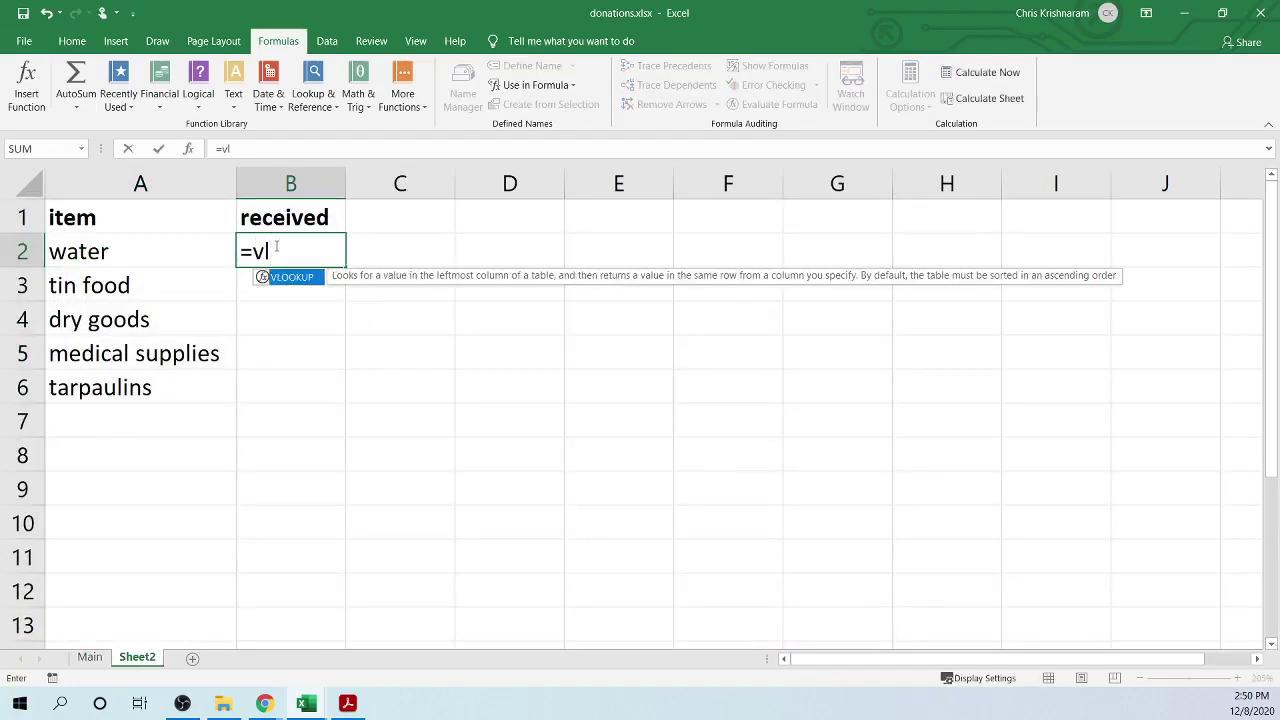
key(Tab)
click(101, 252)
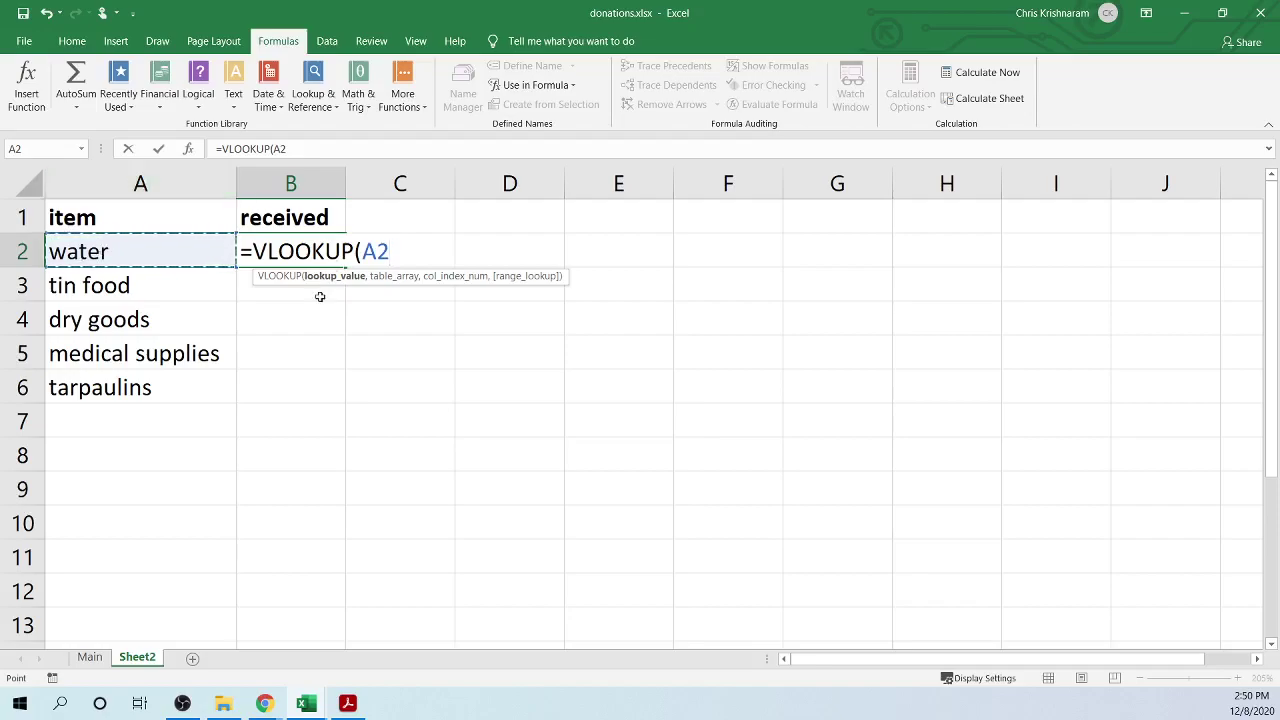
text(,)
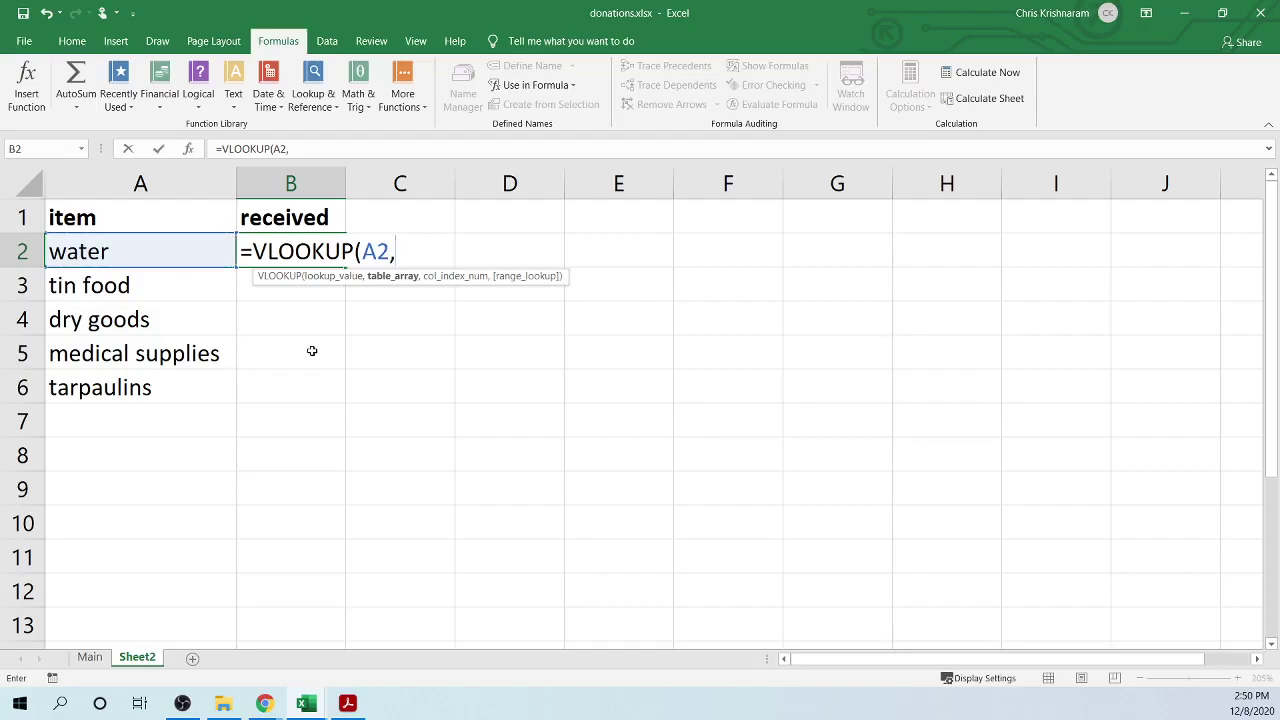
text(amount)
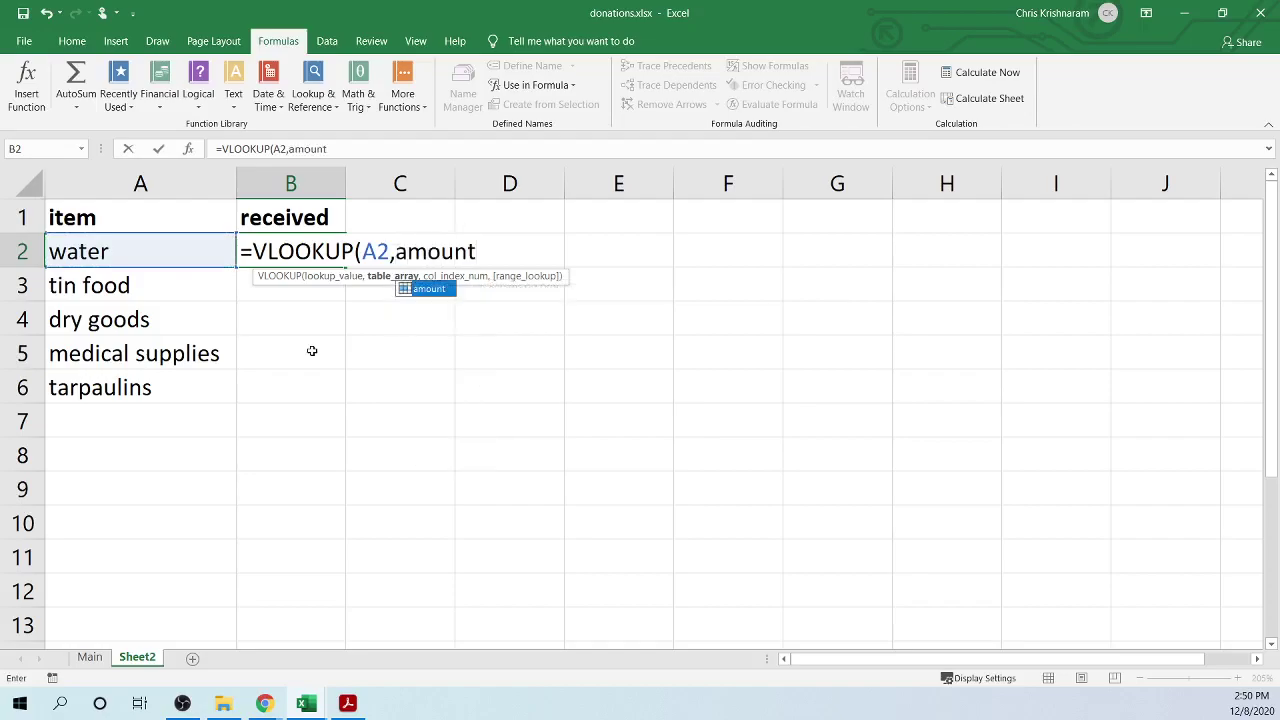
double_click(422, 289)
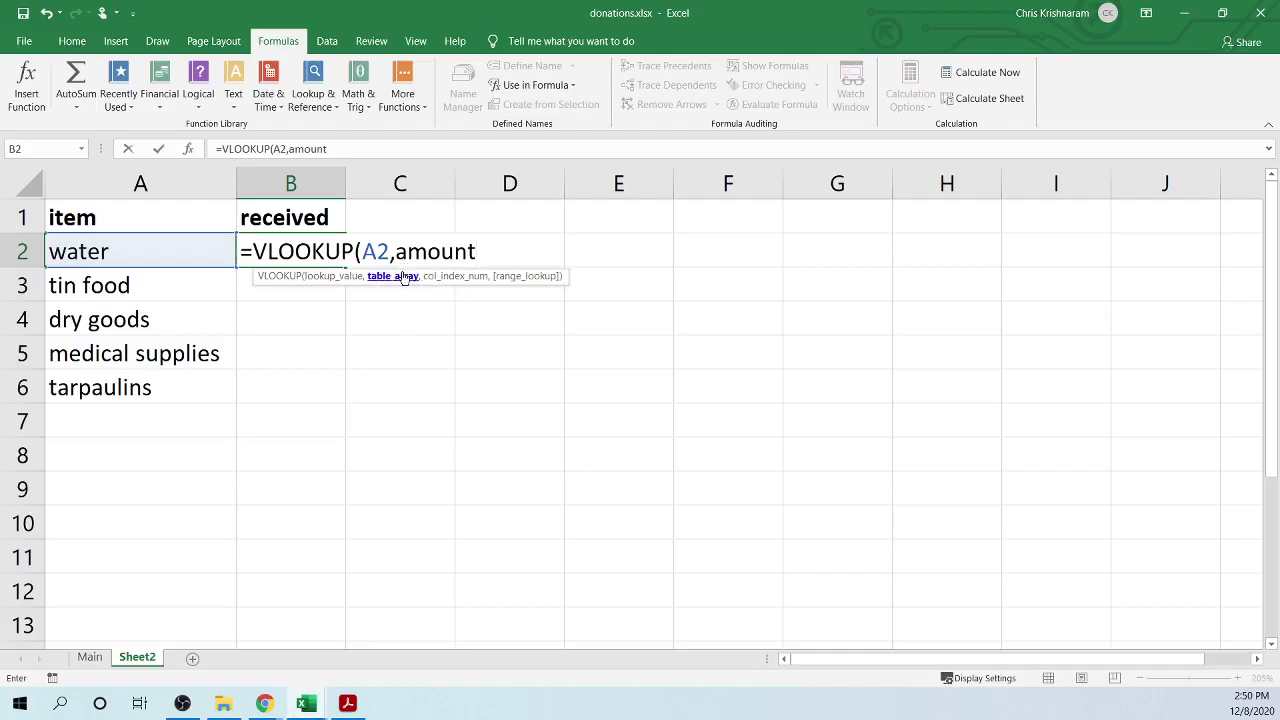
text(,)
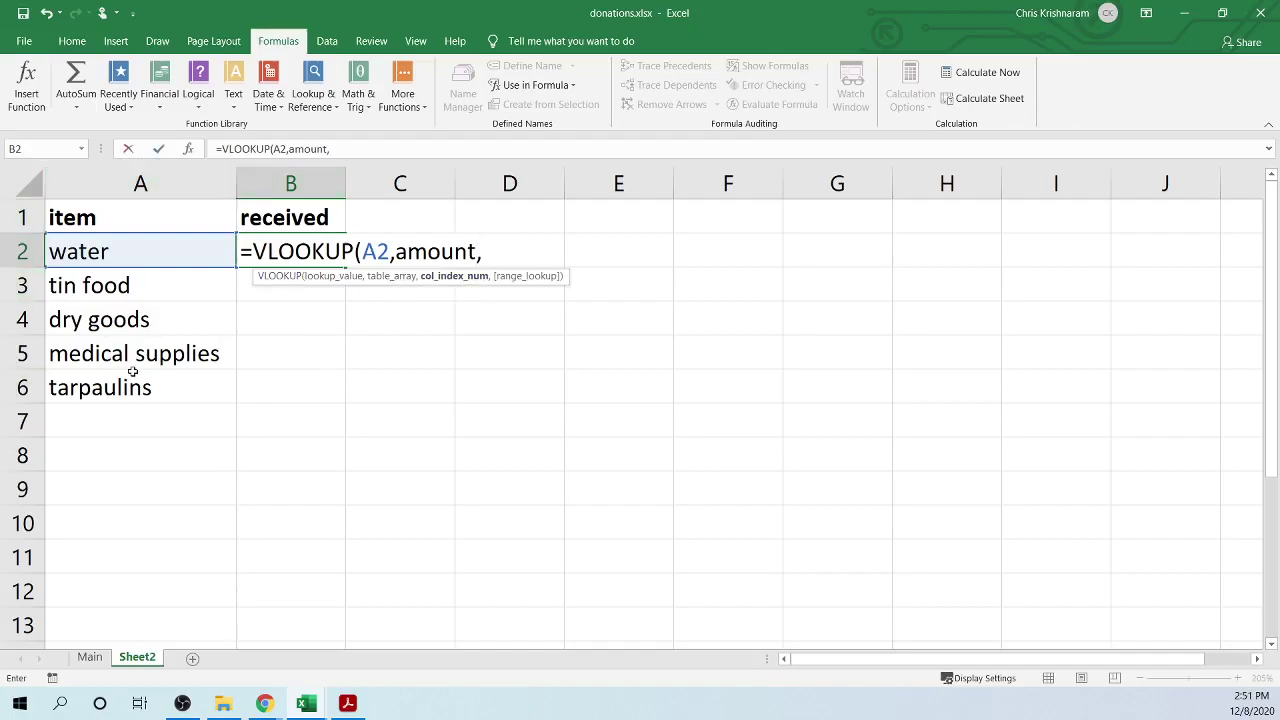
- Try to enter the formula in B2 with only two arguments, as =VLOOKUP(A2,amount)
key(BackSpace)
text())
key(Return)
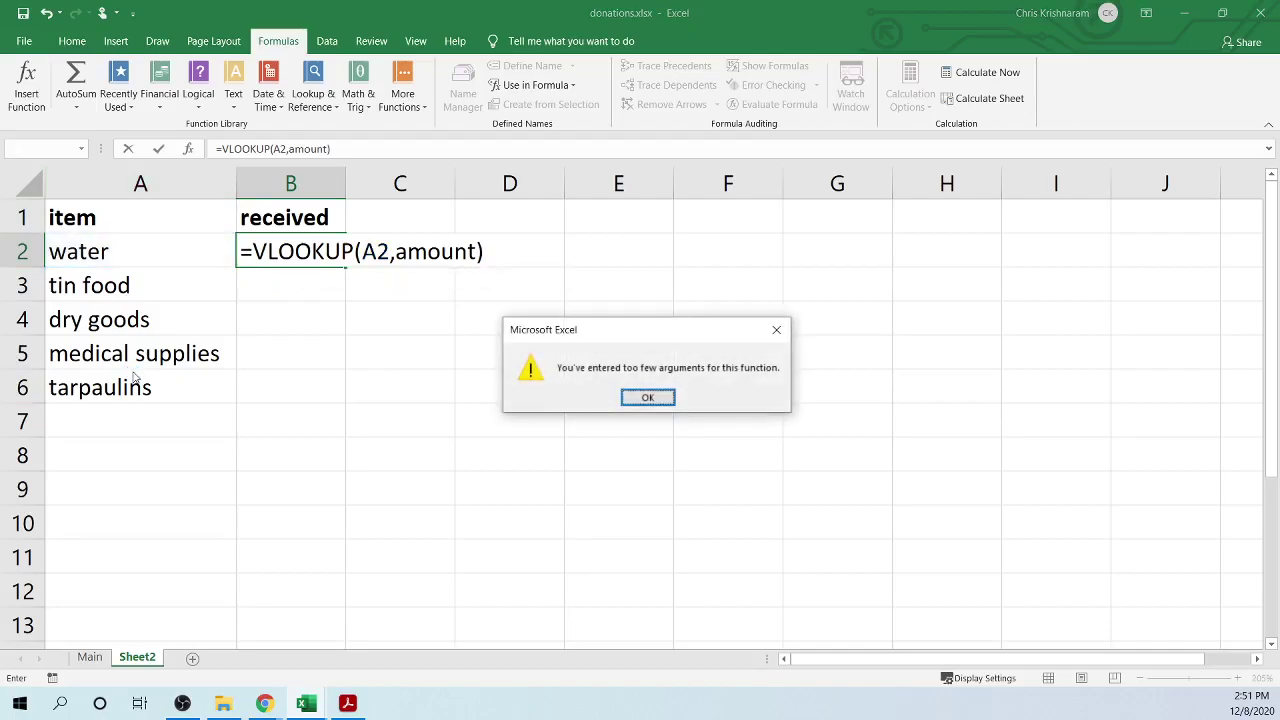
key(Return)
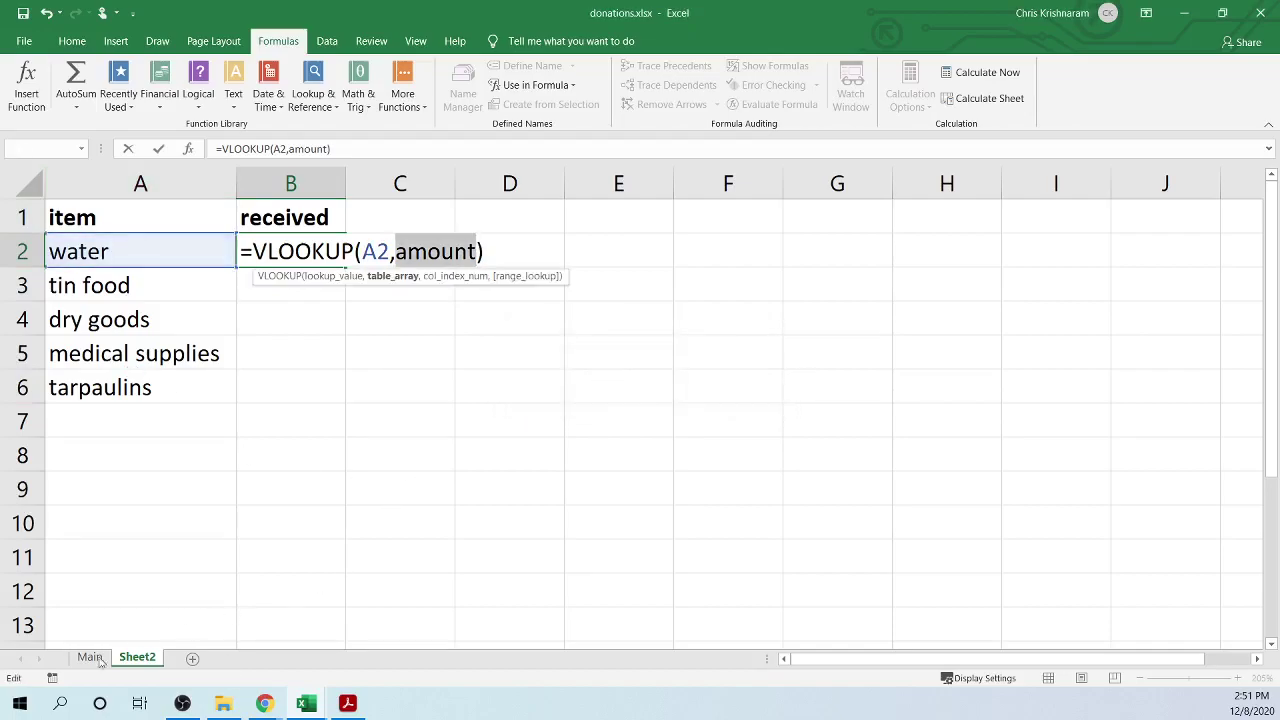
- Complete the VLOOKUP in B2 with column index 2 and FALSE for an exact match
click(483, 252)
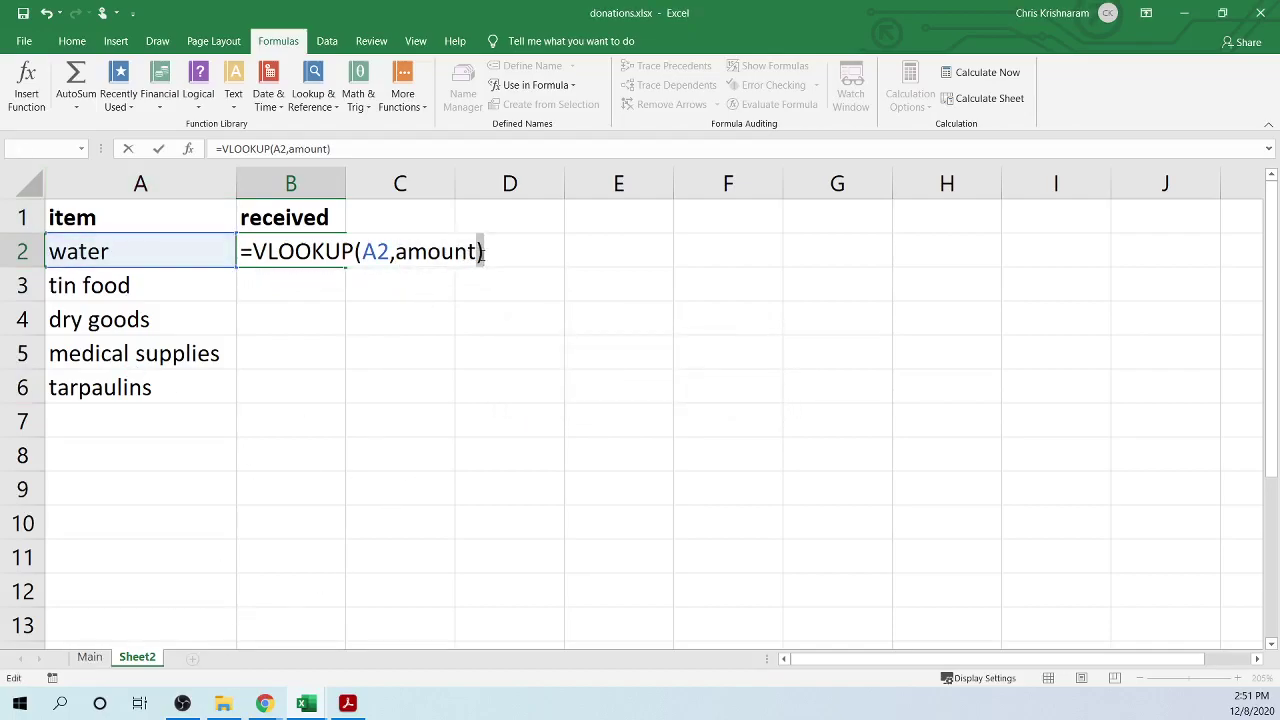
key(BackSpace)
text(,)
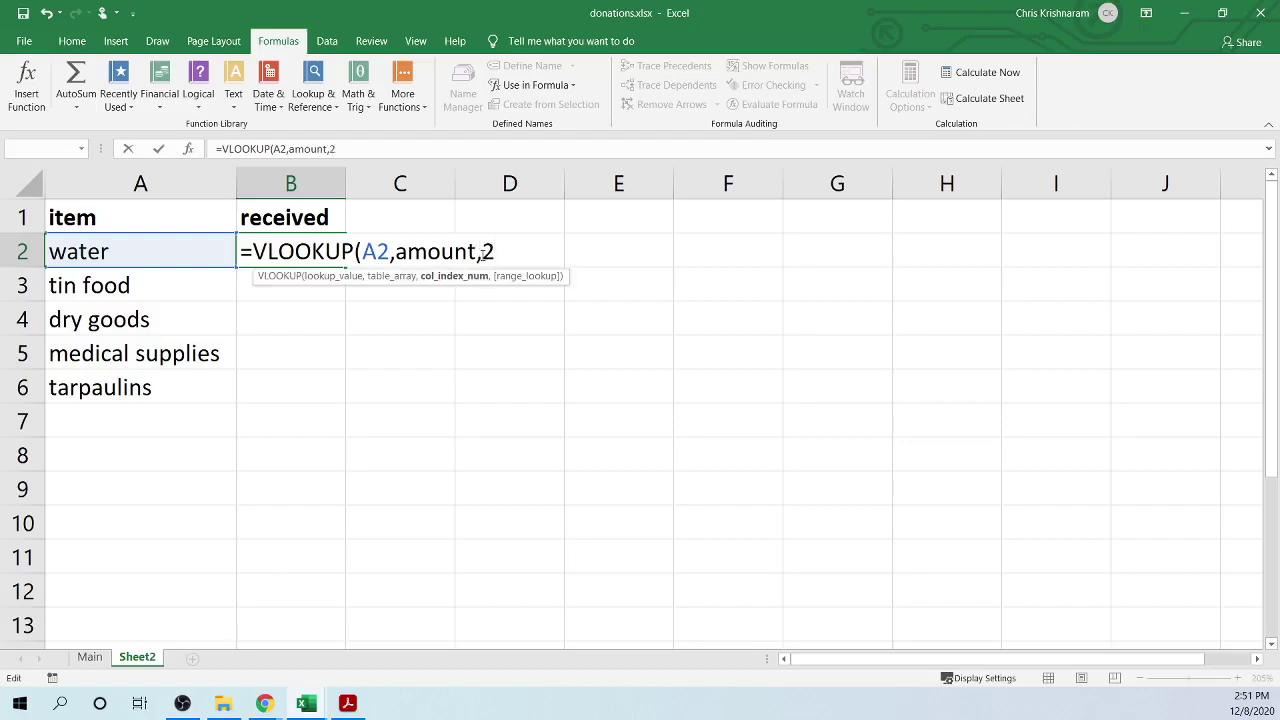
text(2,)
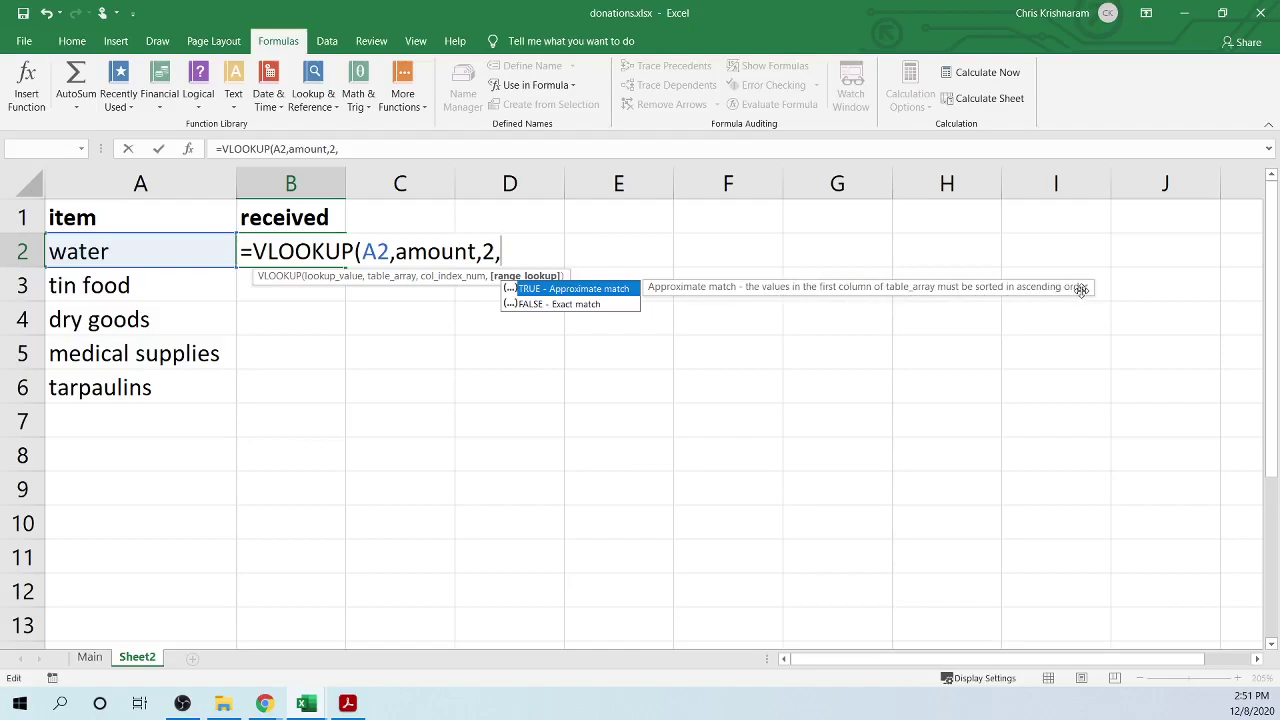
click(593, 305)
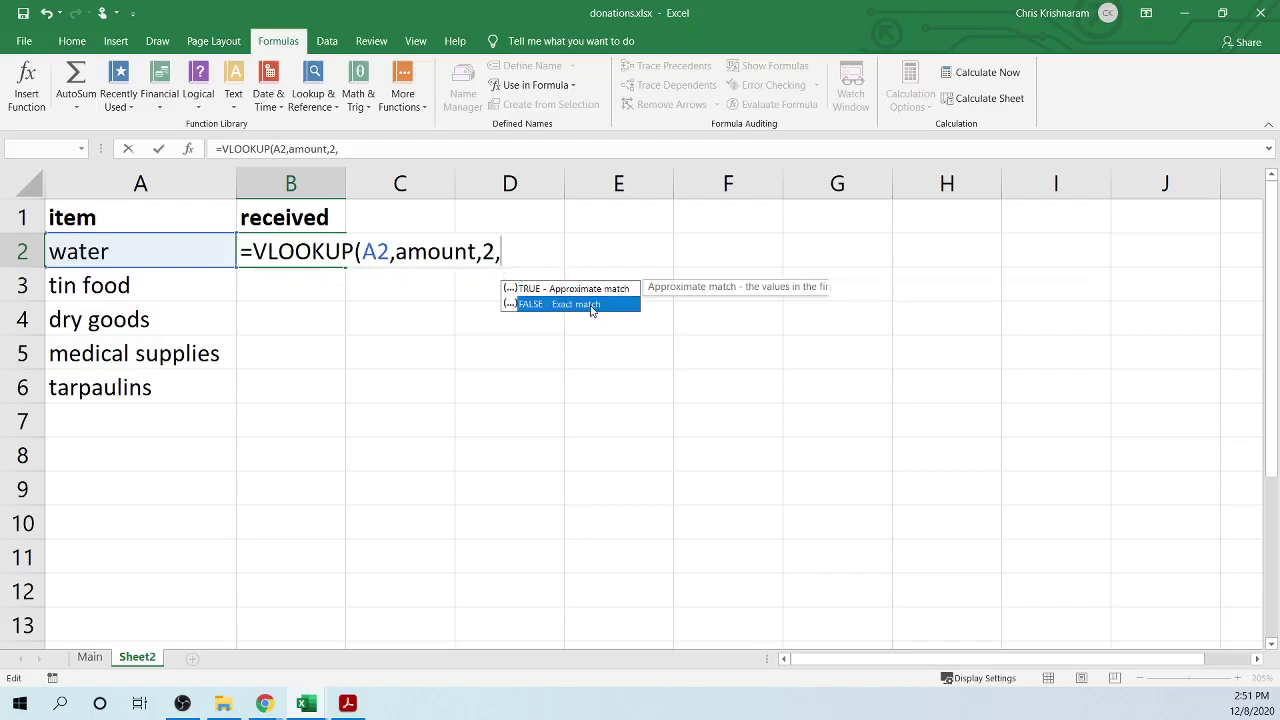
double_click(591, 305)
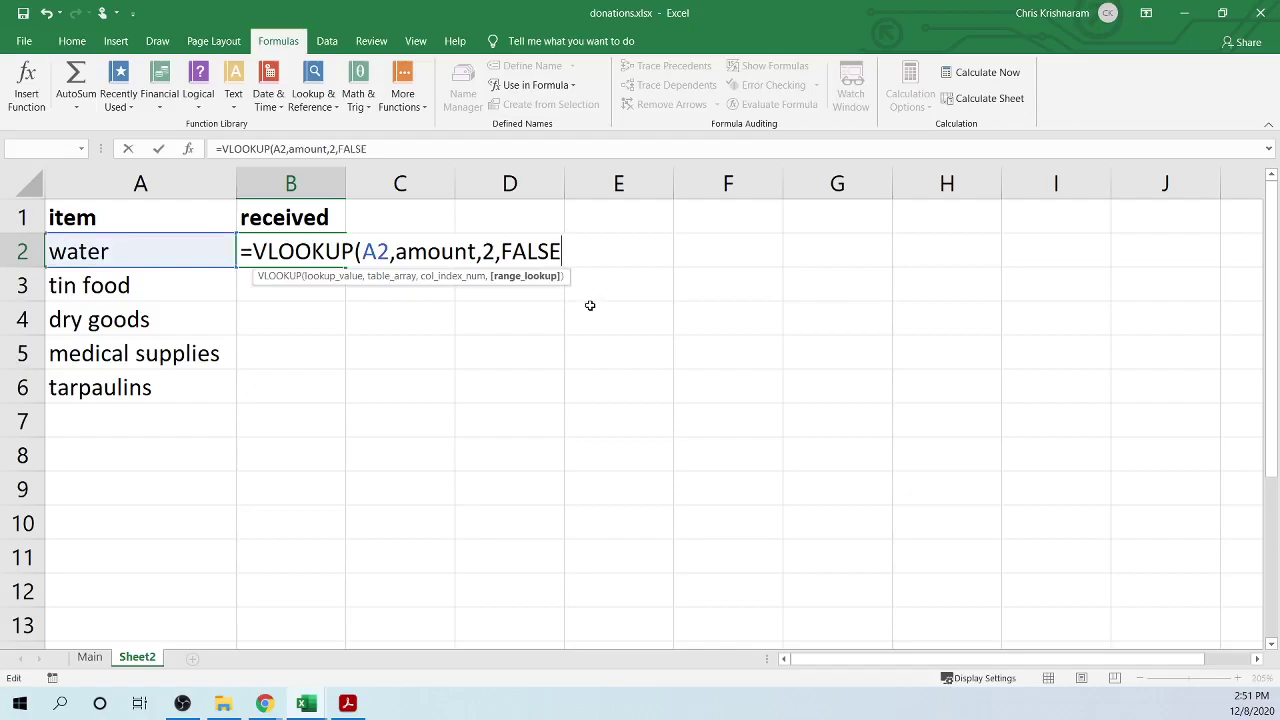
text())
key(Return)
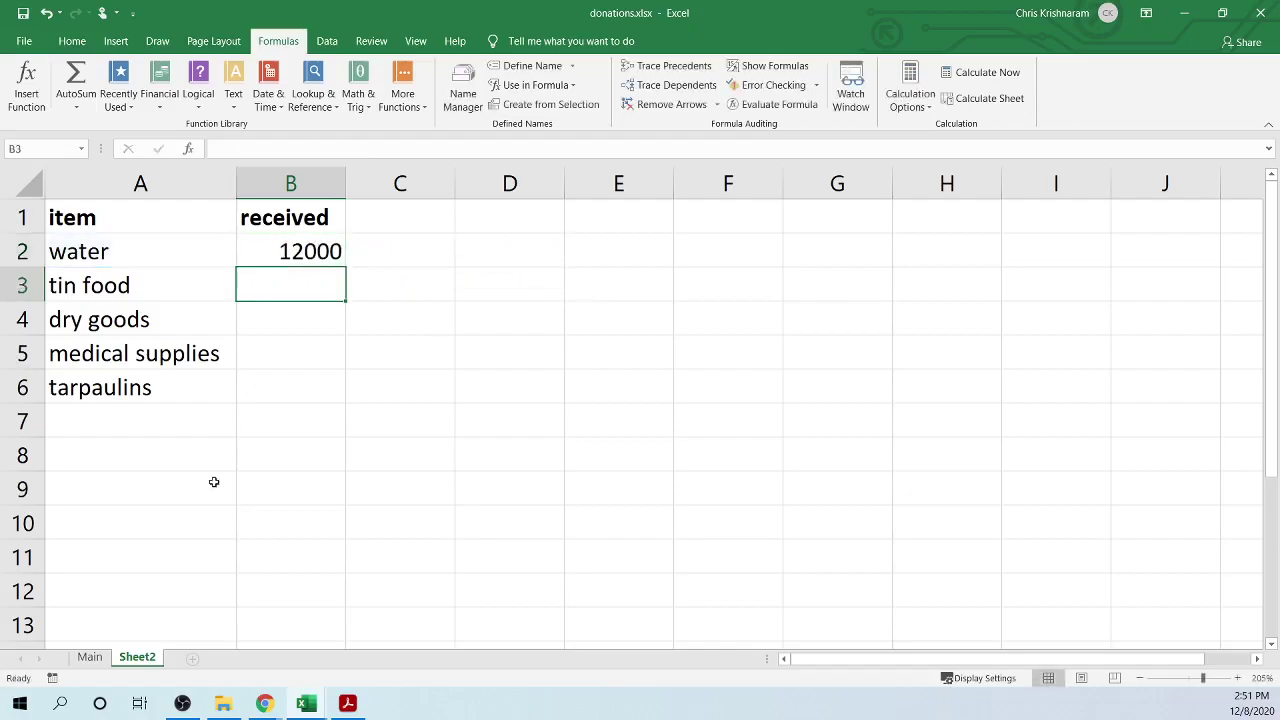
- Review the item column A3:A8 on Main and the FALSE argument of the VLOOKUP in B2 on Sheet2
click(89, 657)
drag(104, 272, 163, 417)
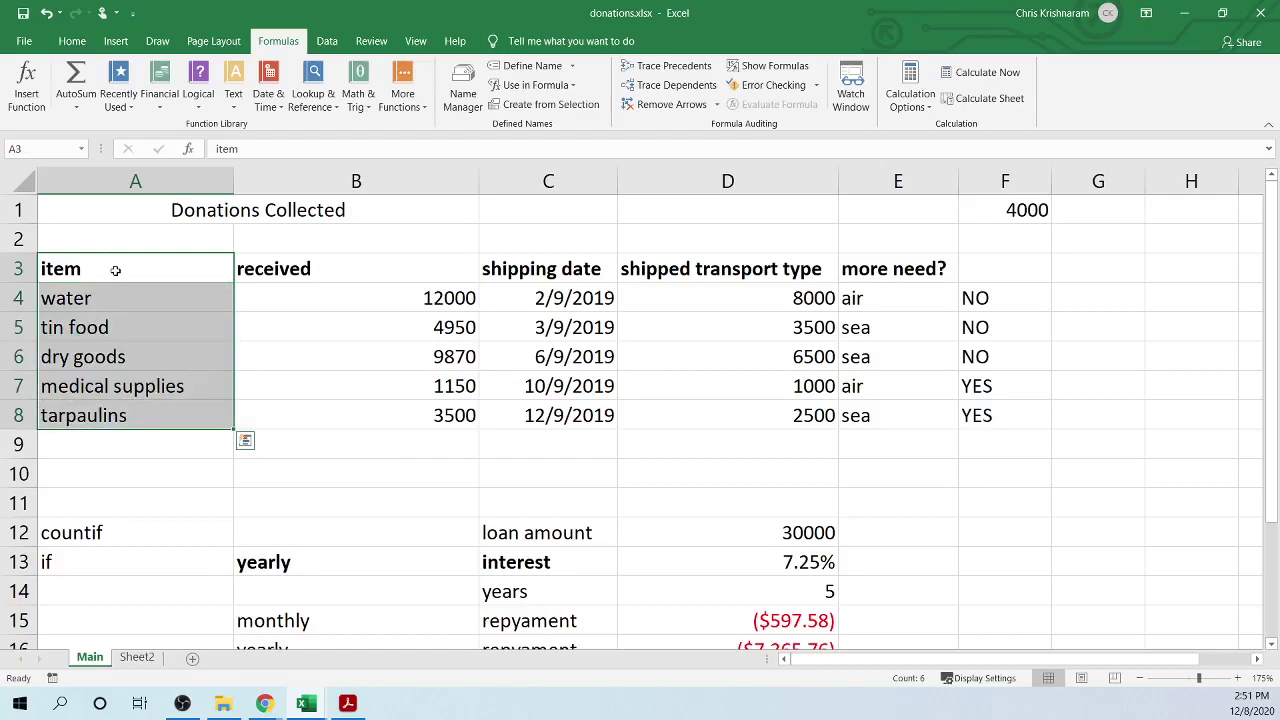
click(126, 648)
click(137, 657)
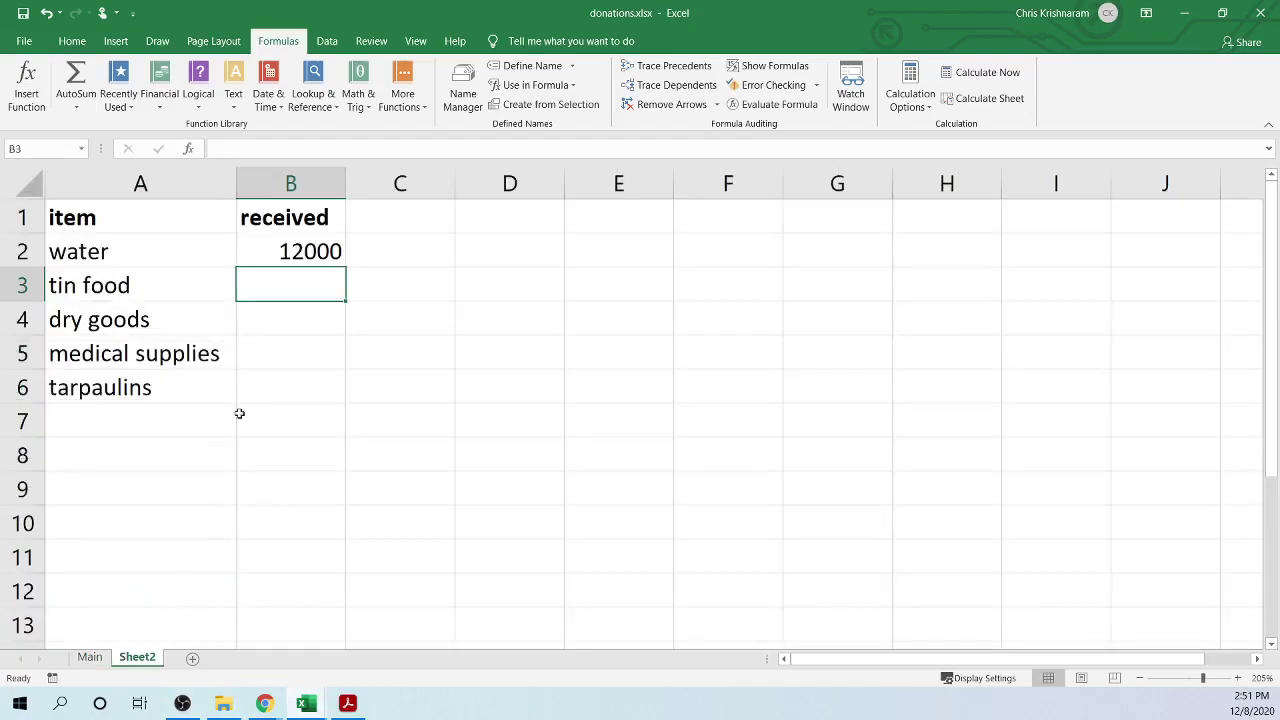
click(312, 250)
double_click(312, 250)
drag(502, 252, 560, 255)
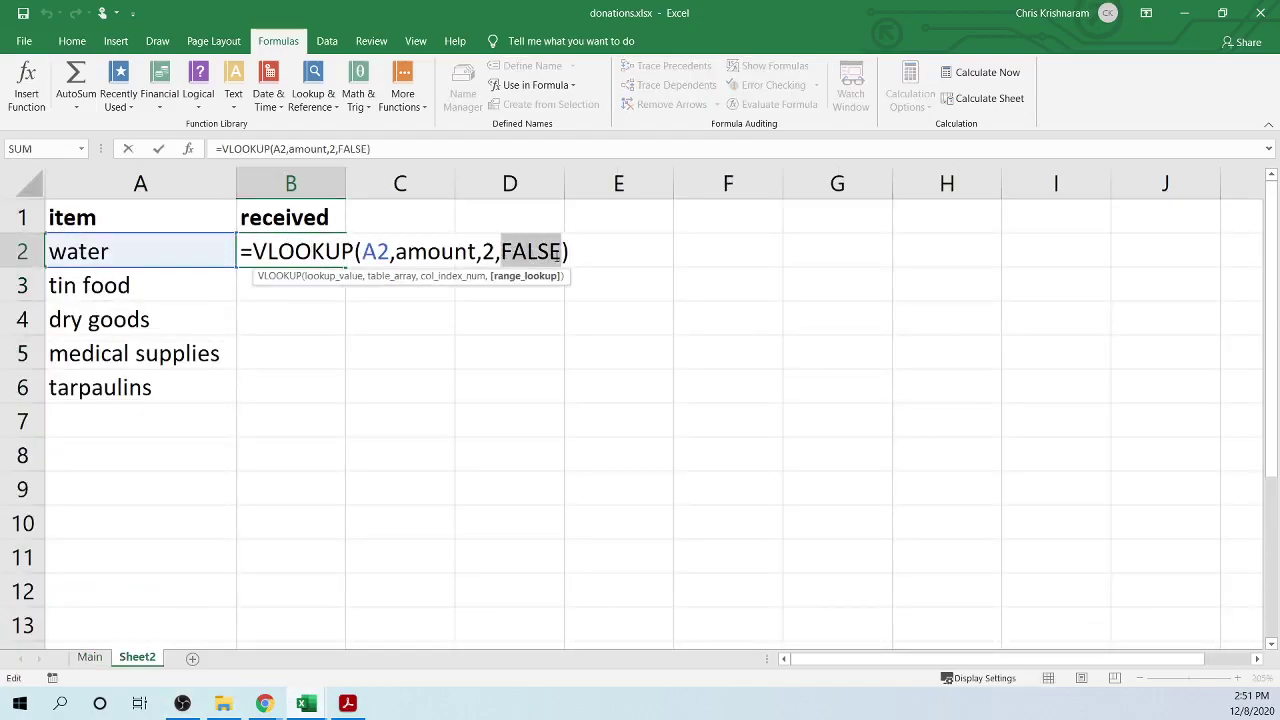
key(Escape)
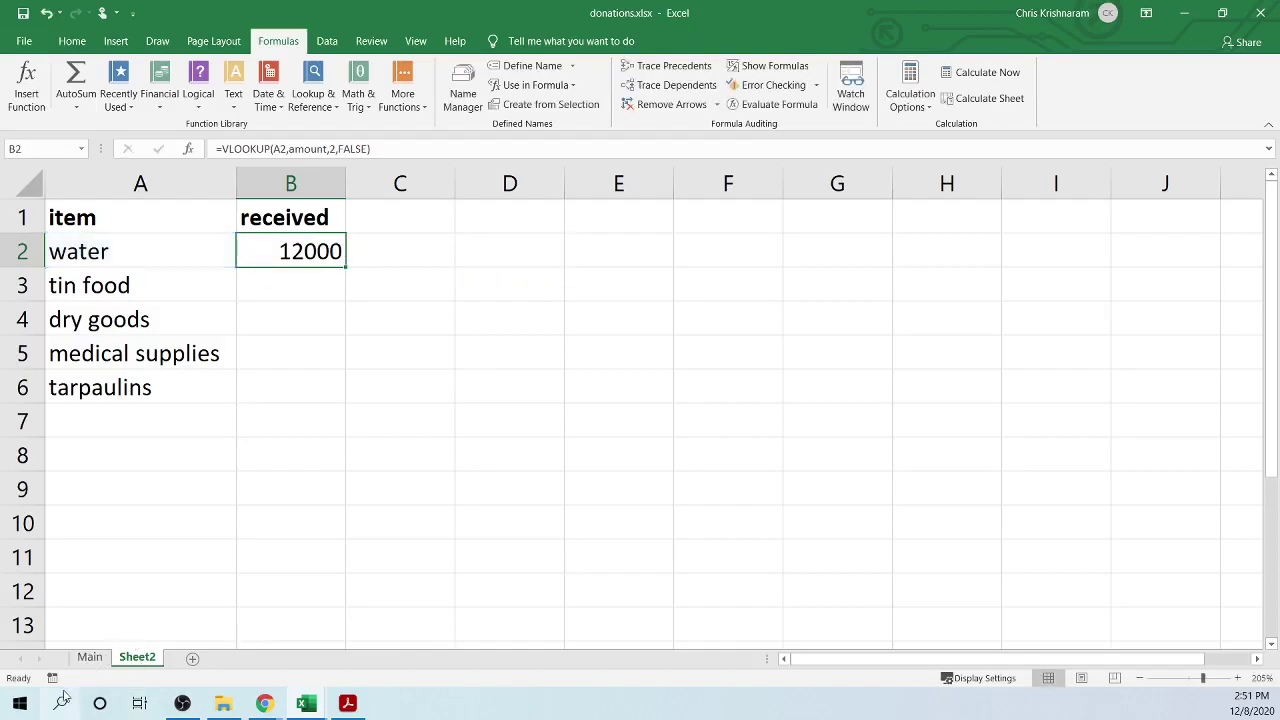
- Go to the named range service and to the named range amount on Main to see which cells each covers
click(89, 657)
drag(104, 240, 119, 360)
drag(92, 210, 100, 362)
click(80, 150)
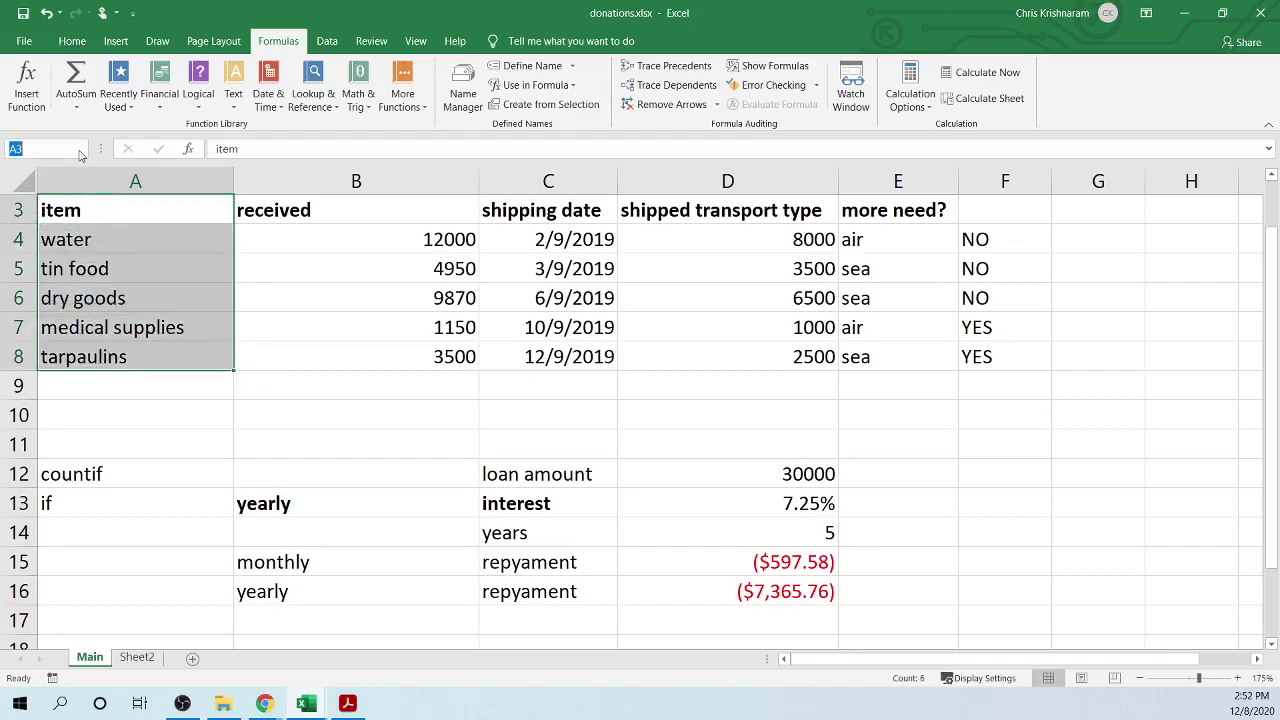
text(service)
key(Return)
click(84, 150)
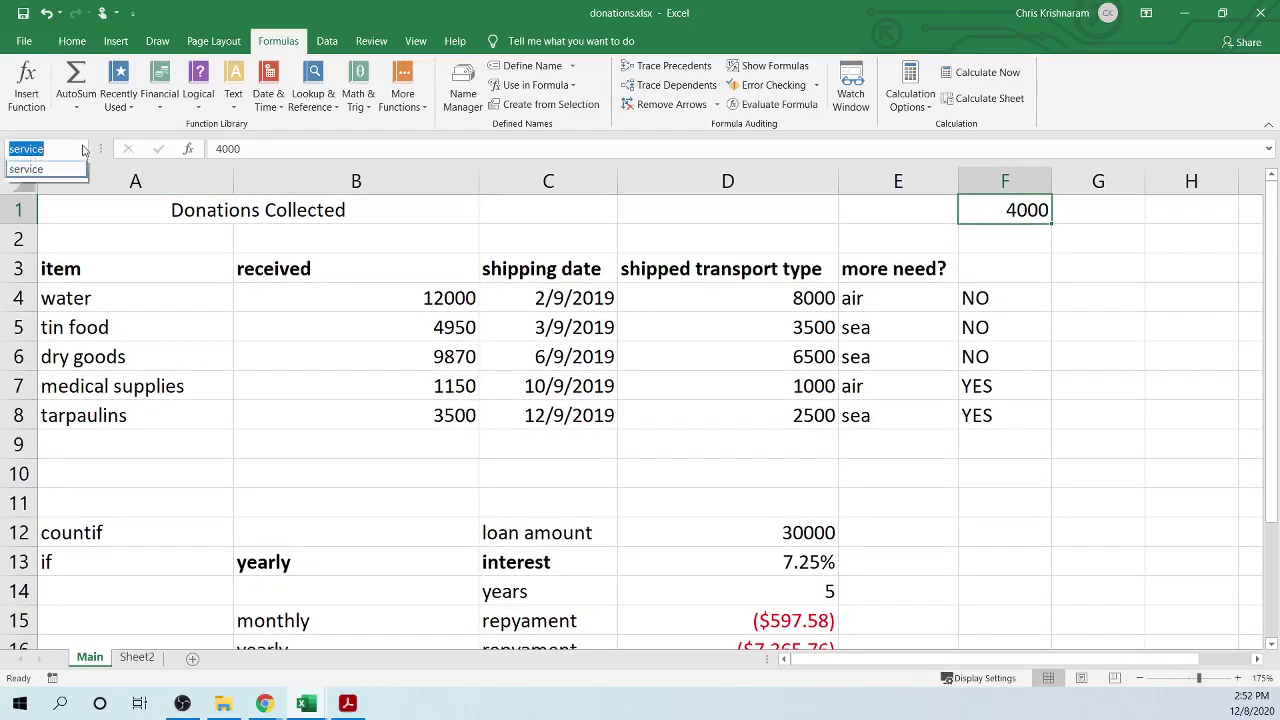
text(amount)
key(Return)
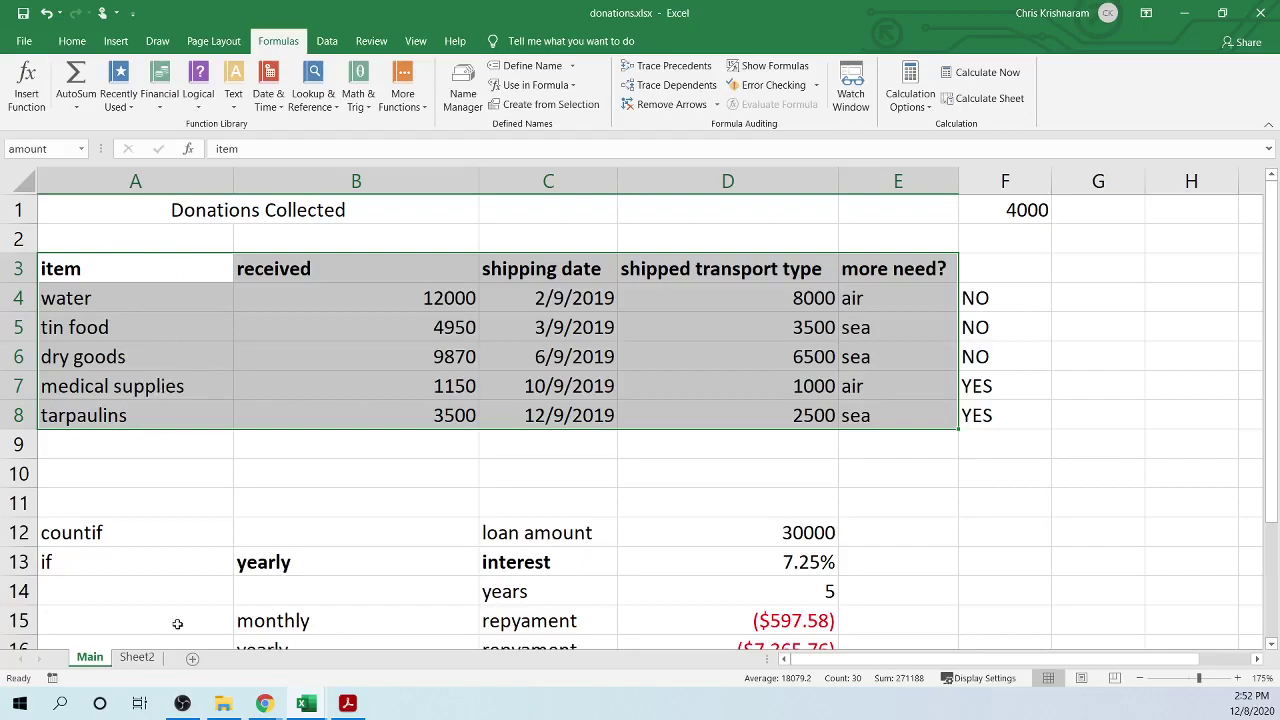
- Fill the VLOOKUP formula in B2 on Sheet2 down through B6
click(137, 657)
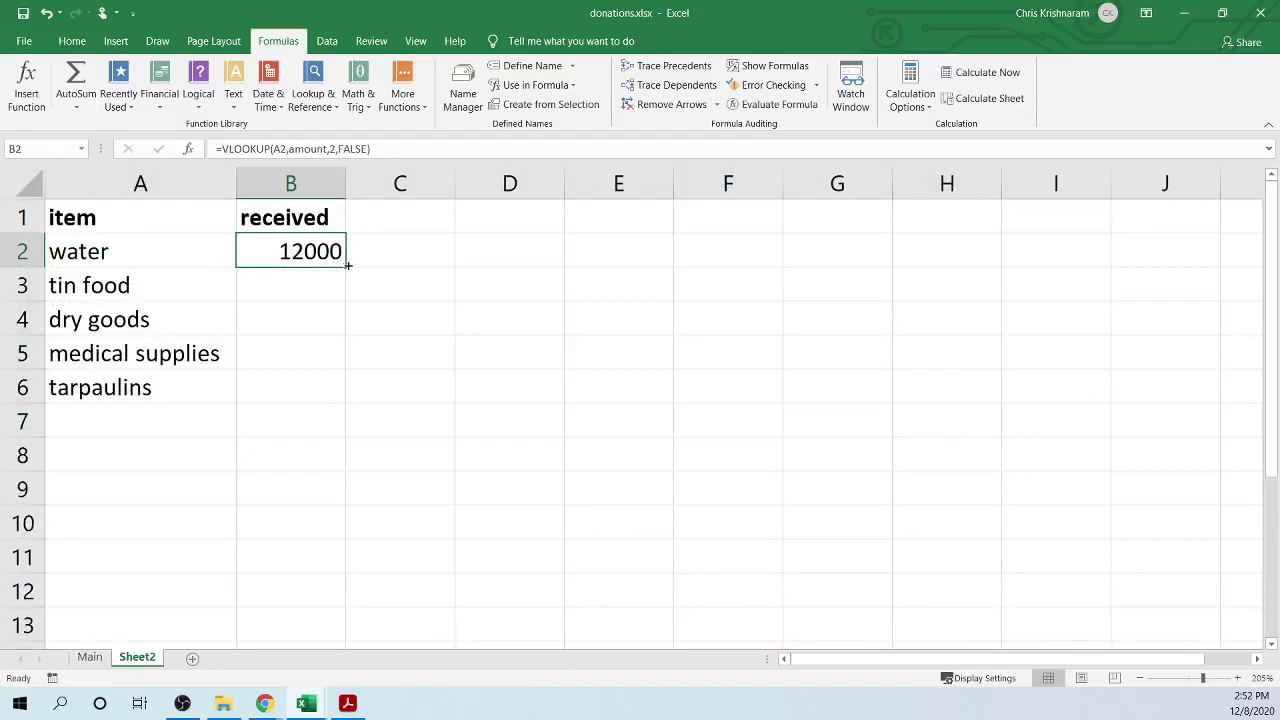
drag(346, 268, 337, 400)
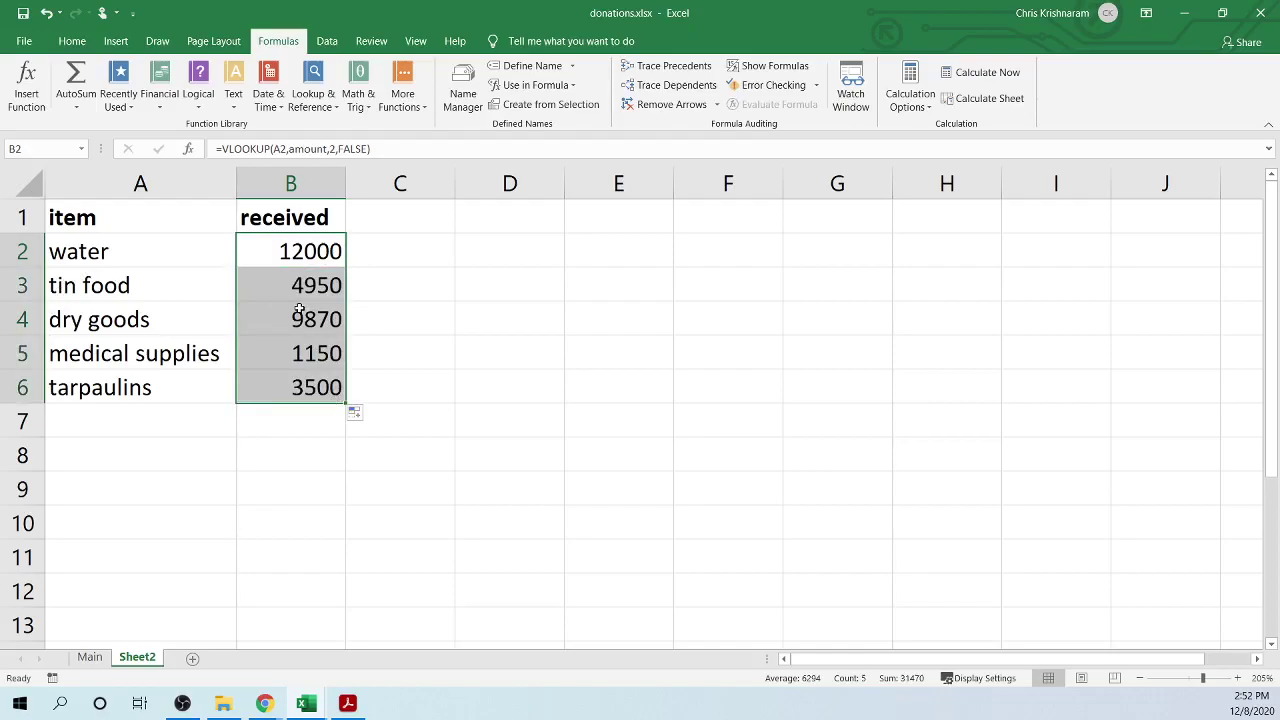
- Change the received amount for water in B4 on Main to 20000000
click(89, 657)
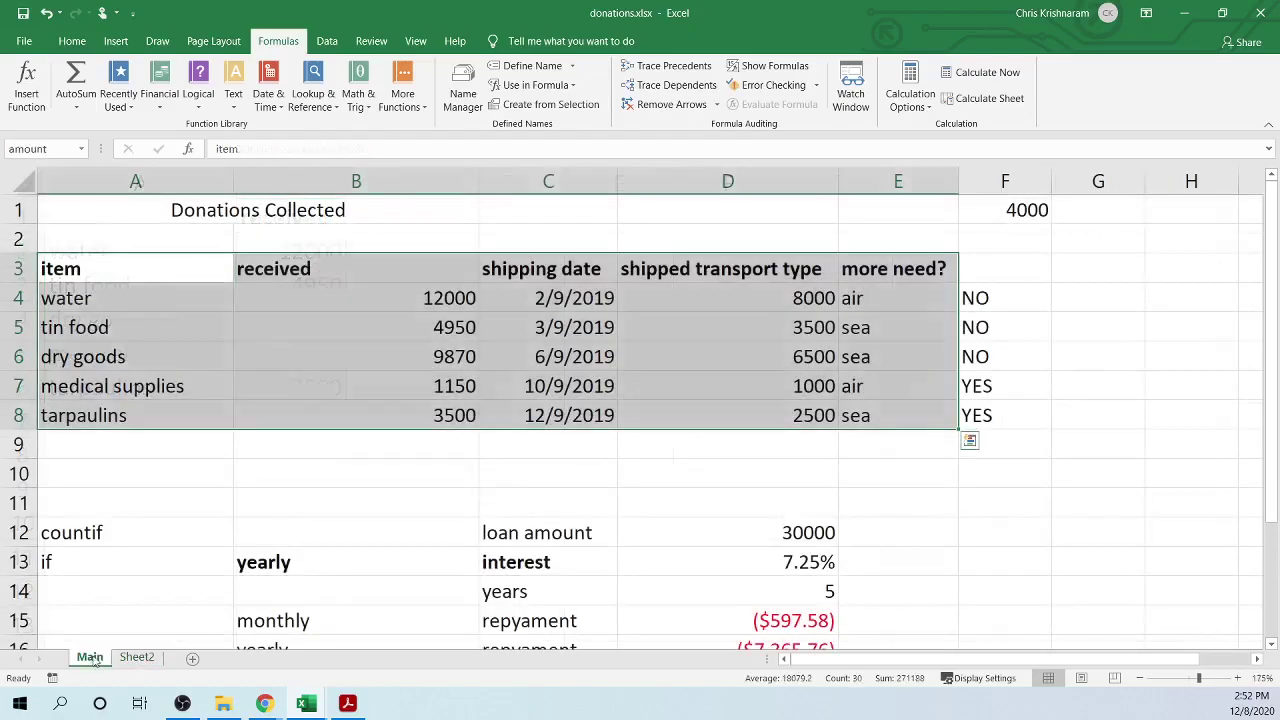
click(303, 298)
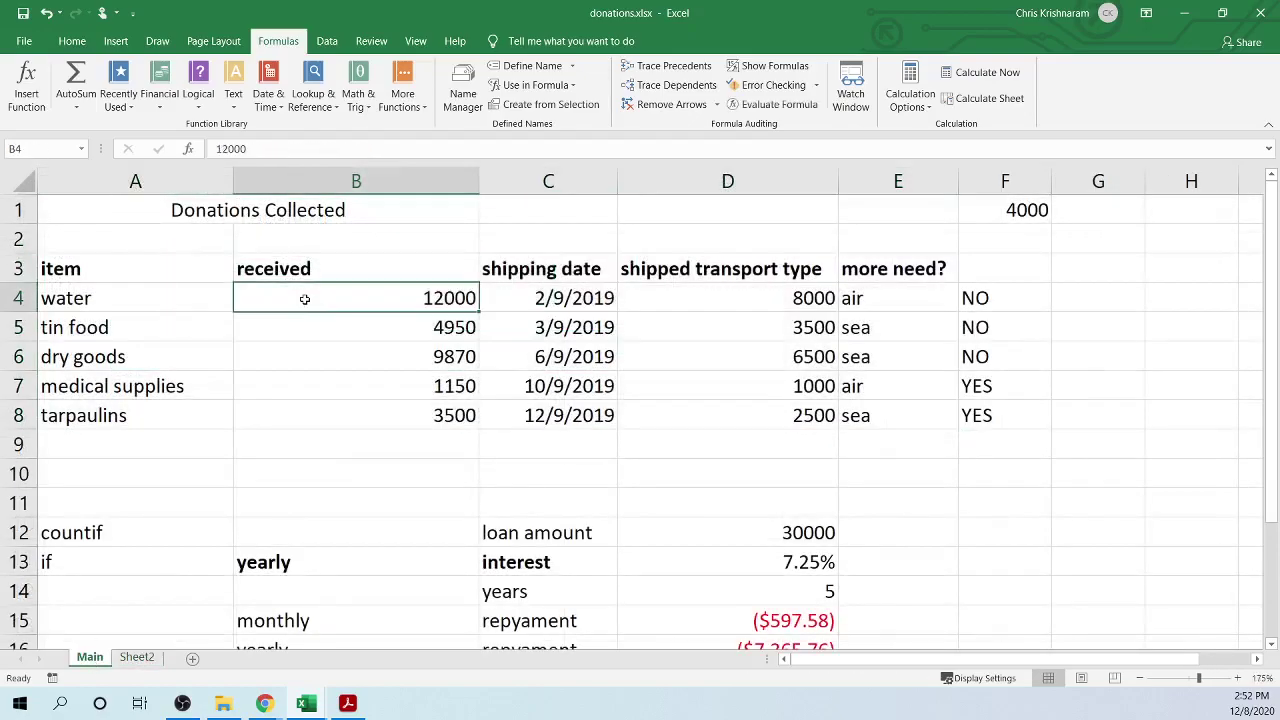
text(20000000)
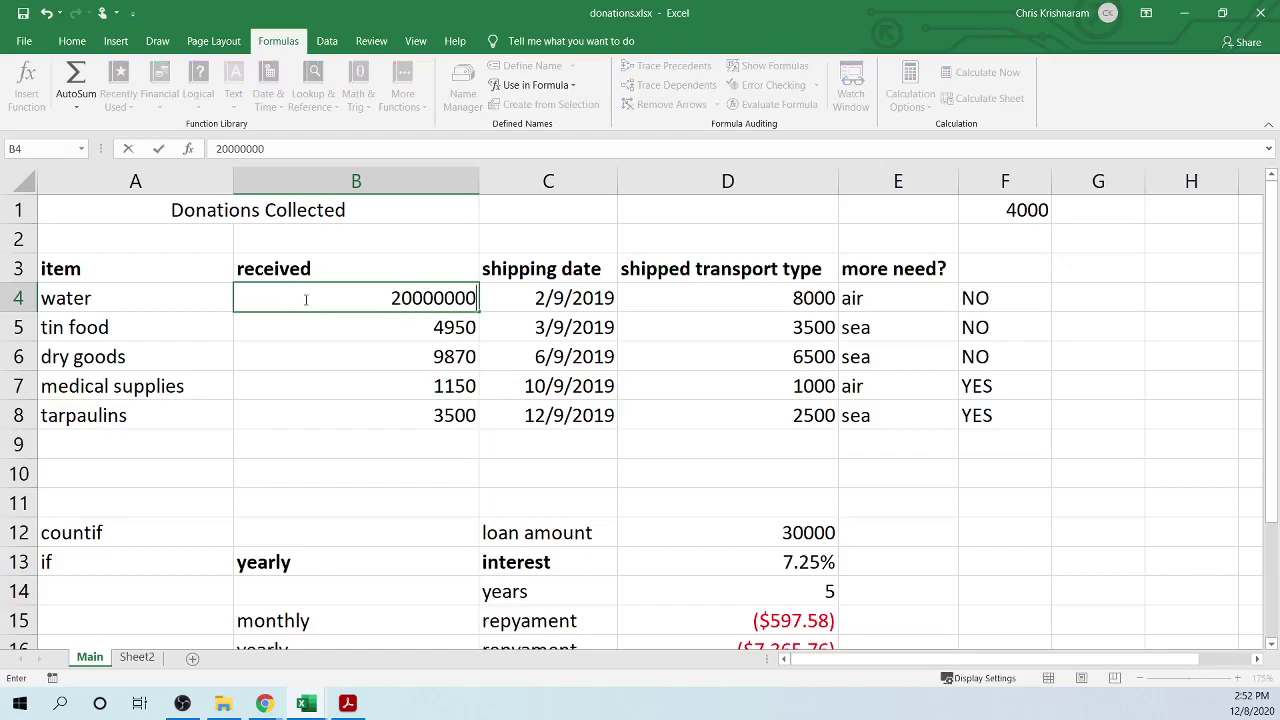
key(Return)
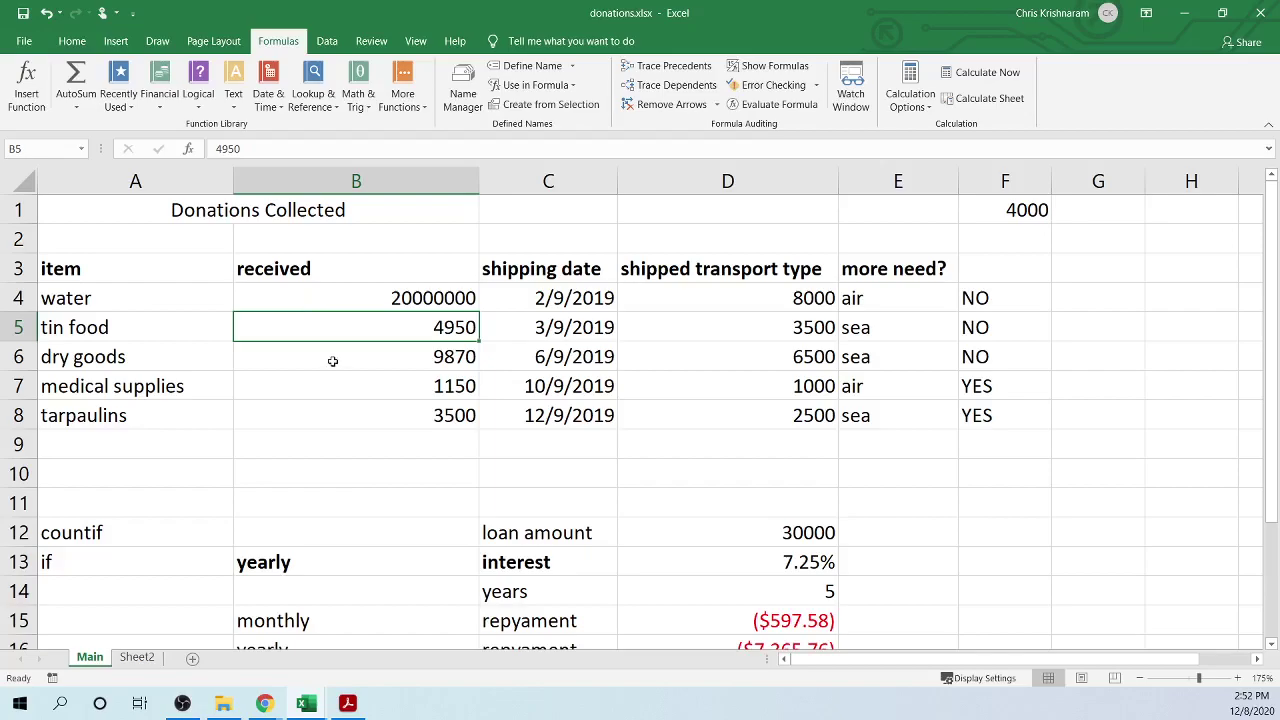
- Check the water amount in B2 on Sheet2 and autofit the width of column B
click(137, 657)
click(290, 251)
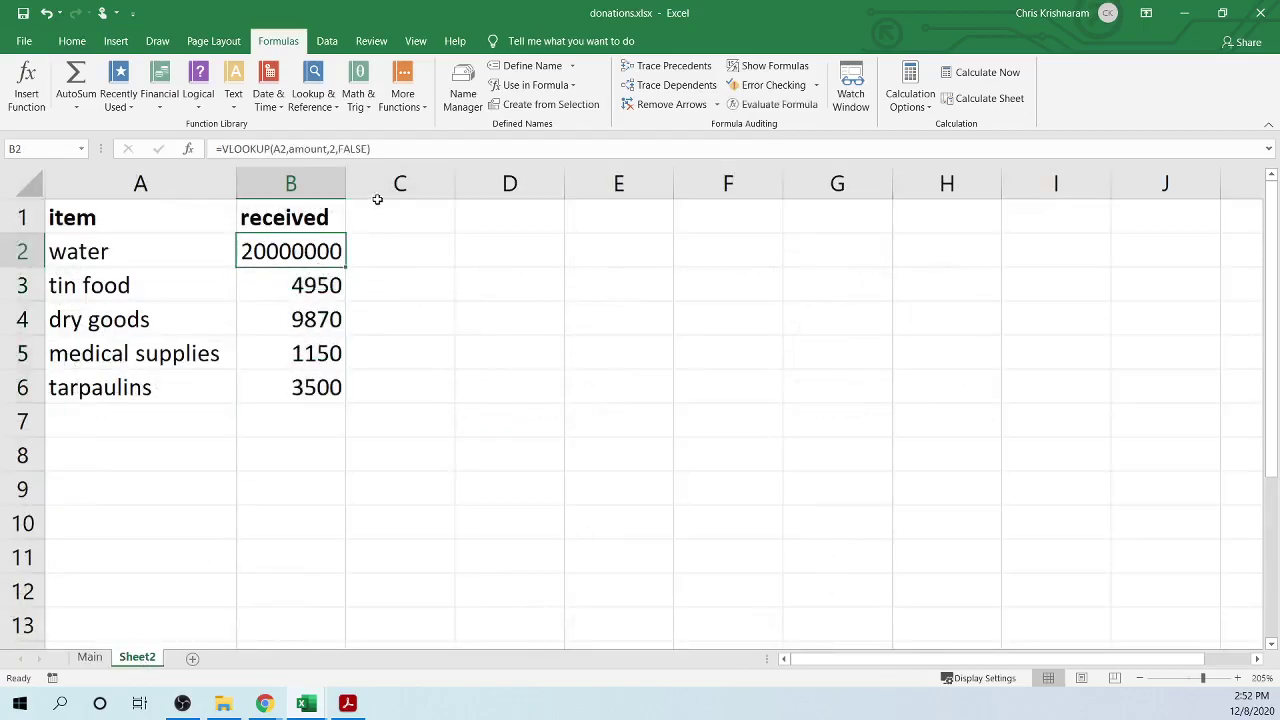
double_click(350, 182)
click(408, 277)
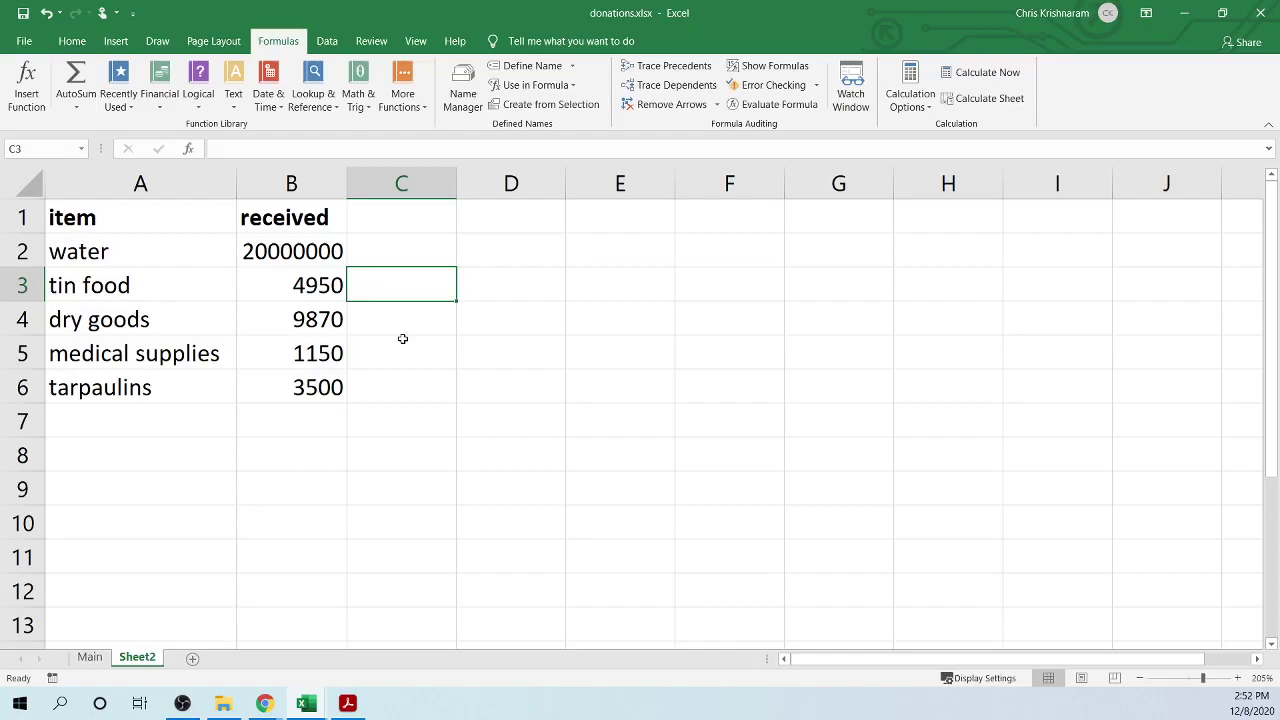
- Compare the water amount in B2 on Sheet2 with its source cell B4 on Main
click(284, 252)
click(104, 657)
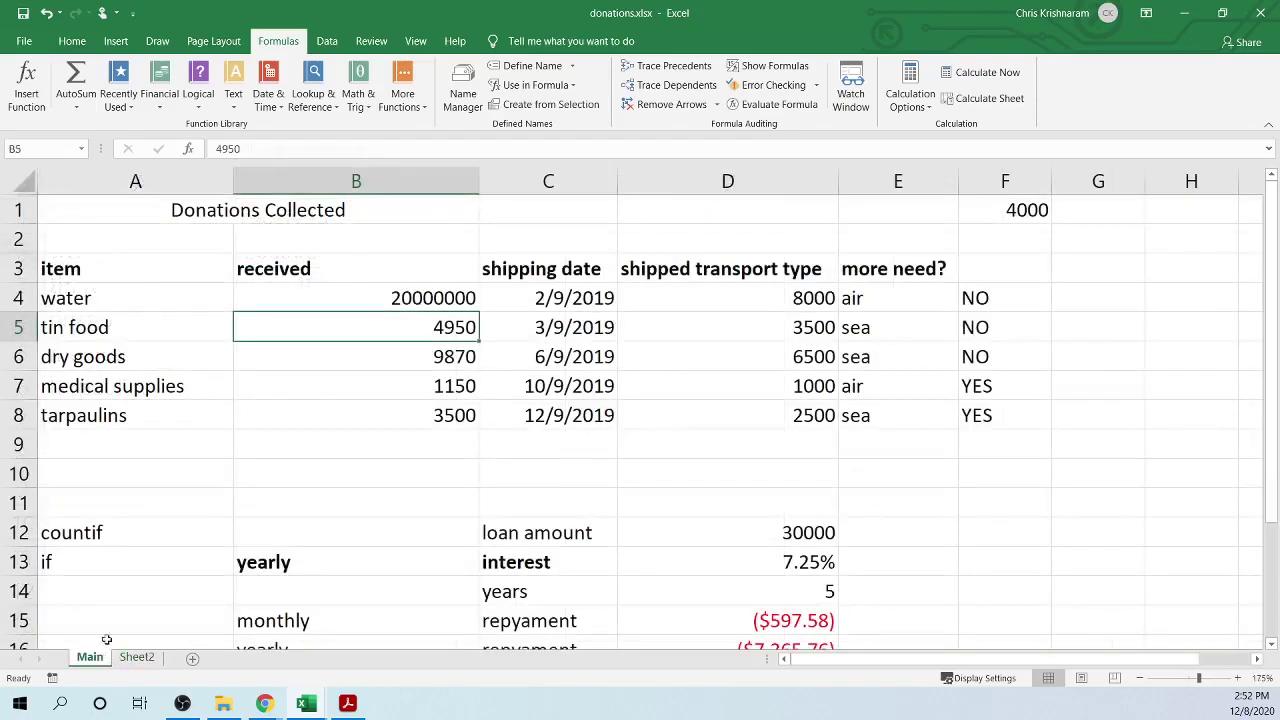
click(311, 292)
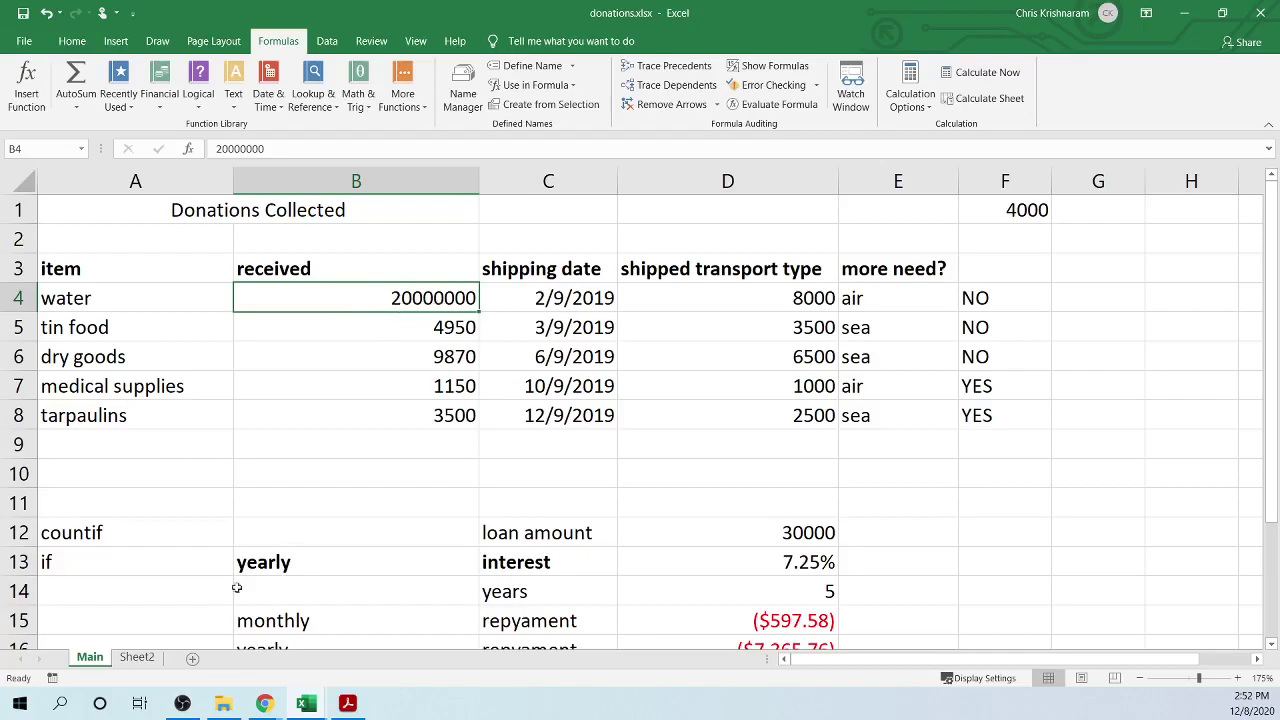
click(137, 657)
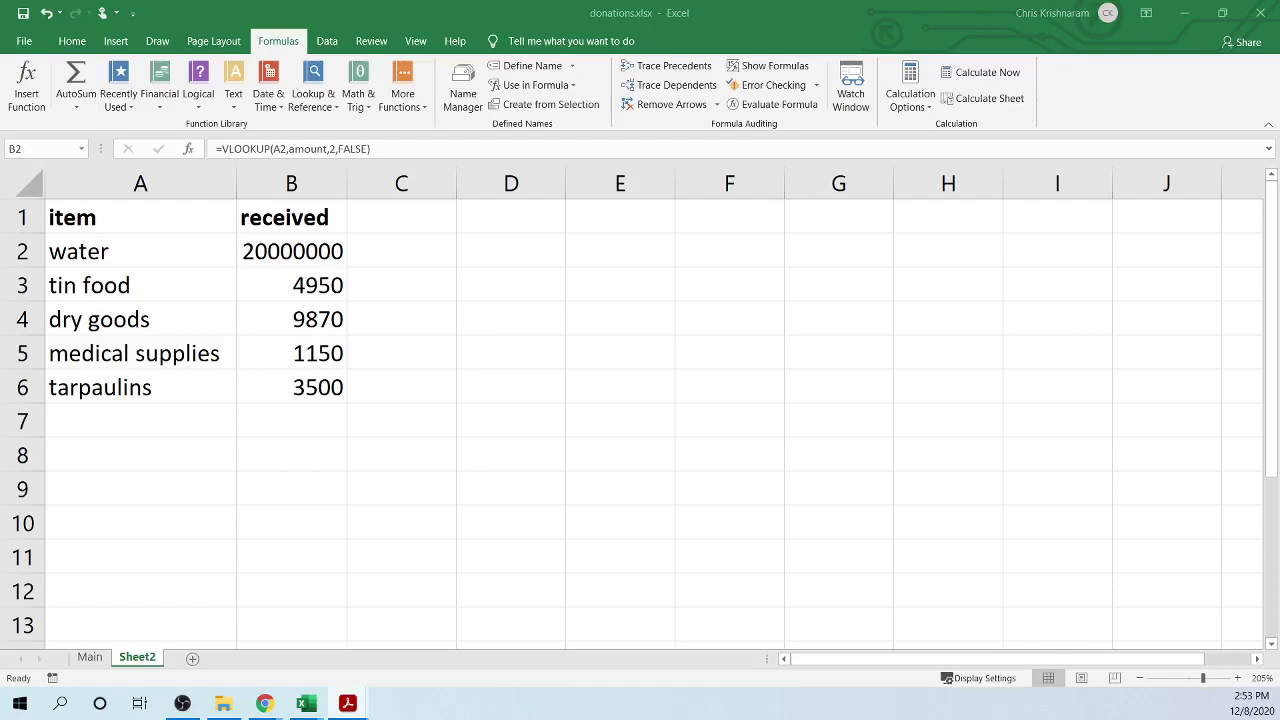
- Try the percentage and accounting formats on the received amounts in B2:B6 of Sheet2, and settle on the Currency format
key(alt+Tab)
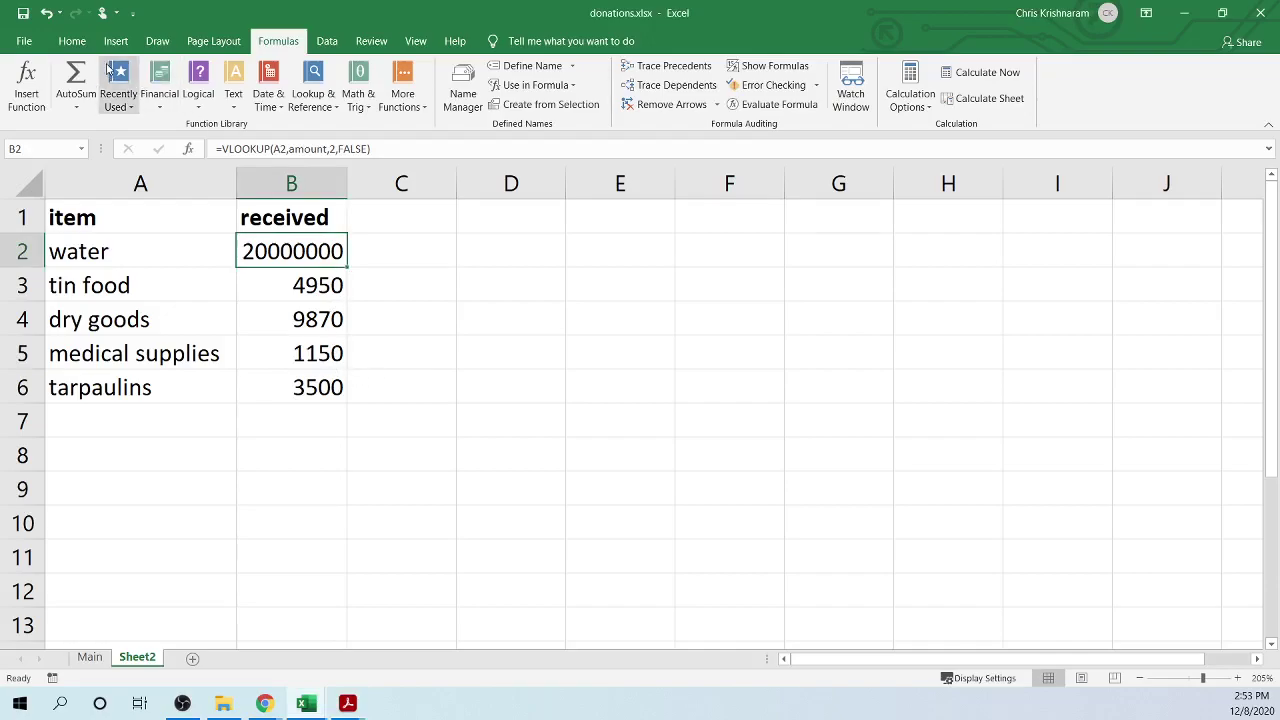
click(72, 41)
click(416, 297)
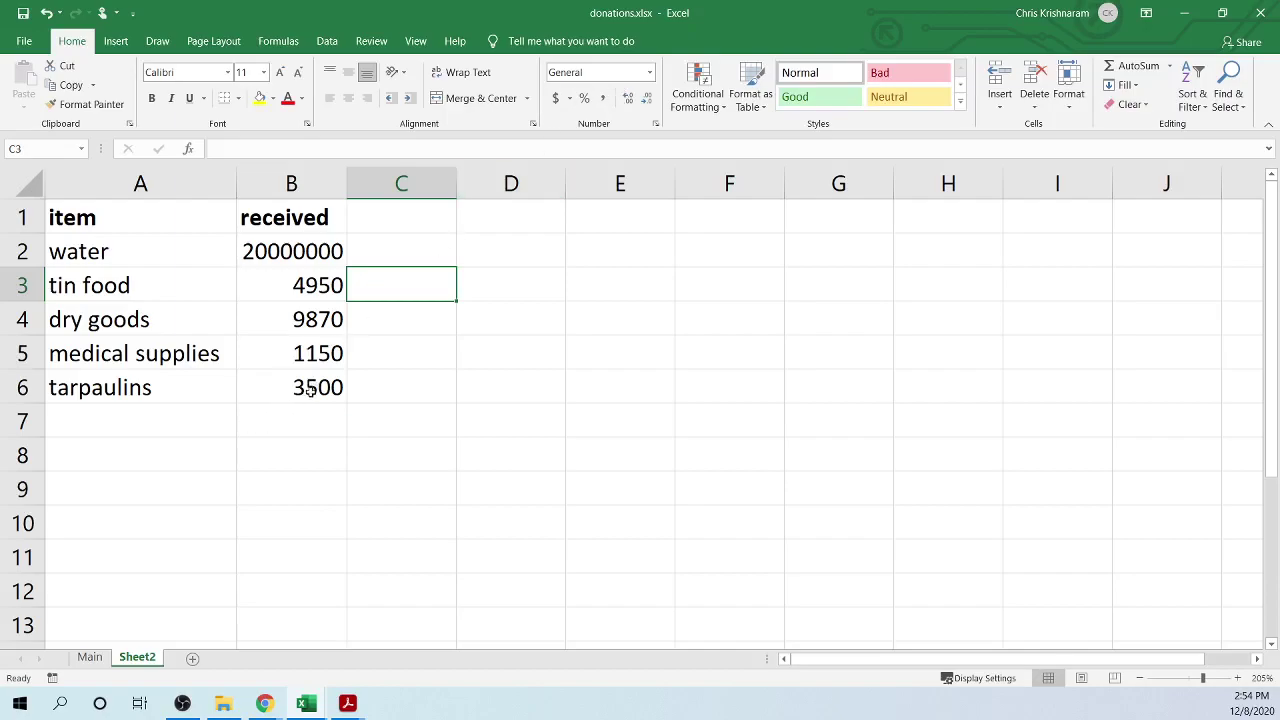
drag(312, 385, 315, 265)
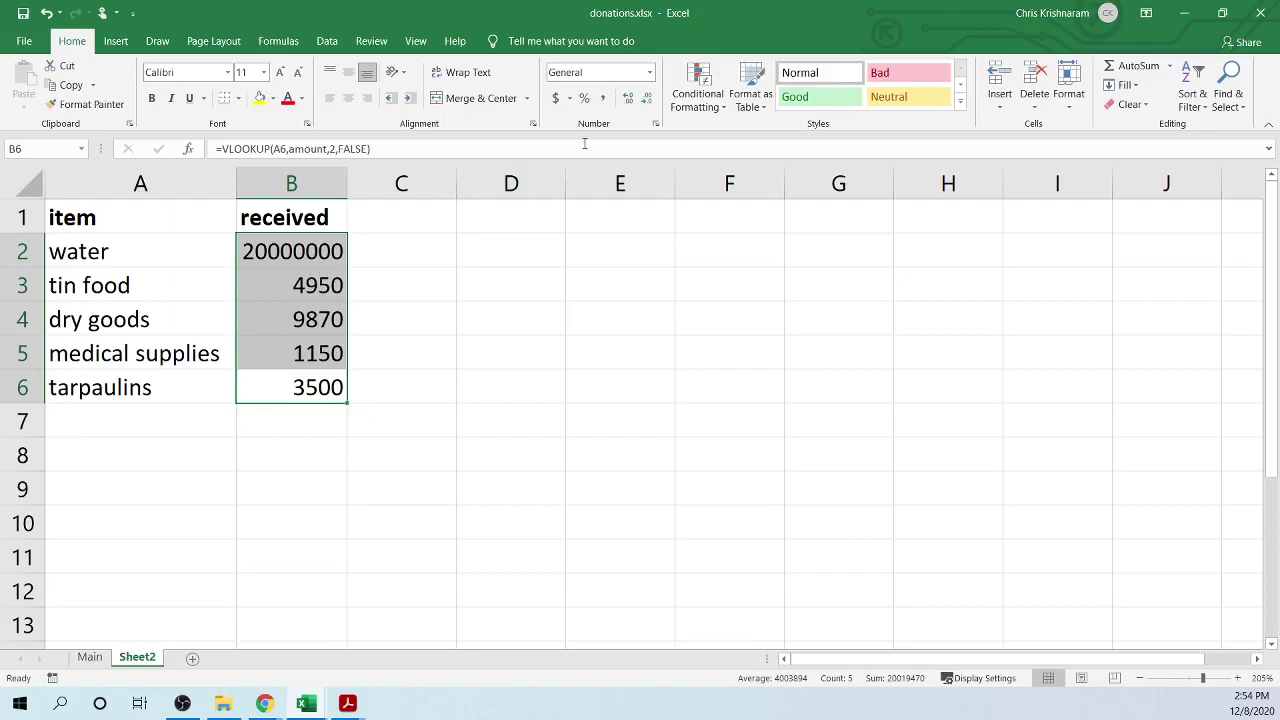
click(586, 99)
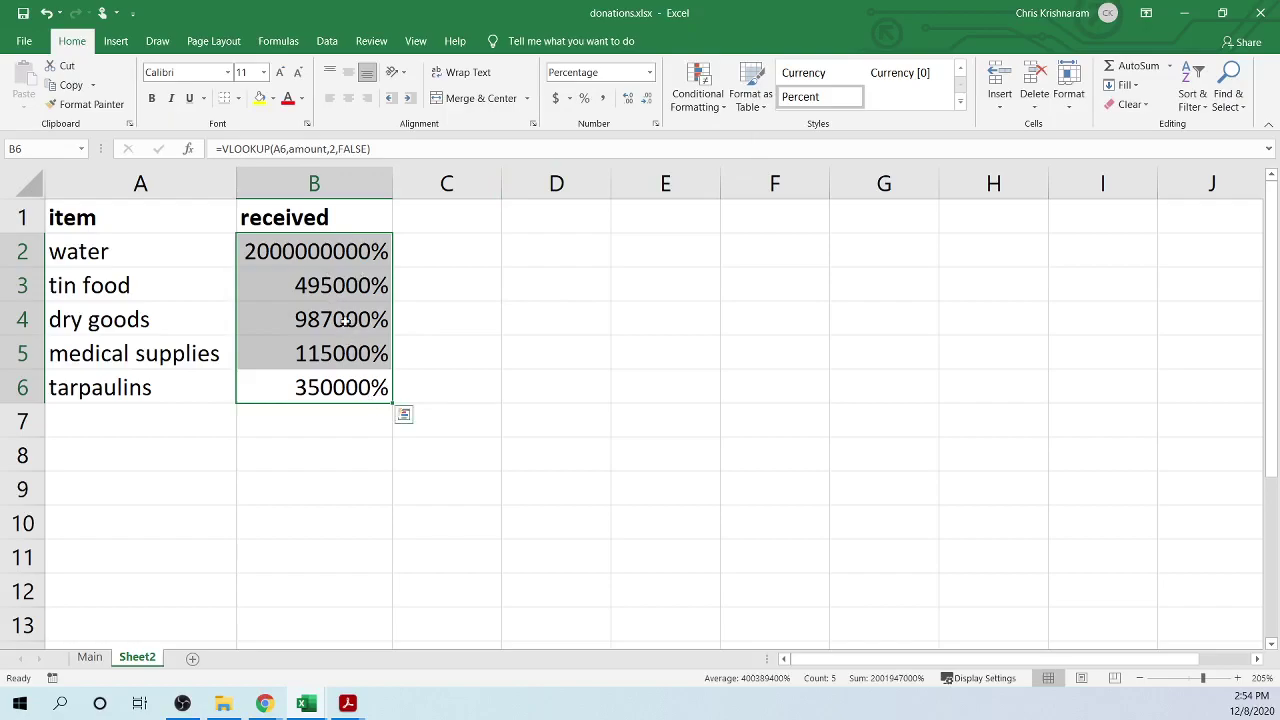
click(556, 98)
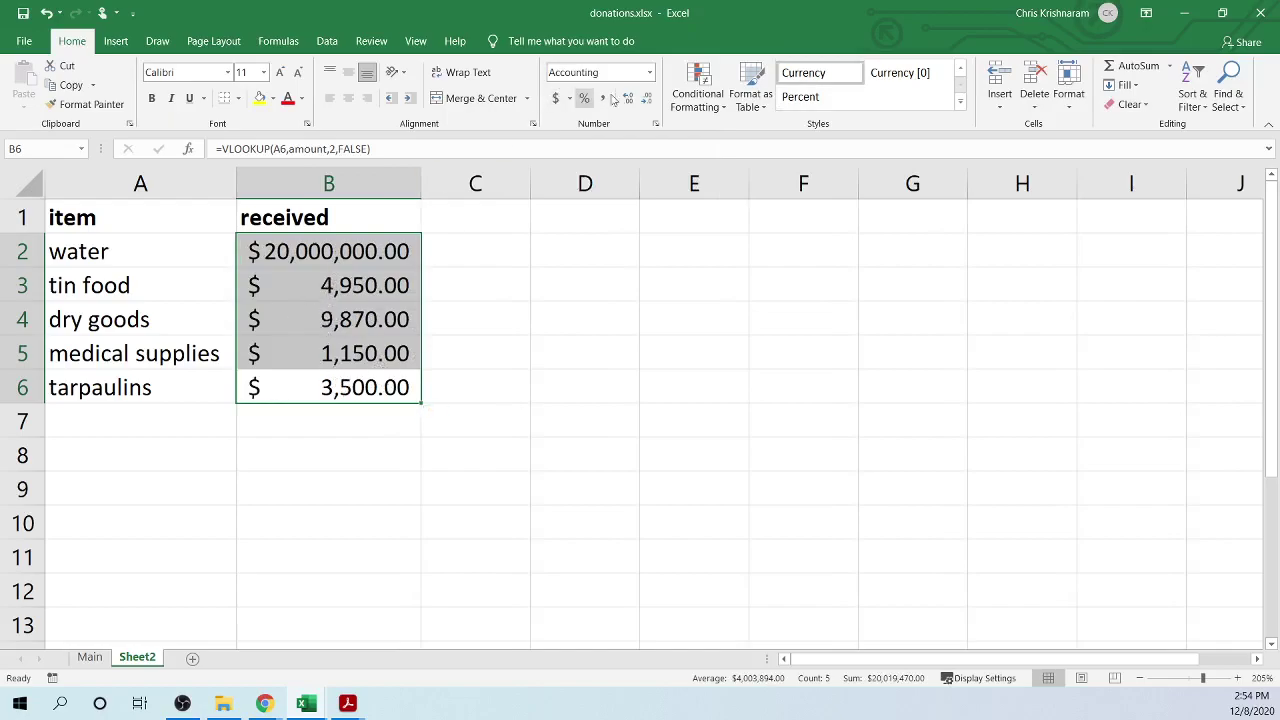
click(649, 75)
click(606, 172)
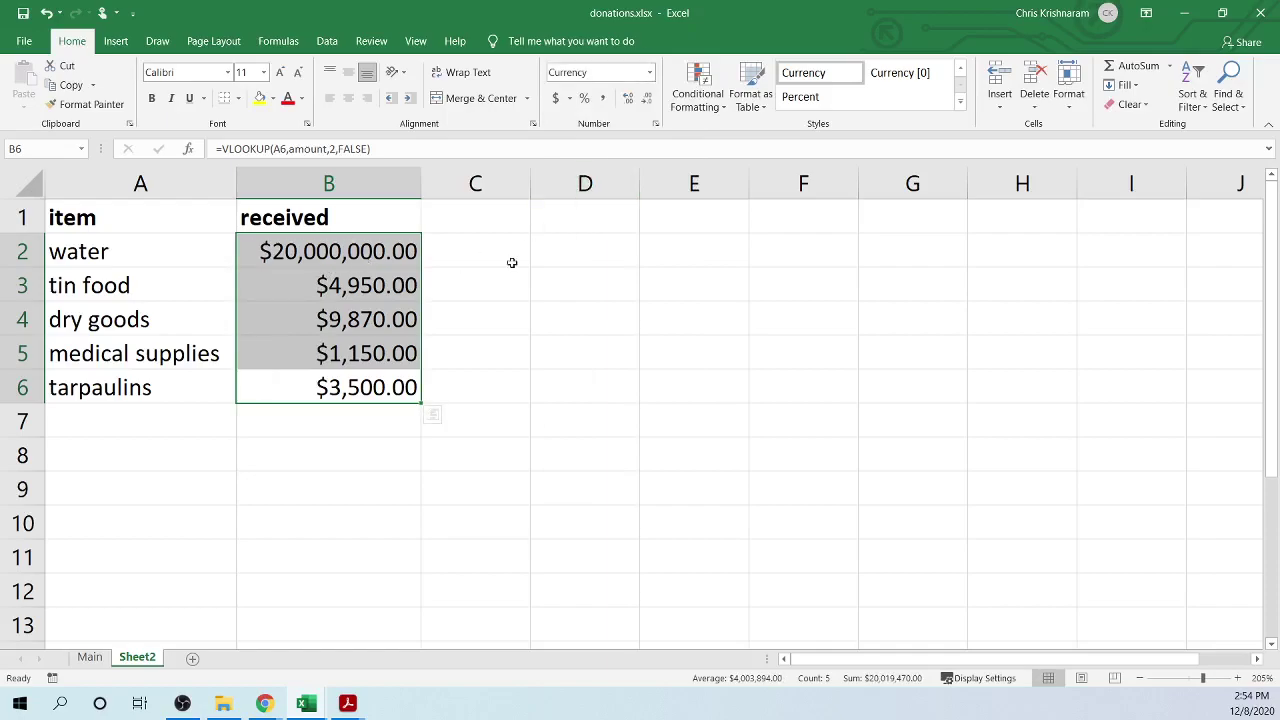
- Try the Accounting and Short Date formats on B2:B6, and return the cells to Currency
click(649, 75)
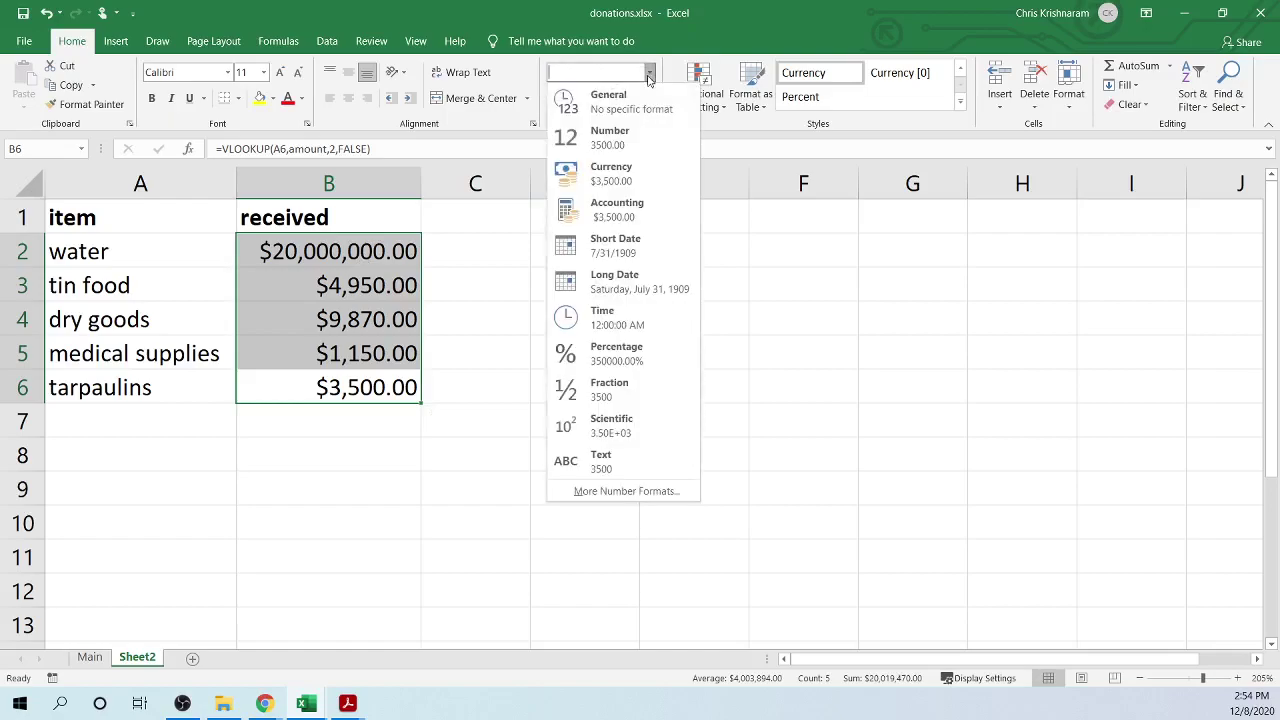
click(617, 208)
click(649, 75)
click(615, 245)
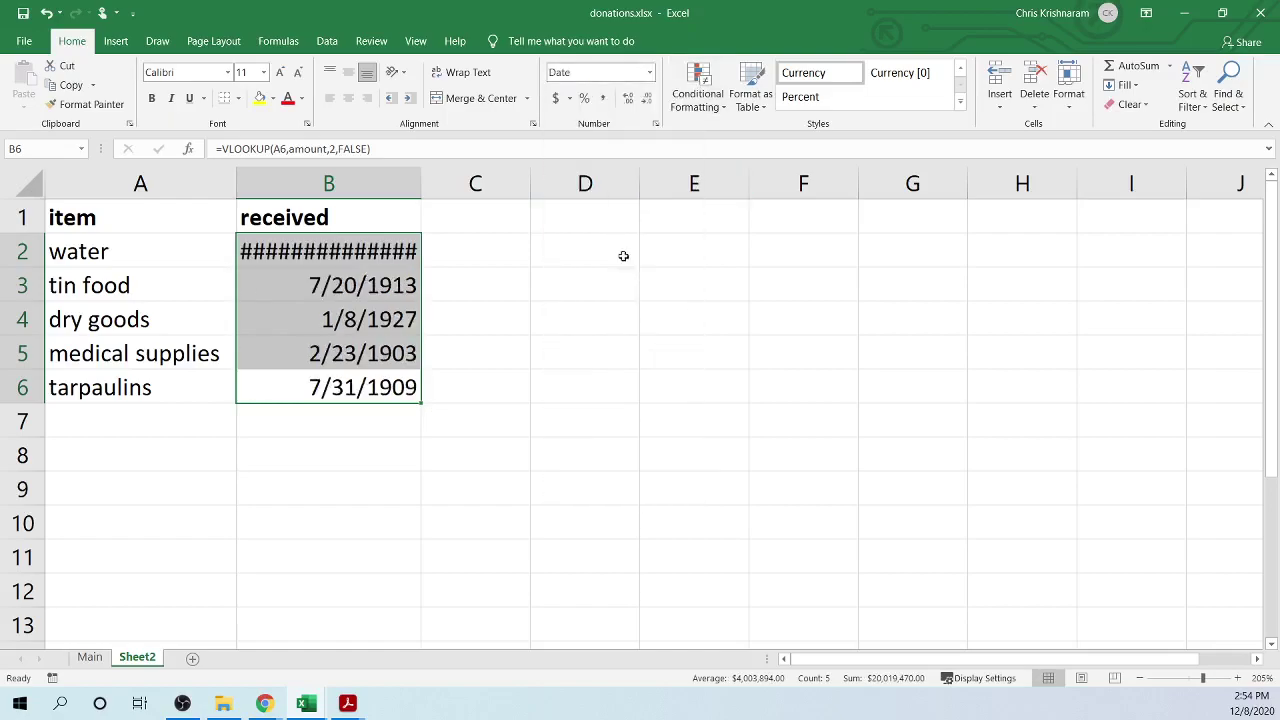
click(649, 75)
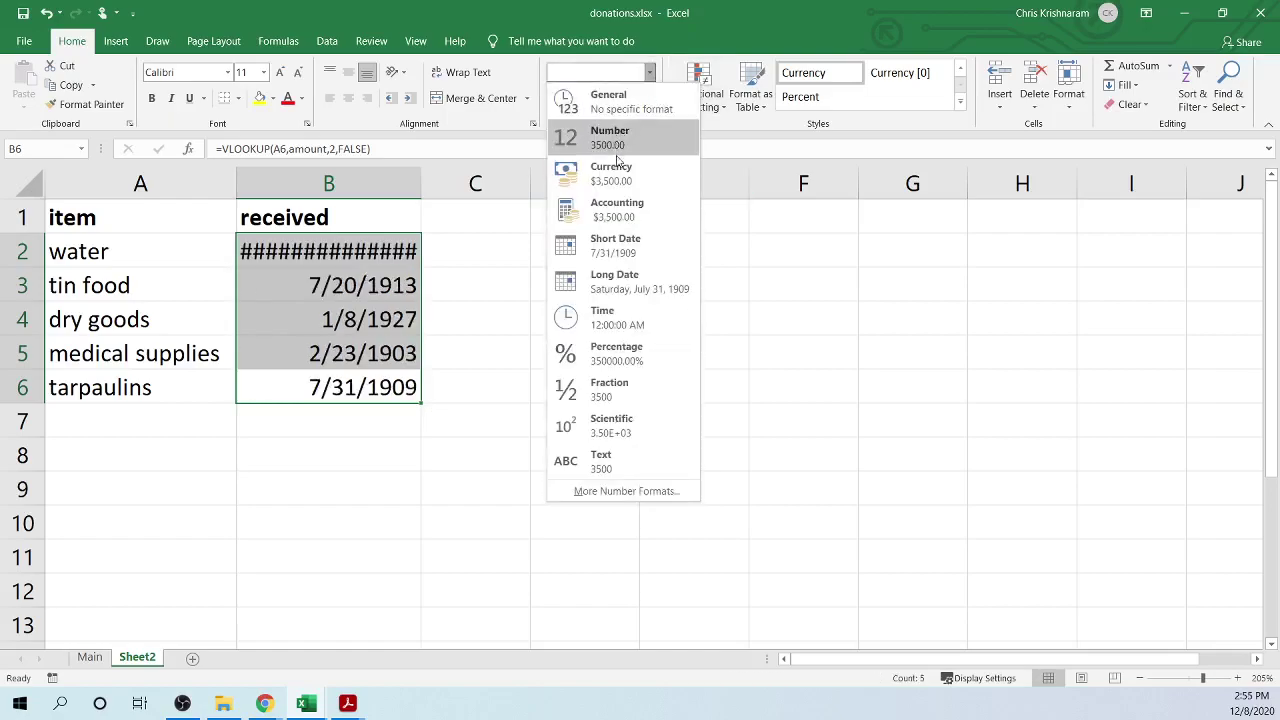
click(611, 172)
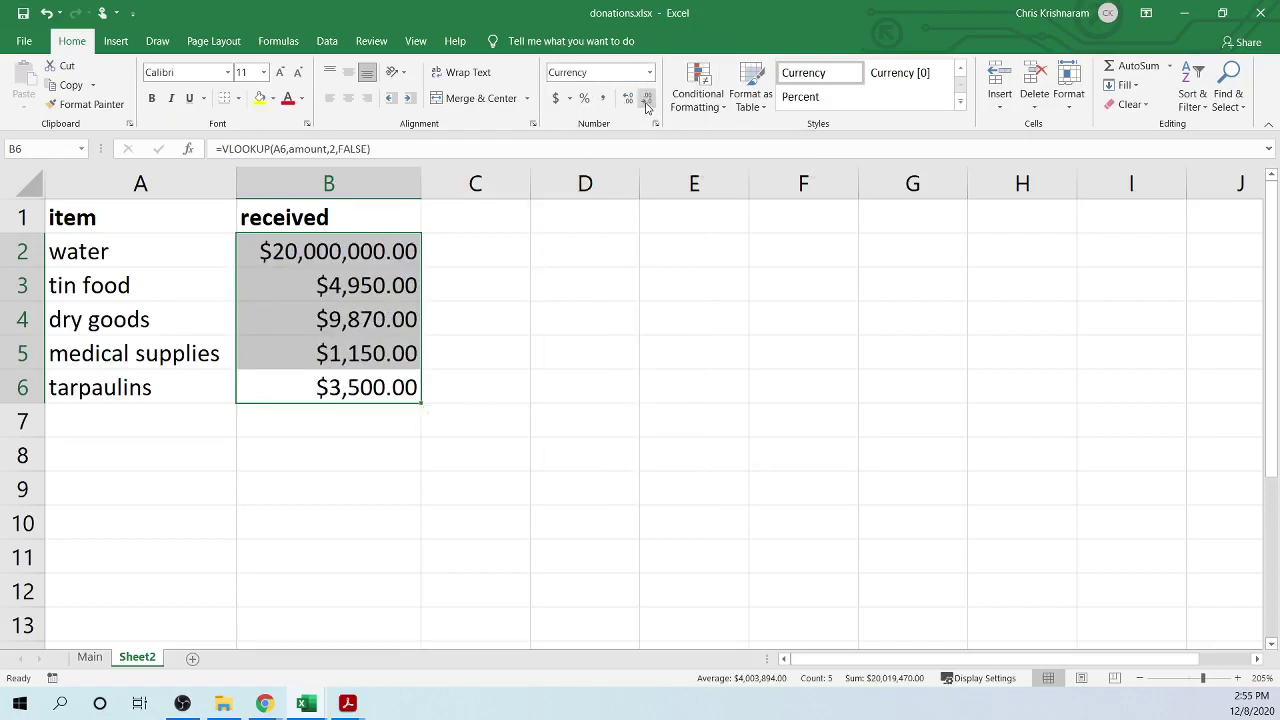
- Reduce the decimals of the amounts in B2:B6 to none, and increase them to four decimal places
click(647, 103)
click(647, 103)
click(633, 102)
click(633, 102)
click(633, 102)
click(633, 102)
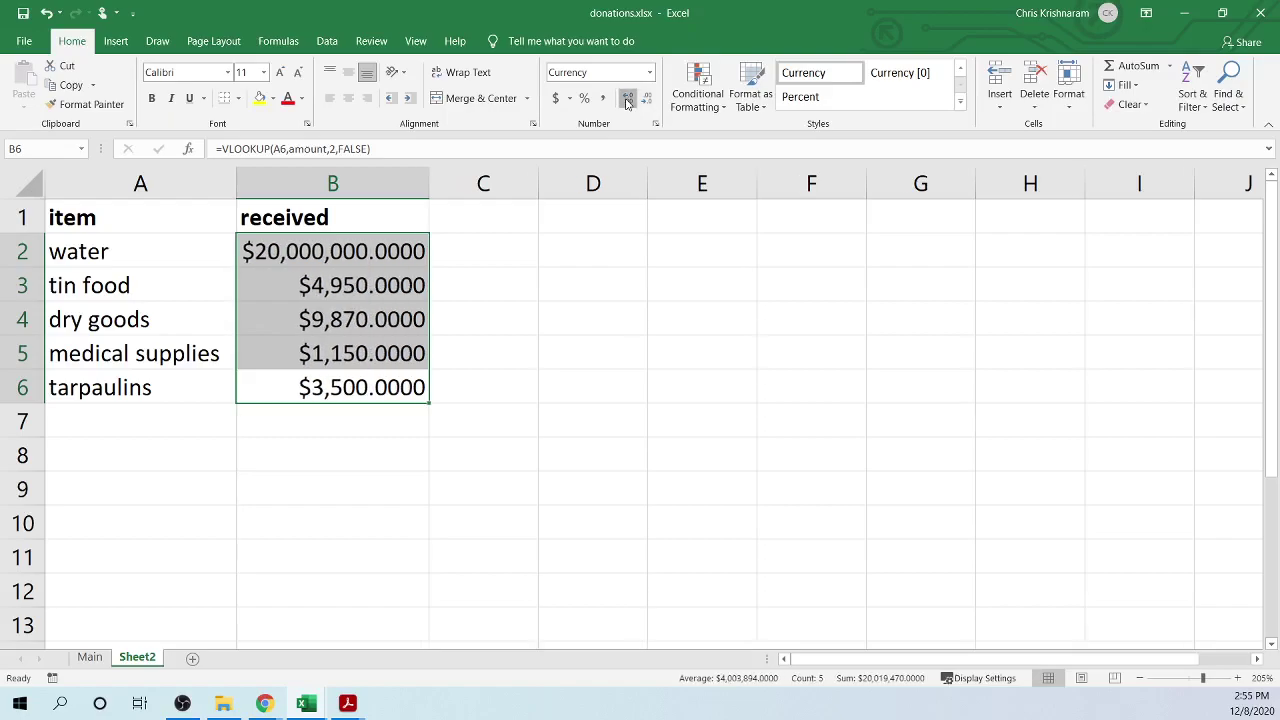
- Decrease the decimals of the amounts in B2:B6 to one, and bring them back up to two decimal places
click(635, 104)
click(635, 104)
click(647, 103)
click(647, 103)
click(647, 103)
click(647, 103)
click(647, 103)
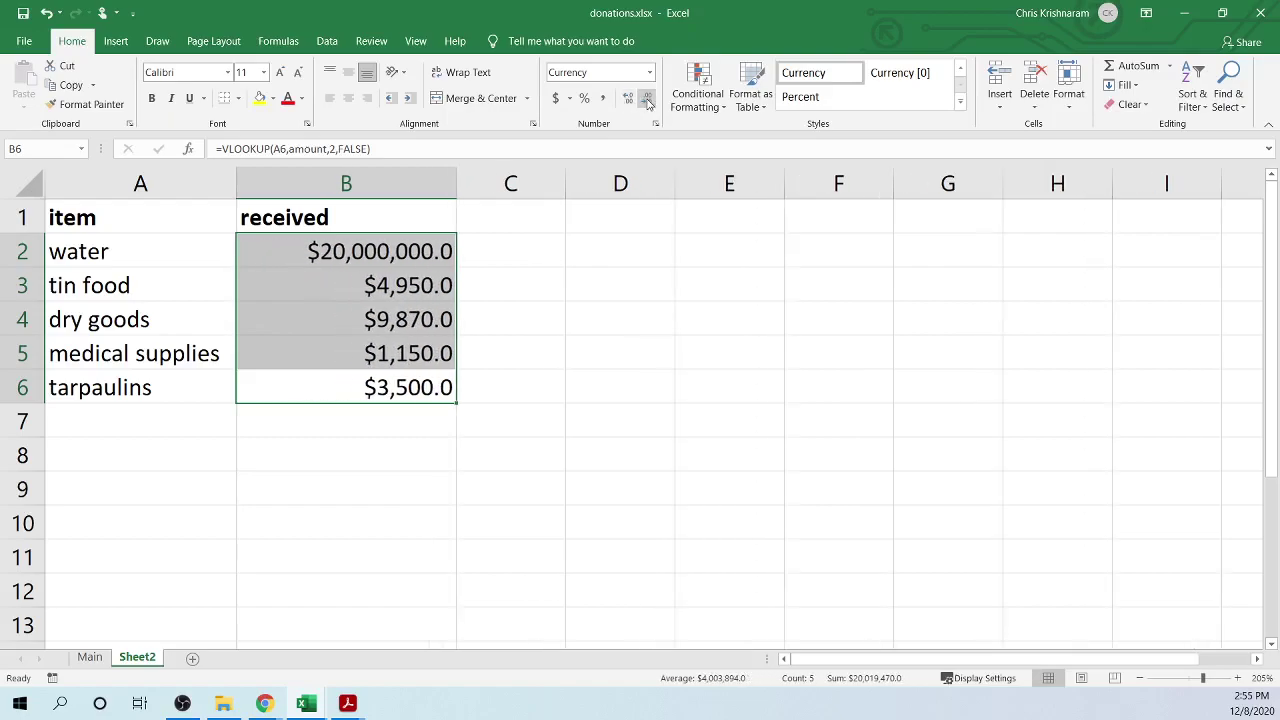
click(628, 100)
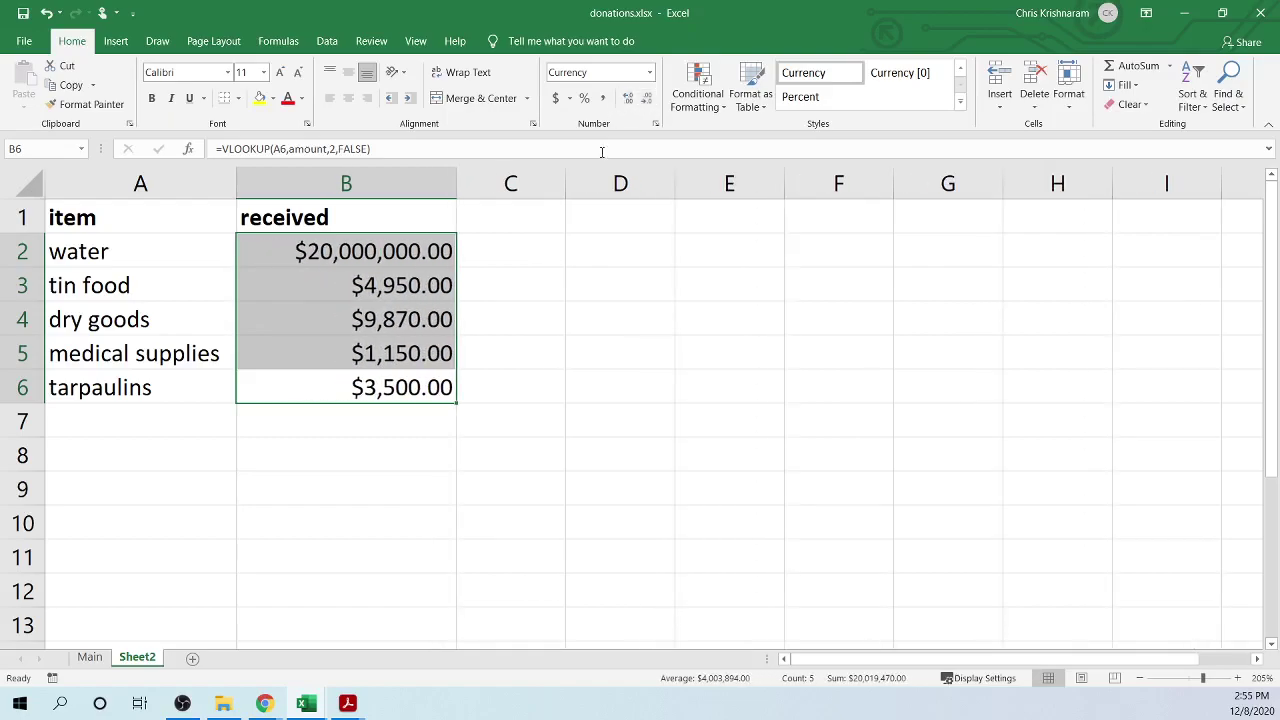
- Try the Accounting format on the received amounts in B2:B6, and reset the cells to the General format
click(556, 98)
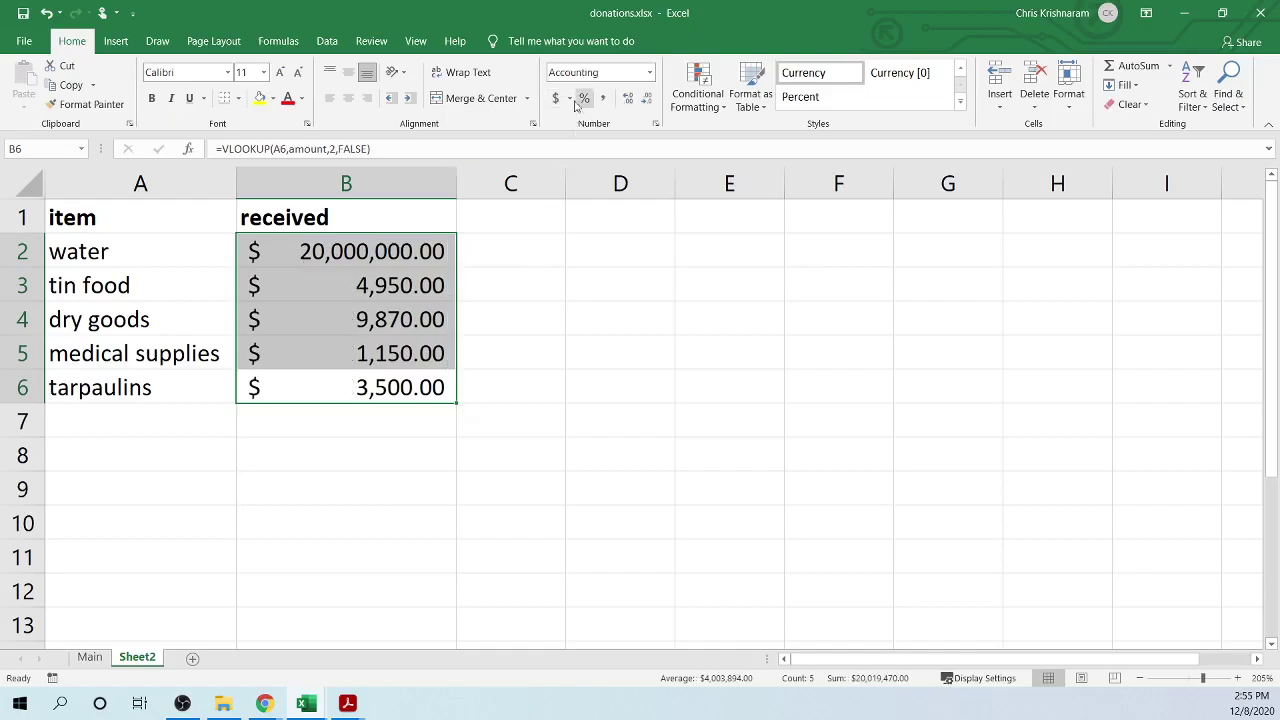
click(650, 73)
click(610, 102)
click(408, 298)
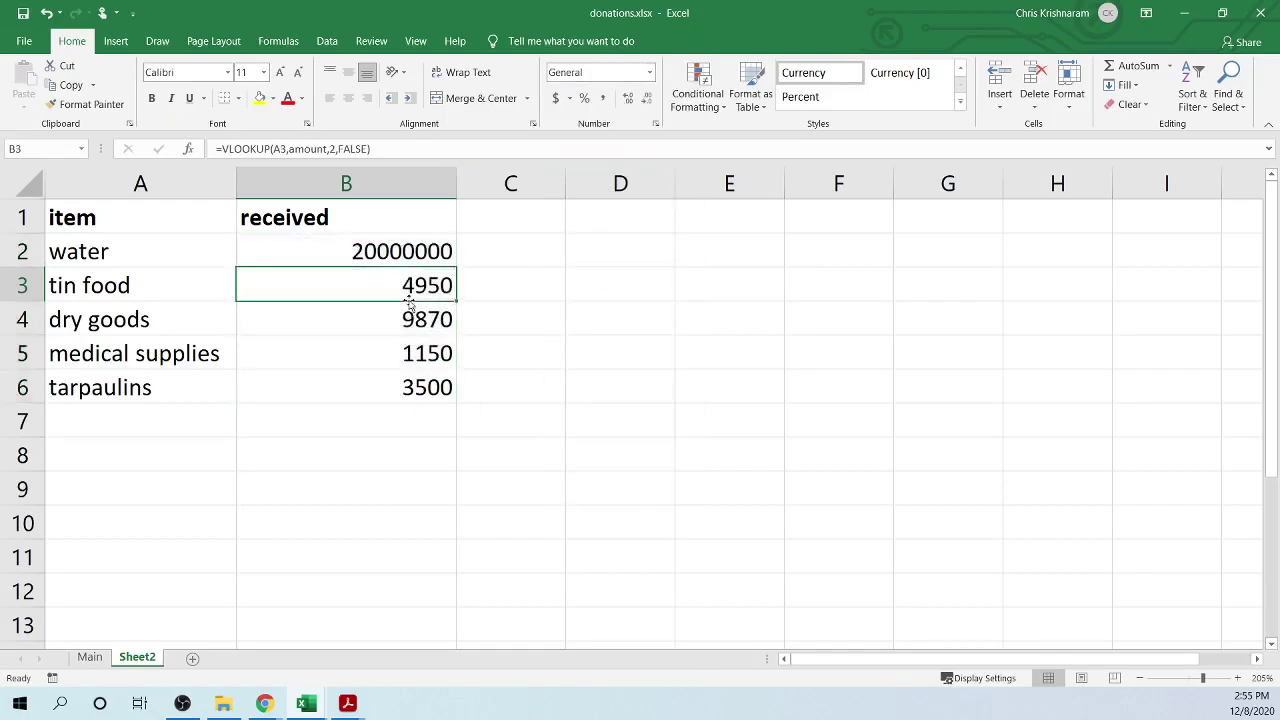
- Apply the comma style to the received amounts in B2:B6
drag(372, 240, 433, 383)
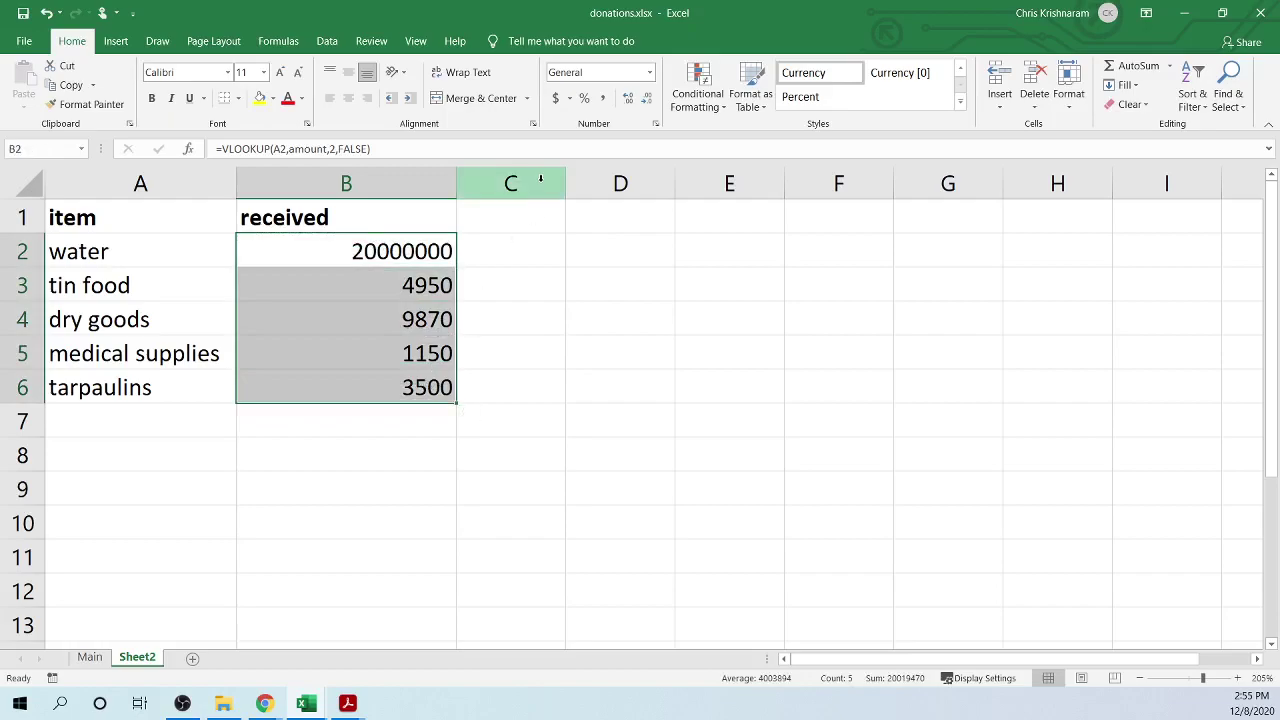
click(603, 101)
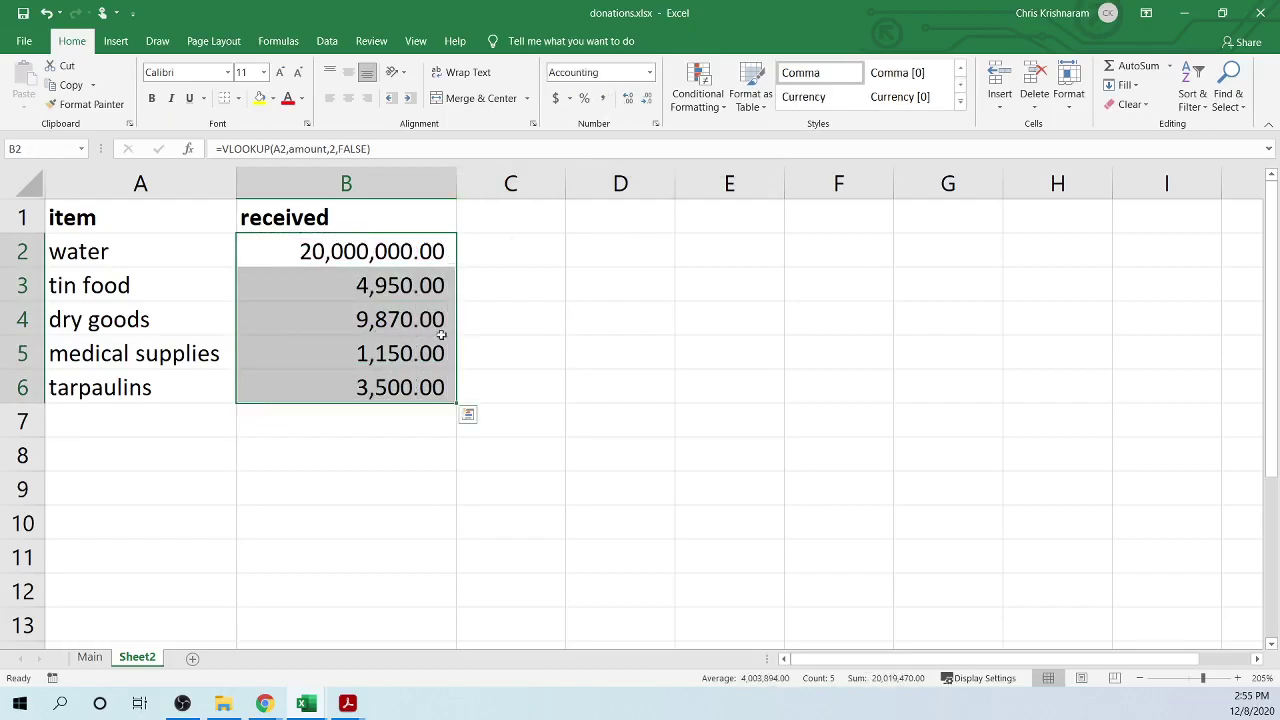
click(387, 294)
drag(319, 245, 389, 380)
click(315, 292)
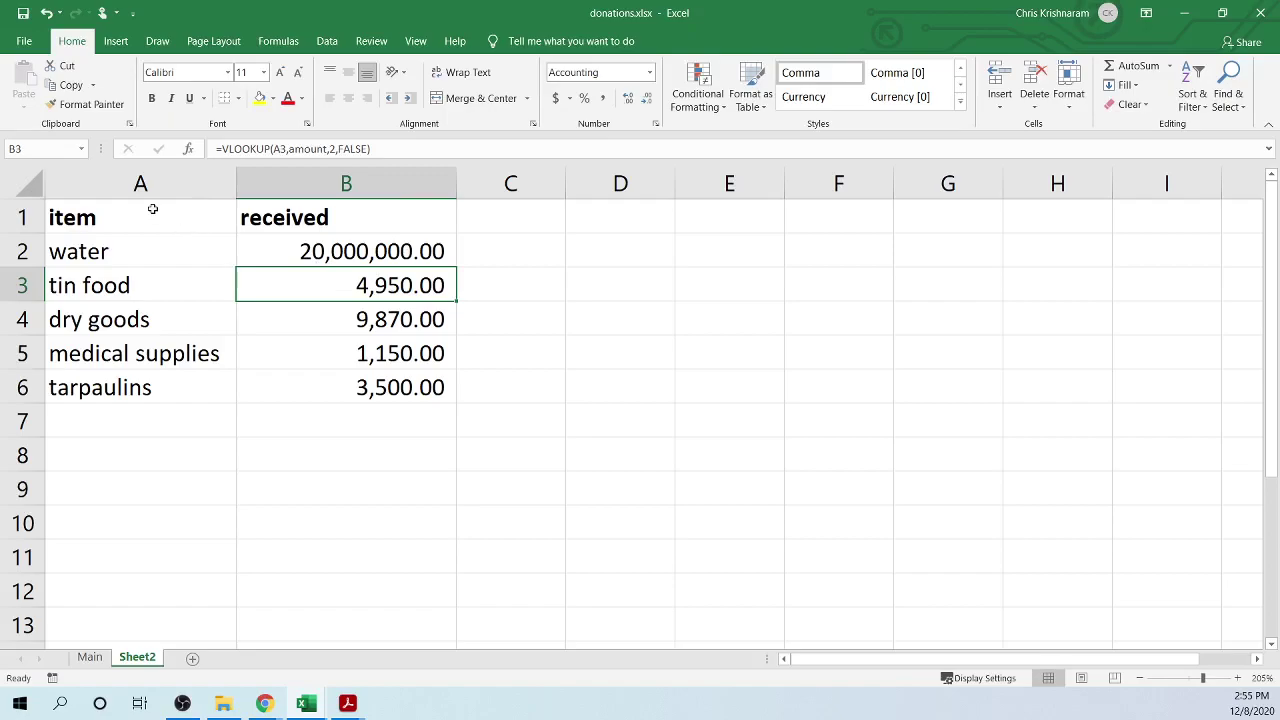
- Angle the header text in A1:B1 clockwise, with wrapped text and middle vertical alignment
drag(151, 210, 331, 210)
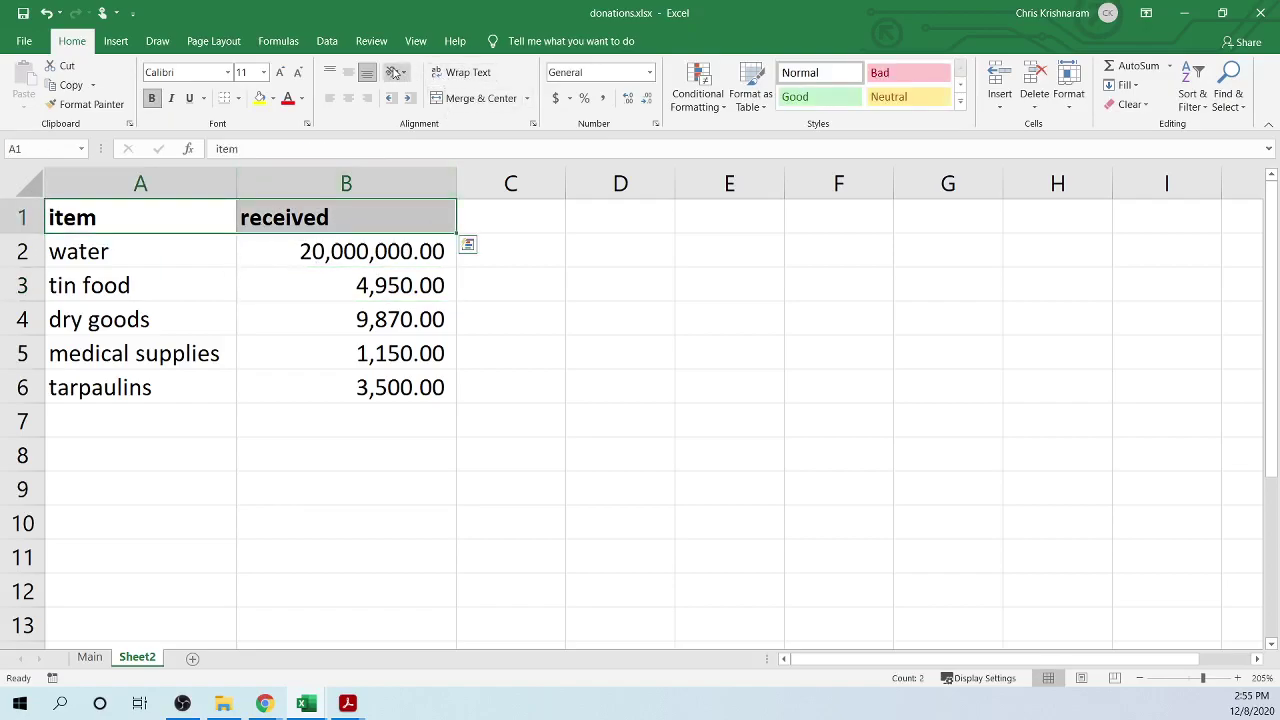
click(395, 73)
click(436, 113)
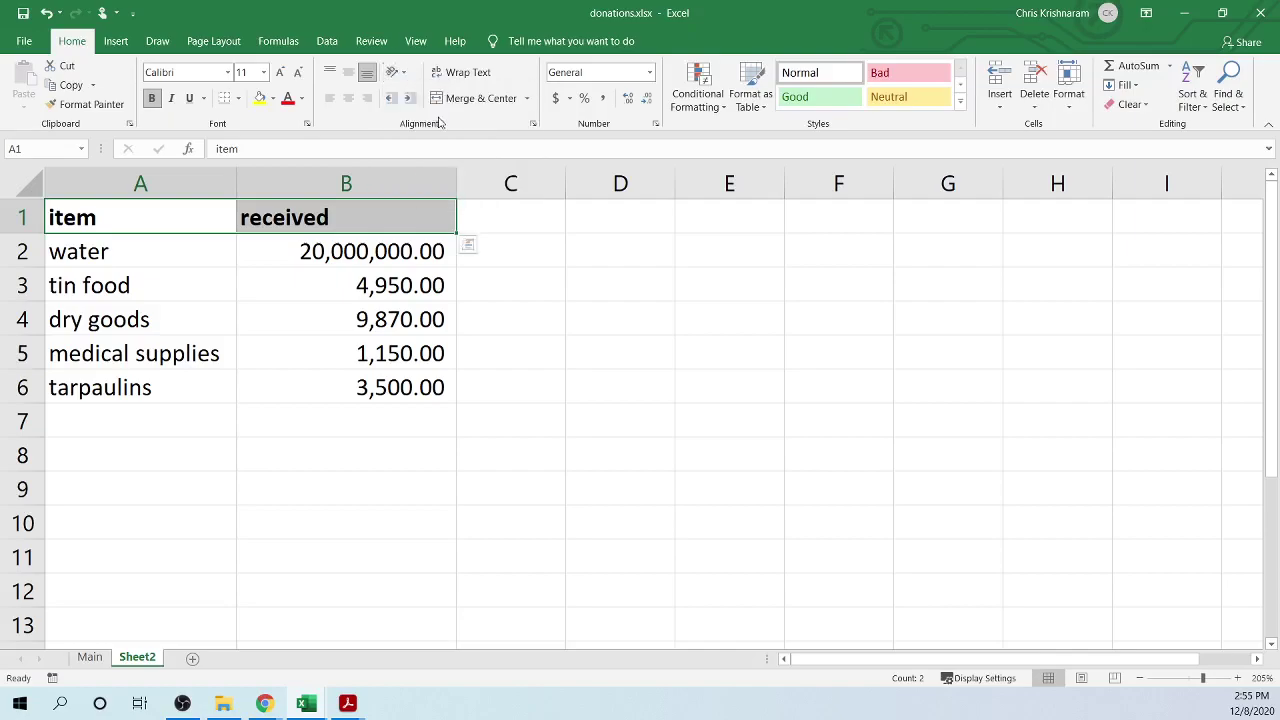
click(452, 73)
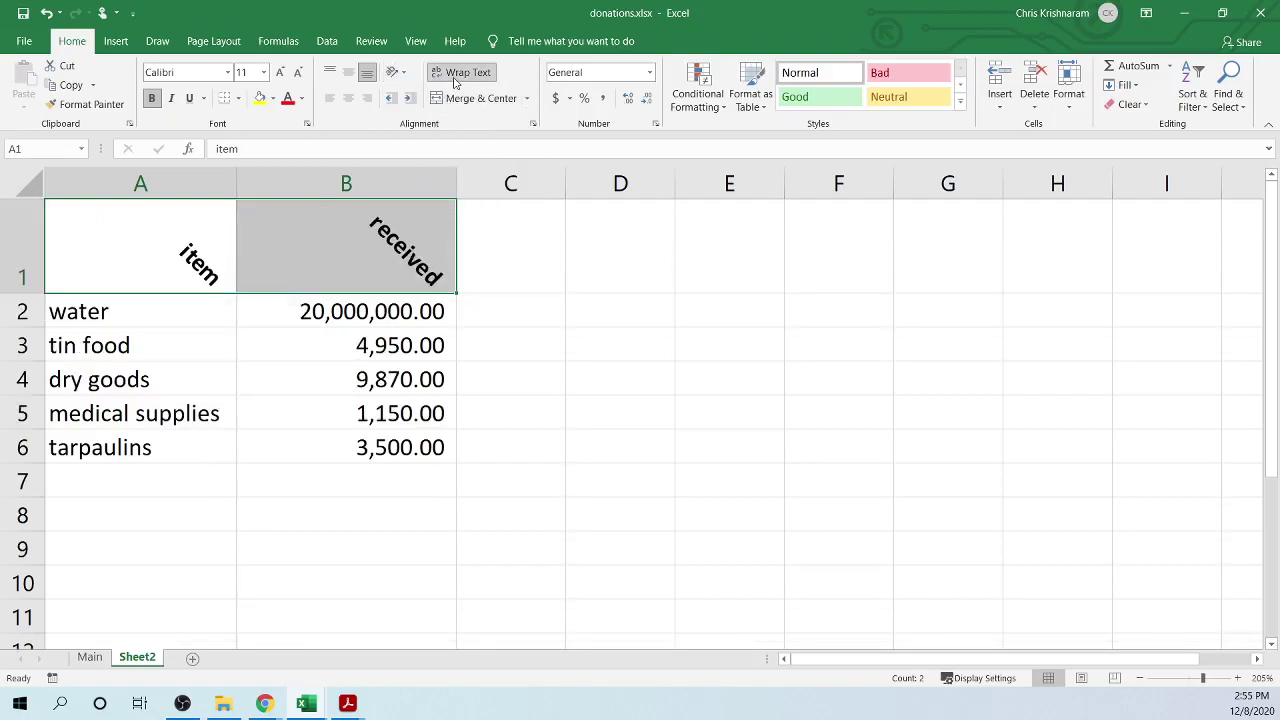
click(348, 73)
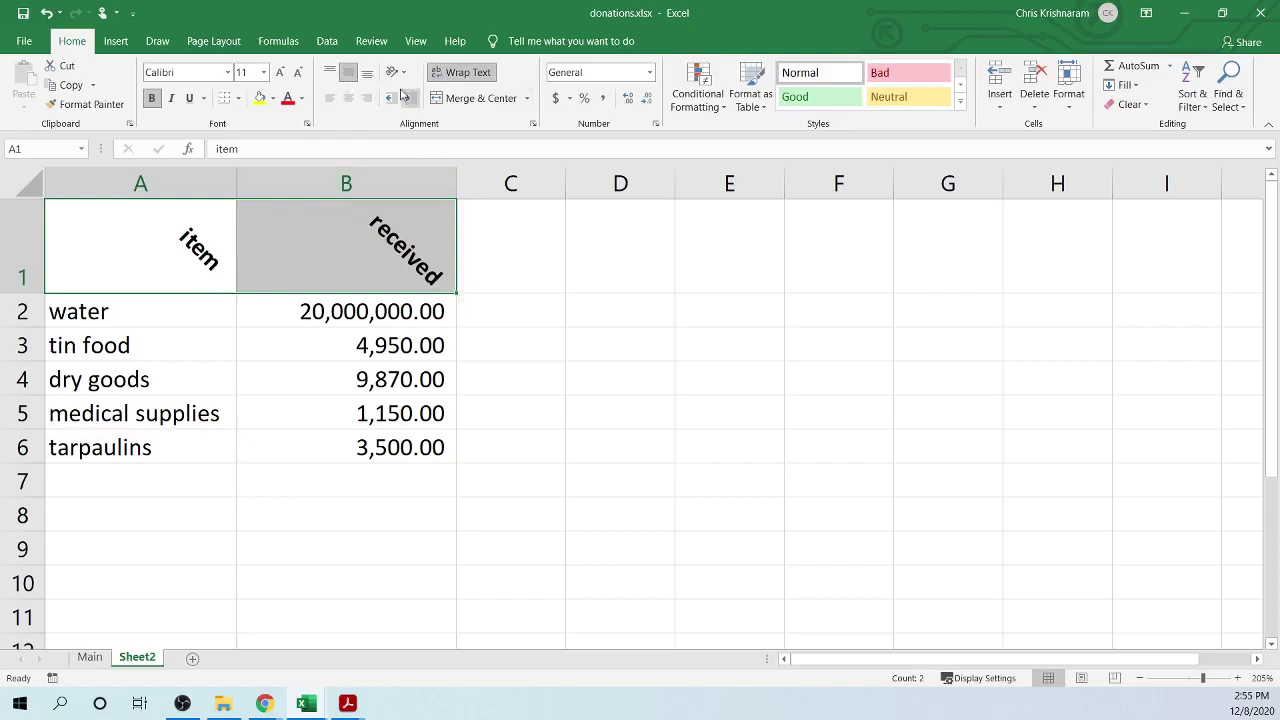
- Give the header cells A1:B1 a yellow fill and a red font colour, keeping the Calibri font
click(228, 72)
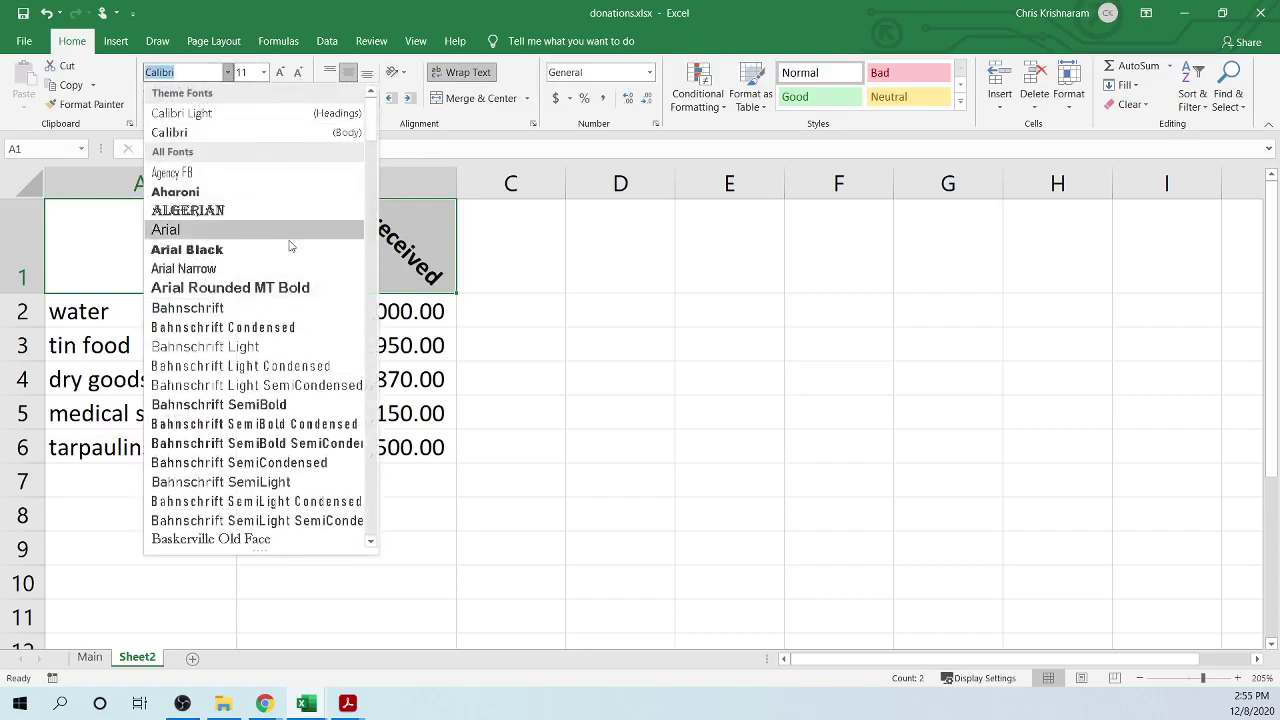
key(Escape)
click(259, 97)
click(287, 97)
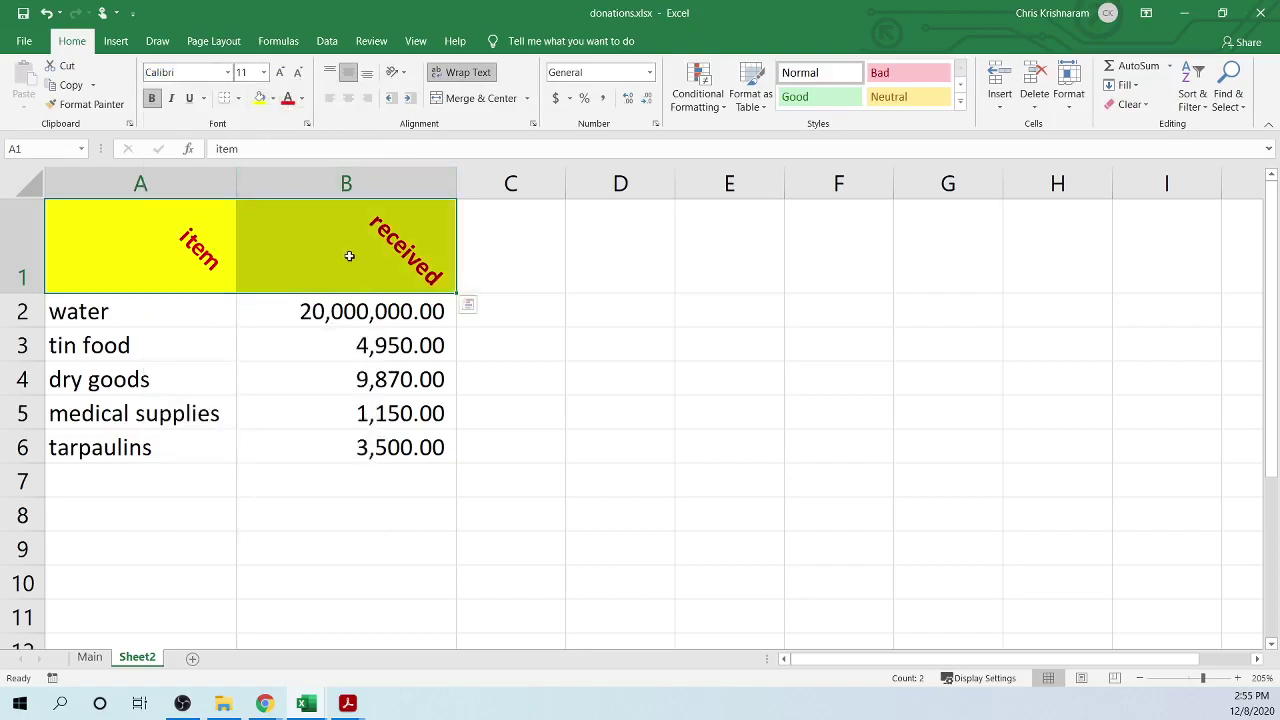
click(347, 255)
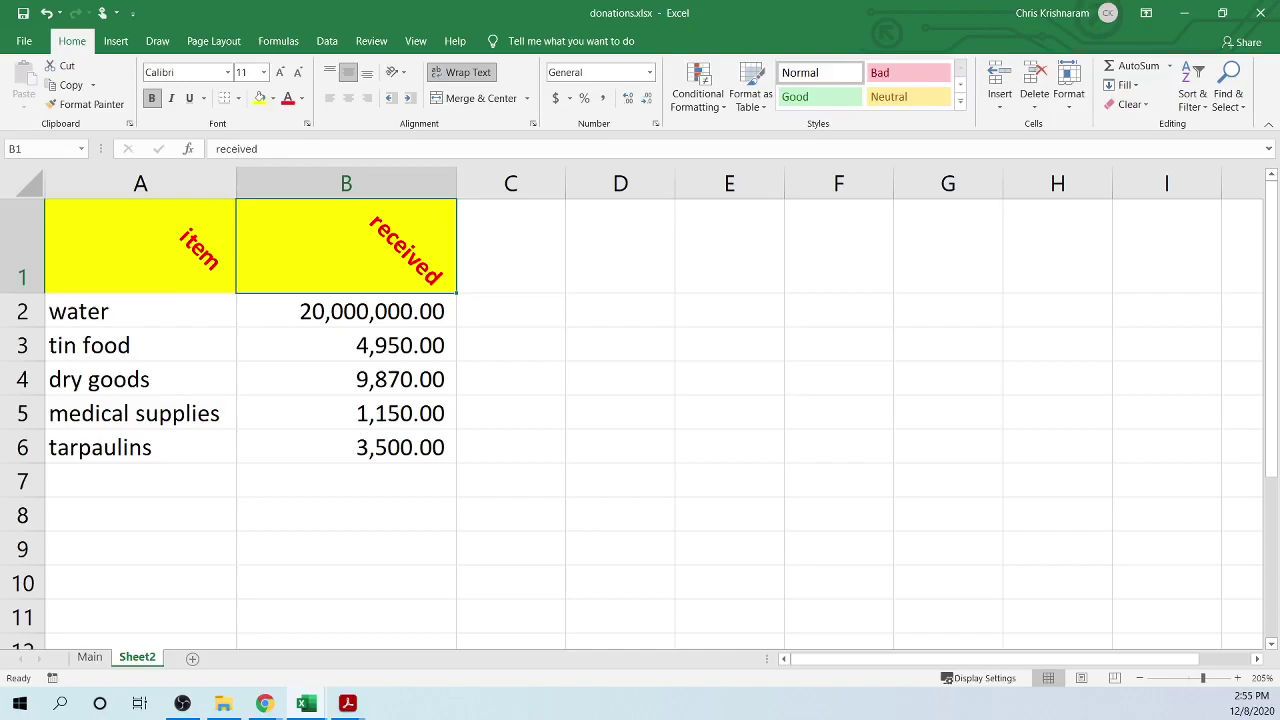
key(alt+Tab)
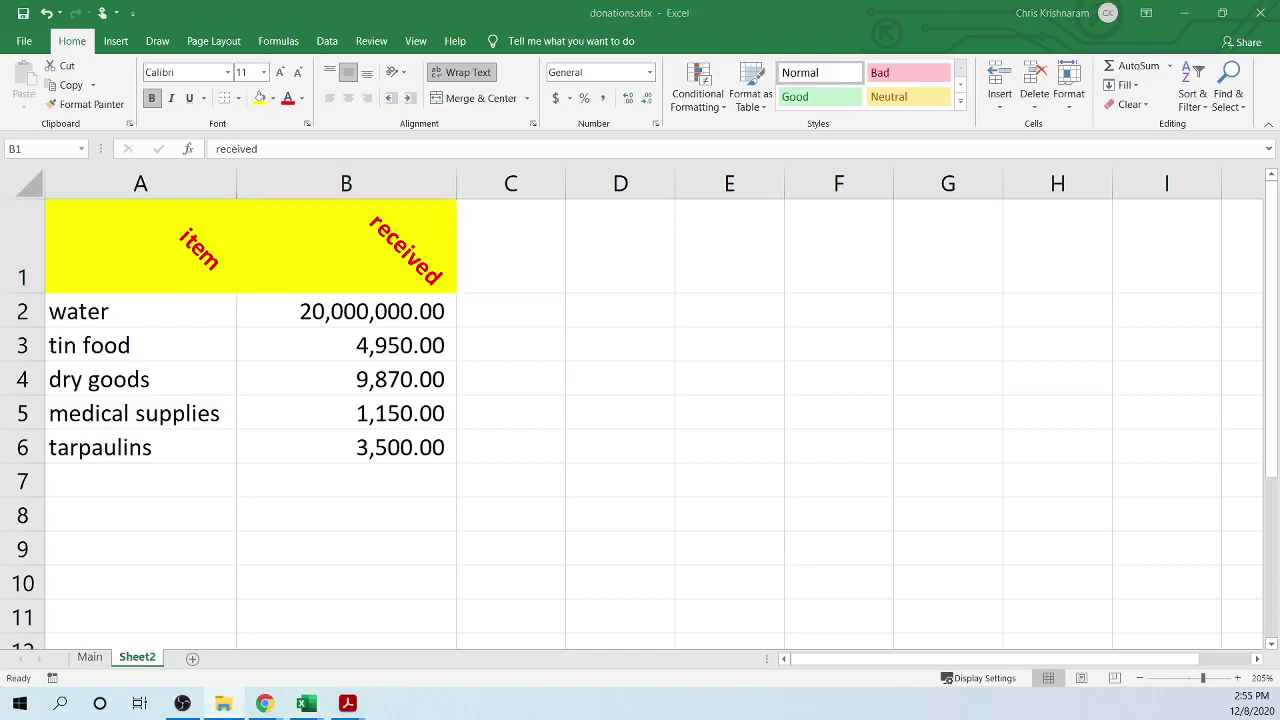